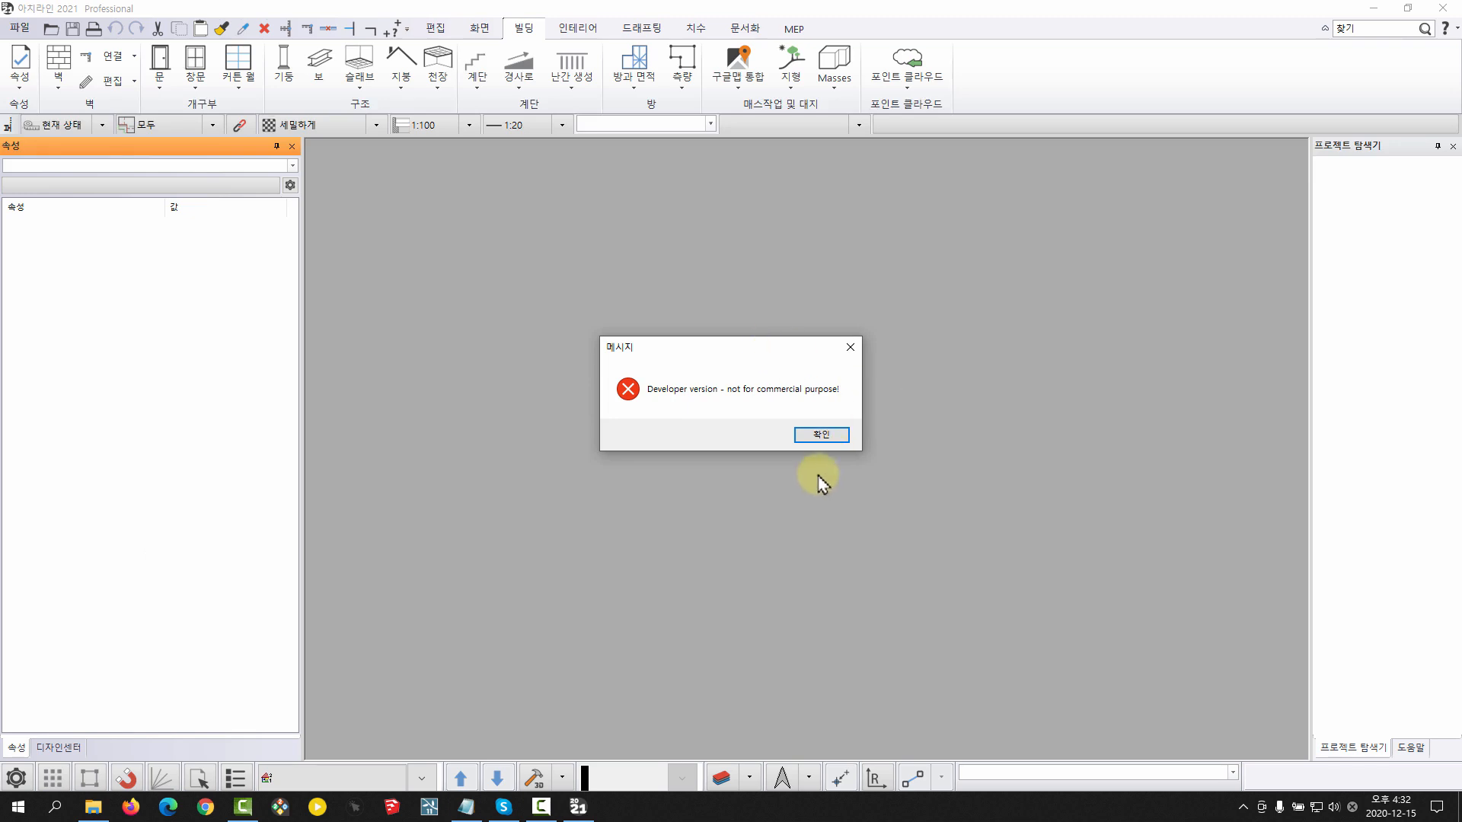
Create a new blank project, accepting the default project information, and narrow the Design Center to widen the drawing area
click(812, 439)
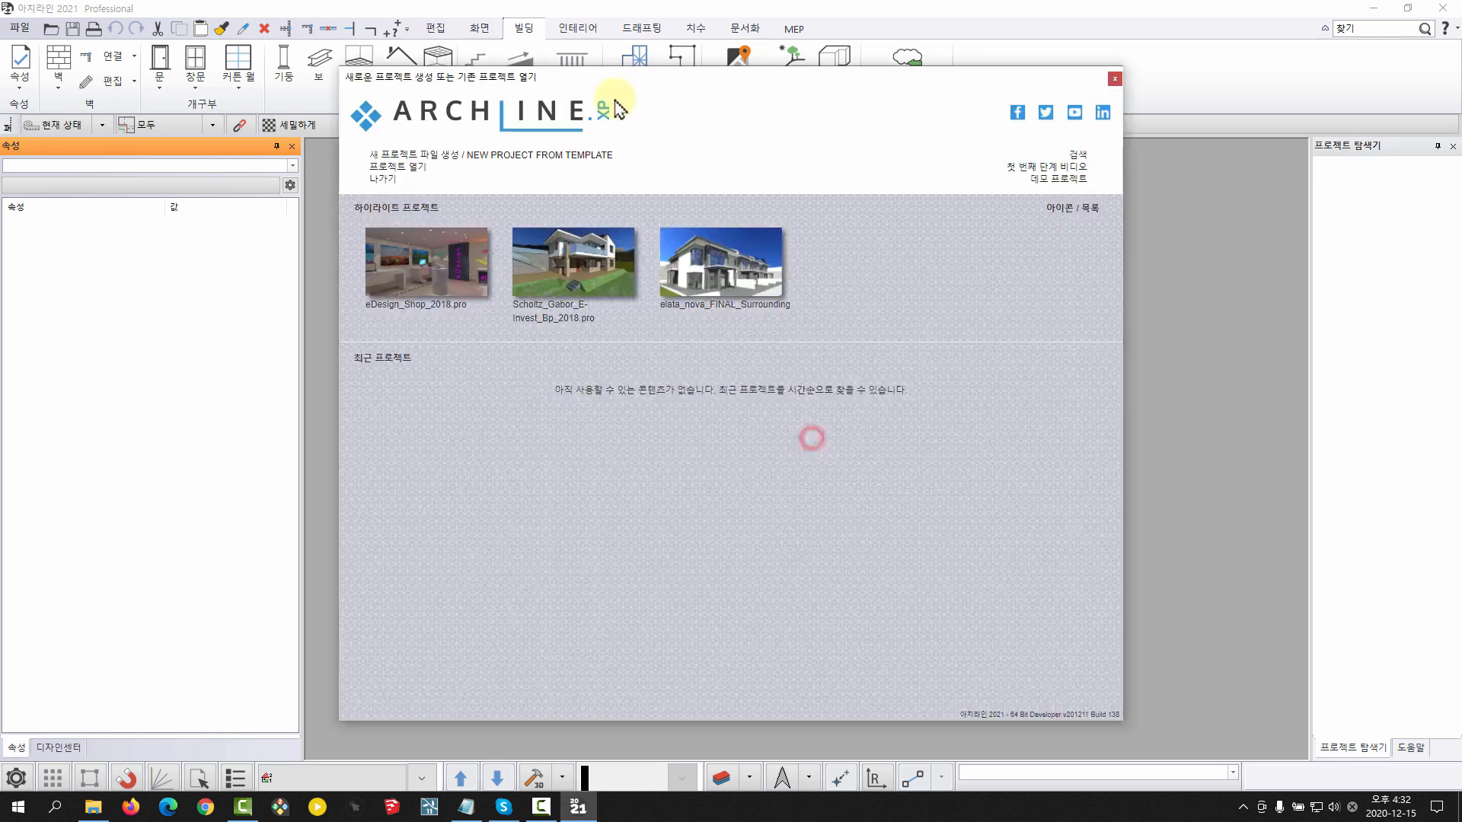
click(406, 152)
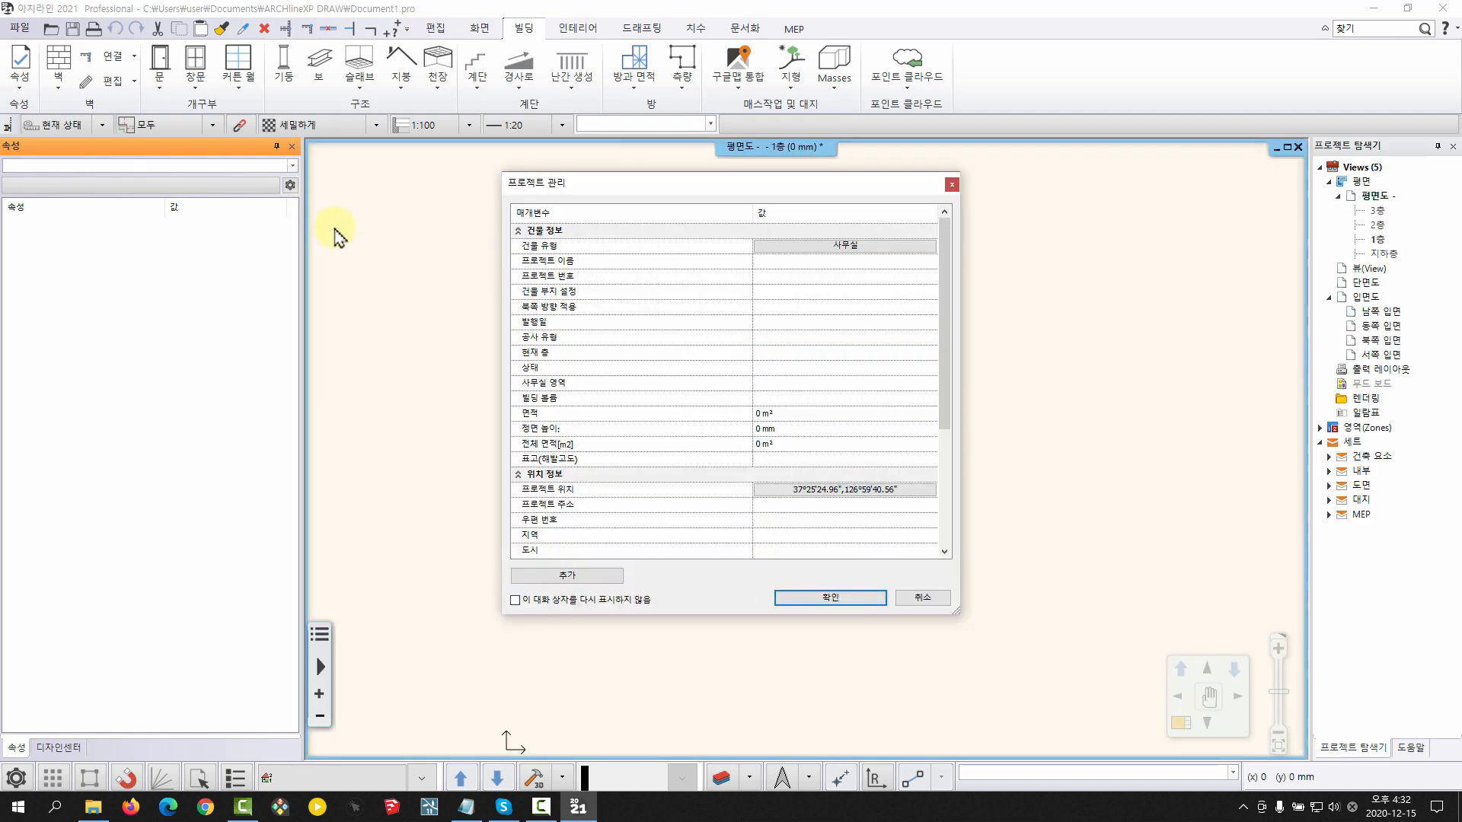
click(818, 595)
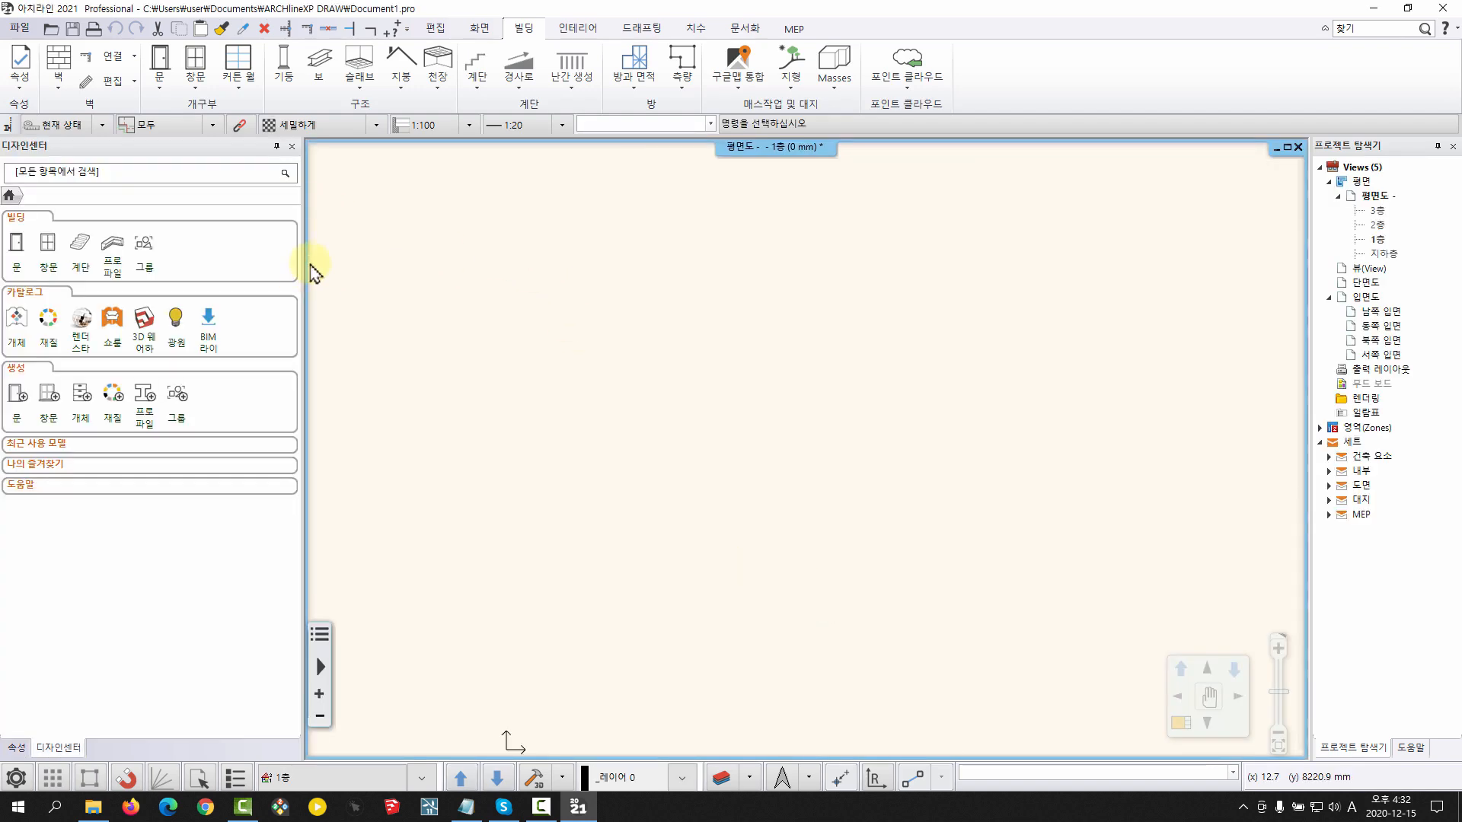
drag(303, 263, 213, 259)
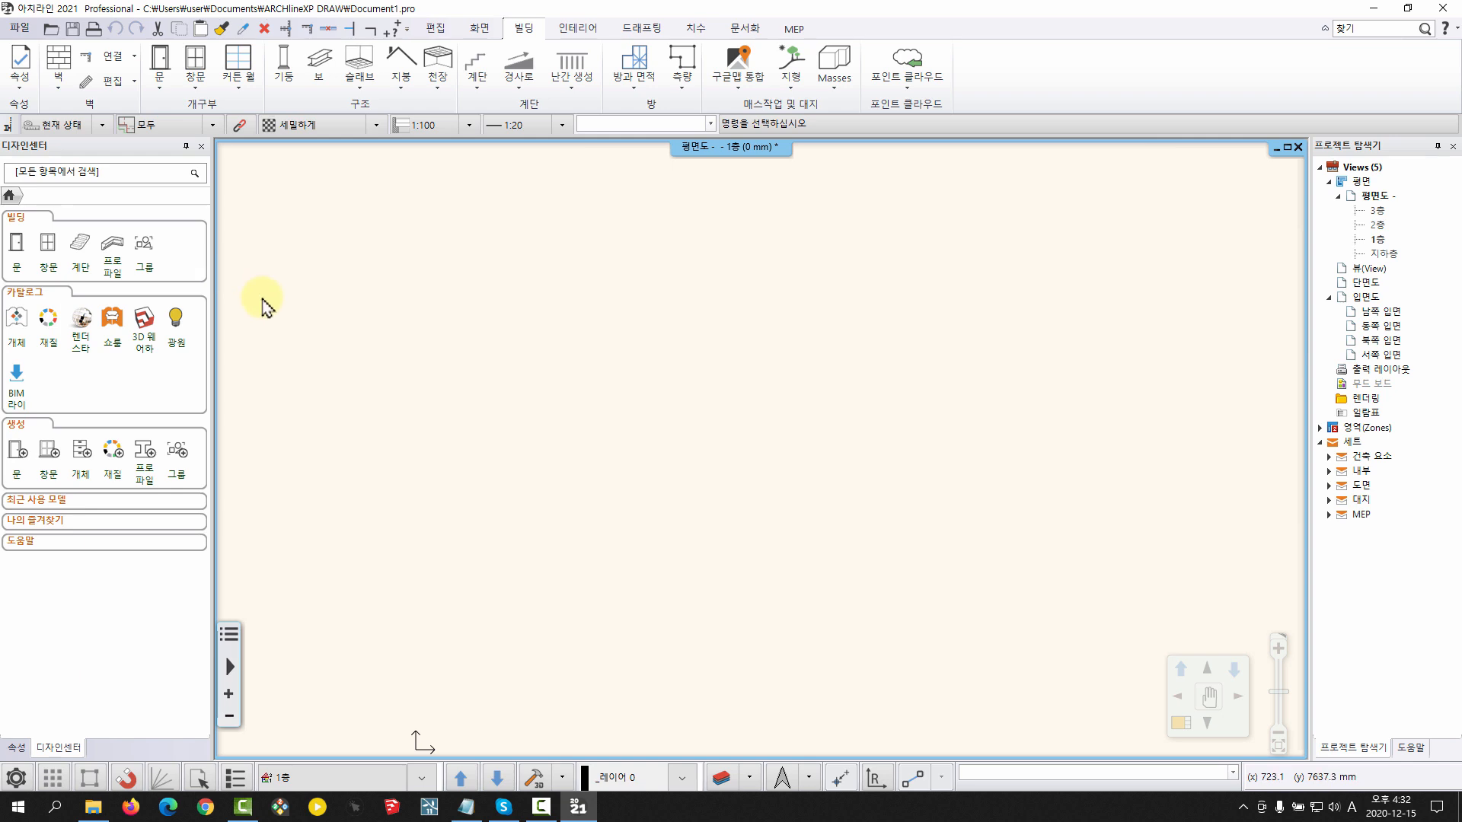
Review the objects stored under 나의 > 젠트리 테스트 in the object catalog and return to the catalog's start page
click(10, 316)
click(19, 245)
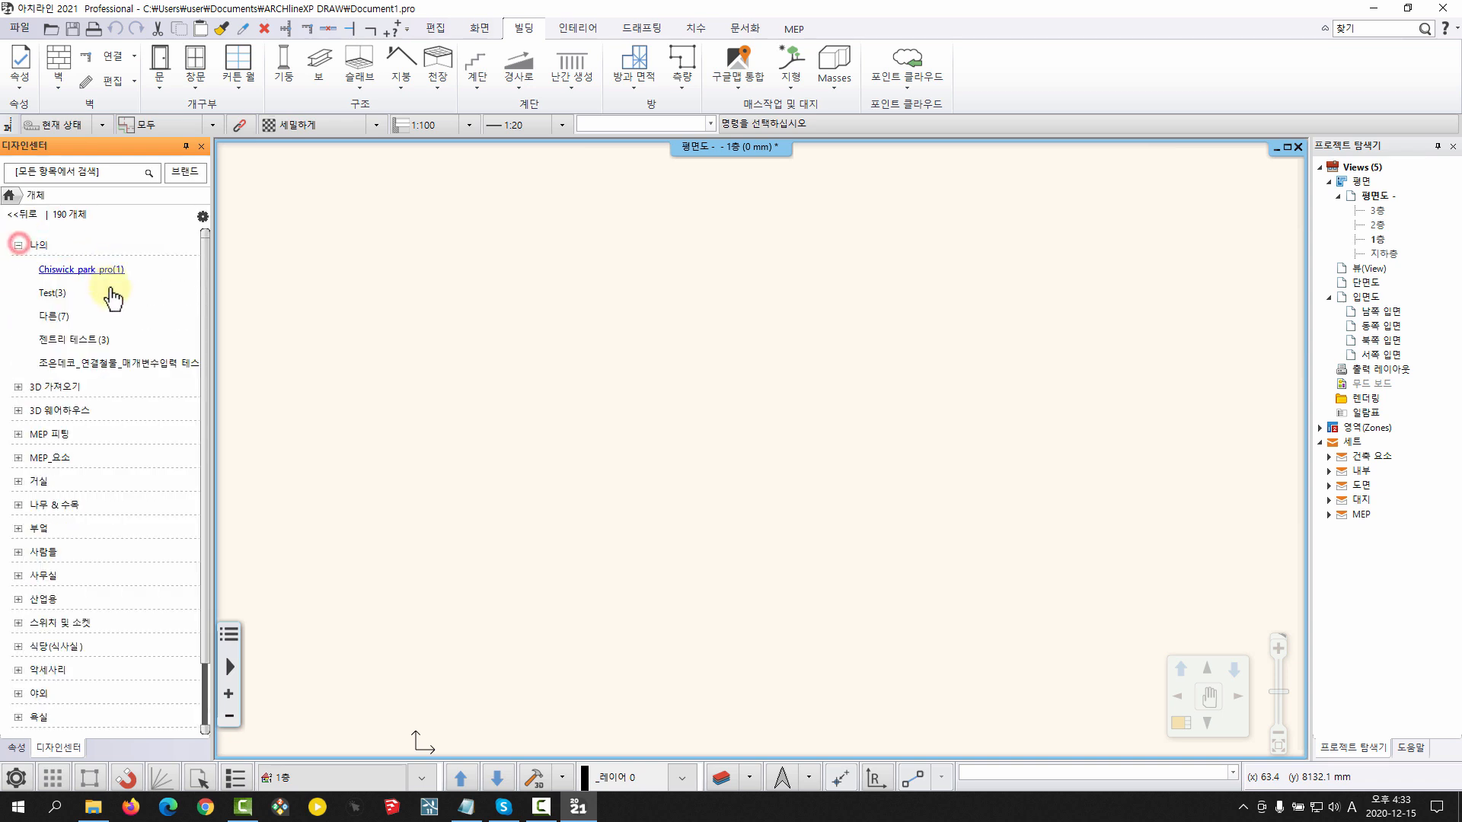
click(74, 340)
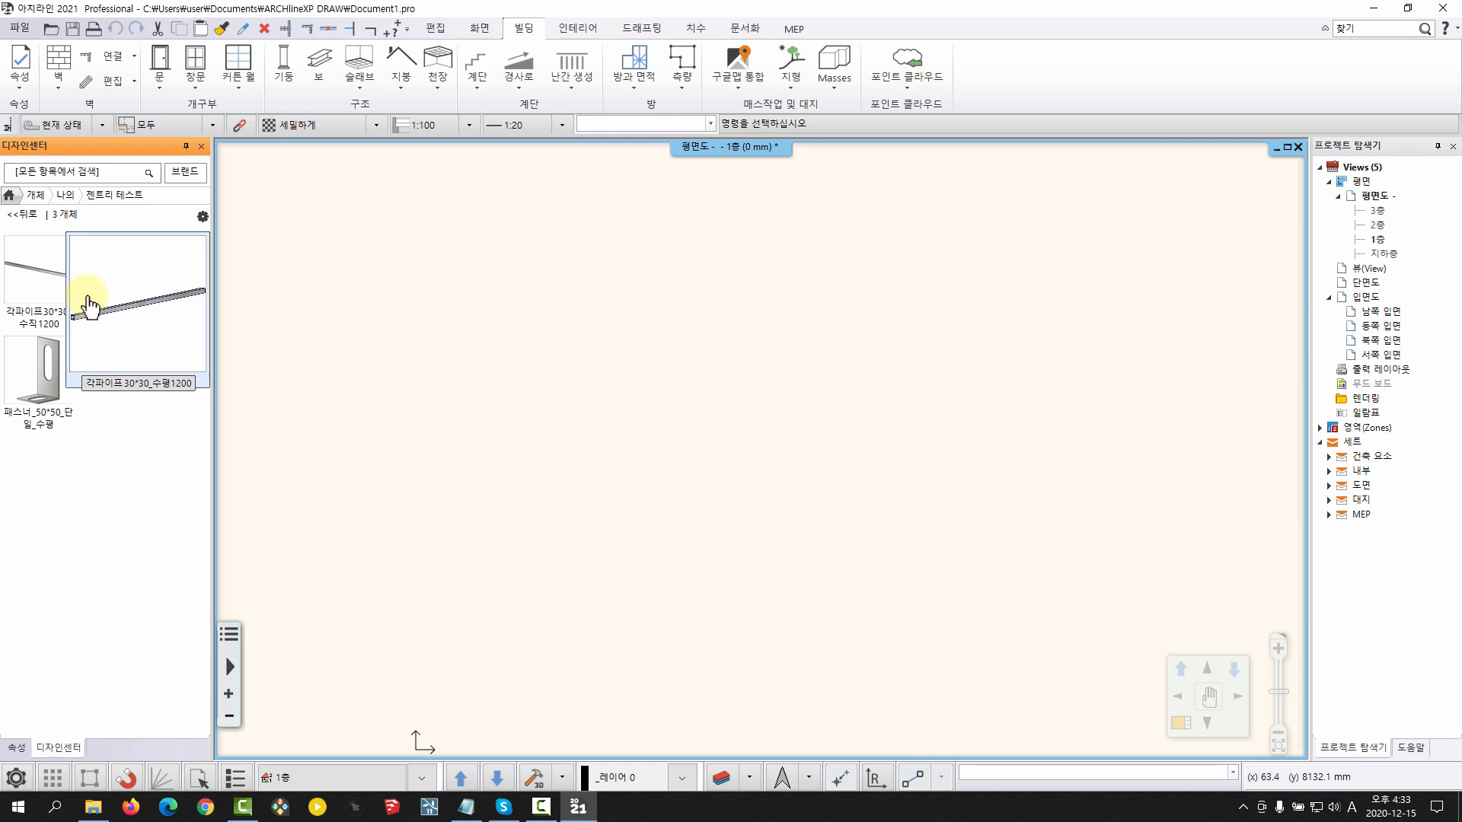
click(8, 196)
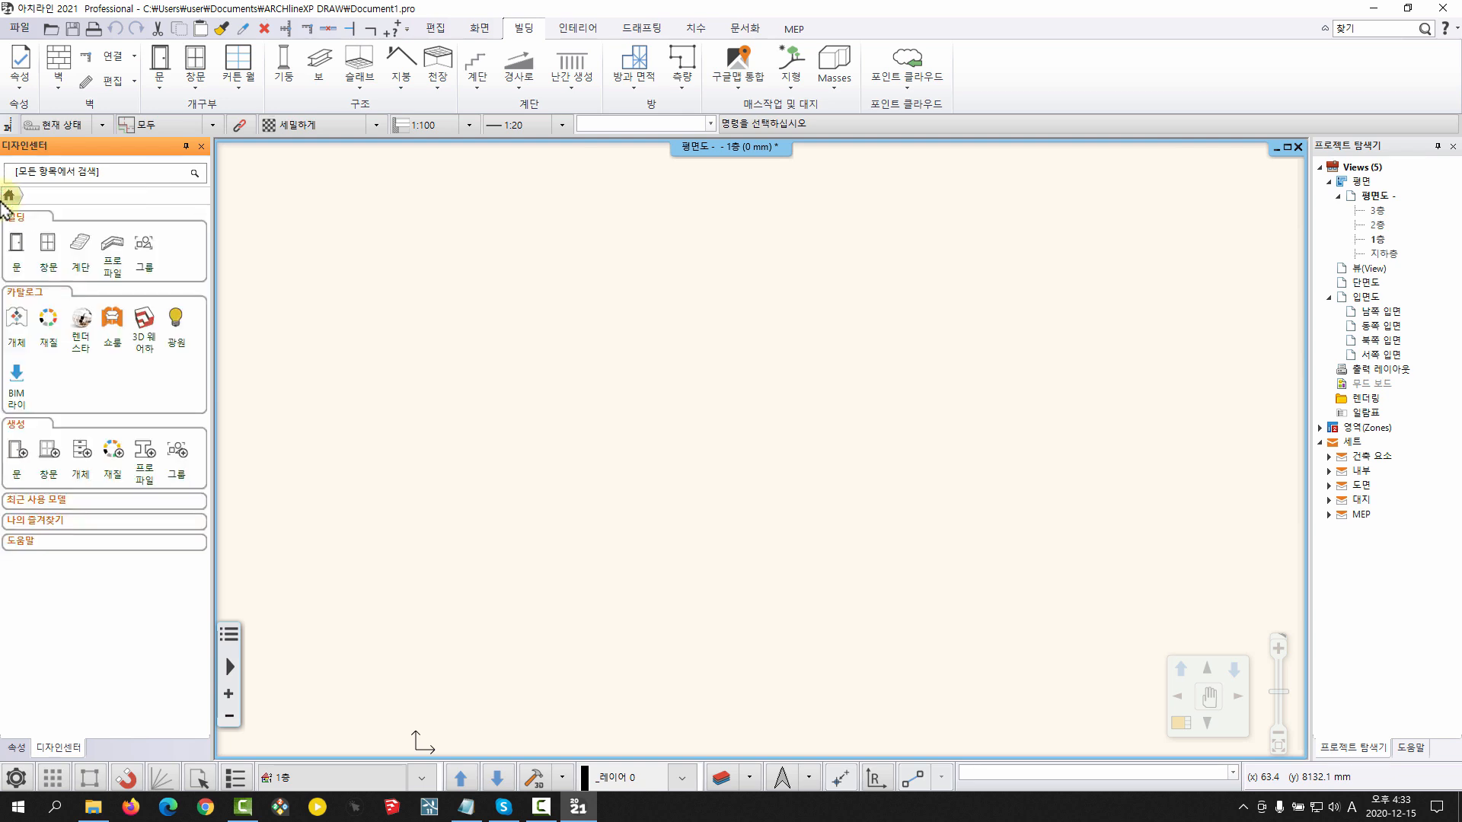
Open the g320 material from the 색상 > 다른 category of the material catalog
click(48, 324)
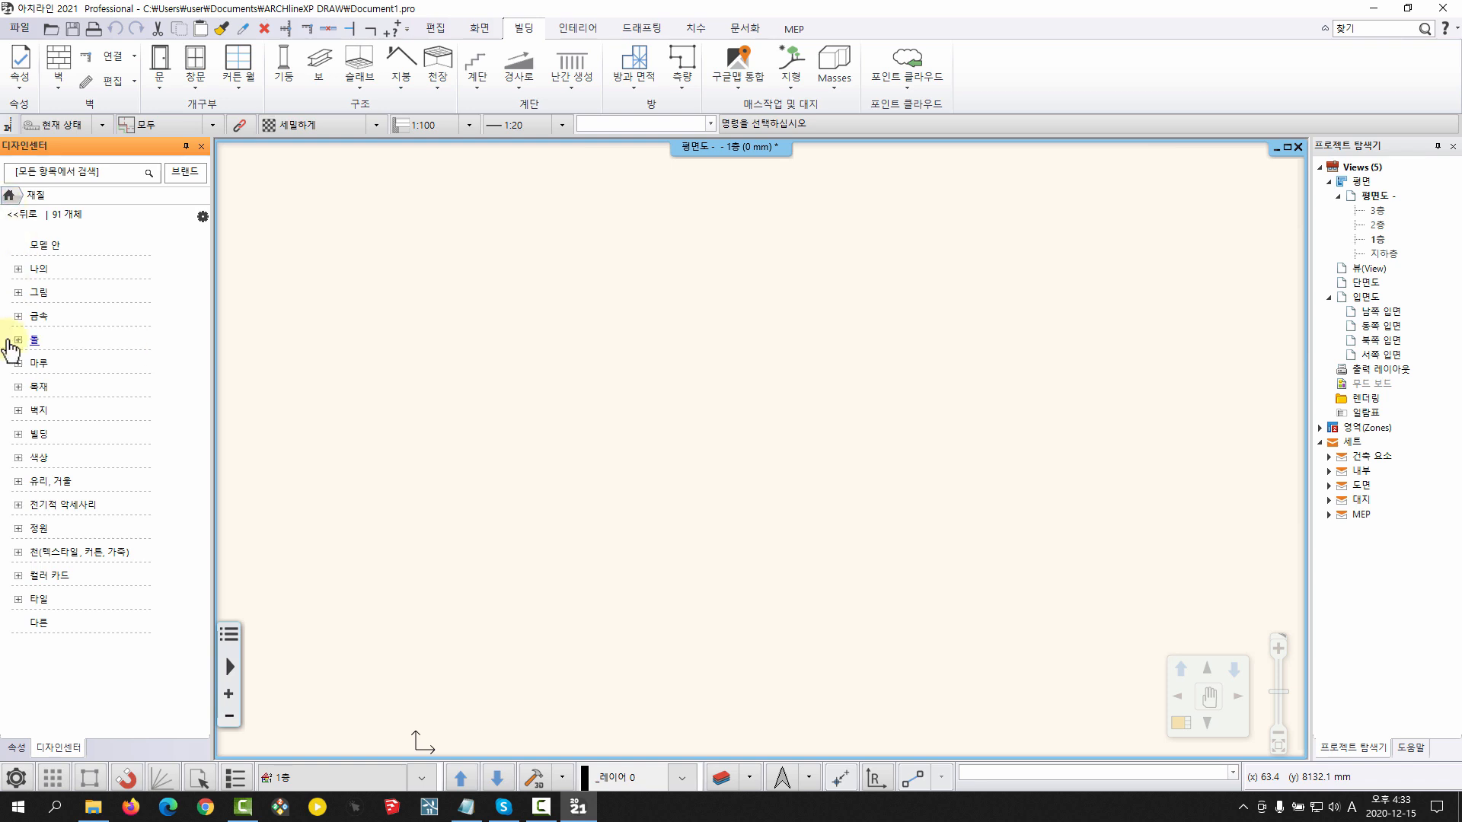
click(19, 458)
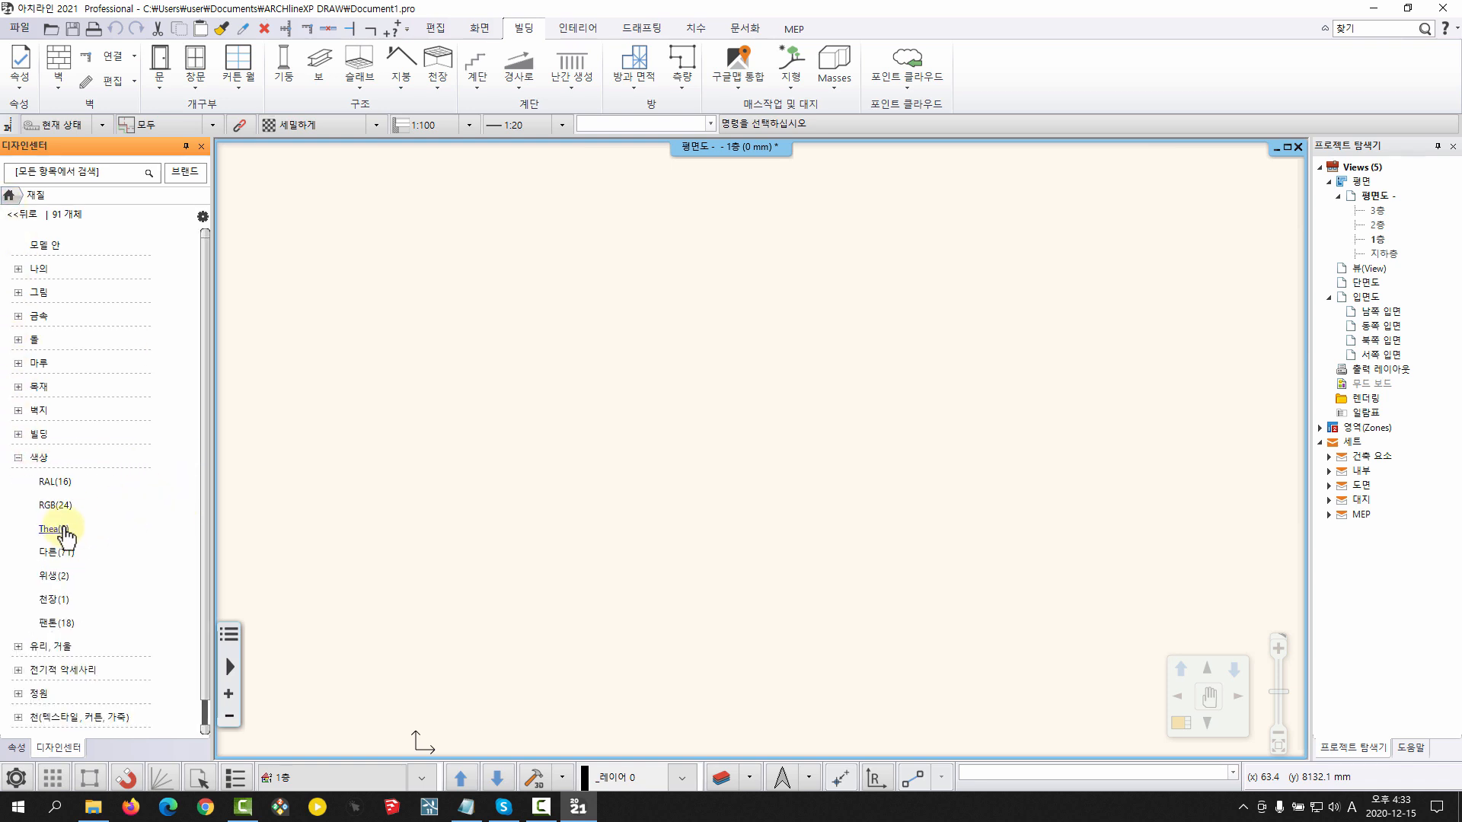
click(57, 553)
scroll(188, 510, down, 5)
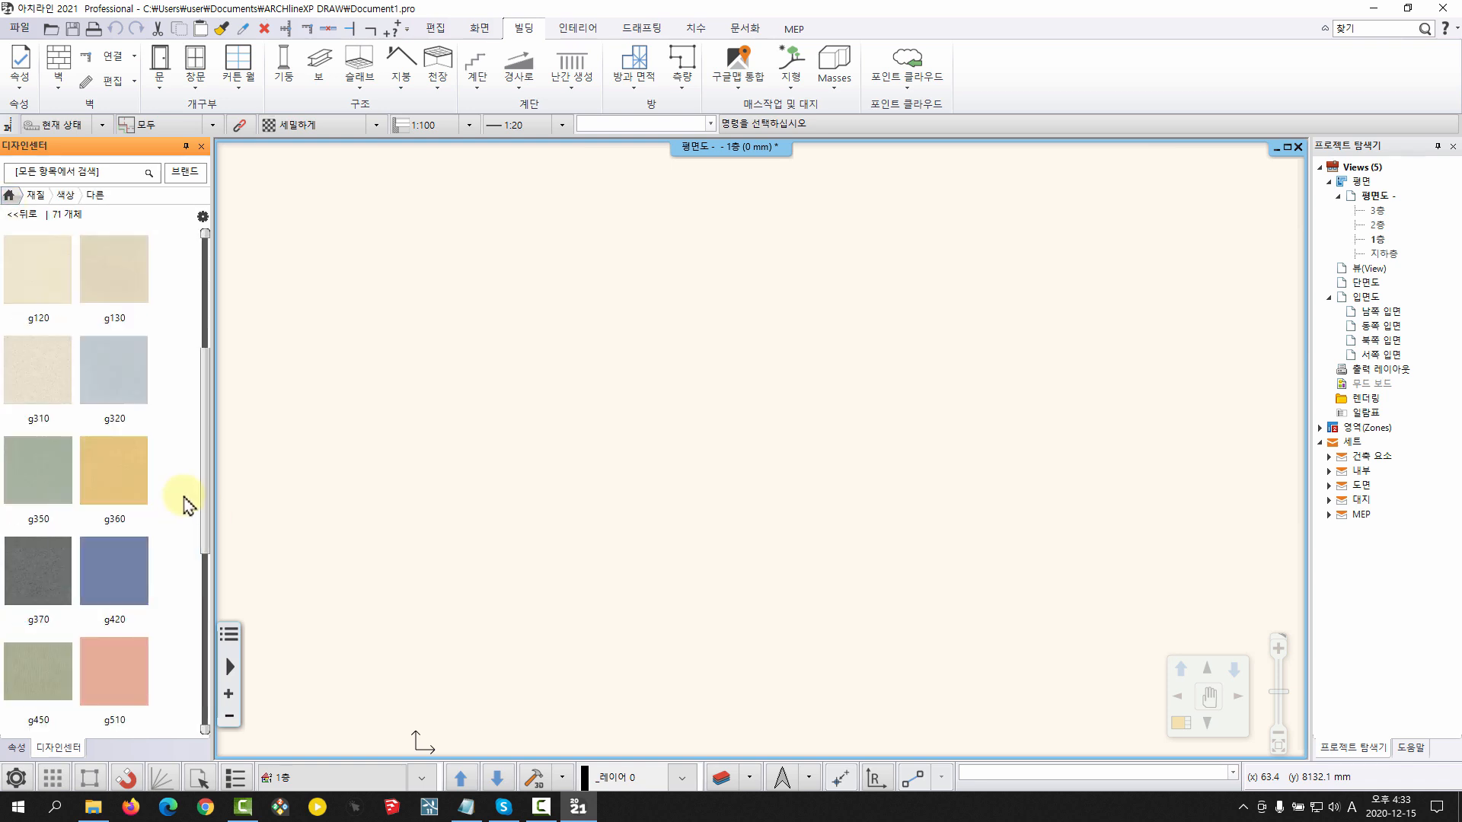
mouse_move(125, 379)
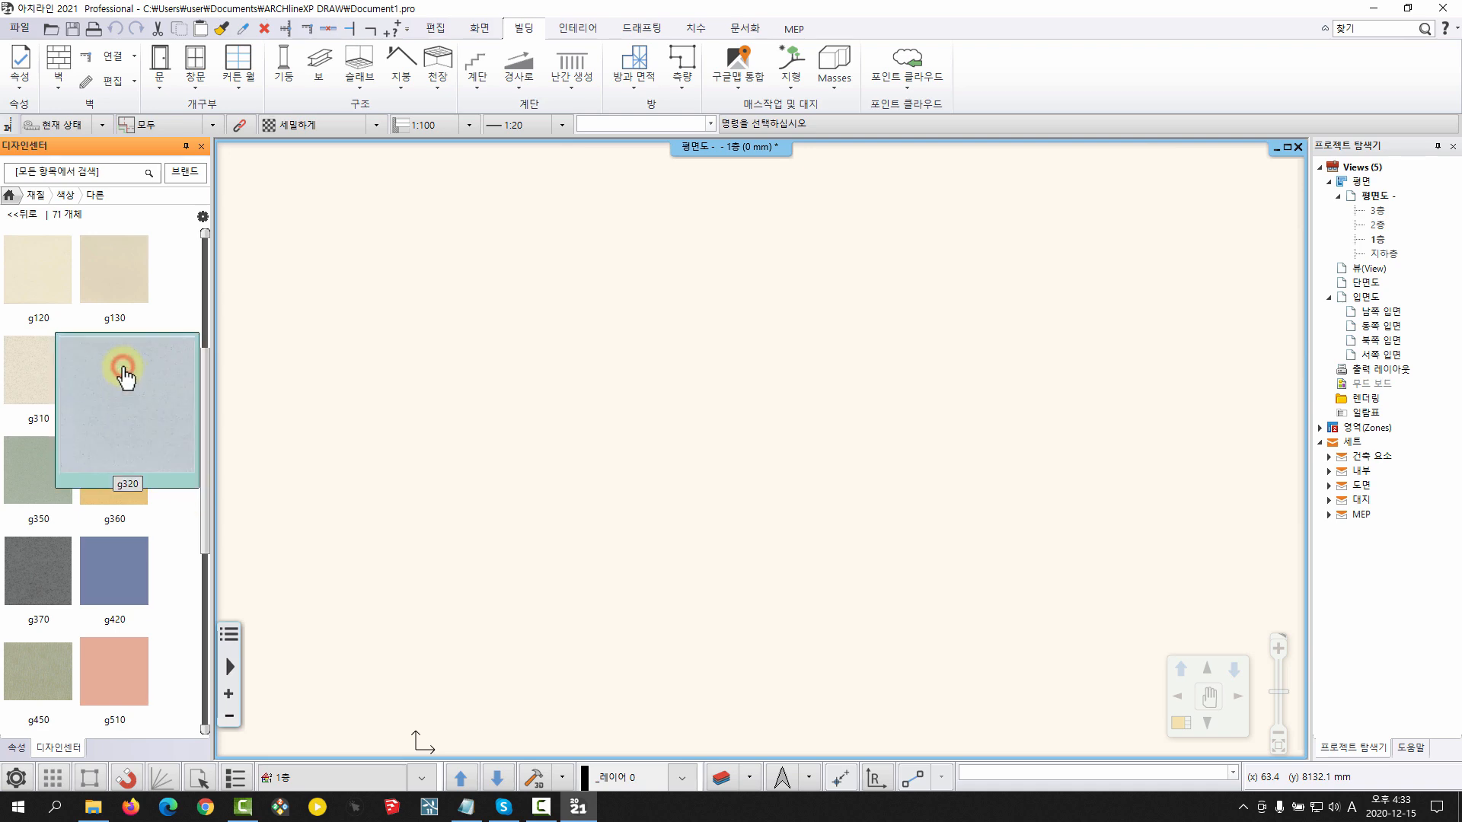
click(126, 377)
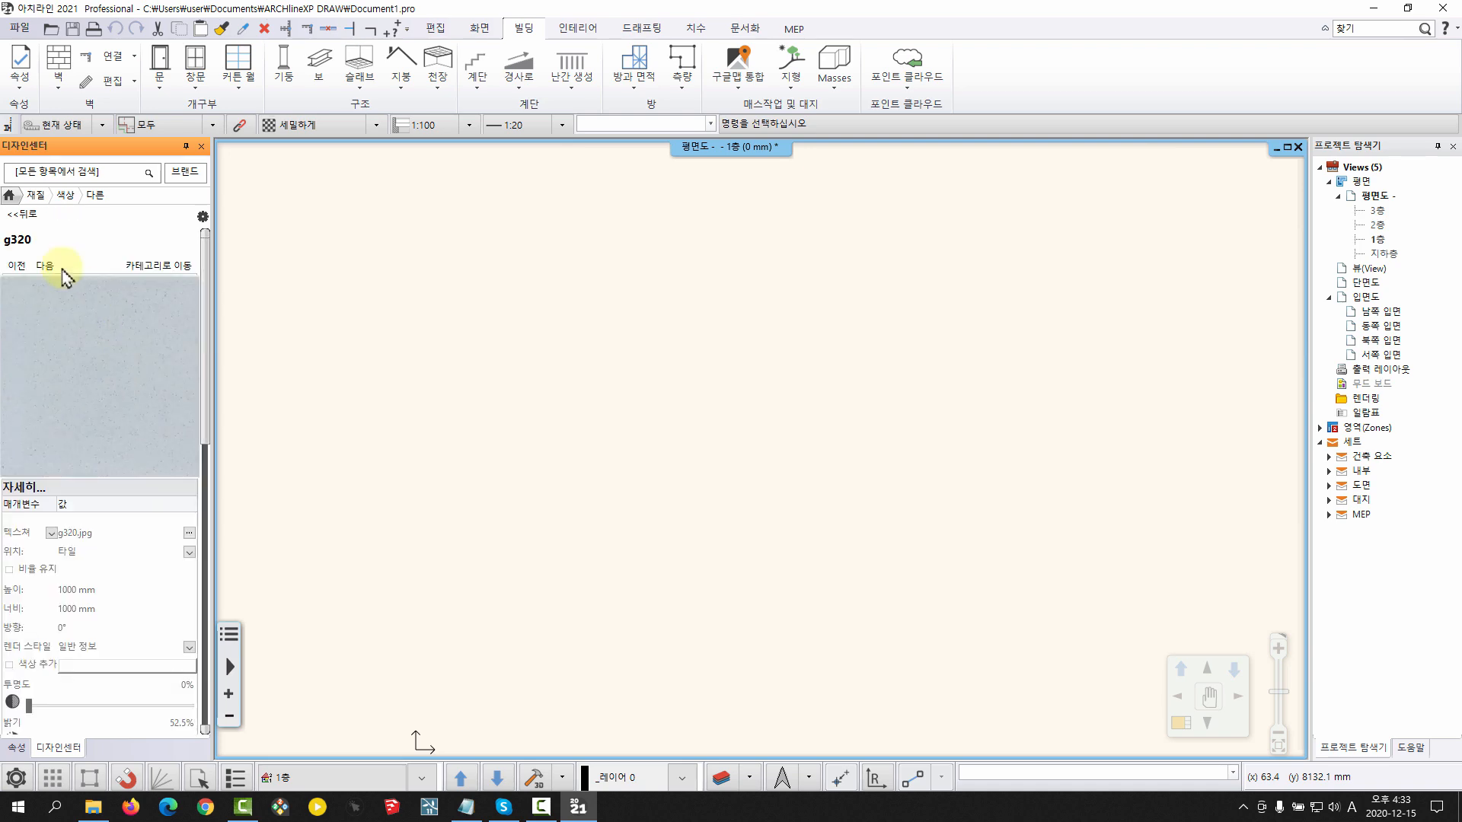
Duplicate the g320 material under the name 젠트리_외장패널_1200*600
click(203, 219)
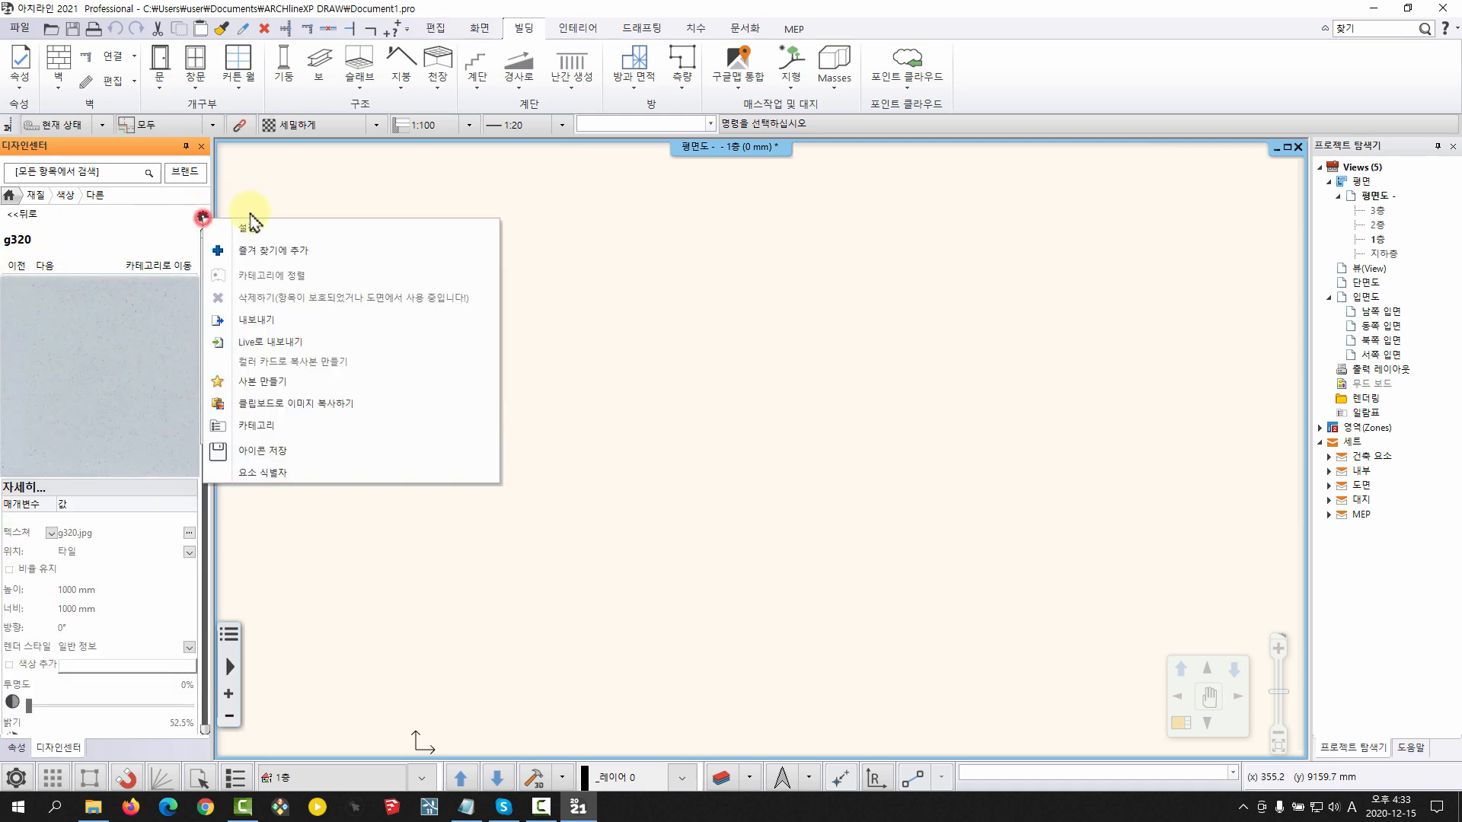
click(280, 383)
click(771, 435)
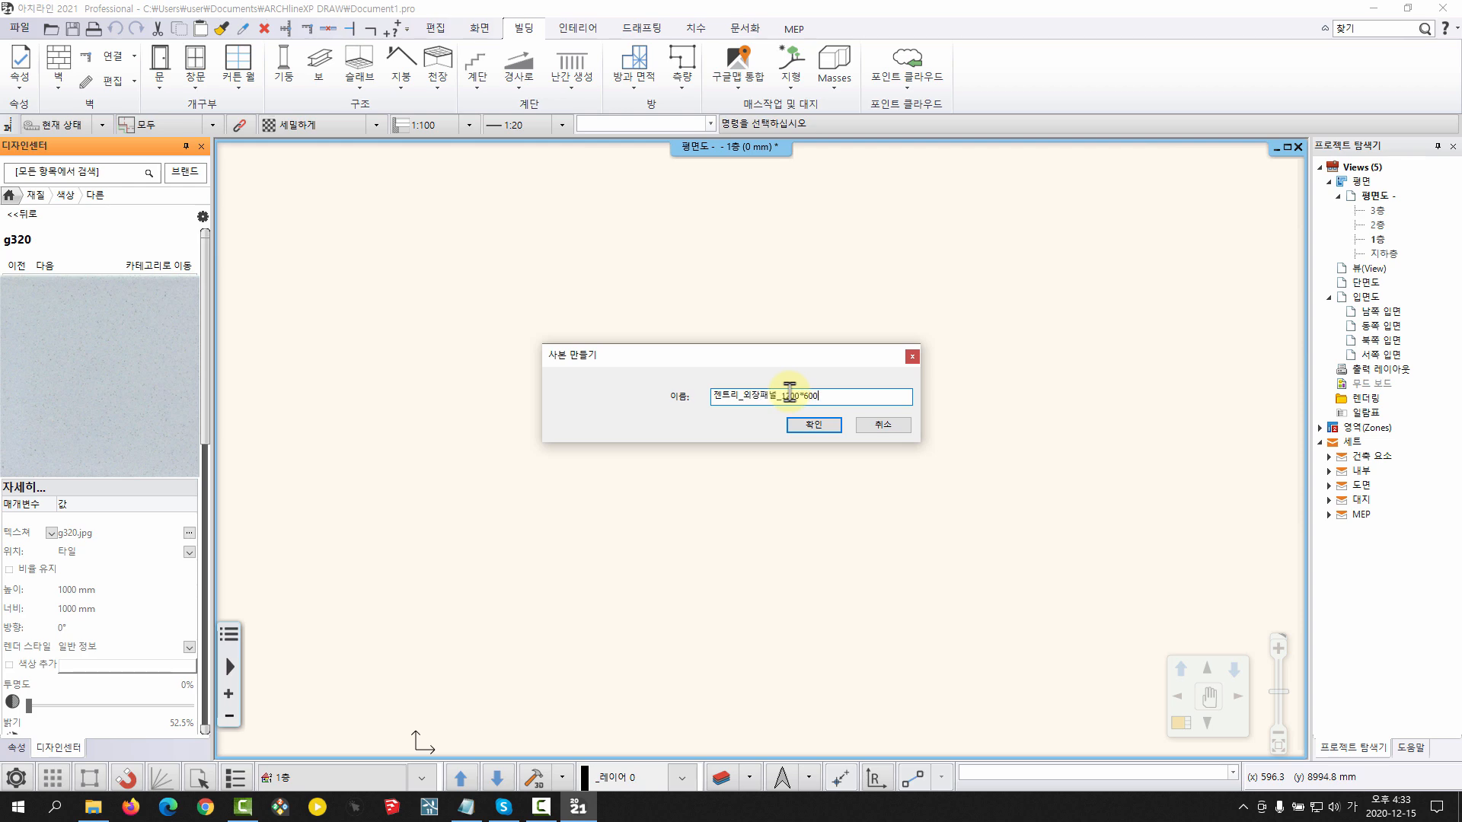
click(807, 424)
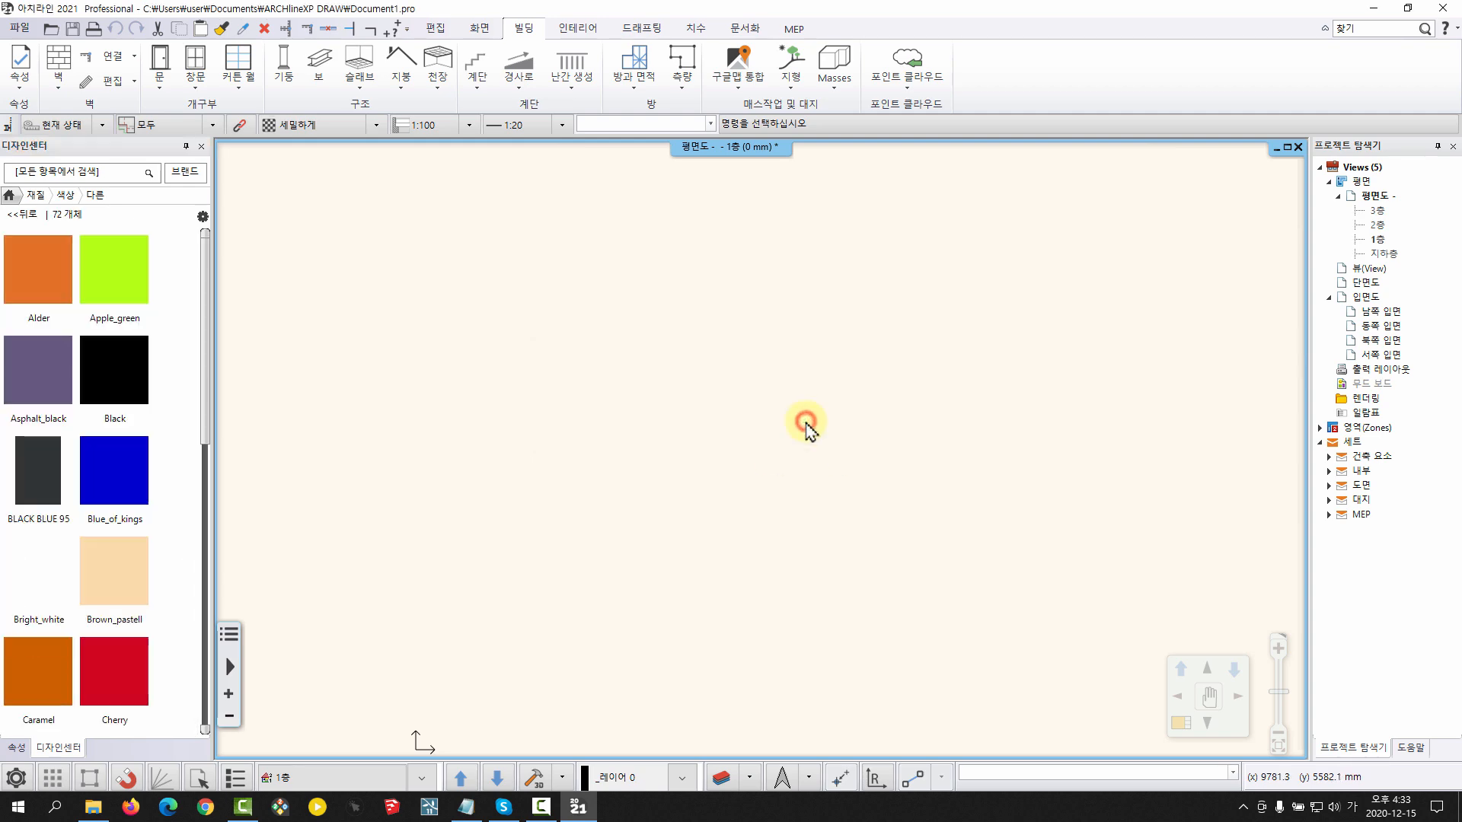
Set the 젠트리_외장패널_1200*600 material's horizontal size to 1200 mm and its vertical size to 600 mm
scroll(162, 377, down, 12)
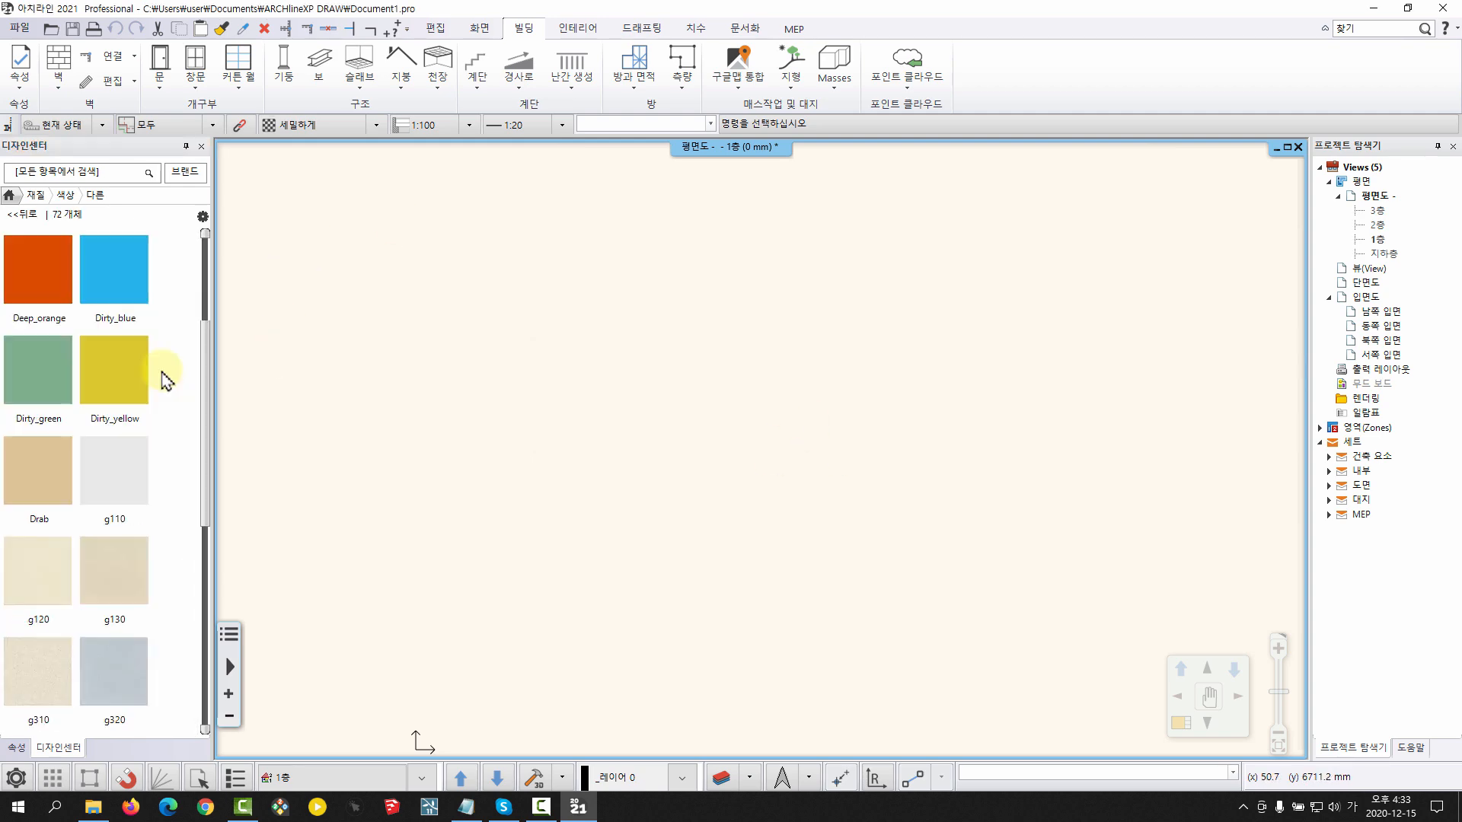
scroll(199, 440, down, 3)
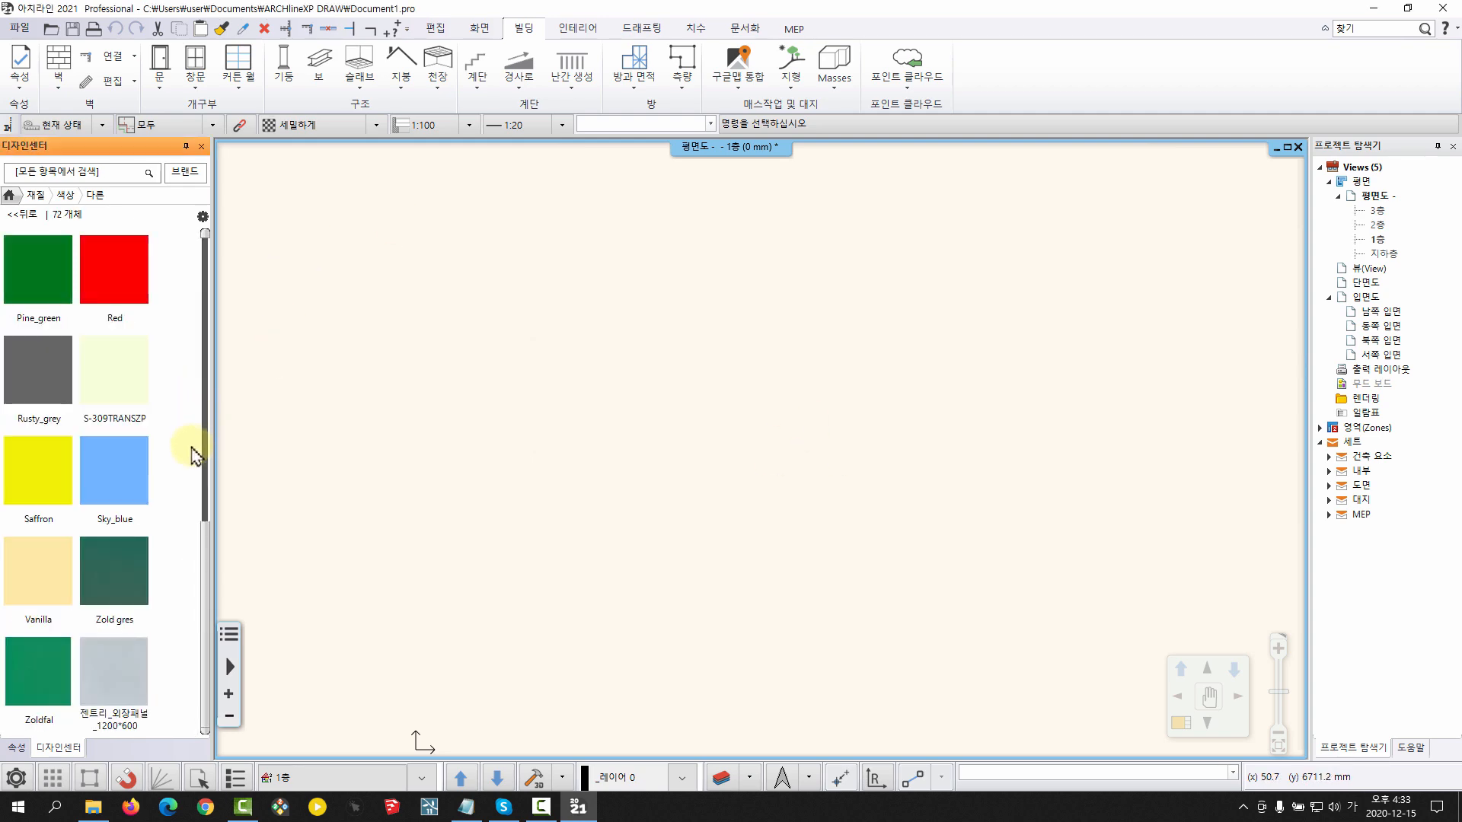
click(139, 670)
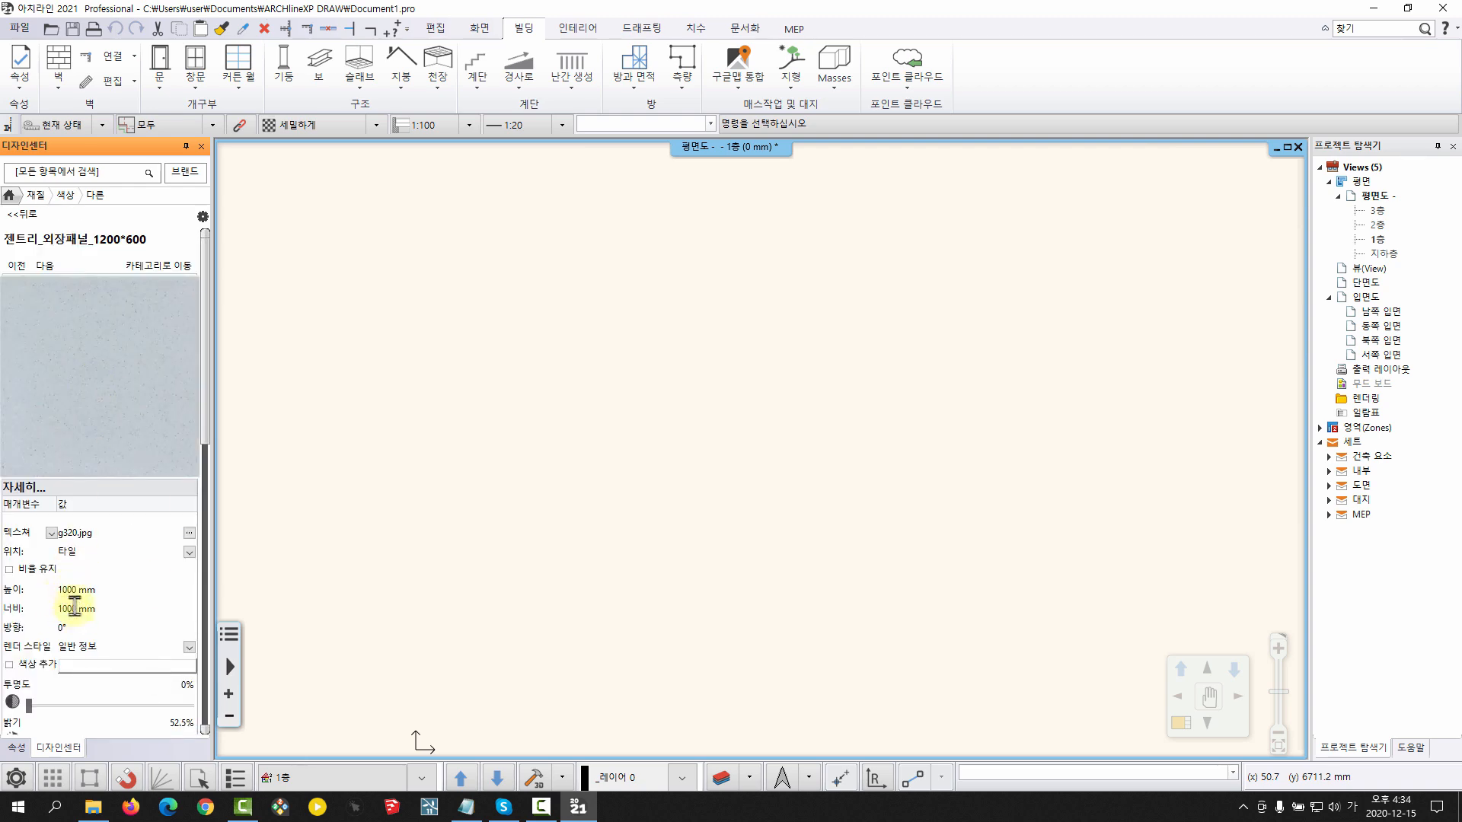
click(200, 218)
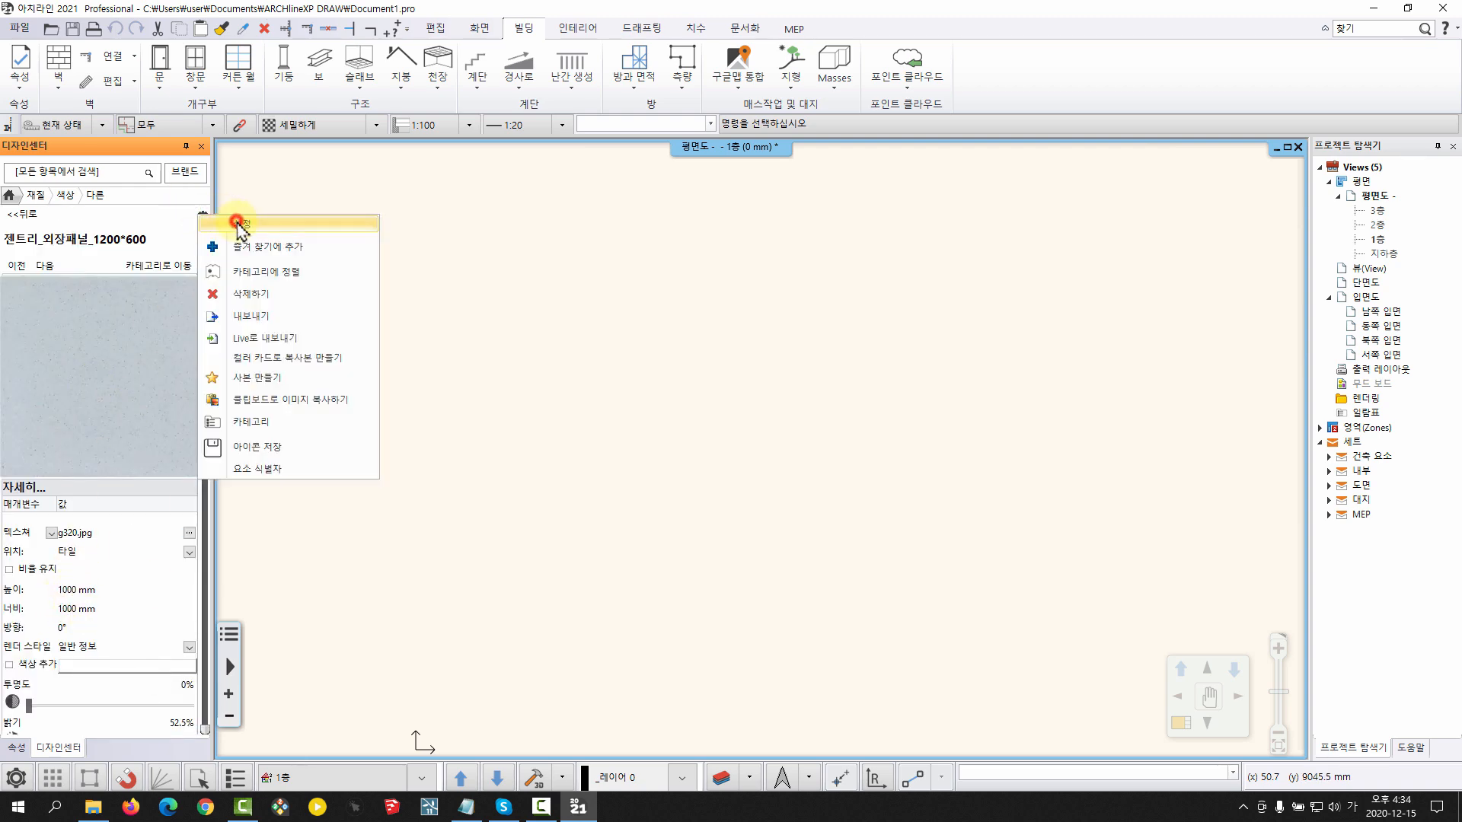
click(229, 222)
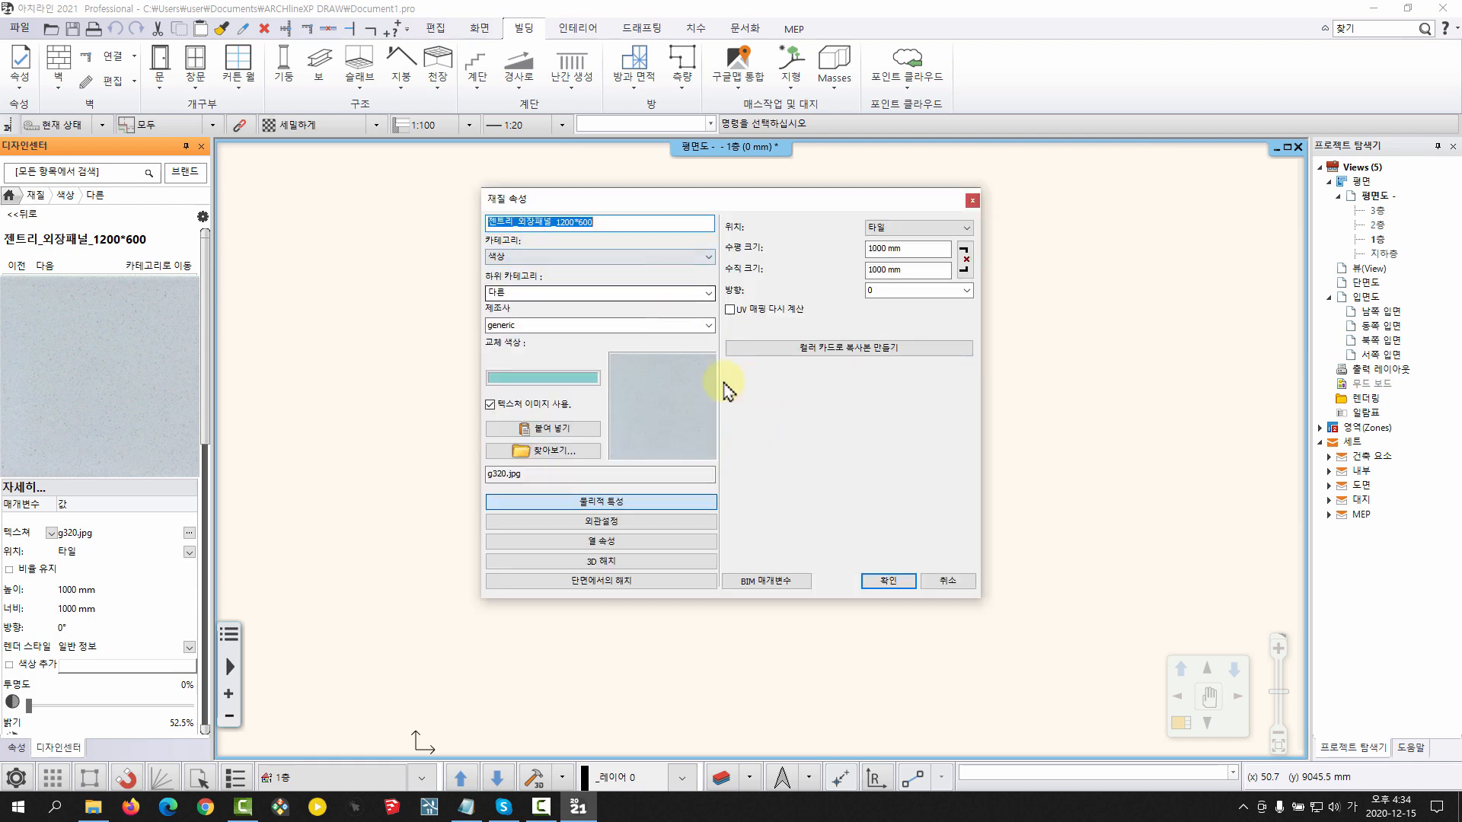
click(907, 249)
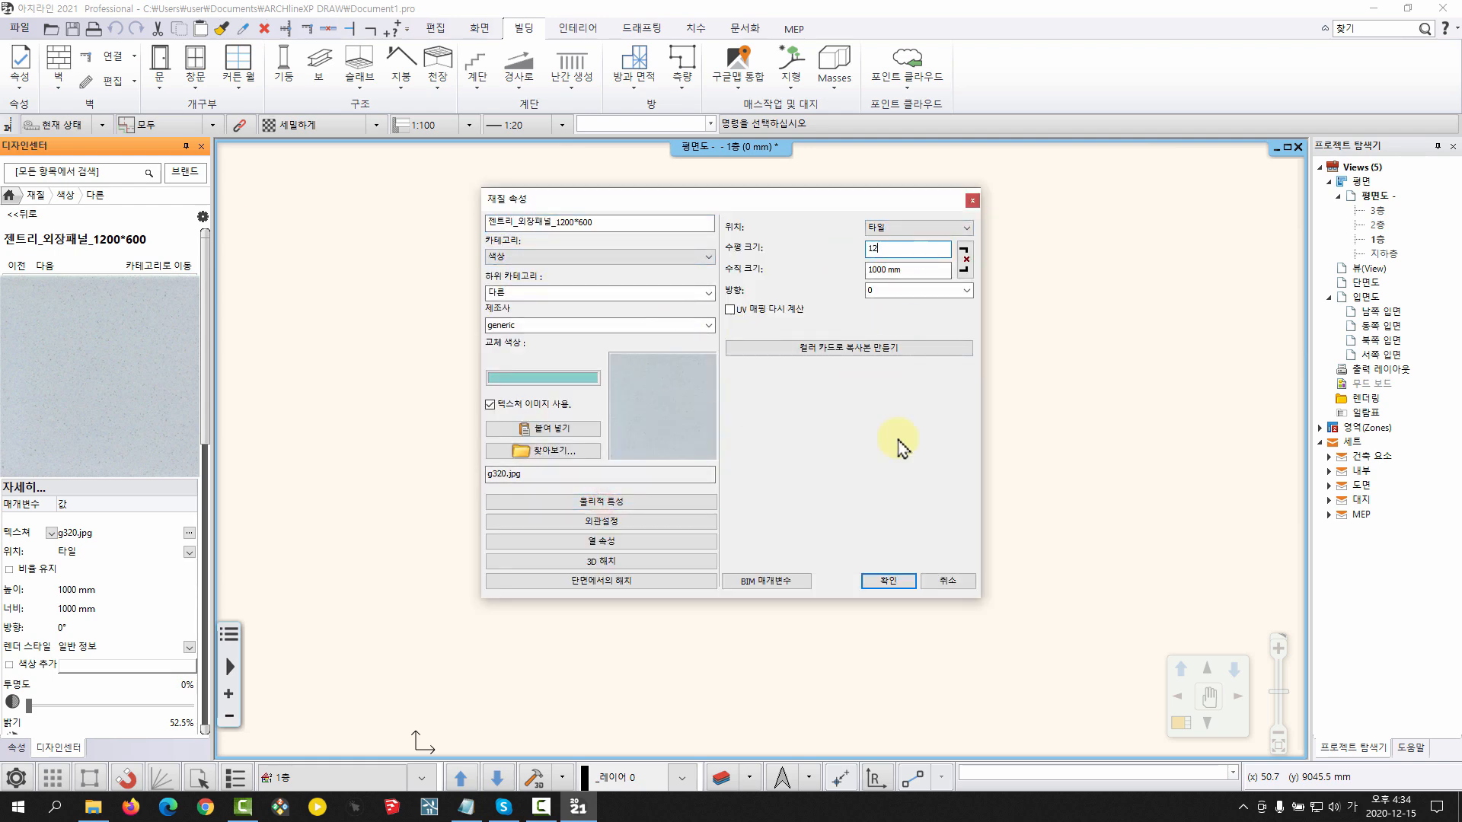
click(596, 502)
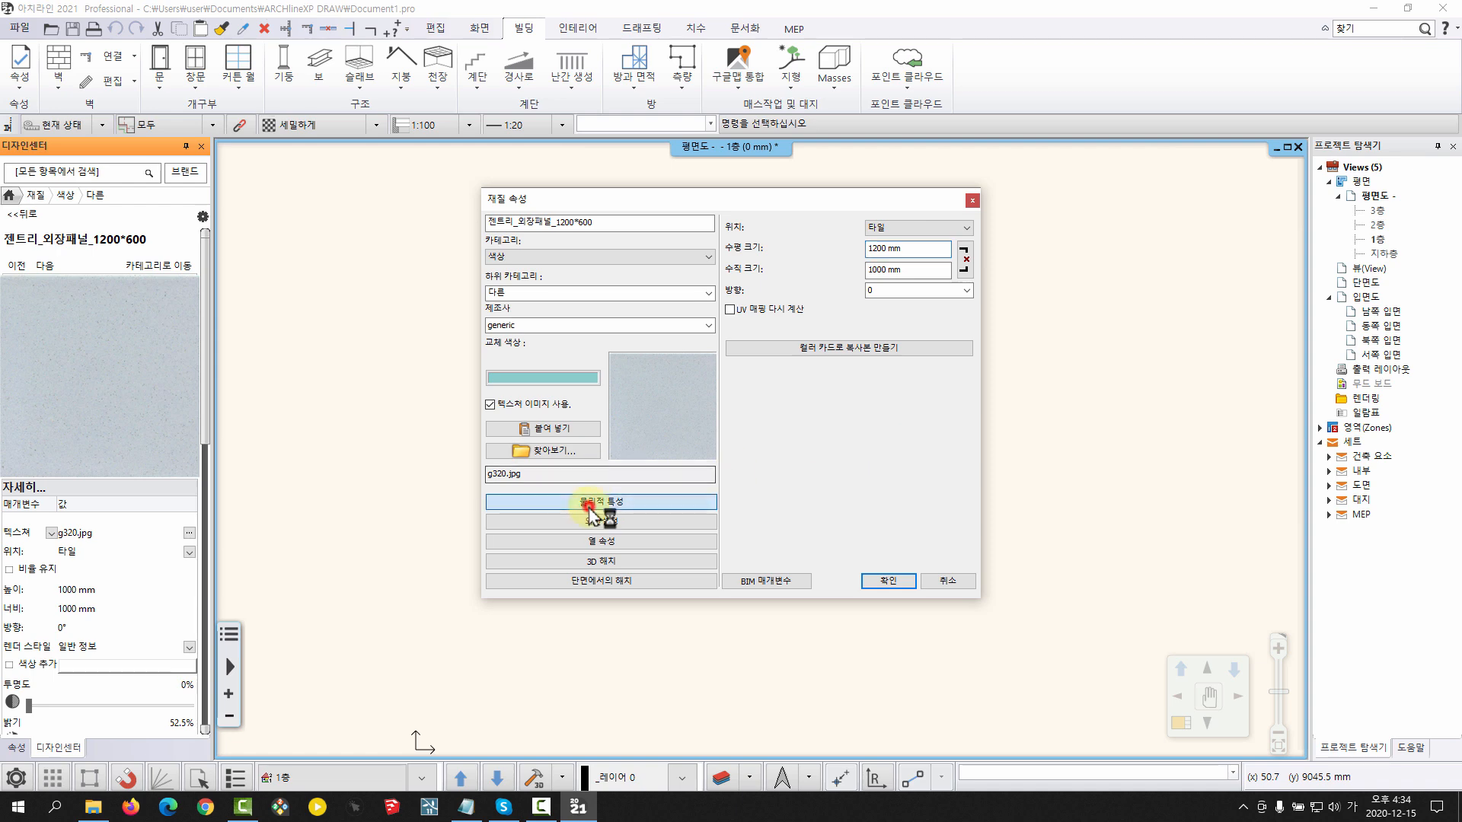
click(919, 270)
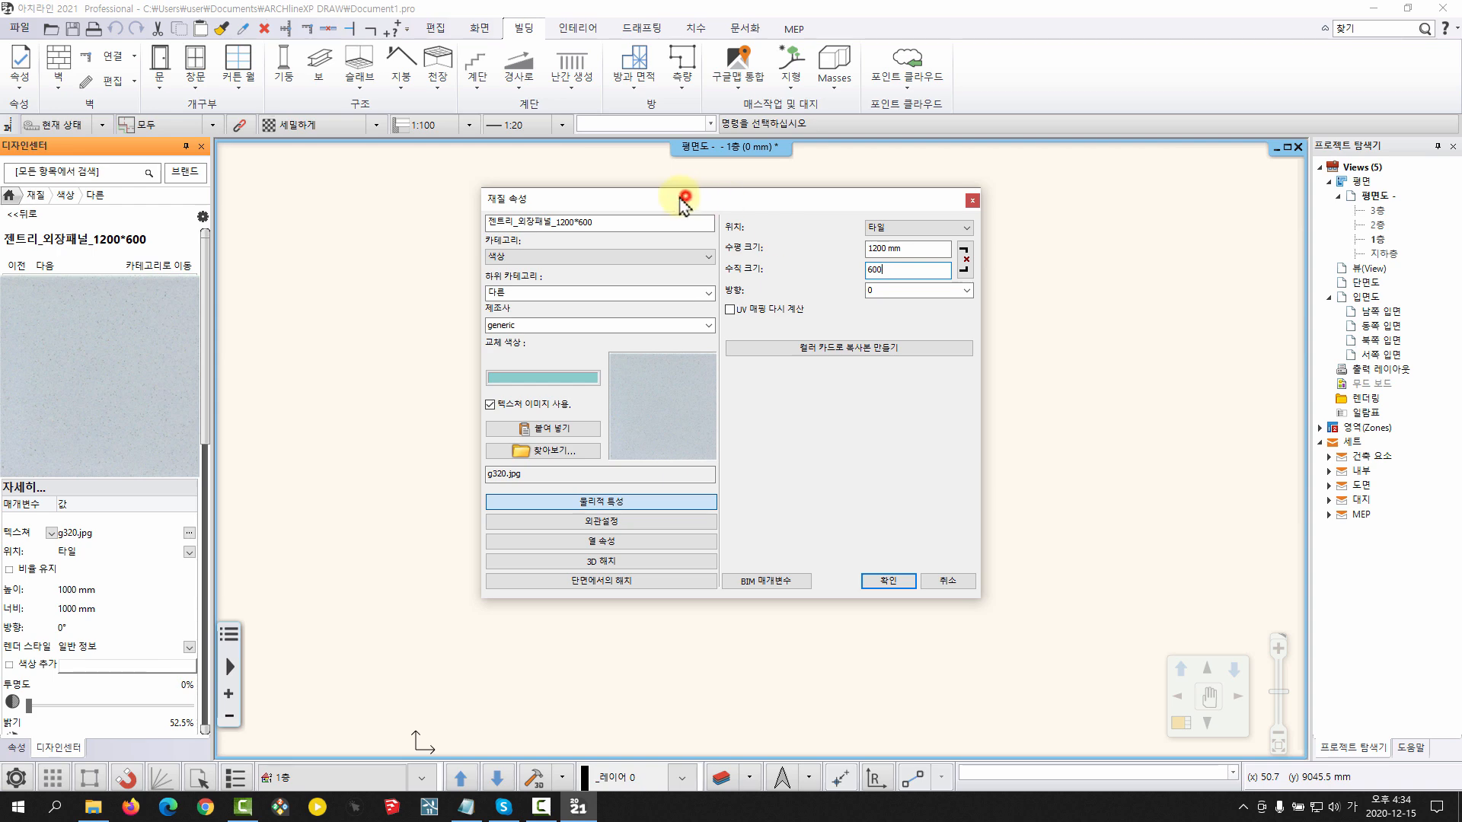
Assign the panel material to category 나의 and subcategory 젠트리 테스트, and save its properties
drag(684, 199, 663, 199)
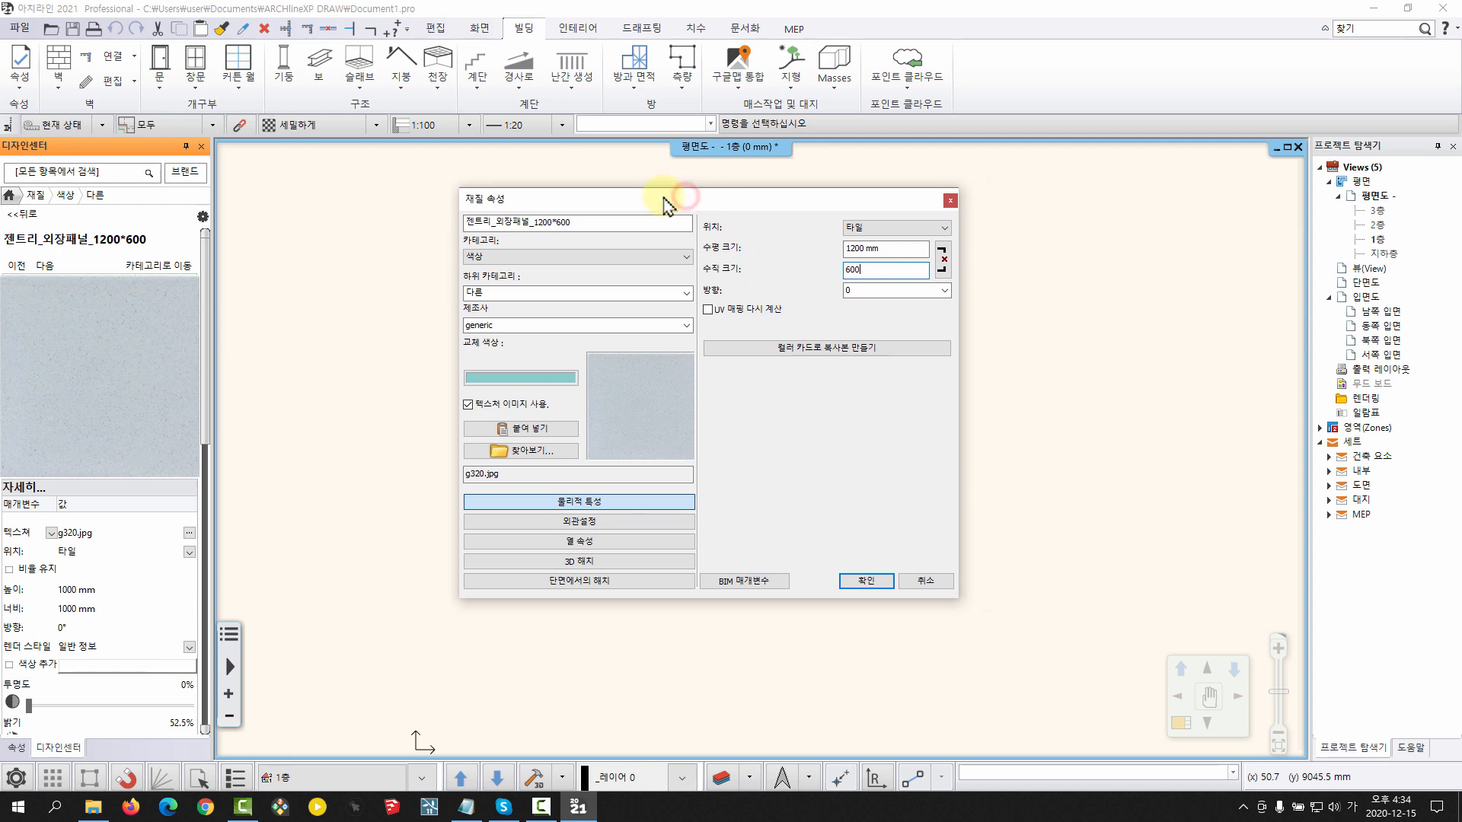
click(548, 257)
click(487, 289)
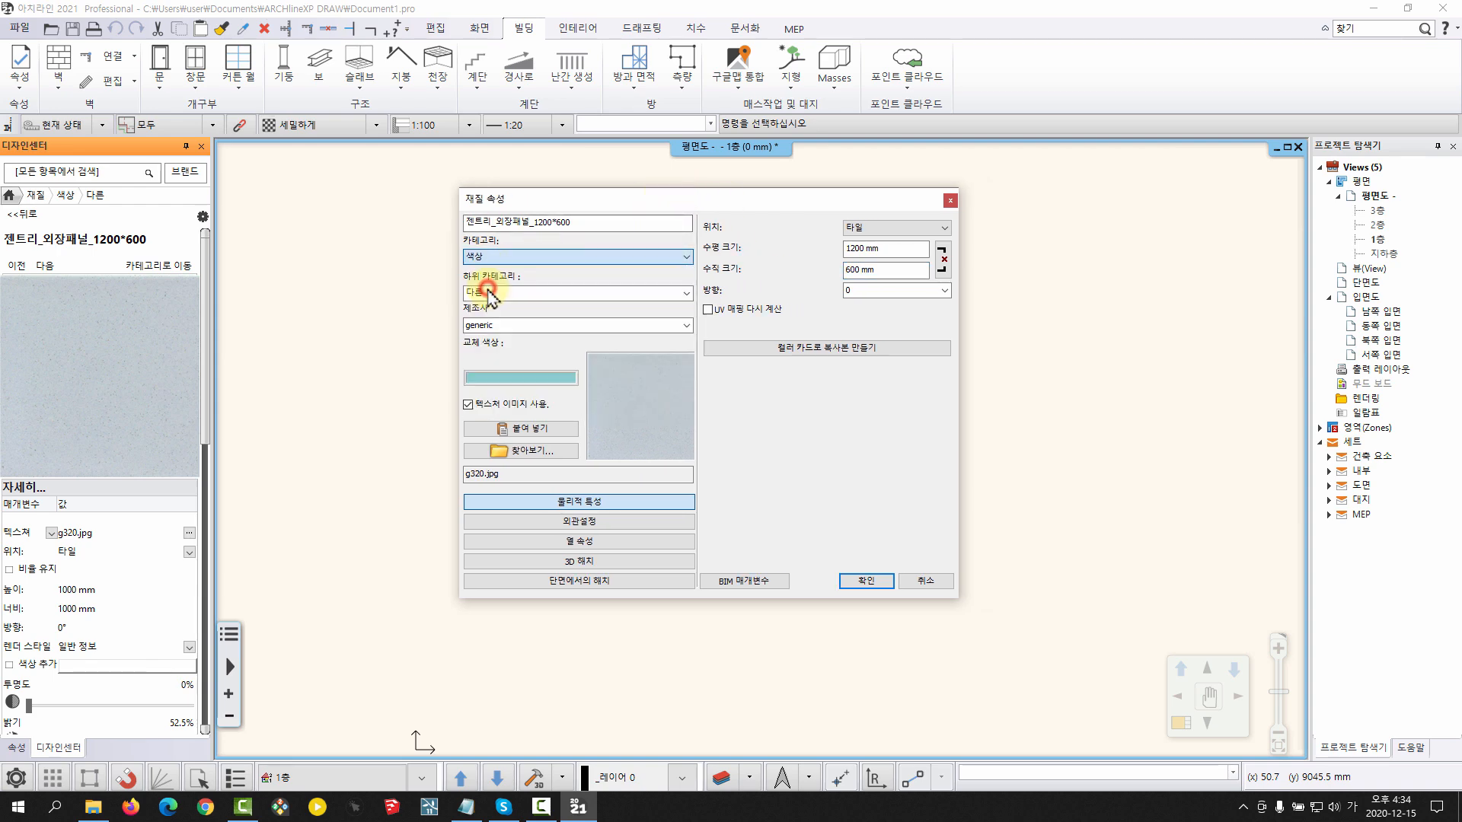
click(680, 294)
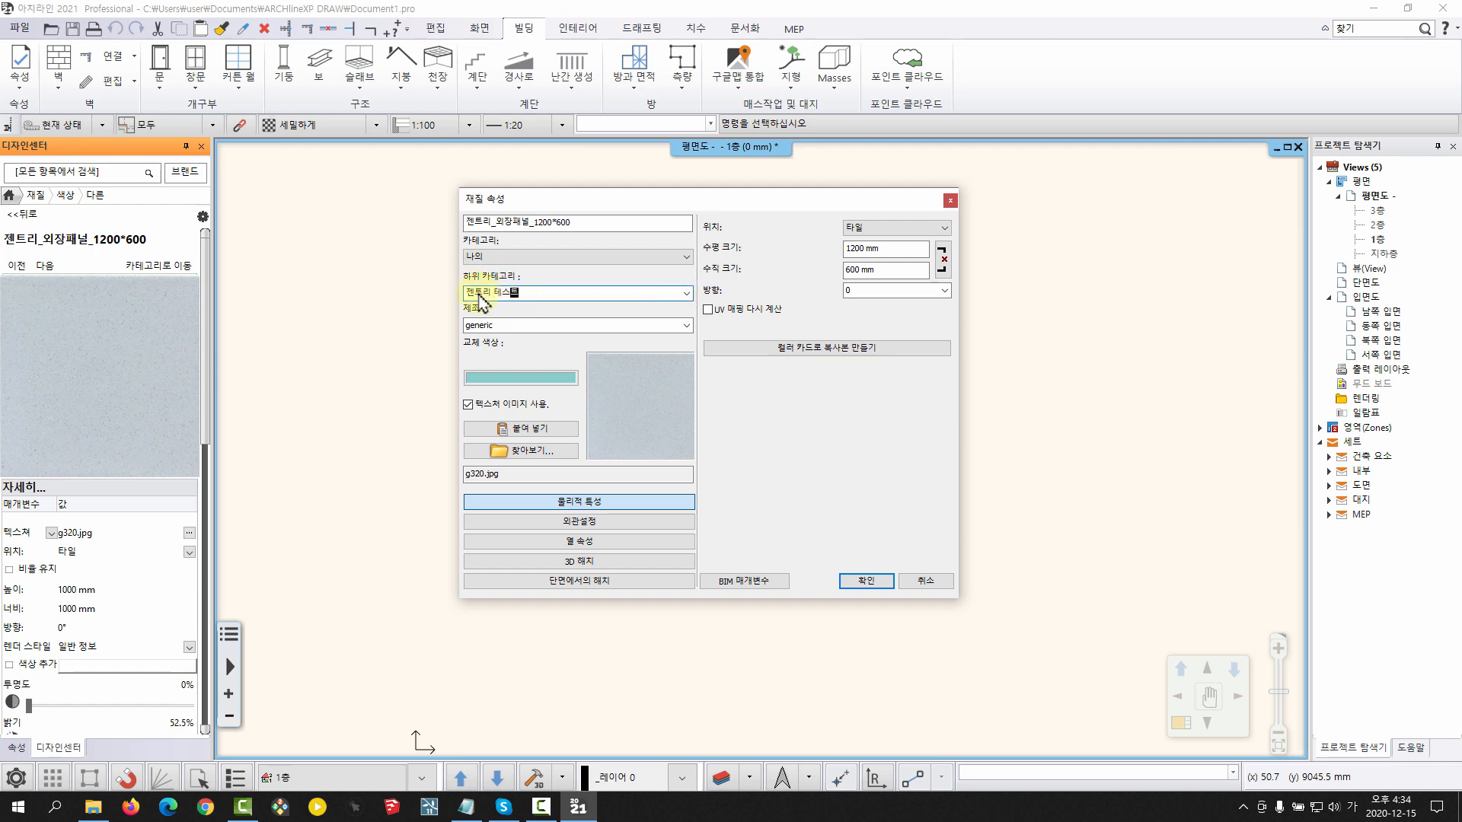
click(866, 581)
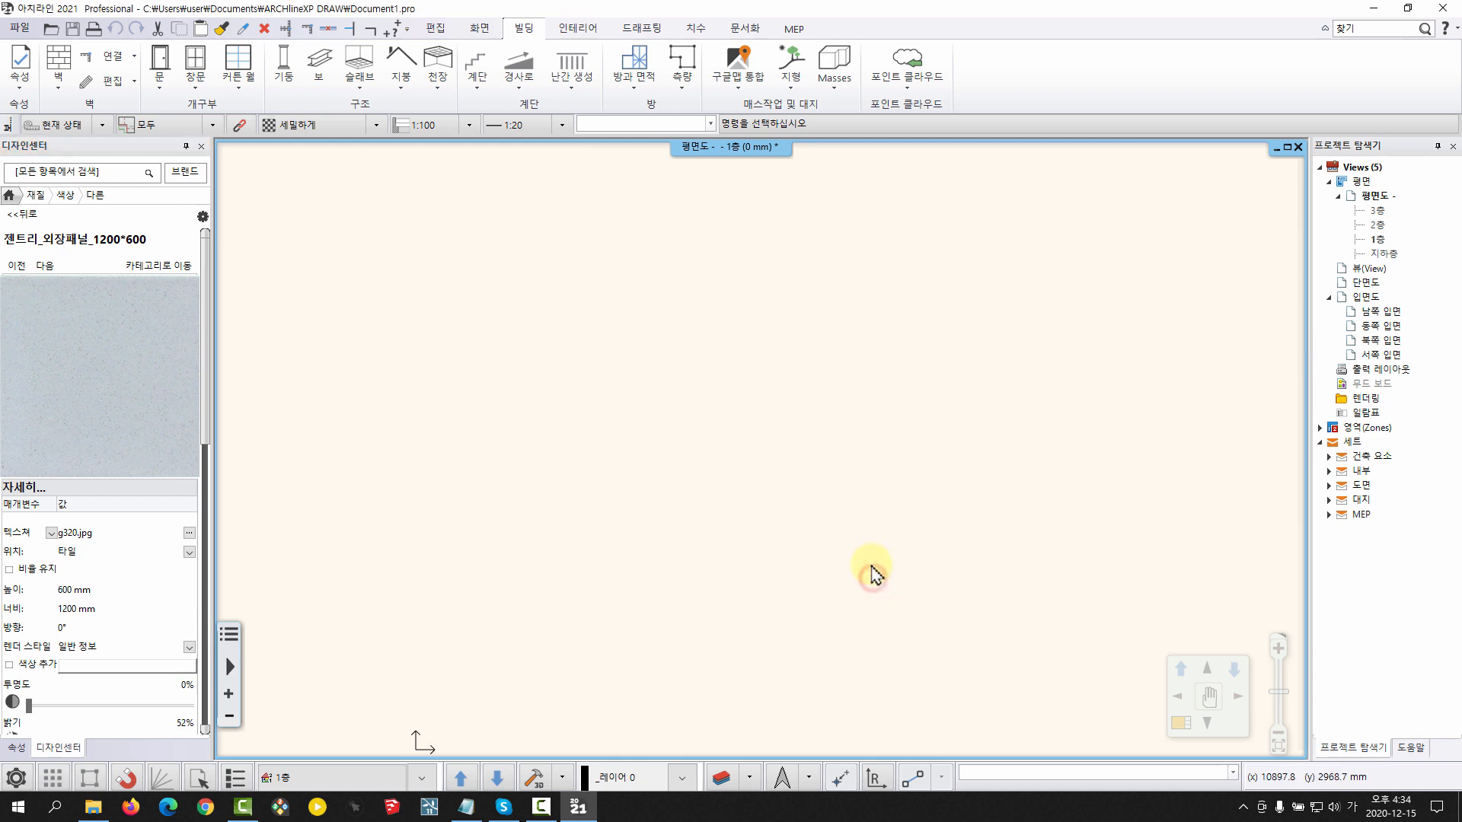
Check the material catalog's 나의 > 젠트리 테스트 category for the new panel material and return to the start page
click(53, 198)
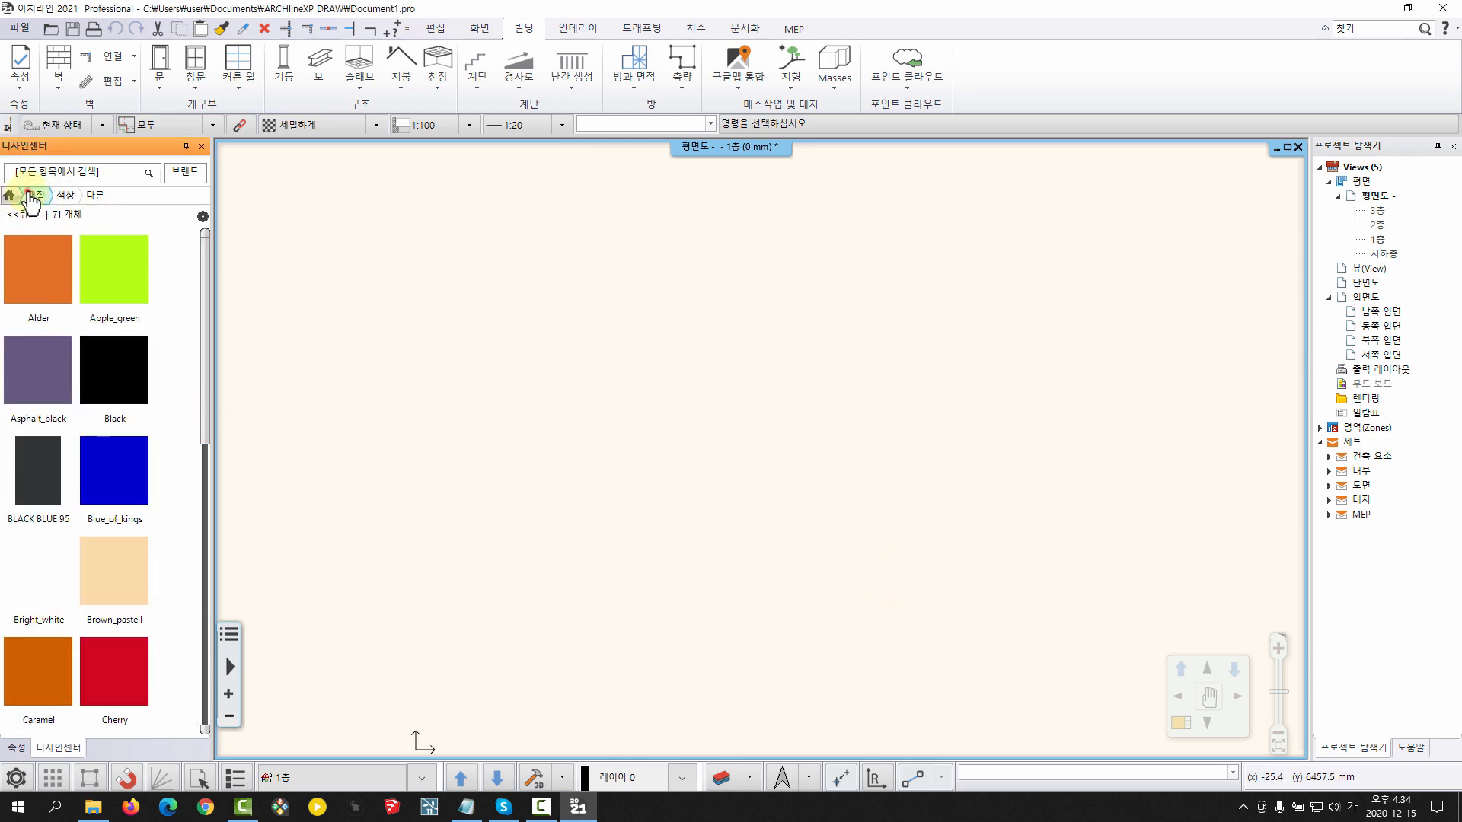
click(28, 193)
click(48, 320)
click(19, 268)
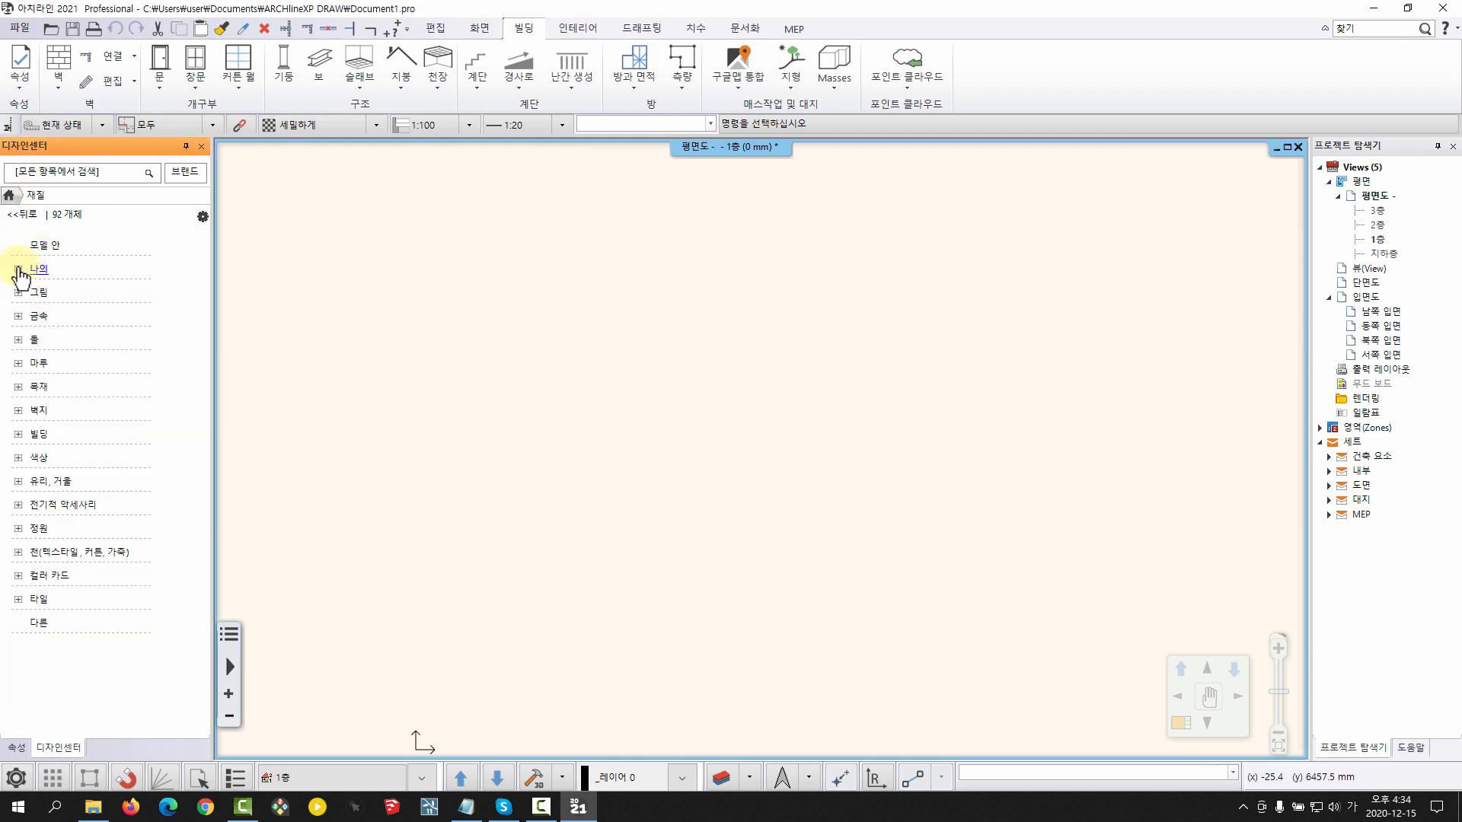
click(66, 316)
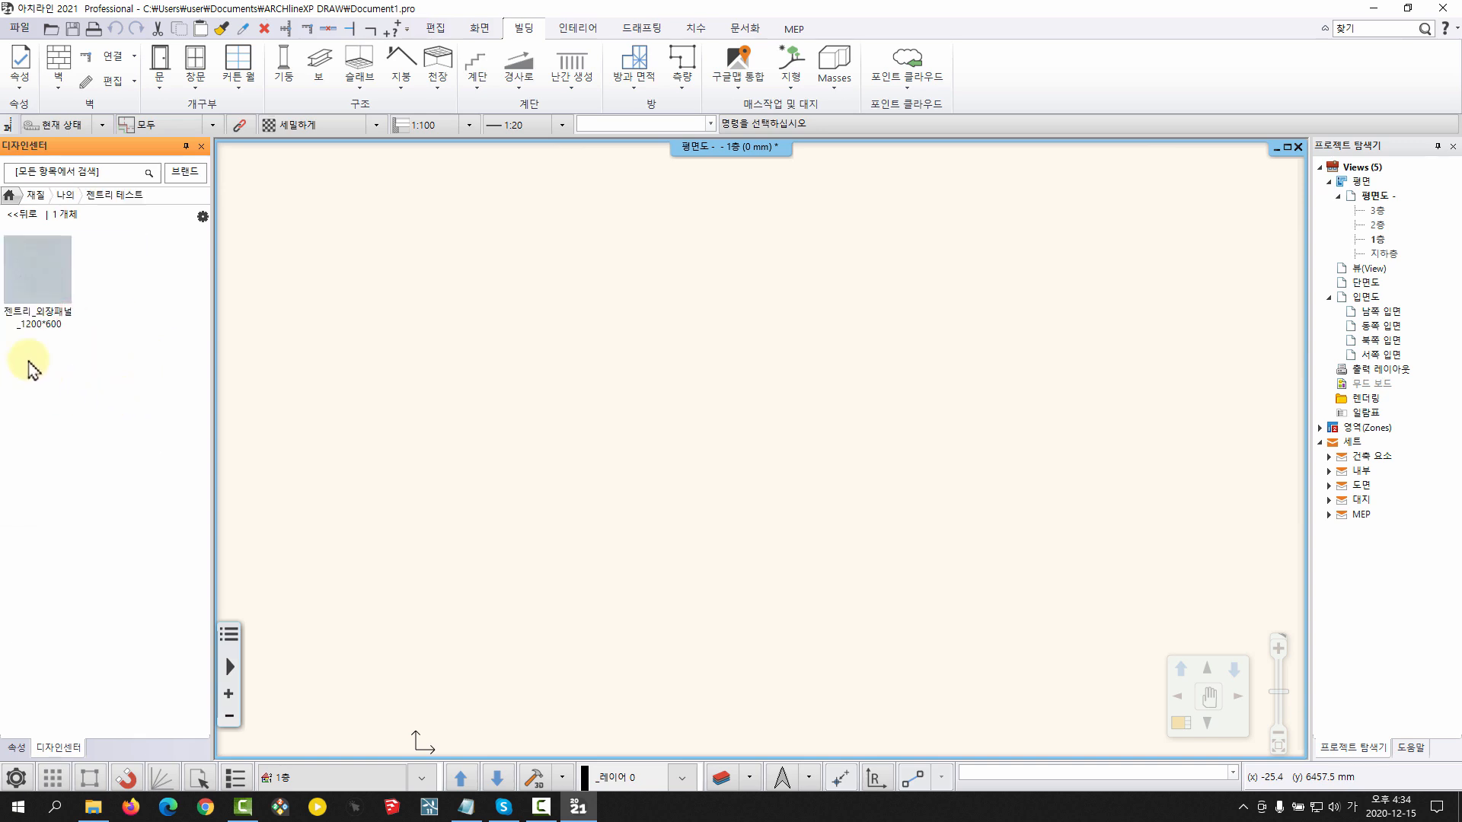
mouse_move(55, 318)
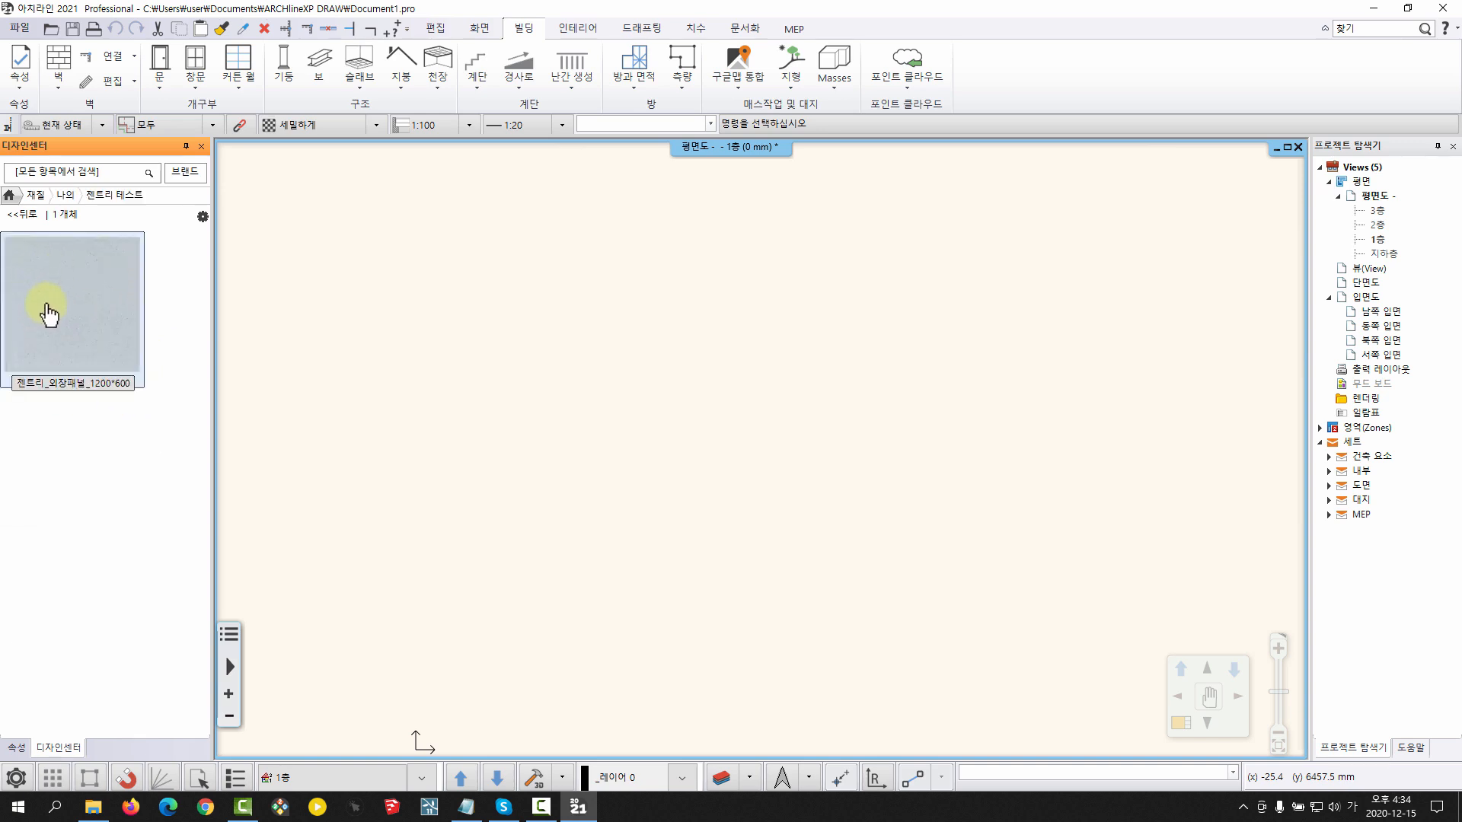
click(9, 194)
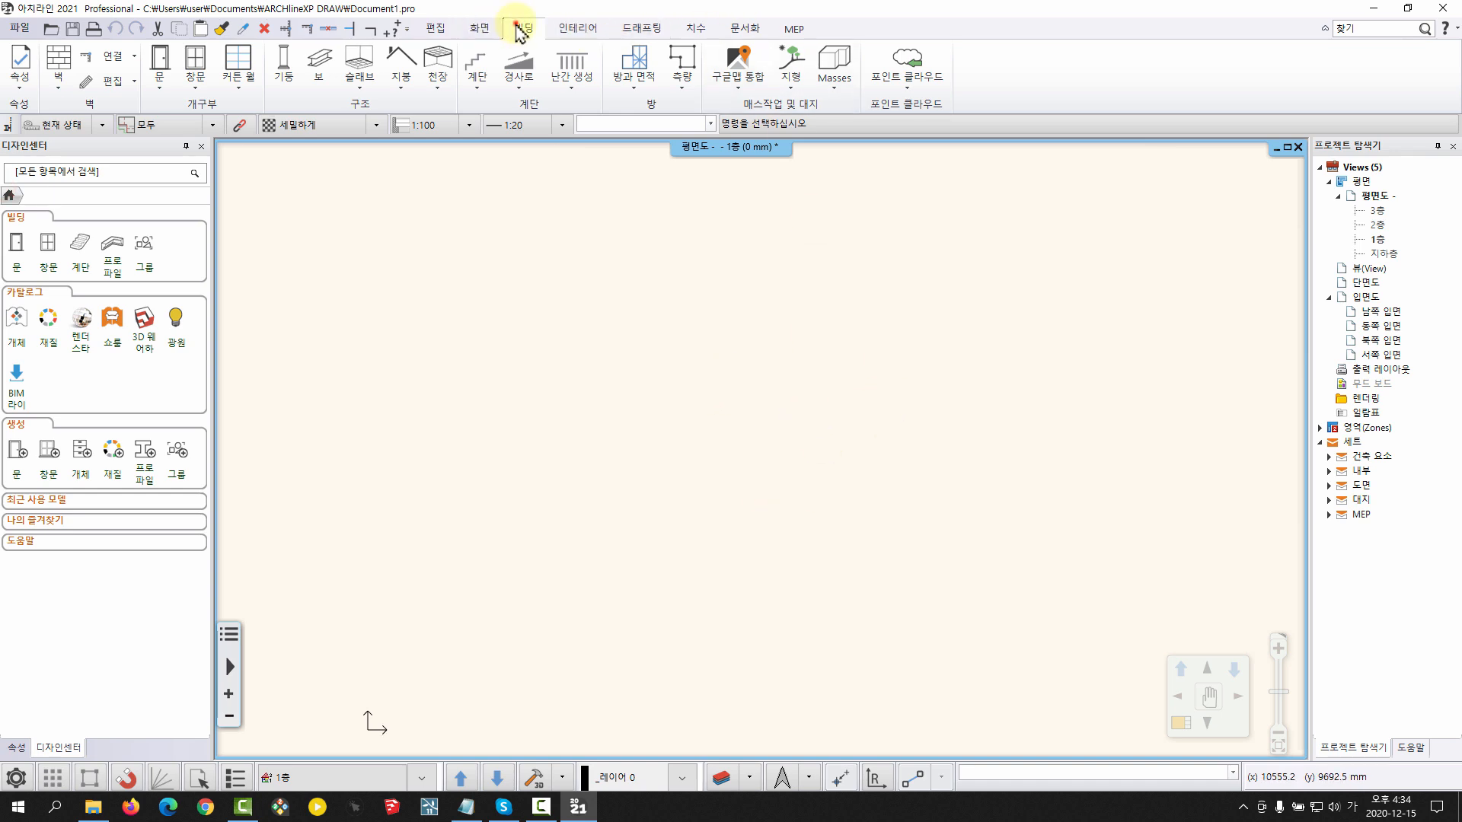
Draw one straight horizontal wall on the 1층 floor plan using the 1 적층 두께 300 벽 style
click(57, 84)
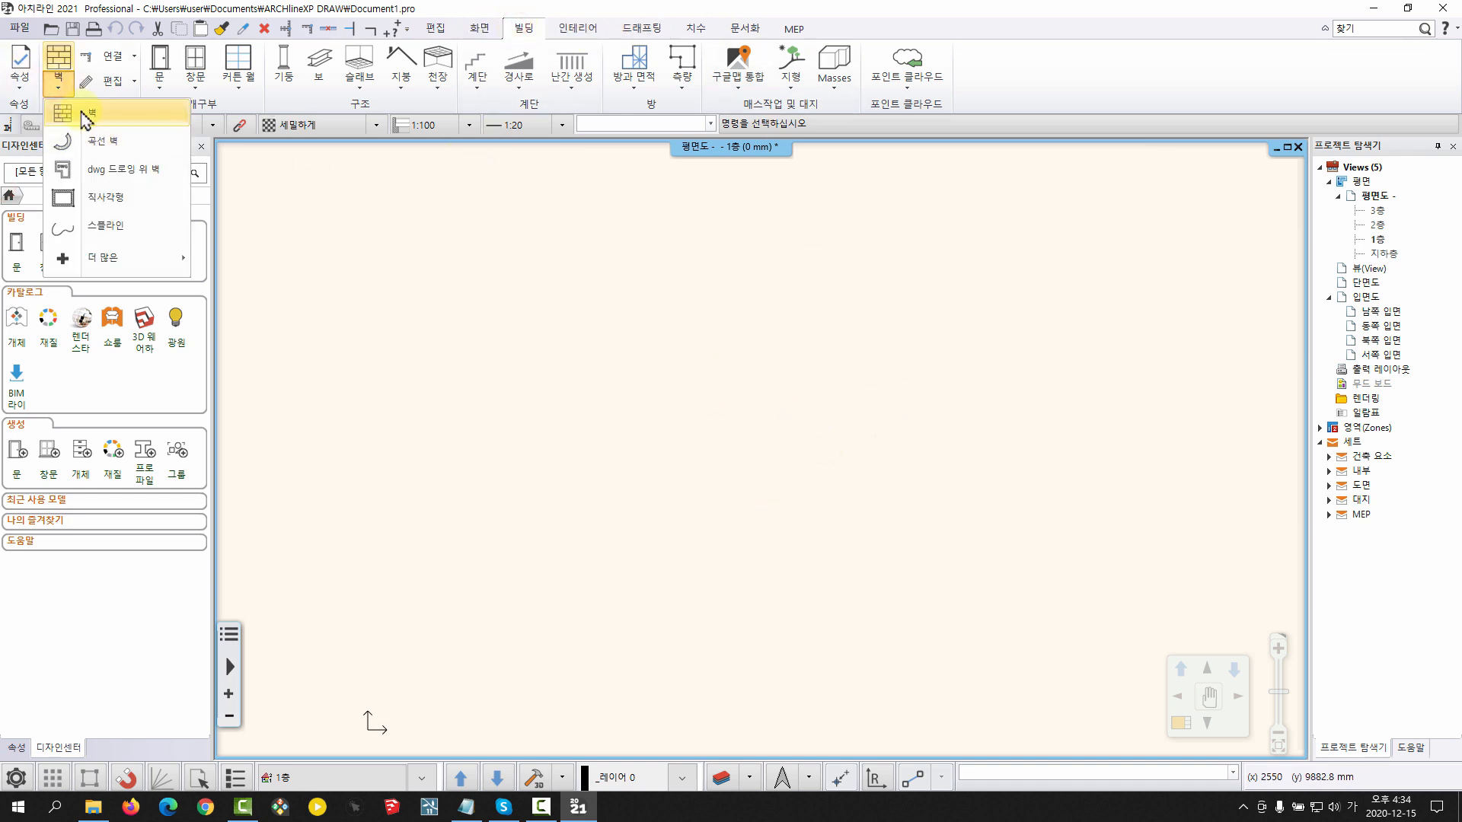
click(86, 118)
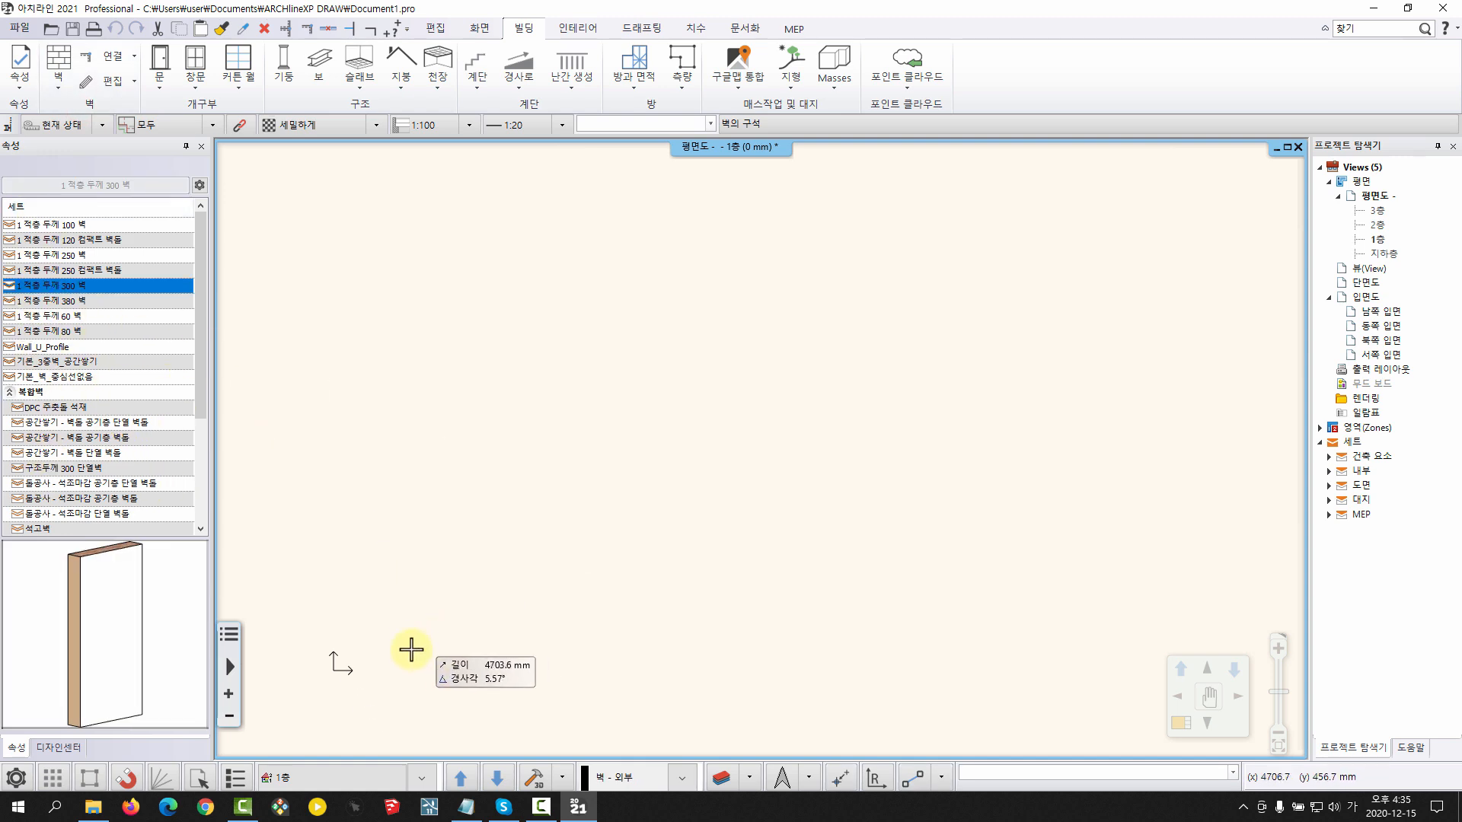
click(374, 650)
click(943, 655)
right_click(705, 526)
scroll(606, 444, down, 2)
middle_drag(585, 406, 553, 453)
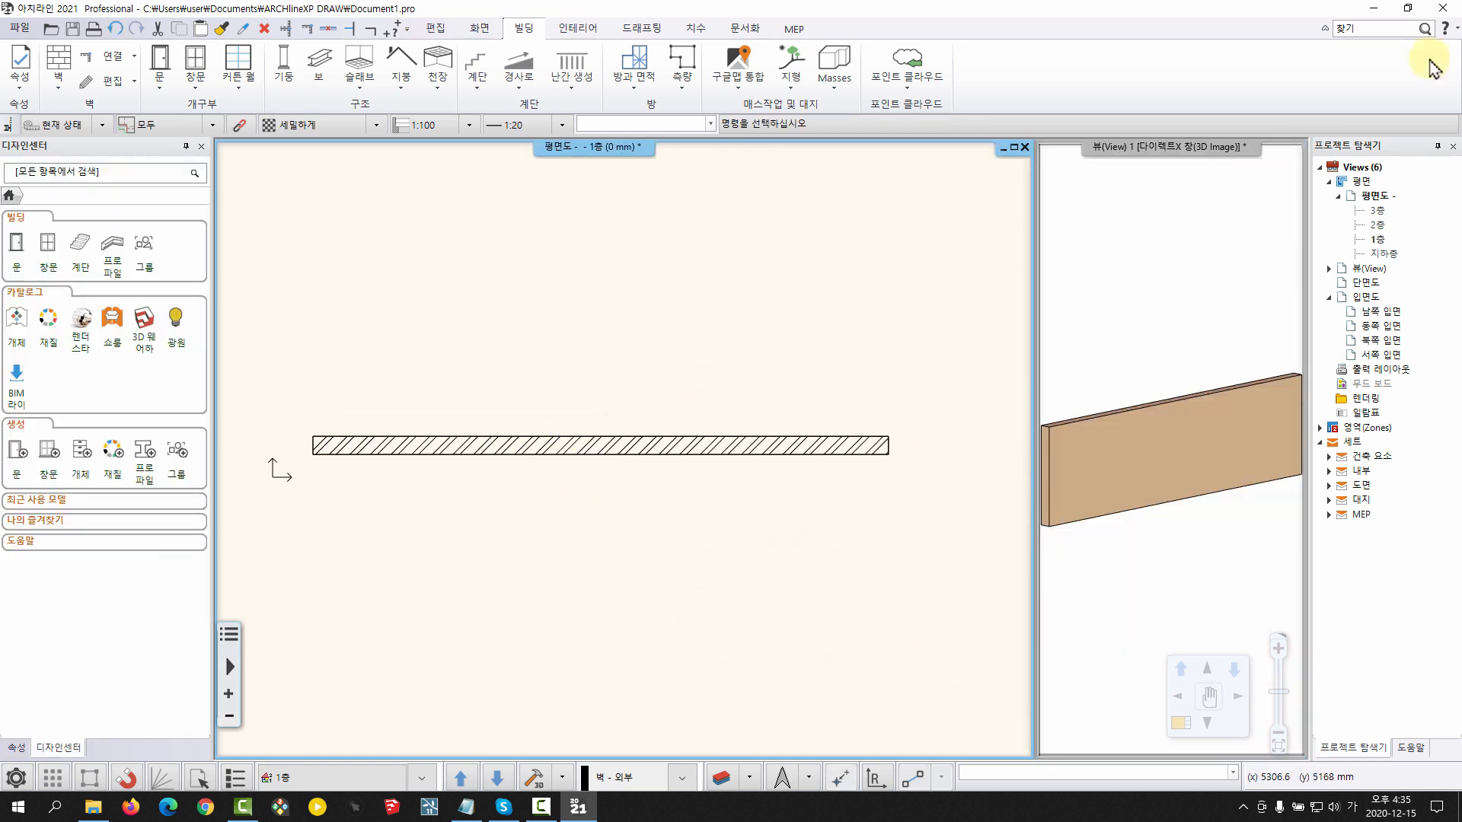
Auto-hide the project navigator and set the horizontal wall's length to 8000 mm
click(1437, 146)
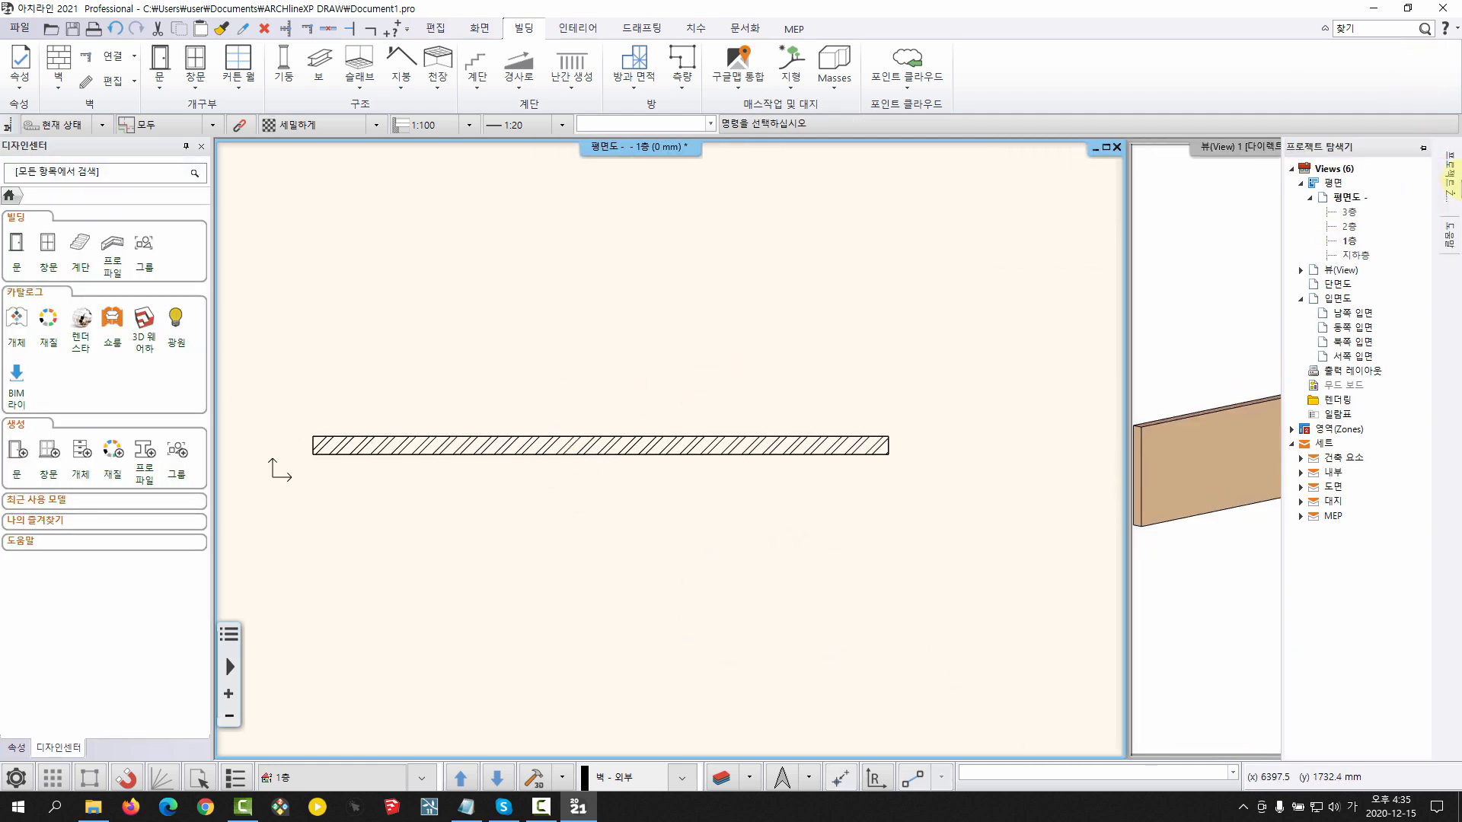
click(457, 477)
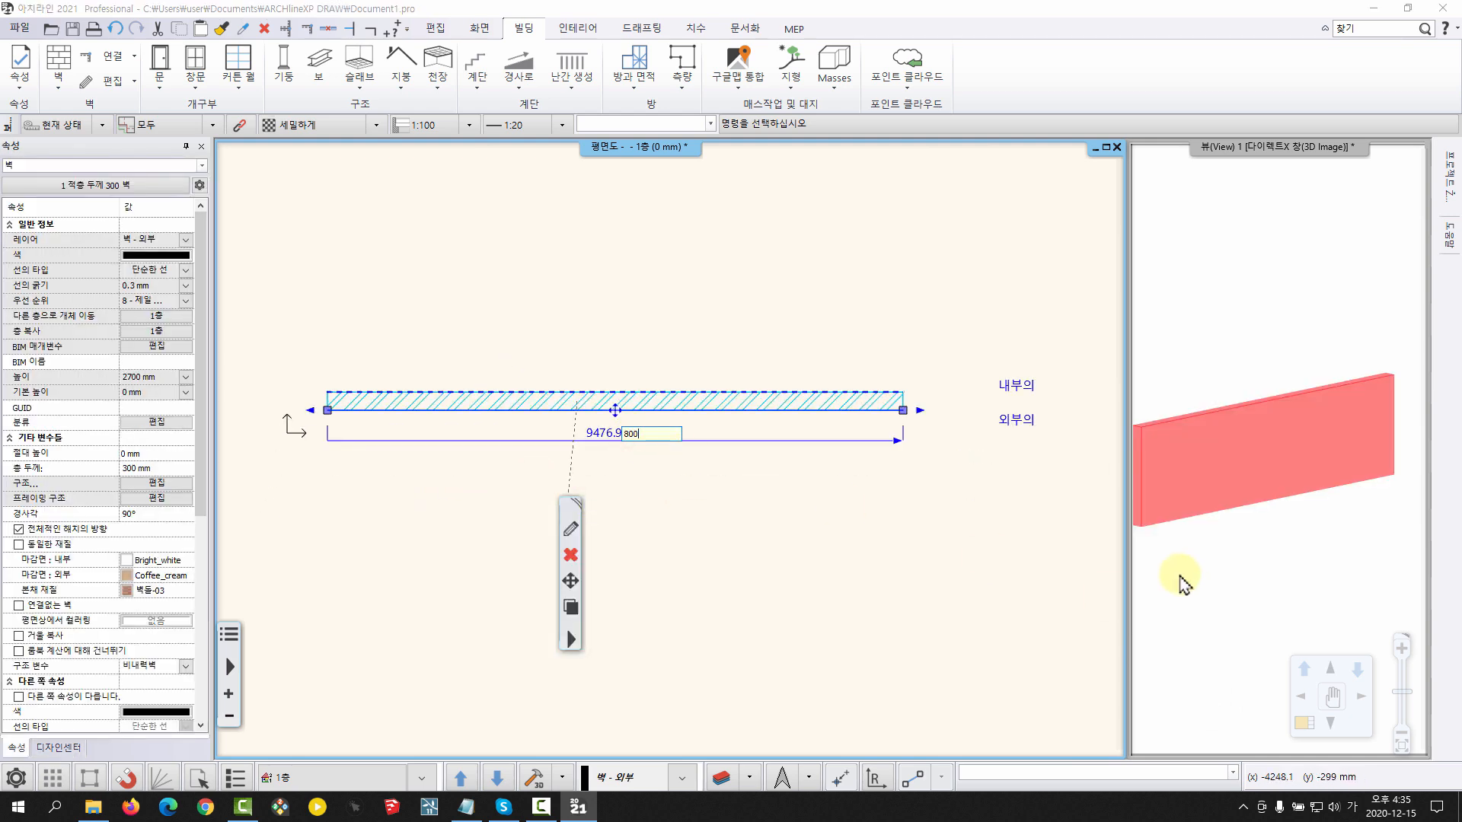
key(Return)
middle_drag(606, 399, 681, 435)
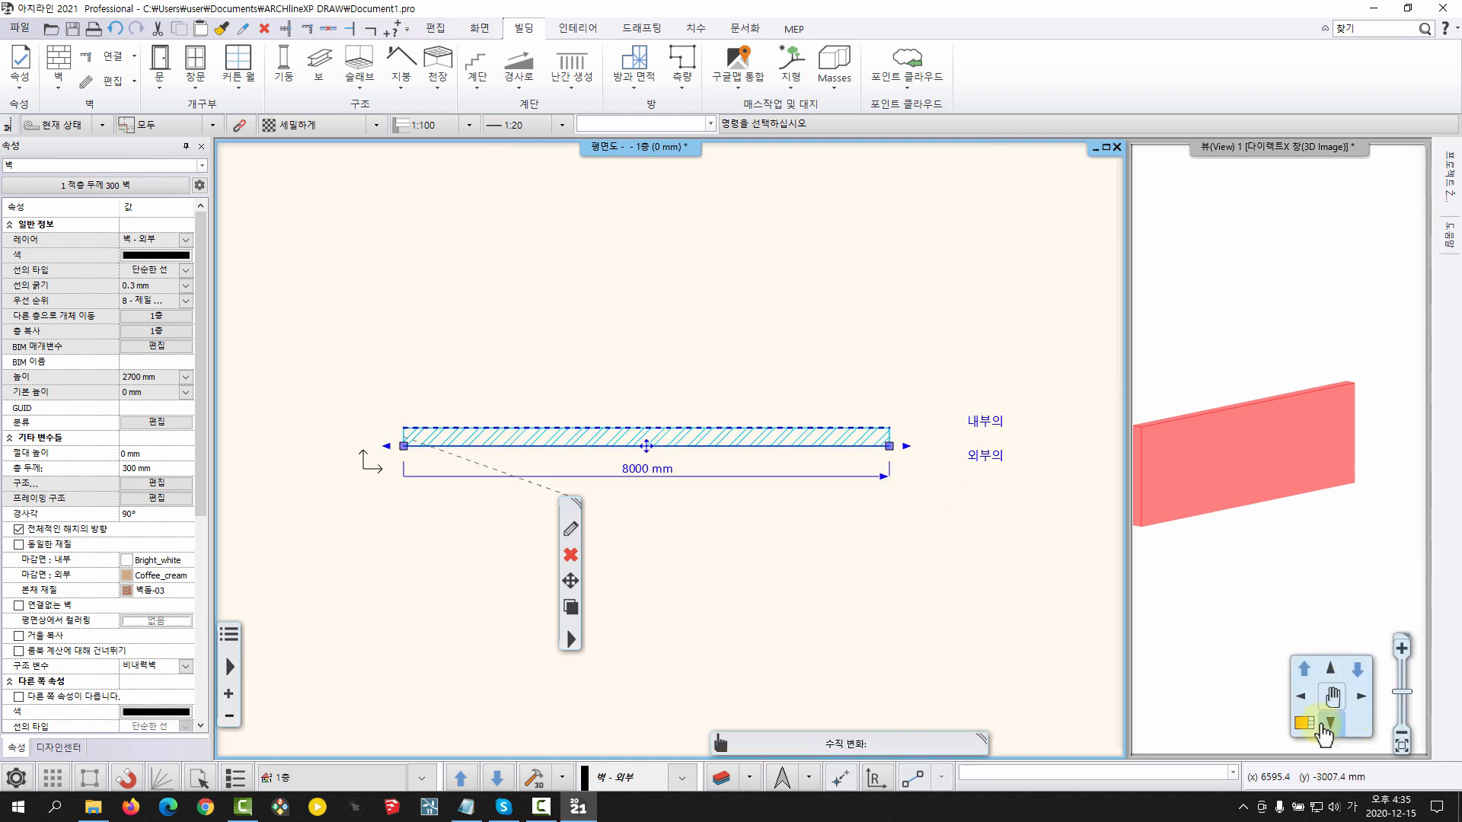
click(1304, 723)
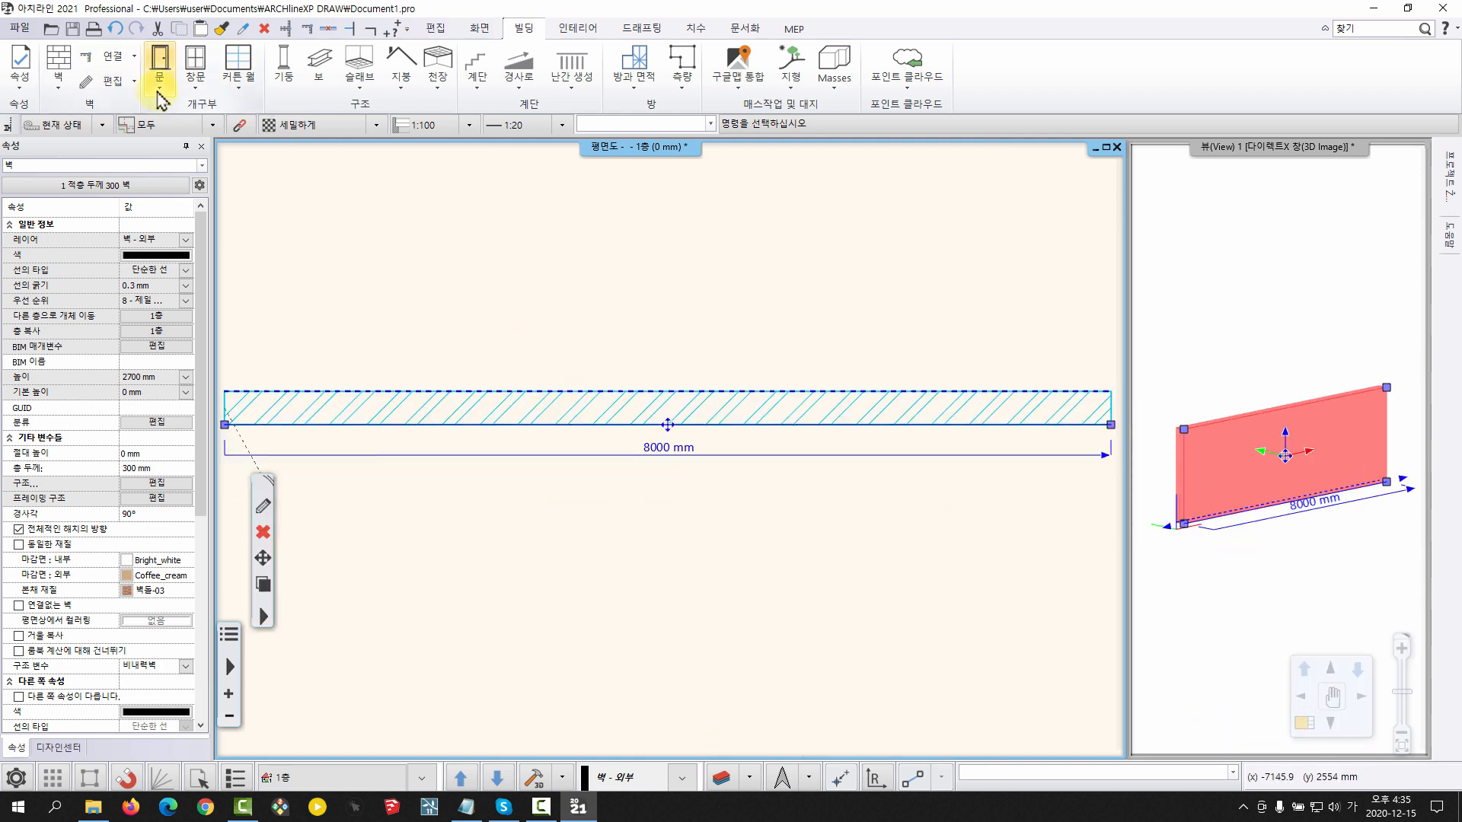
Place a Normal door in the wall, slightly right of its middle, with the leaf opening toward the wall's upper side
click(159, 89)
click(166, 131)
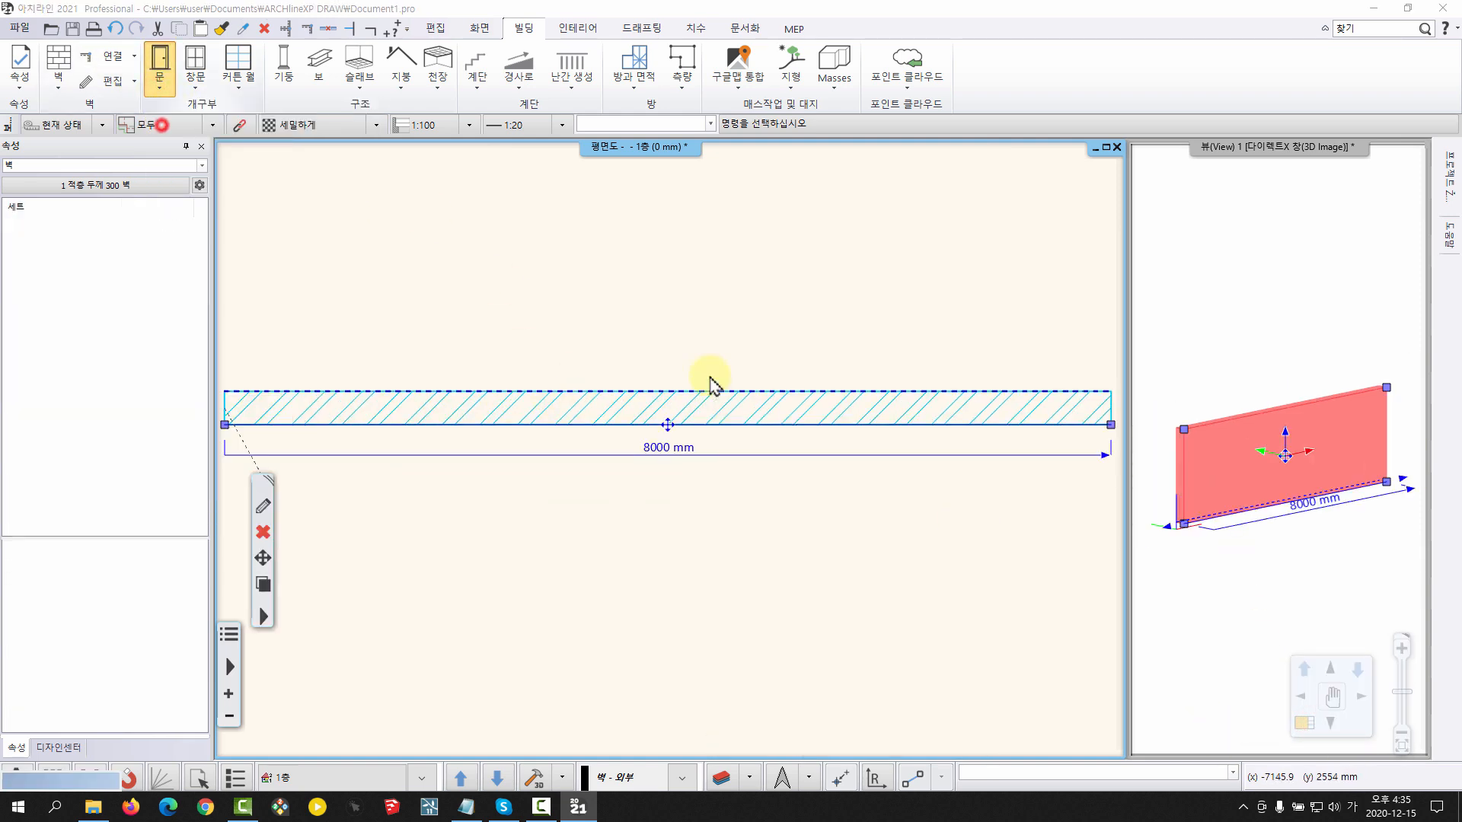
click(783, 388)
click(686, 287)
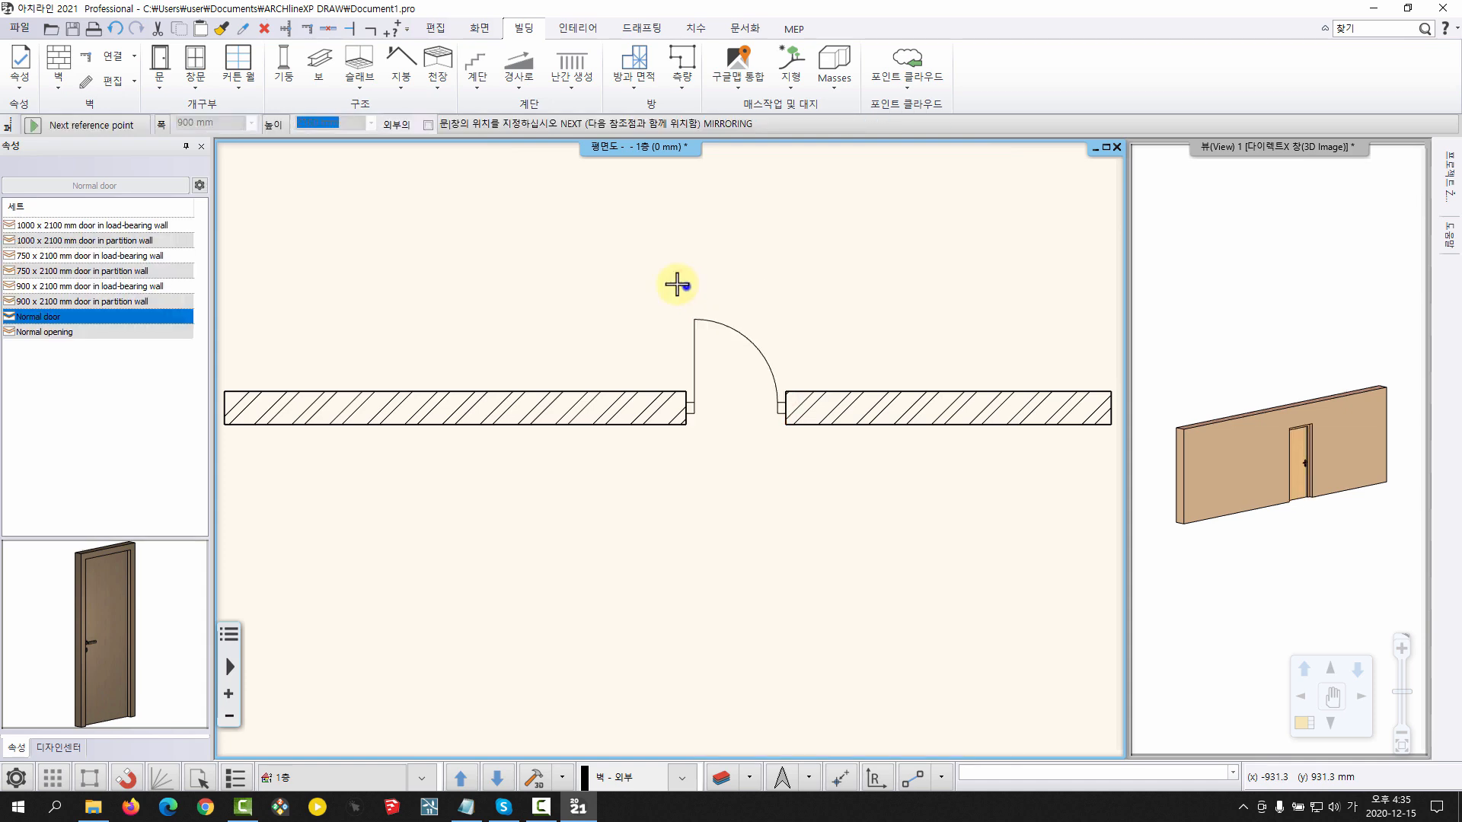
Place a 수평미닫이 window in the wall section left of the door
click(199, 88)
click(210, 141)
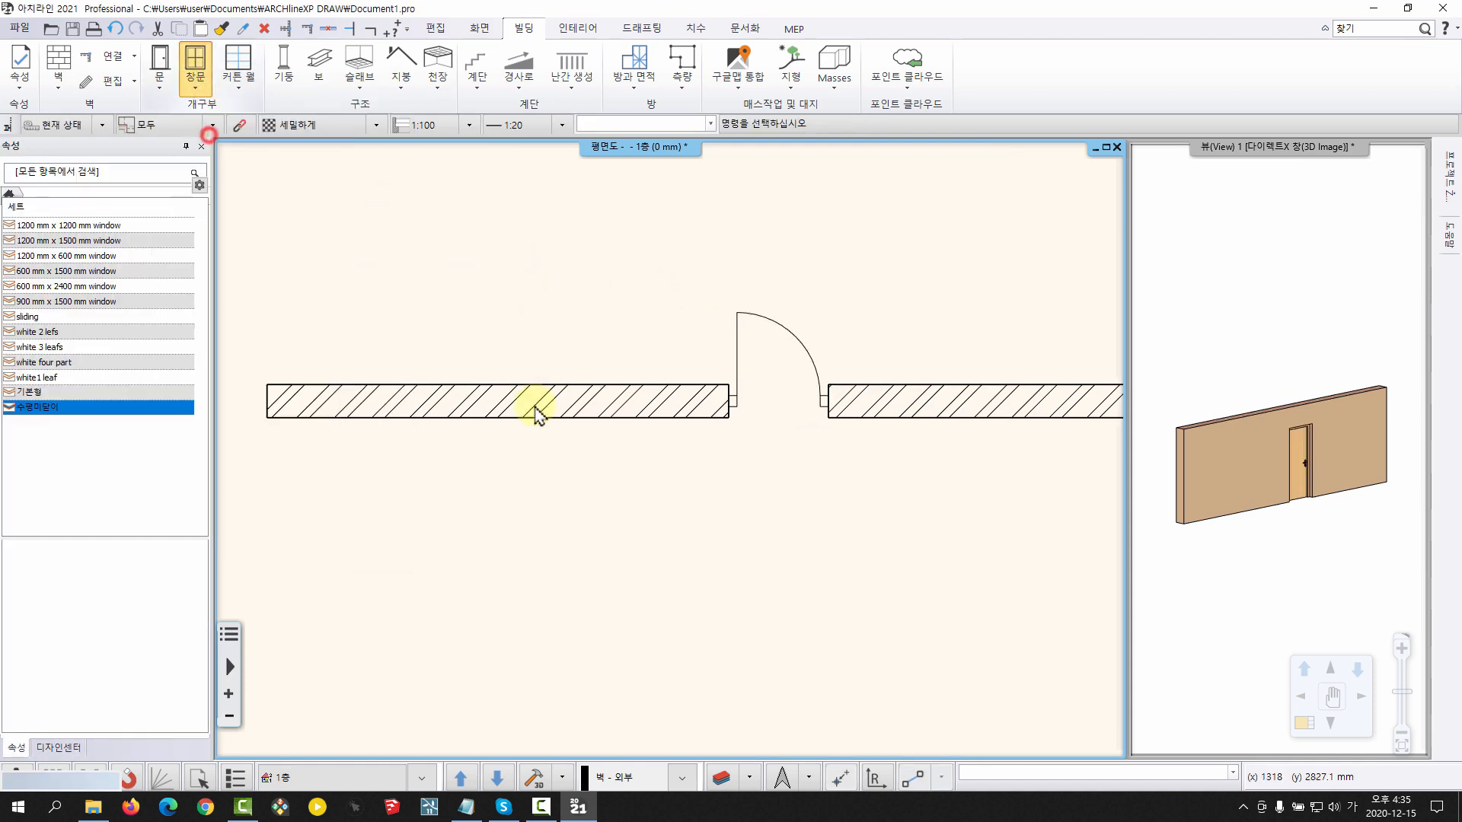
click(457, 379)
click(486, 295)
Set the window's distance from the wall's left end to 900 mm and its width to 1100 mm
scroll(514, 383, up, 3)
click(523, 438)
scroll(522, 431, down, 2)
middle_drag(463, 284, 450, 233)
click(395, 333)
click(395, 332)
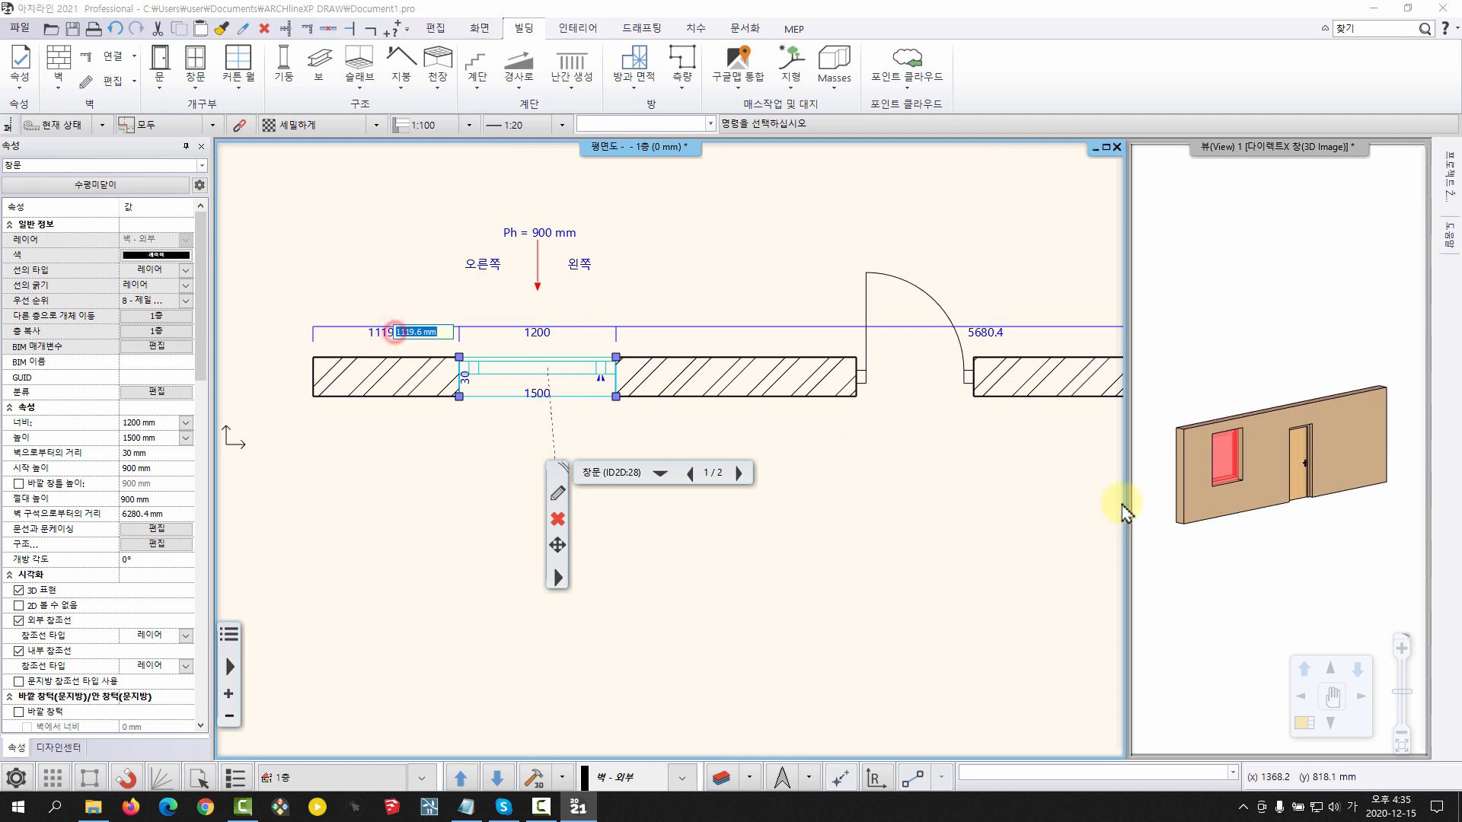
key(Return)
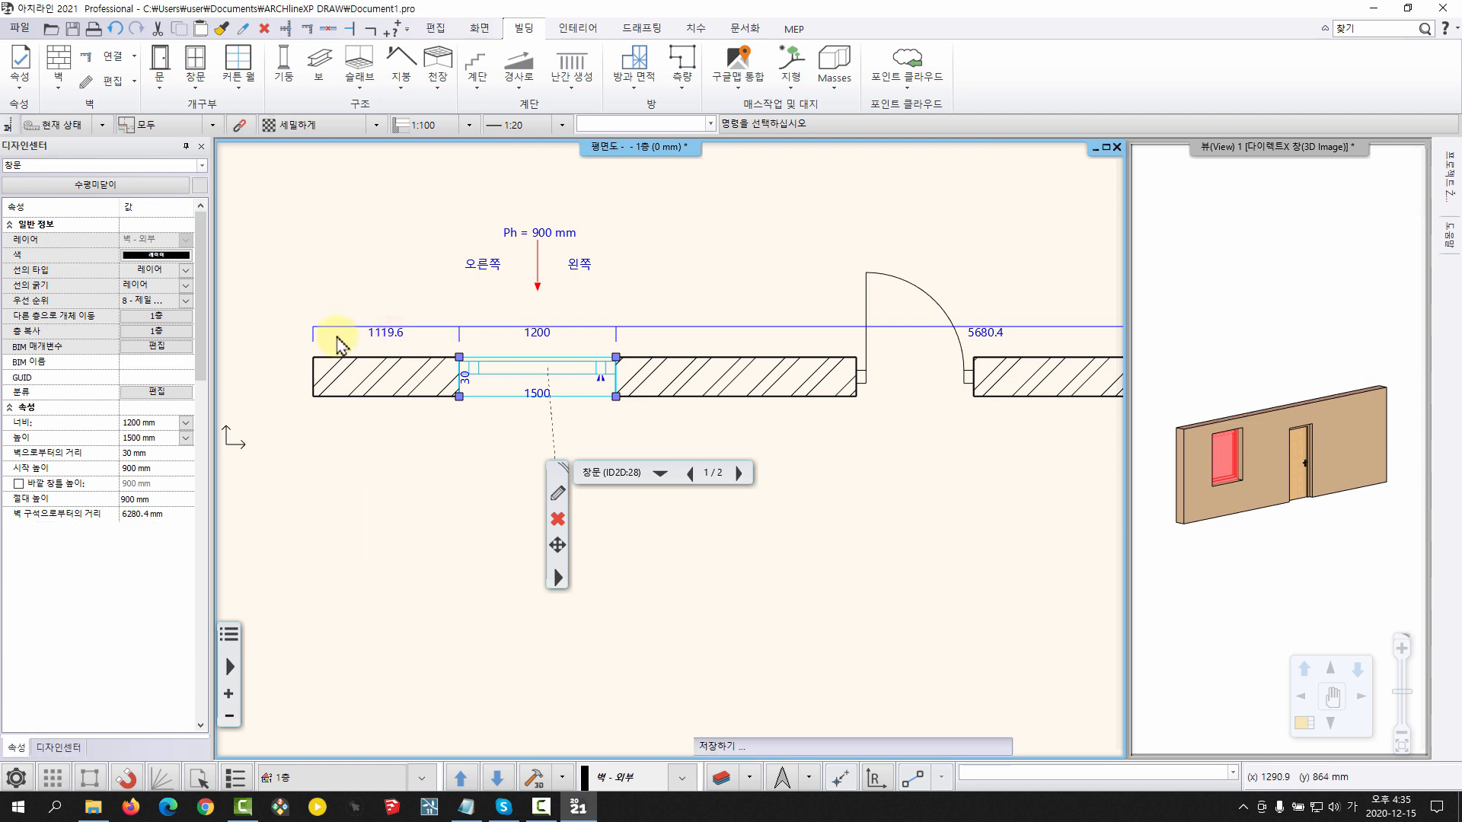
click(507, 333)
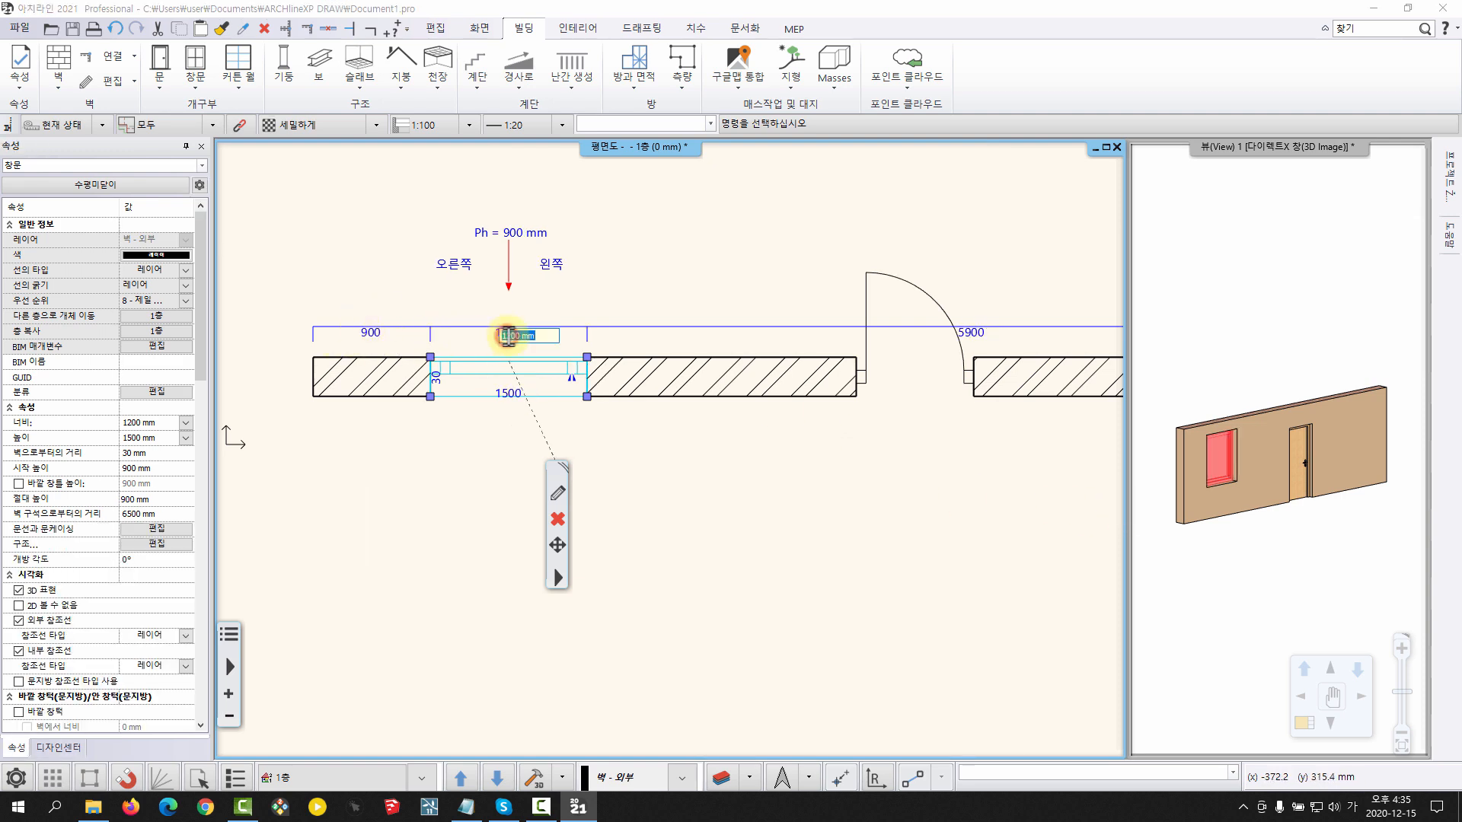
key(Return)
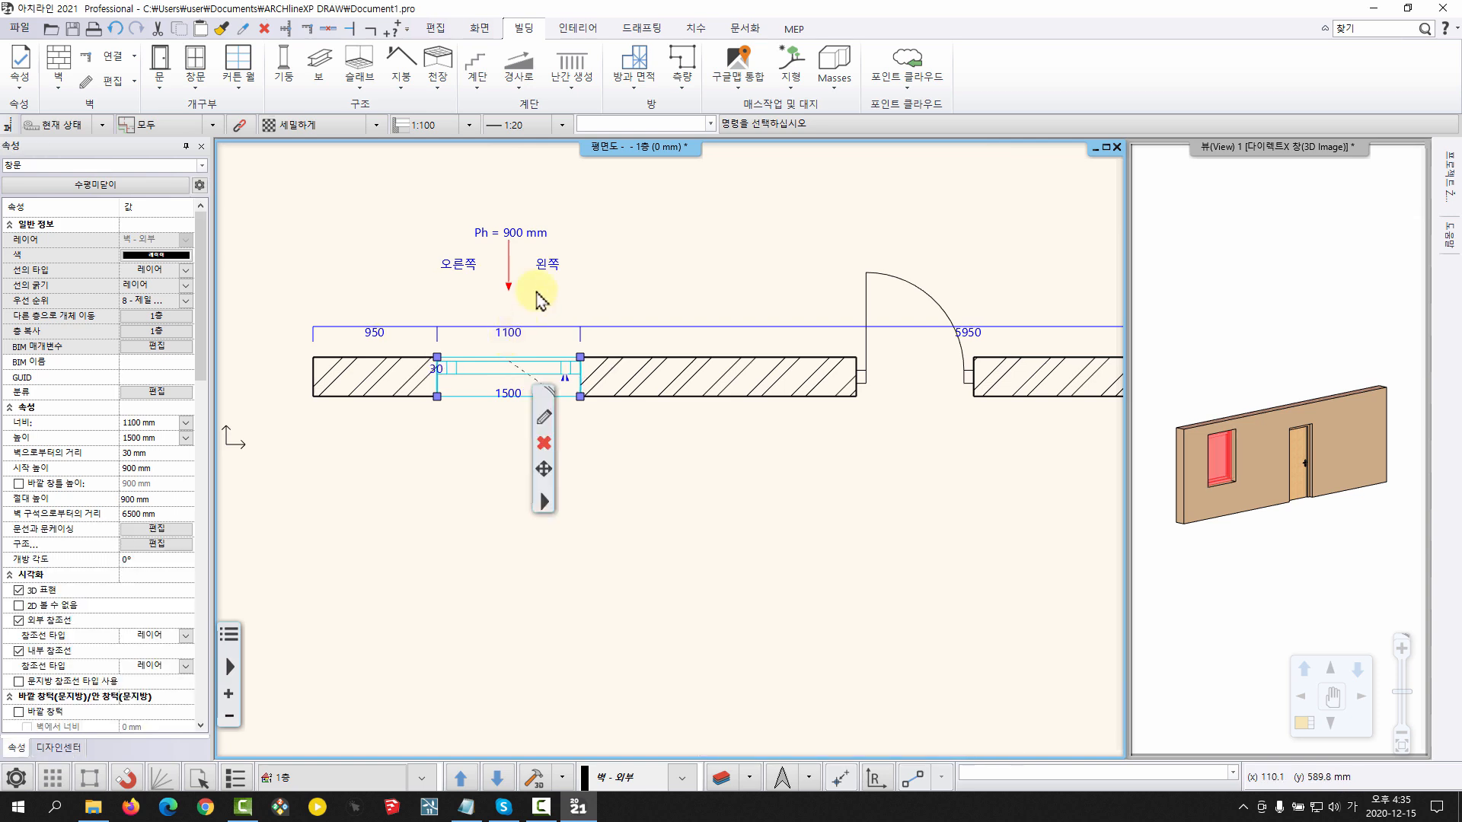
Set the door's distance from the wall's left end to 5000 mm
middle_drag(712, 419, 624, 405)
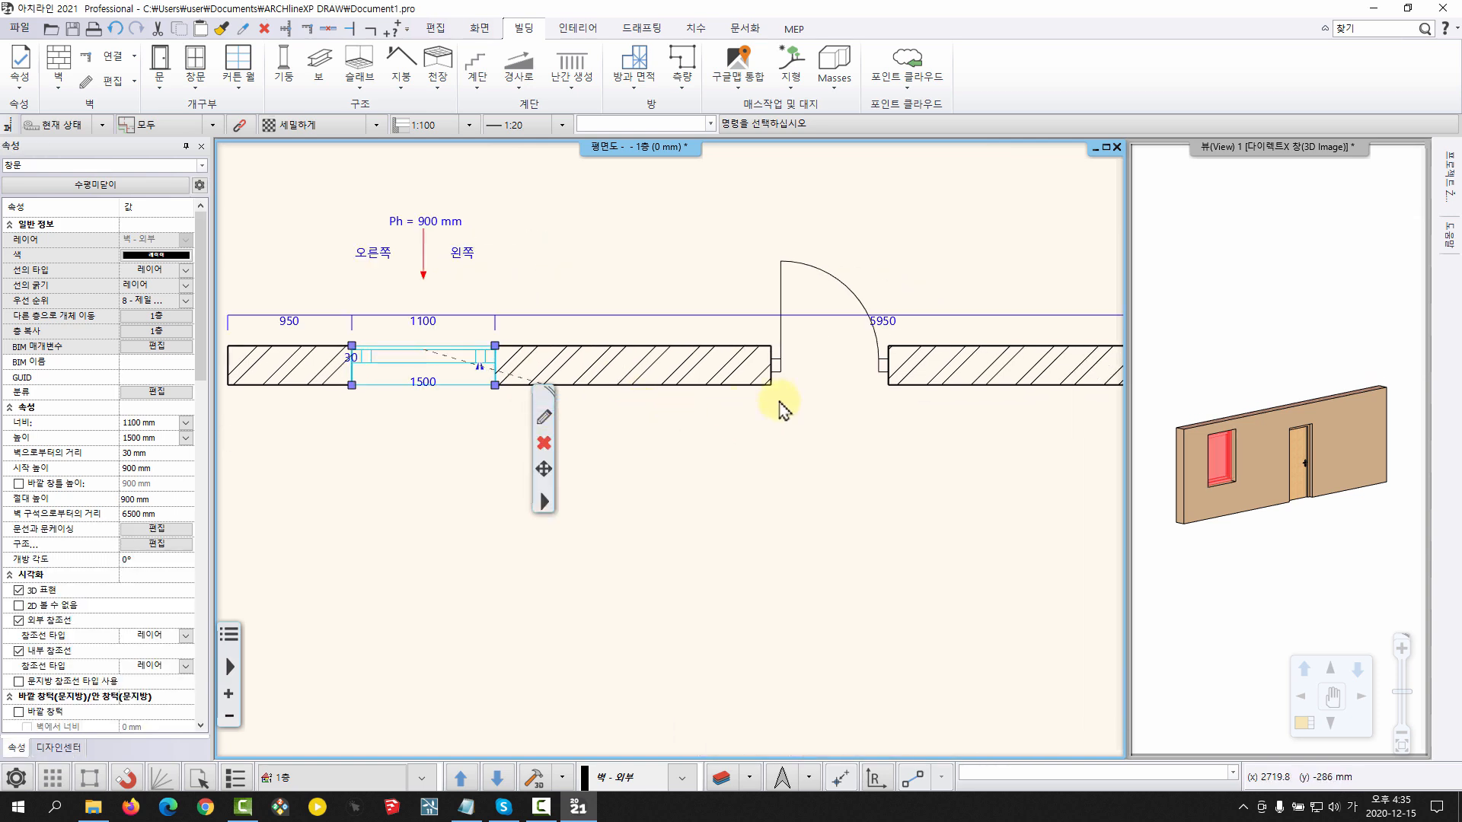
click(817, 268)
click(491, 318)
text(5000)
key(Return)
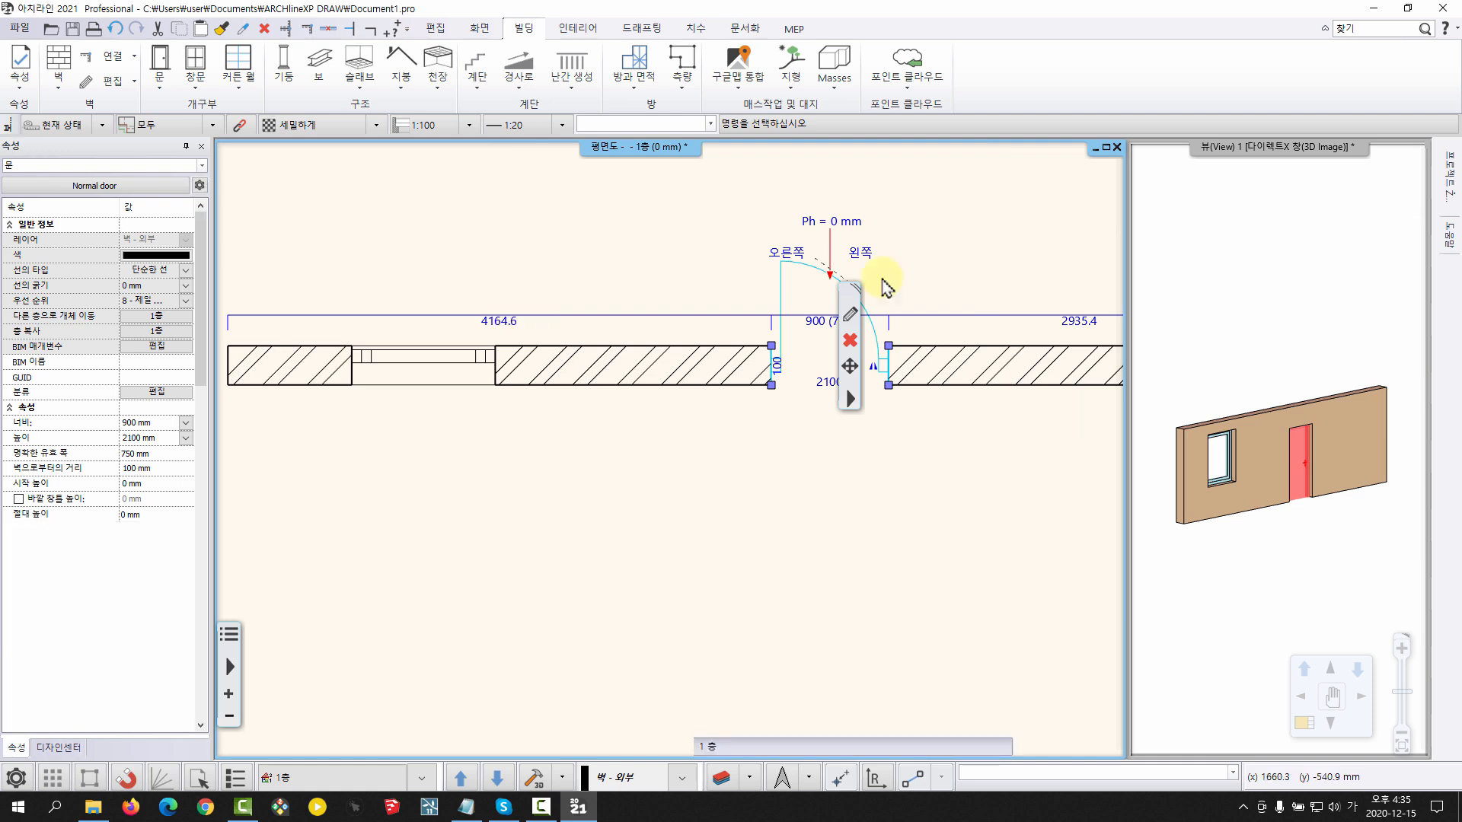
key(Escape)
Open the settings dialog of the interior Tiling tool (타일링)
scroll(678, 415, down, 1)
middle_drag(720, 319, 693, 340)
scroll(805, 464, down, 1)
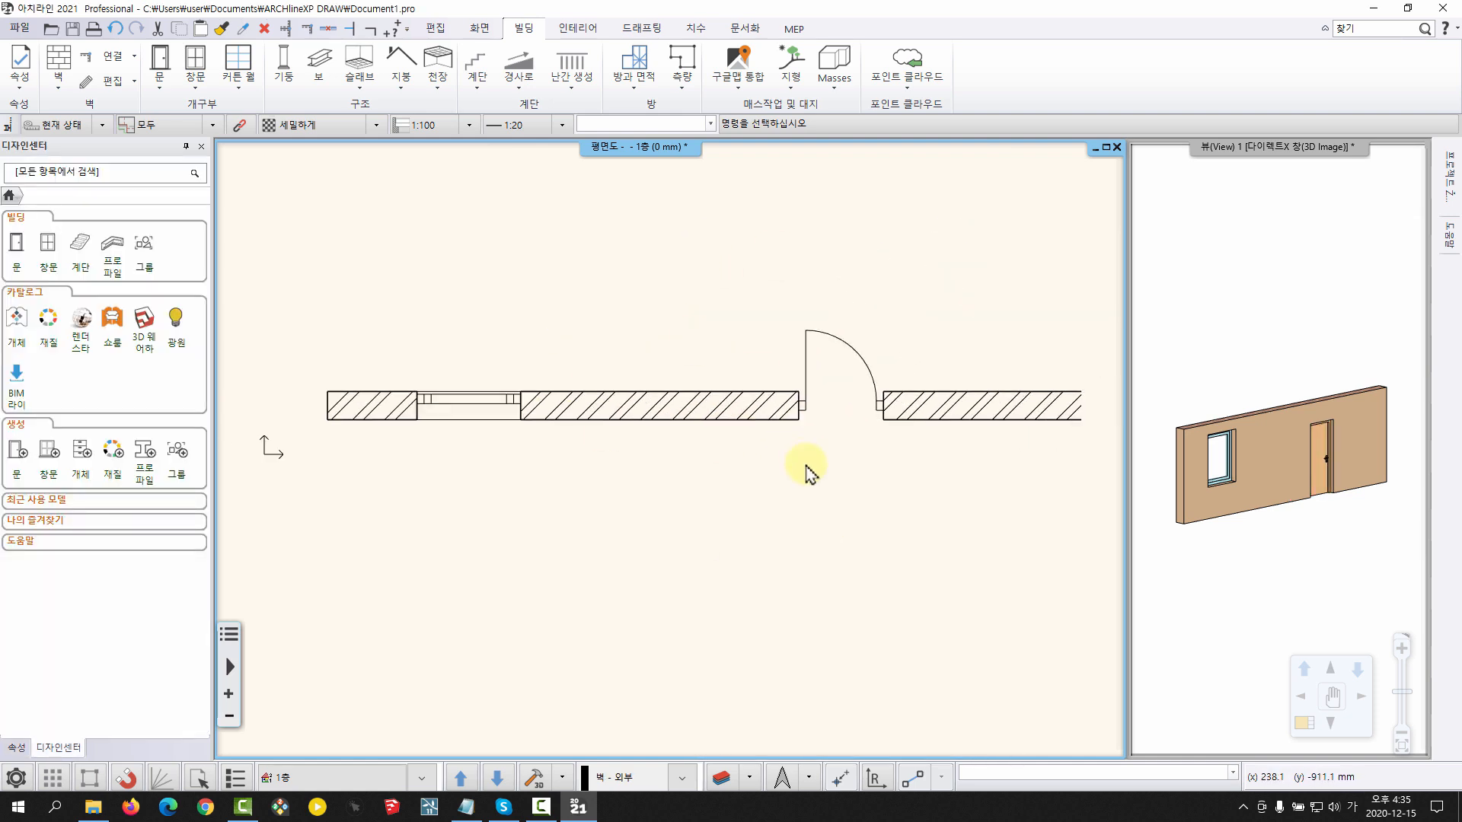
middle_drag(806, 463, 726, 475)
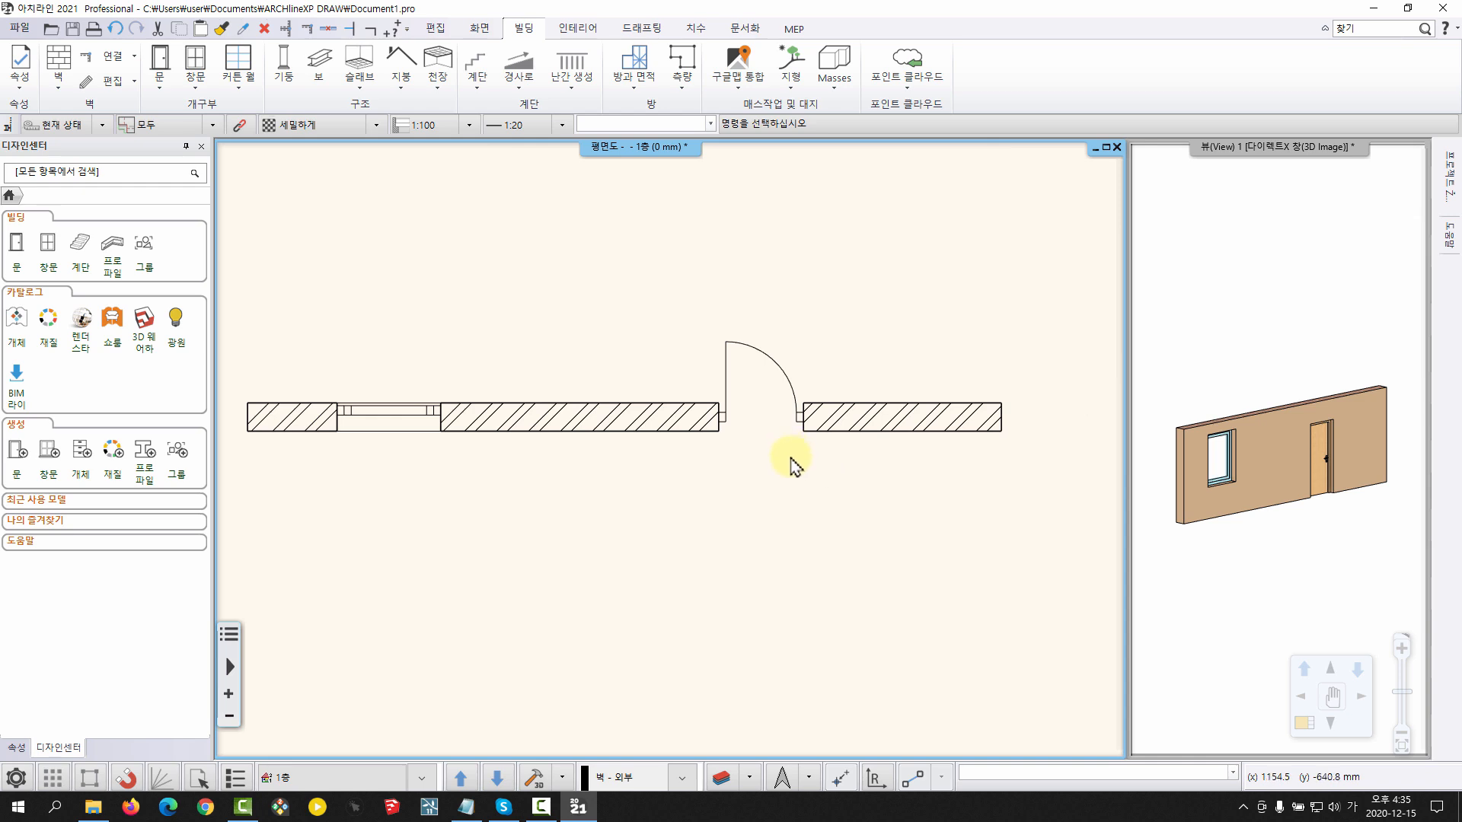
middle_drag(754, 463, 755, 449)
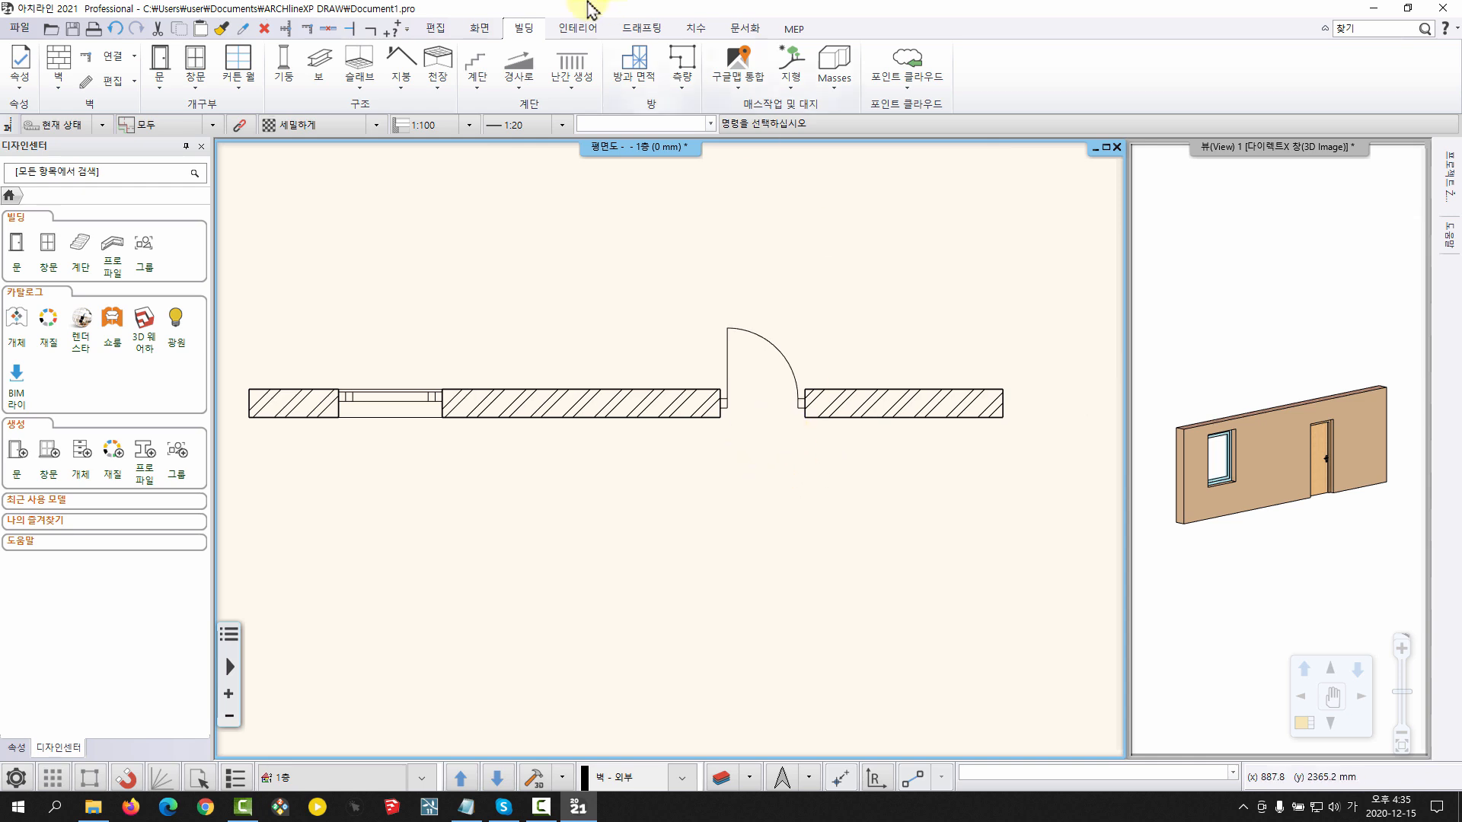
click(571, 29)
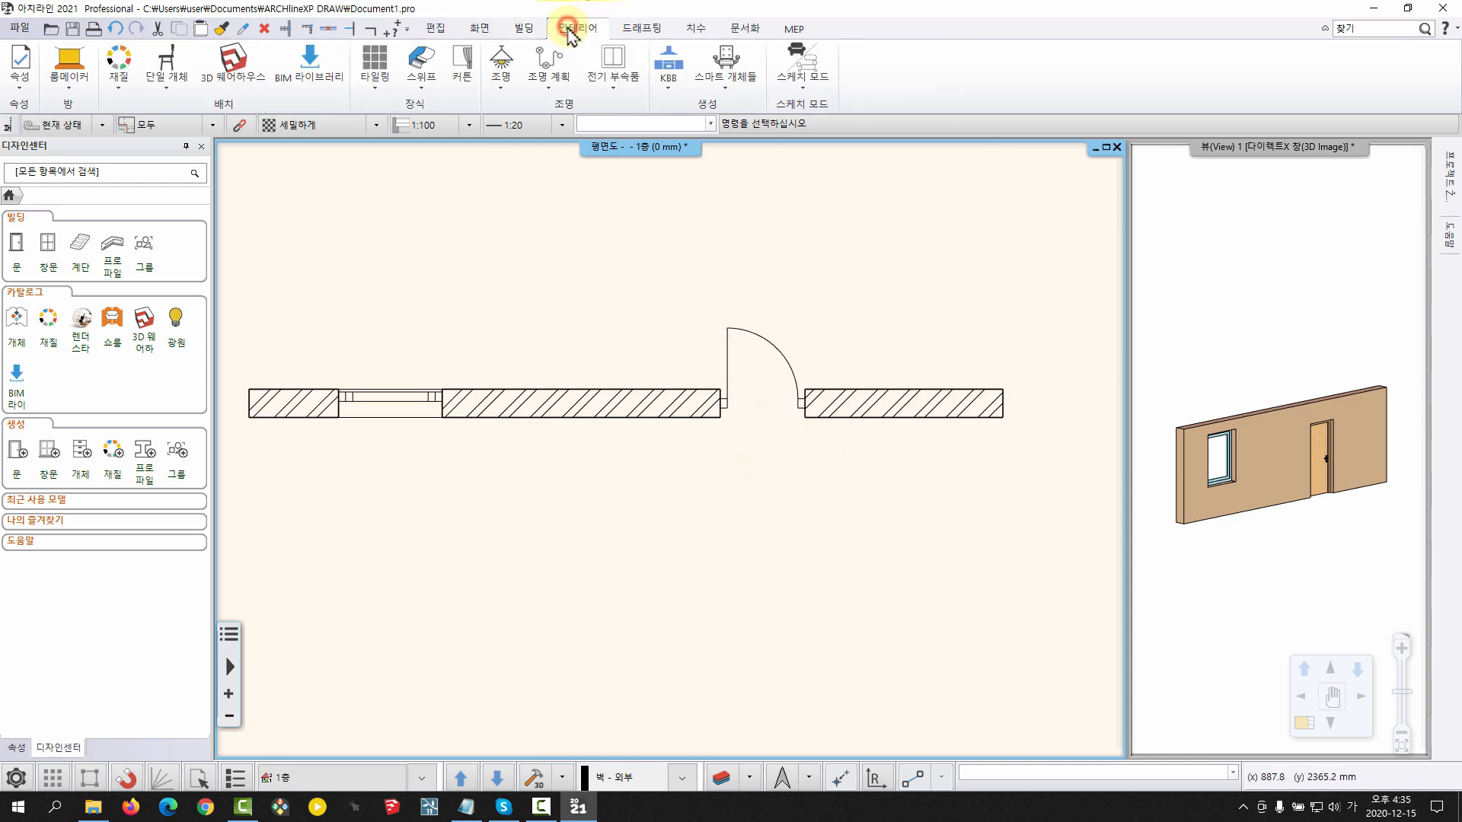
click(374, 98)
click(382, 74)
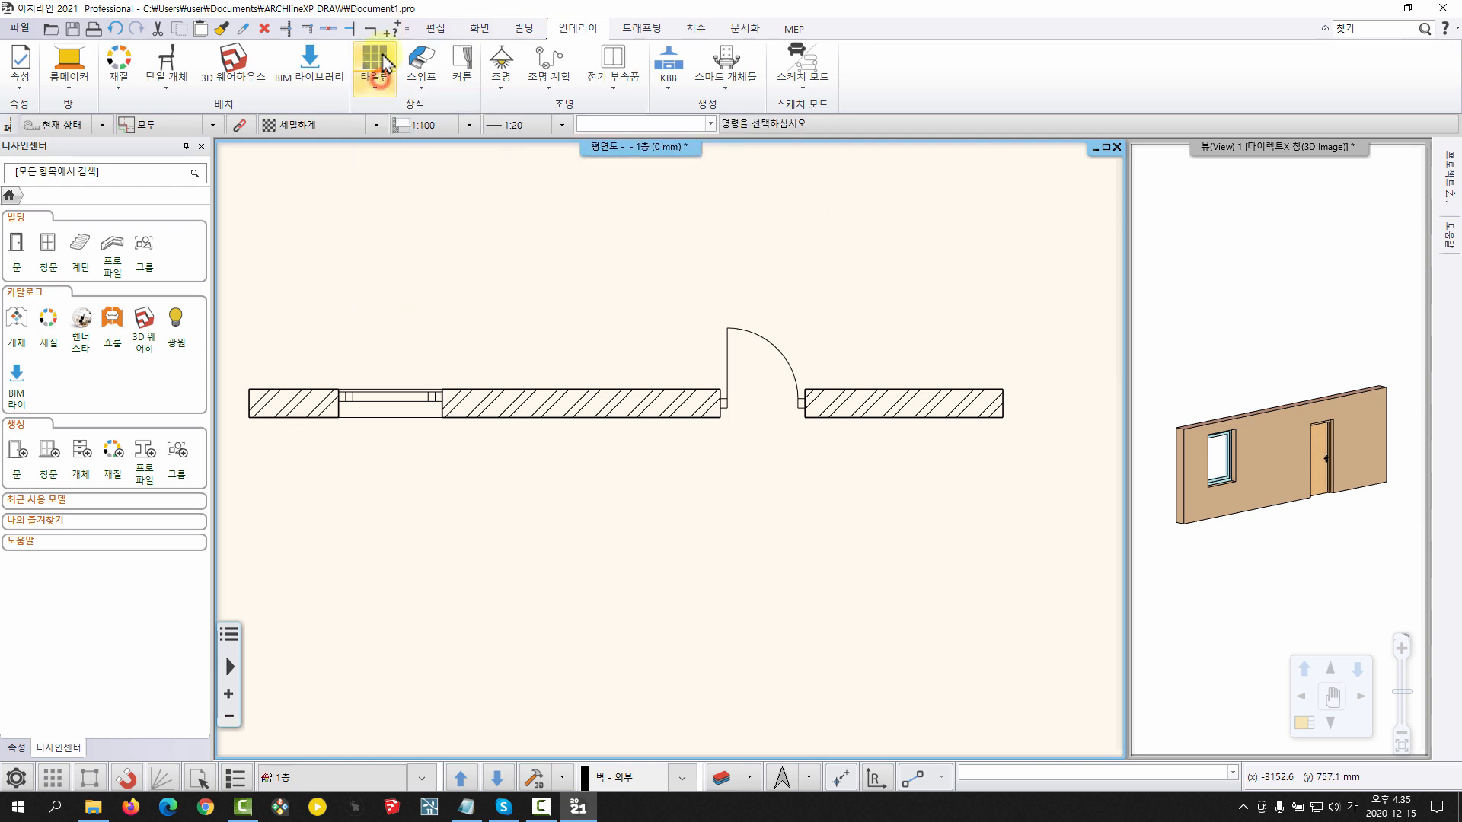
click(383, 67)
click(406, 67)
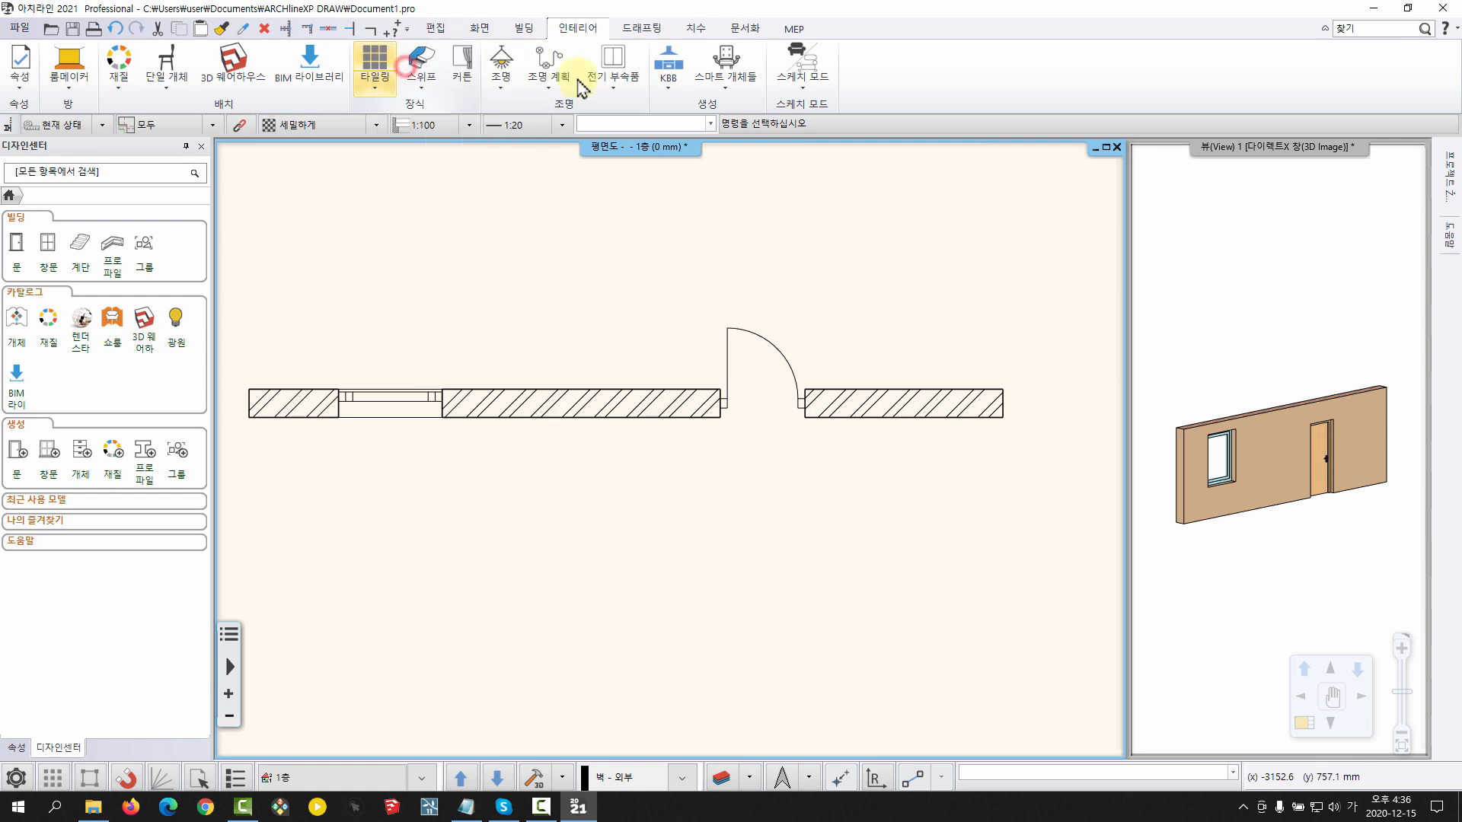
mouse_move(848, 202)
mouse_down()
mouse_move(718, 200)
mouse_move(833, 124)
mouse_move(870, 192)
mouse_up()
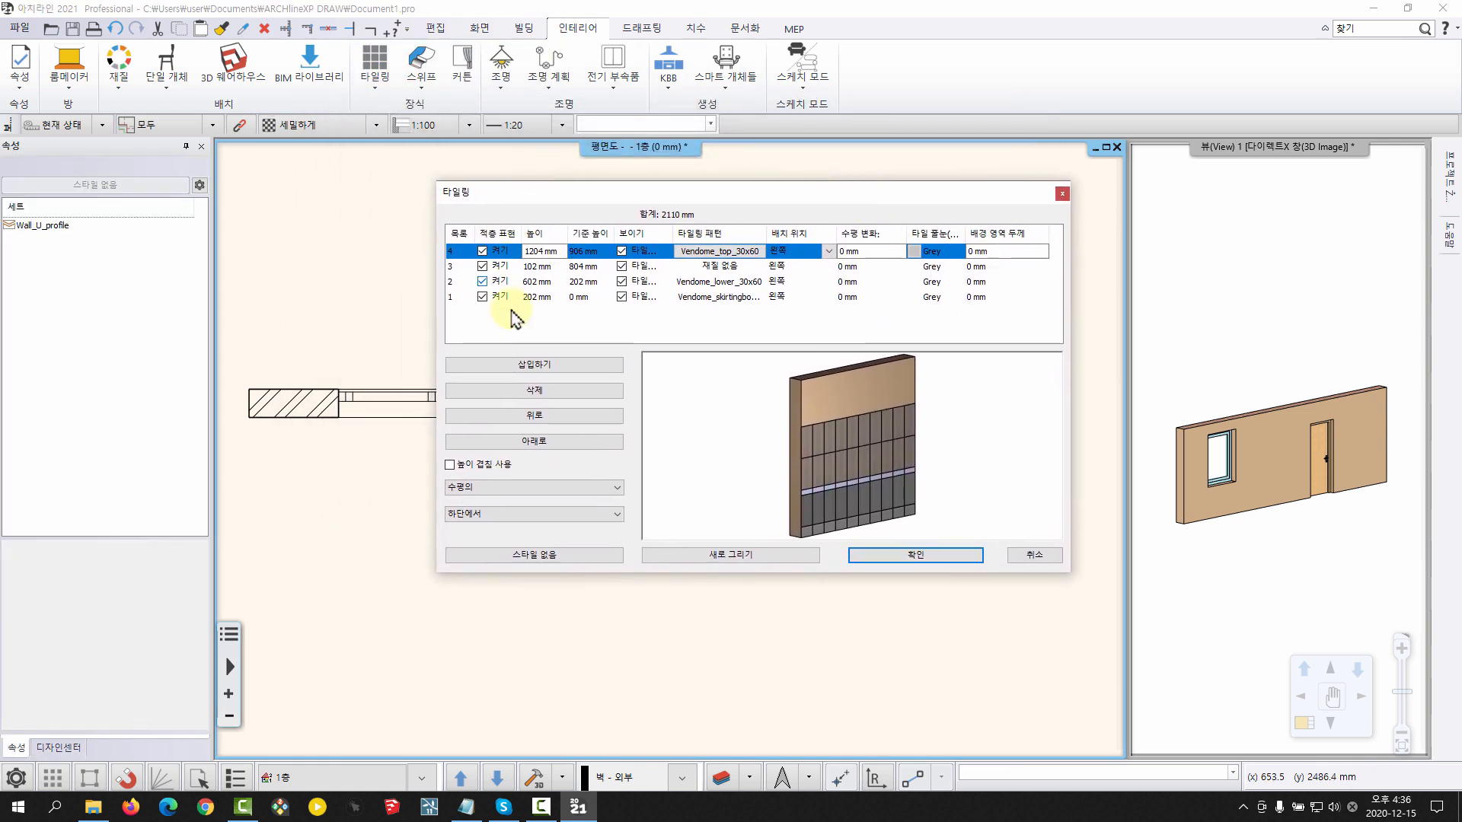
Open the saved tiling styles and activate the Wall_U_profile style
drag(680, 177, 675, 154)
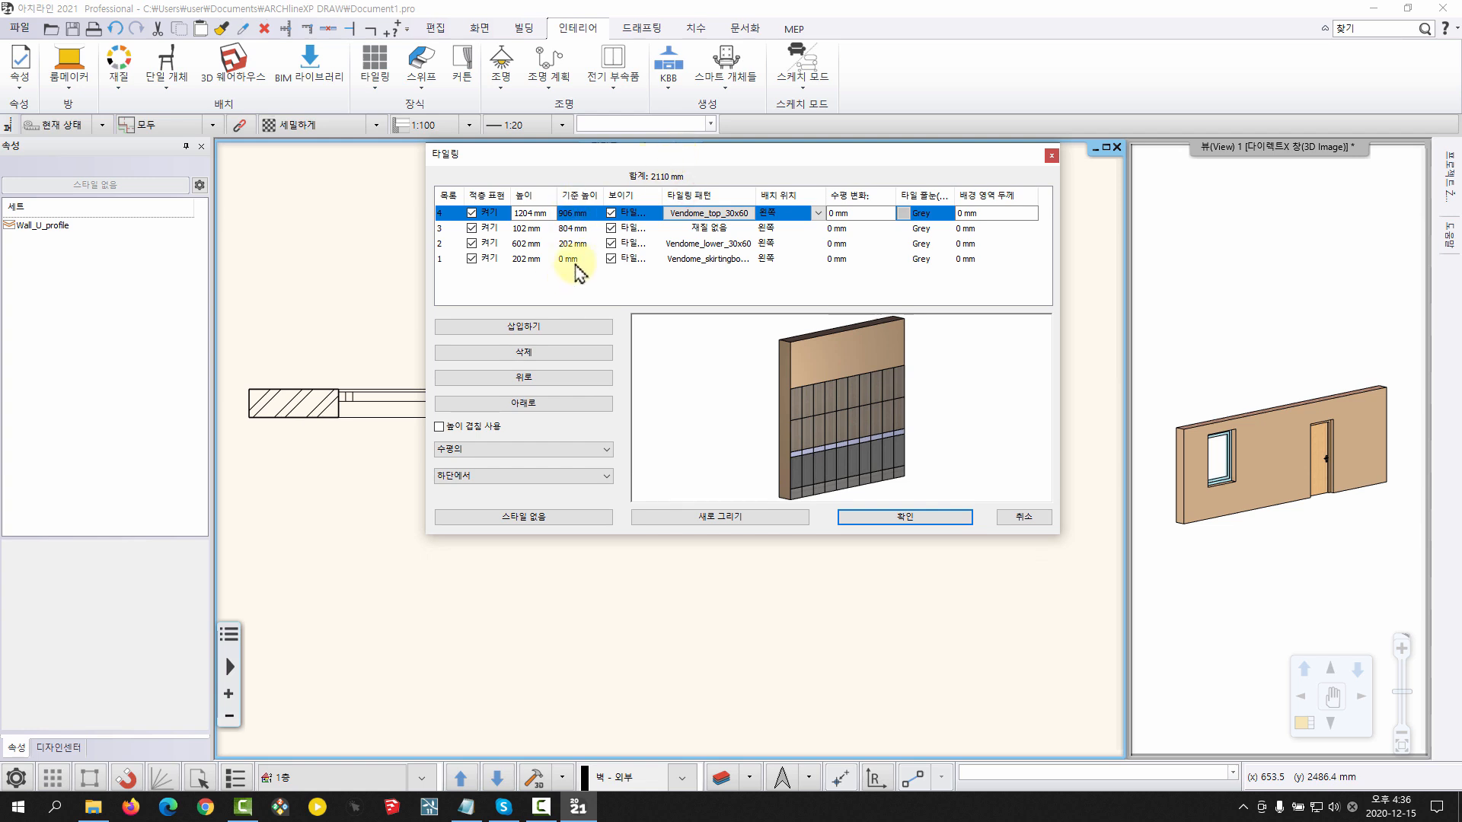
drag(574, 158, 549, 152)
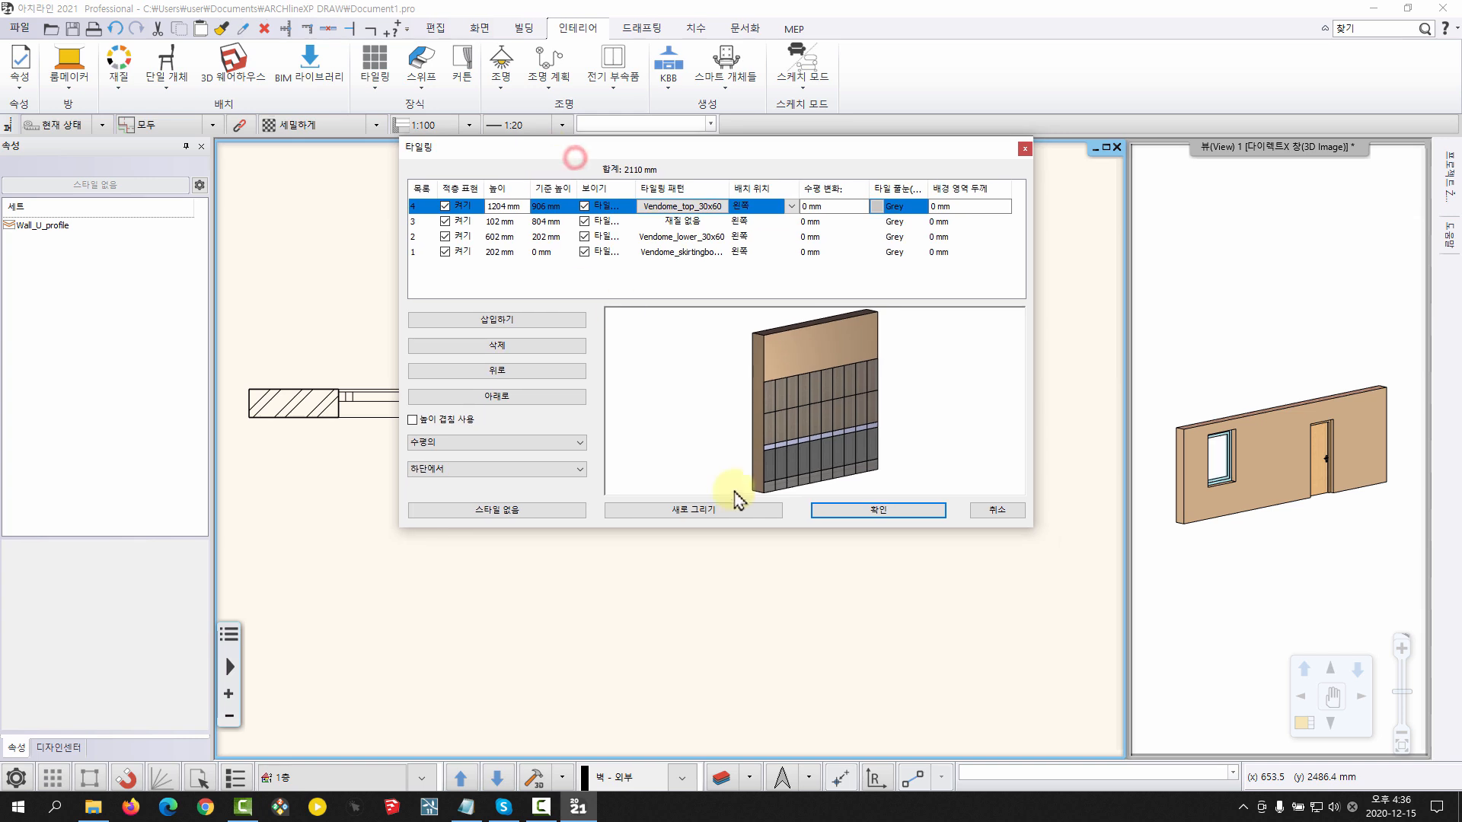
click(545, 511)
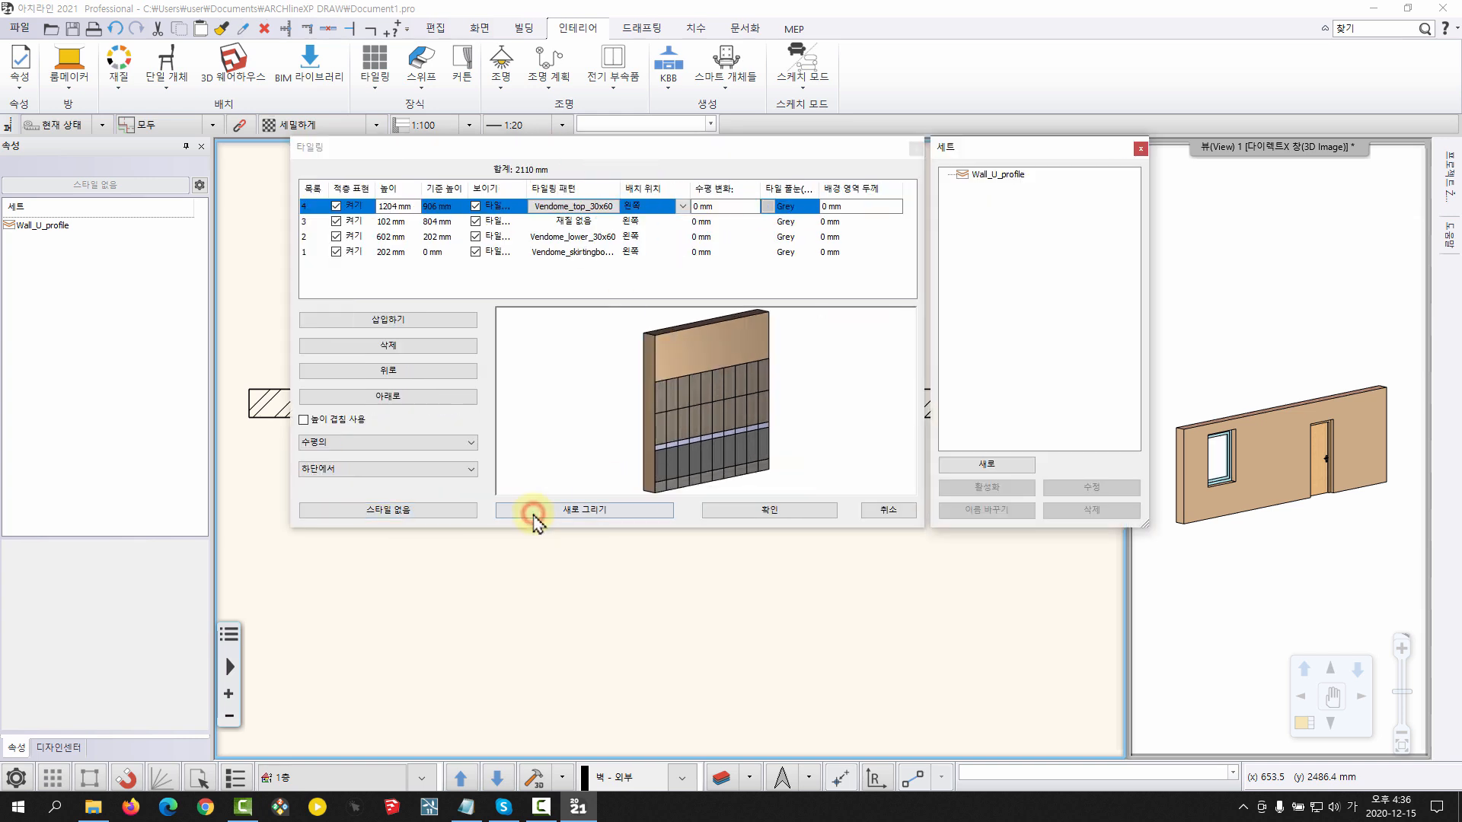
click(994, 175)
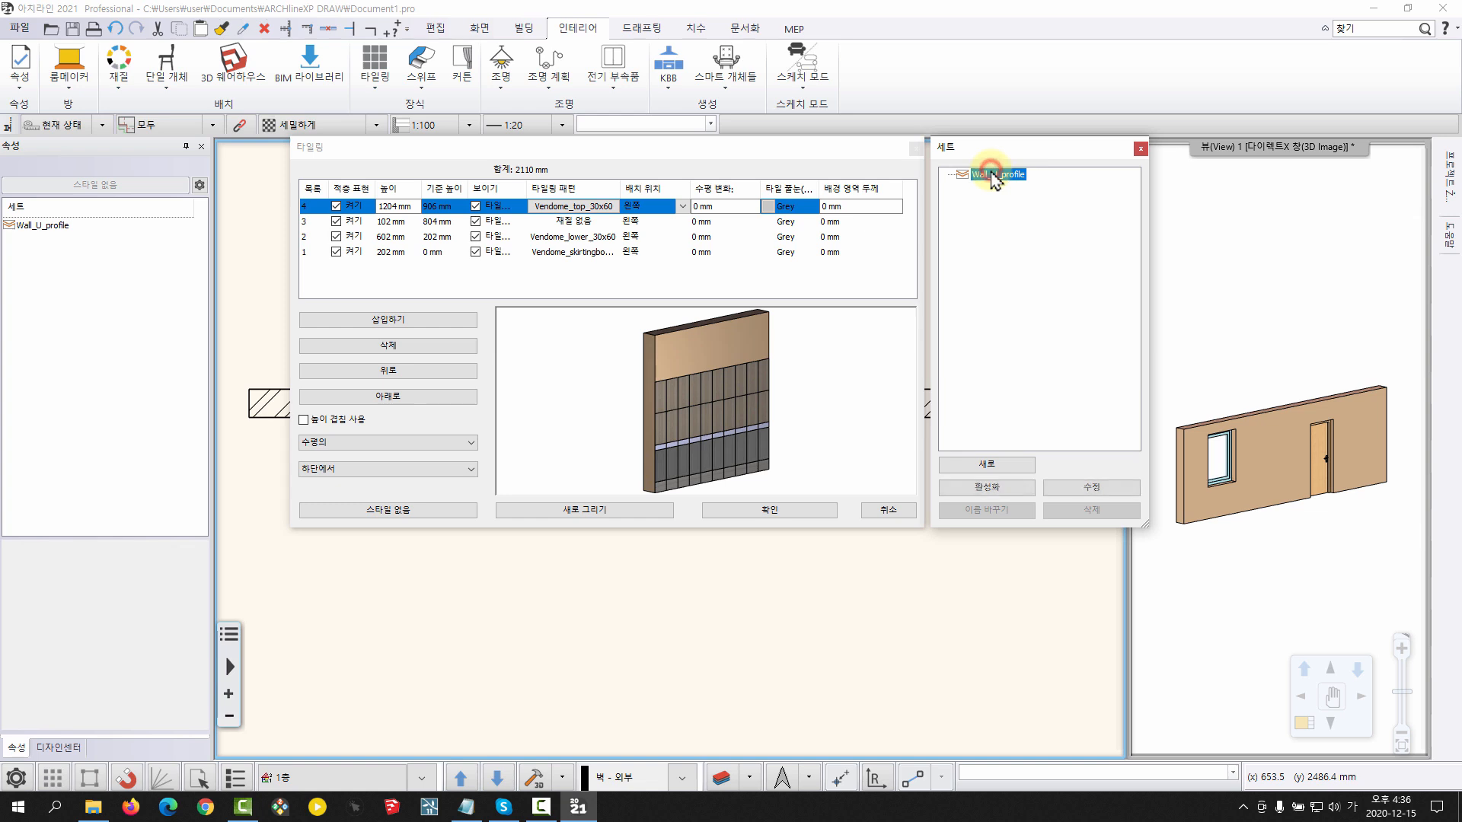
click(987, 488)
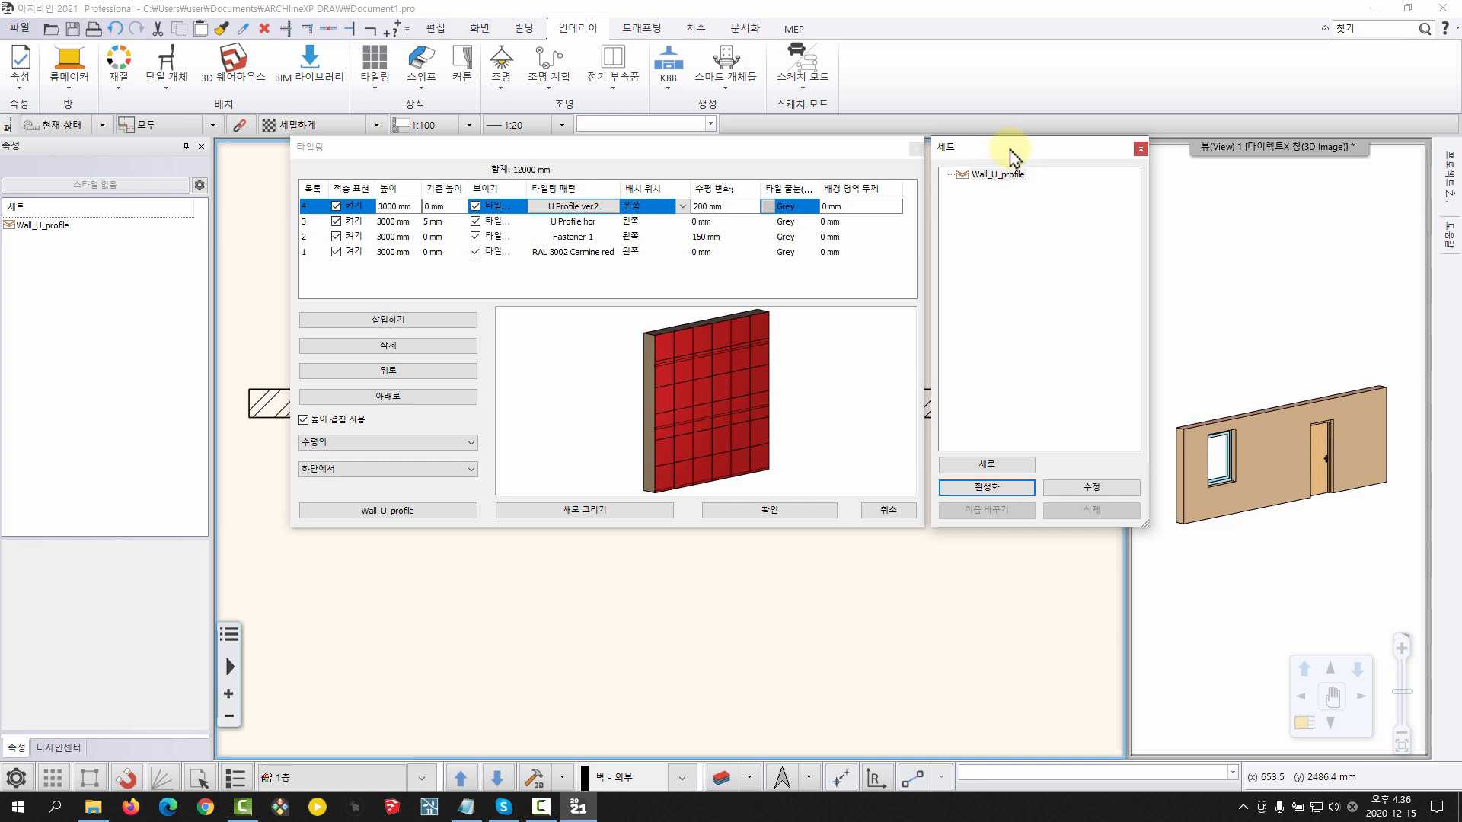
drag(1009, 152, 1004, 150)
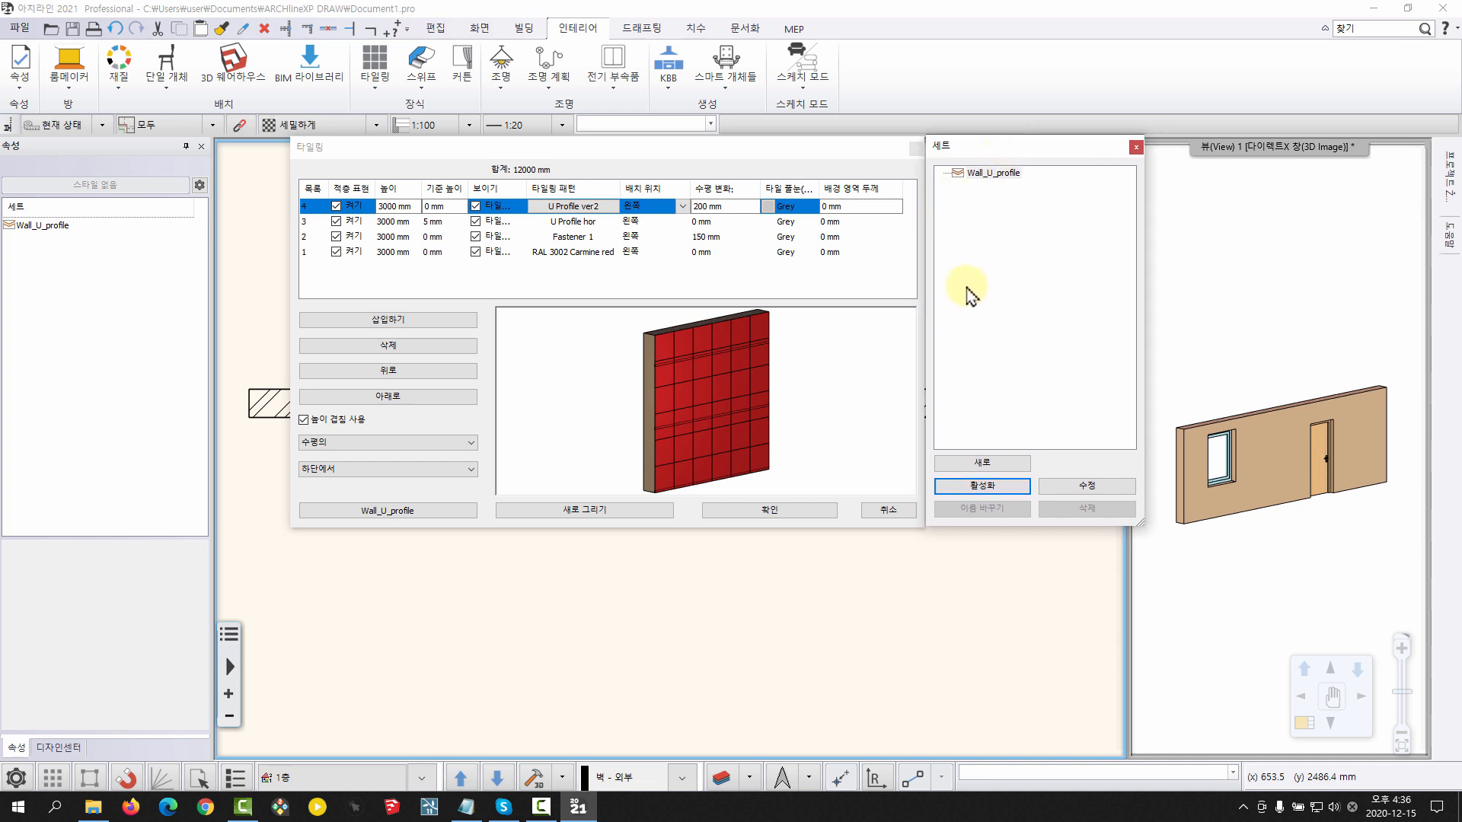
Create a new tiling style named 젠트리 테스트_201215 that is available in all projects
click(1002, 467)
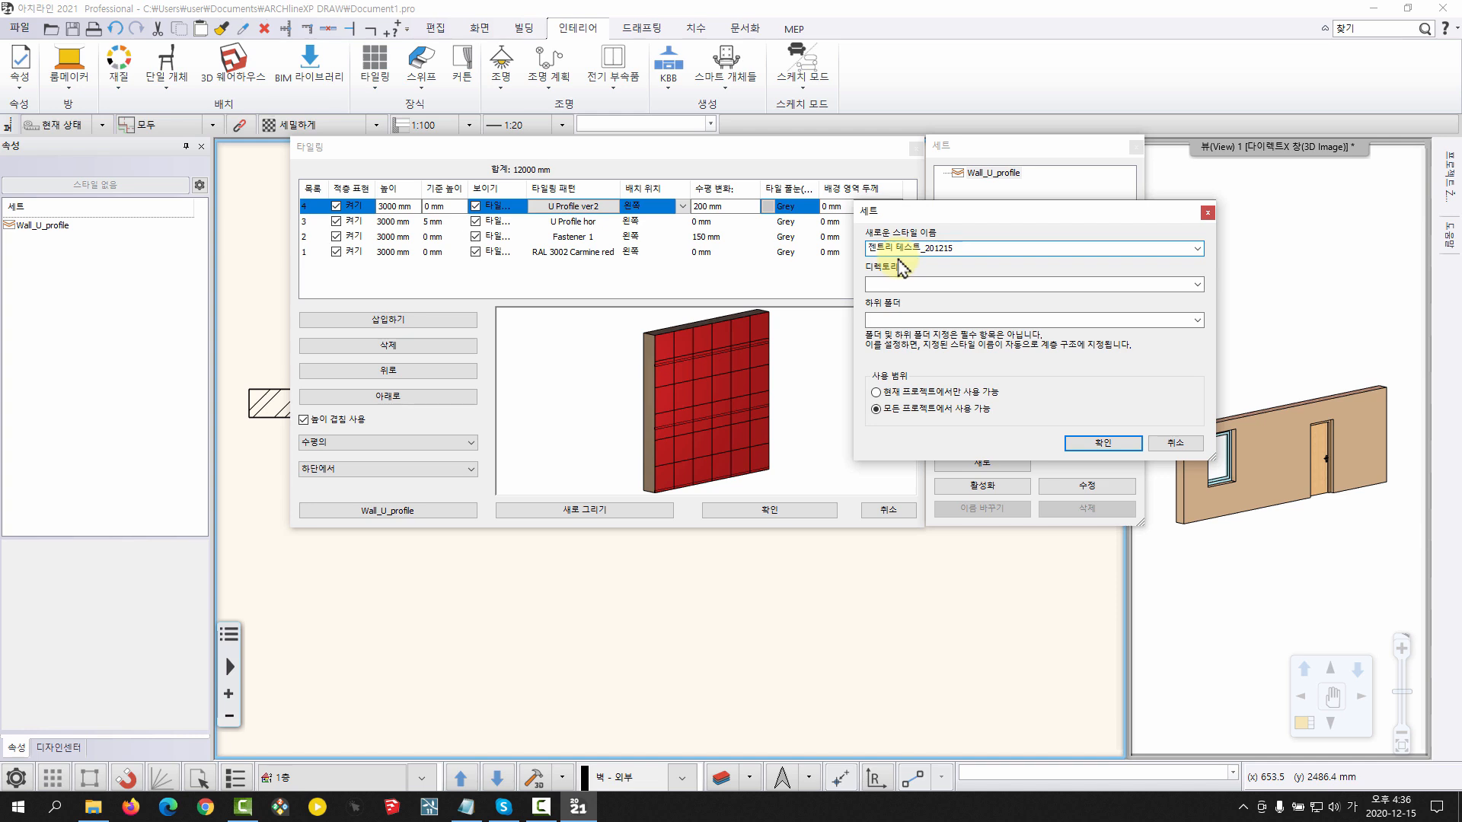
drag(897, 210, 949, 253)
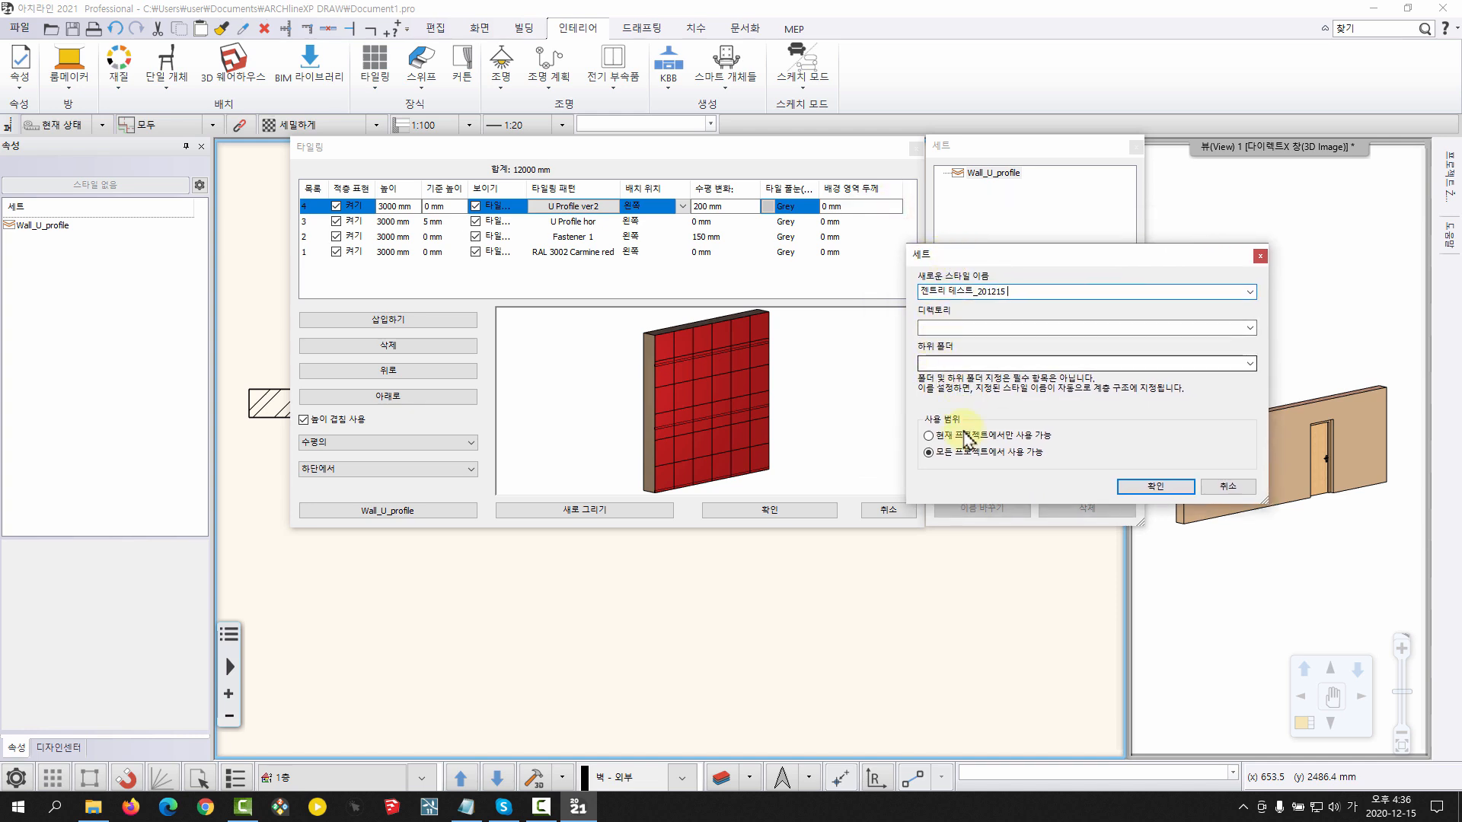
click(1158, 485)
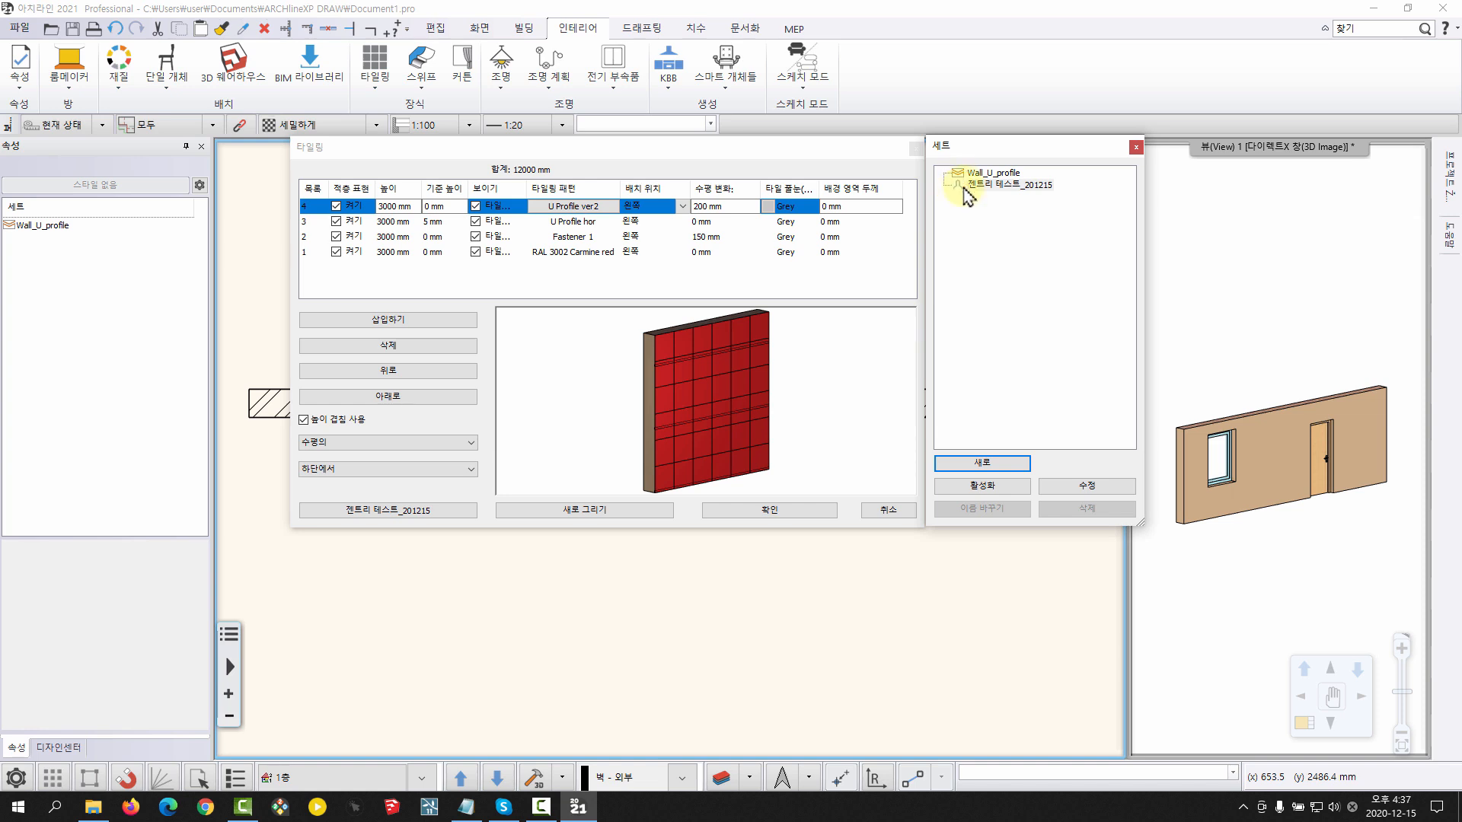
Alternate the active tiling style between Wall_U_profile and 젠트리 테스트_201215 to compare them, ending on 젠트리 테스트_201215
click(973, 187)
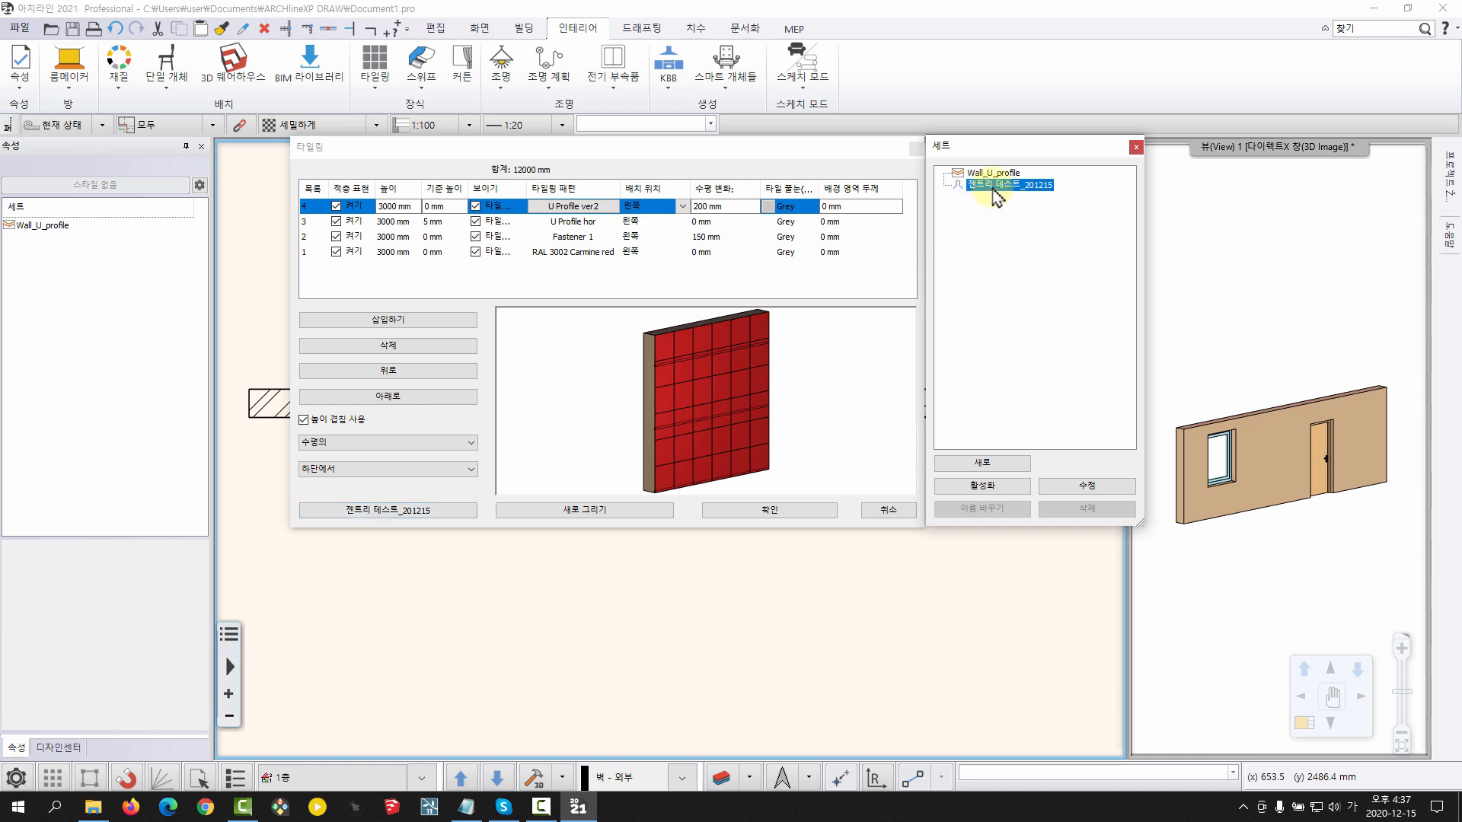
click(993, 487)
click(997, 173)
click(990, 487)
click(1002, 186)
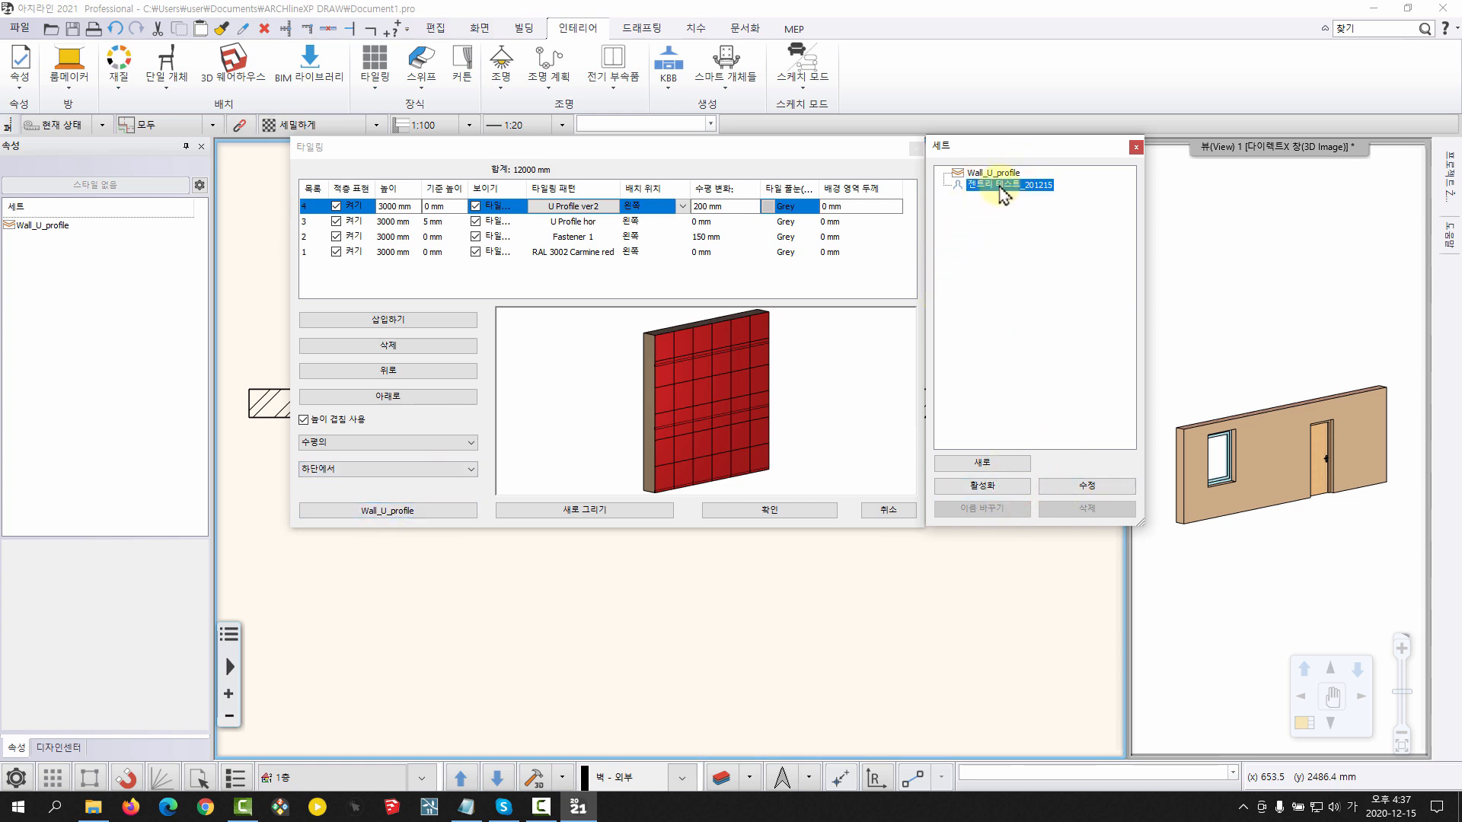
click(993, 173)
double_click(1004, 185)
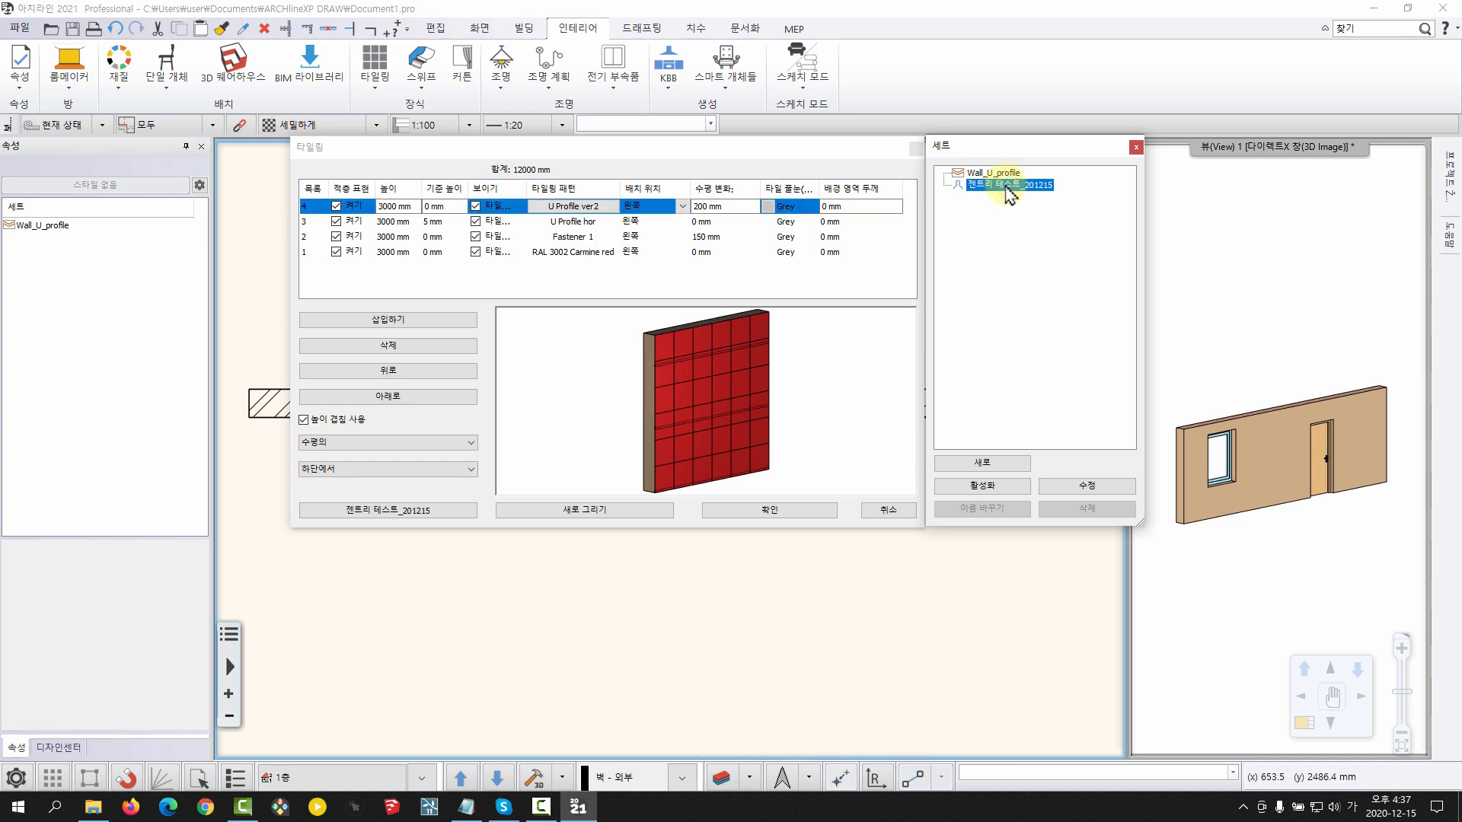
Delete the U Profile ver2 layer from the 젠트리 테스트_201215 tiling style's layer list
click(426, 179)
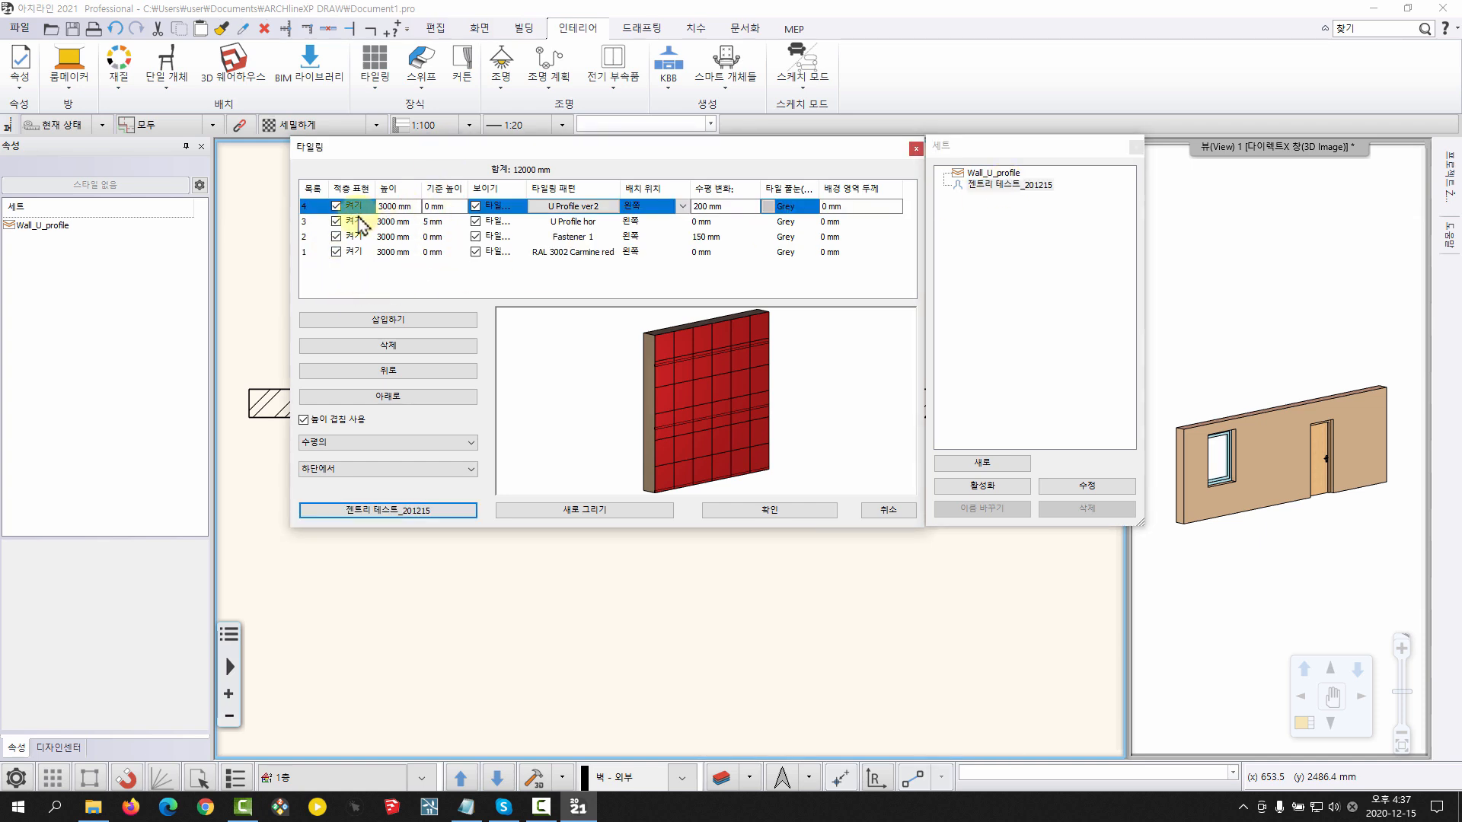
drag(376, 189, 379, 189)
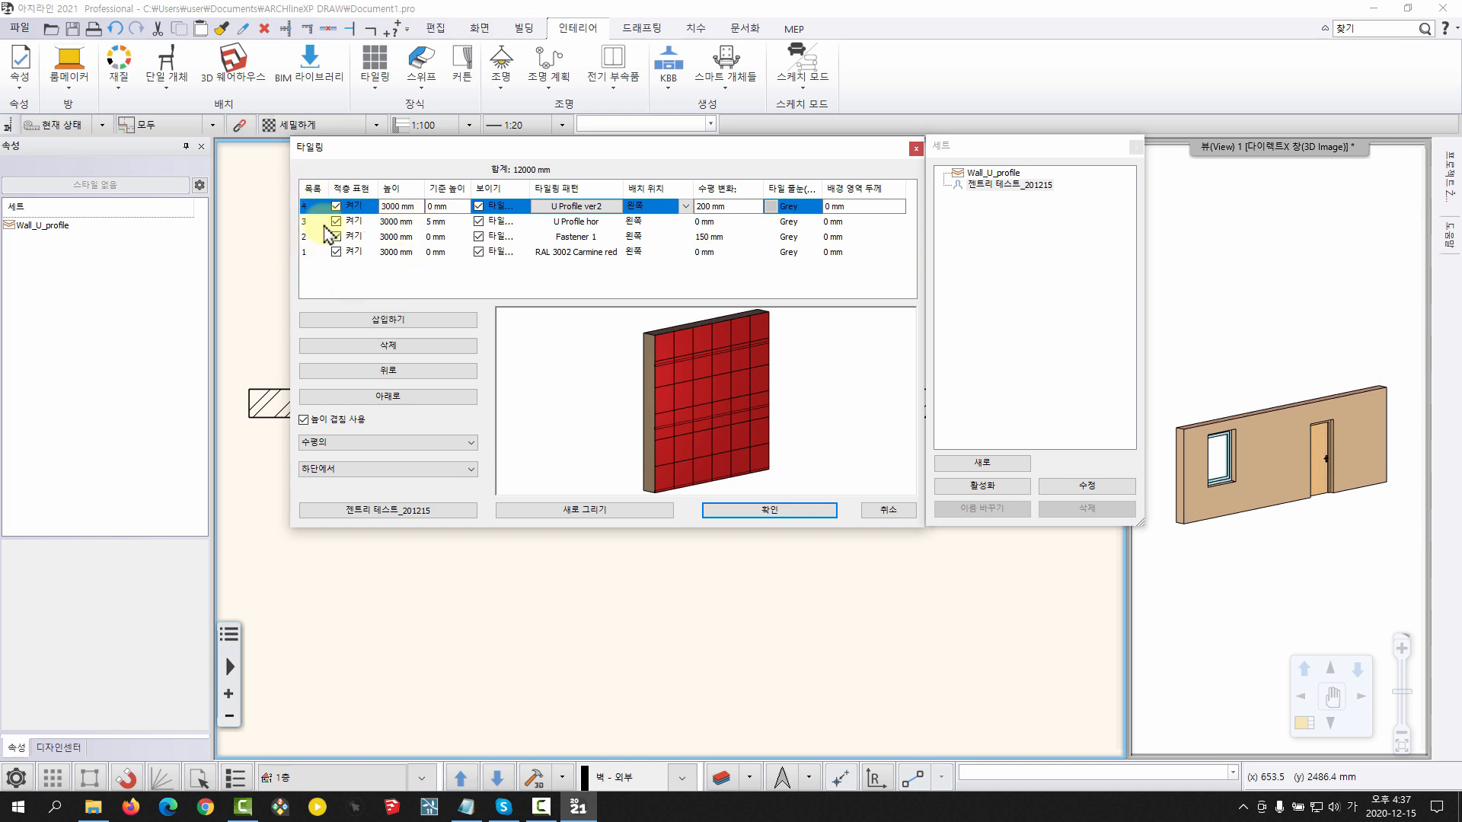
click(389, 346)
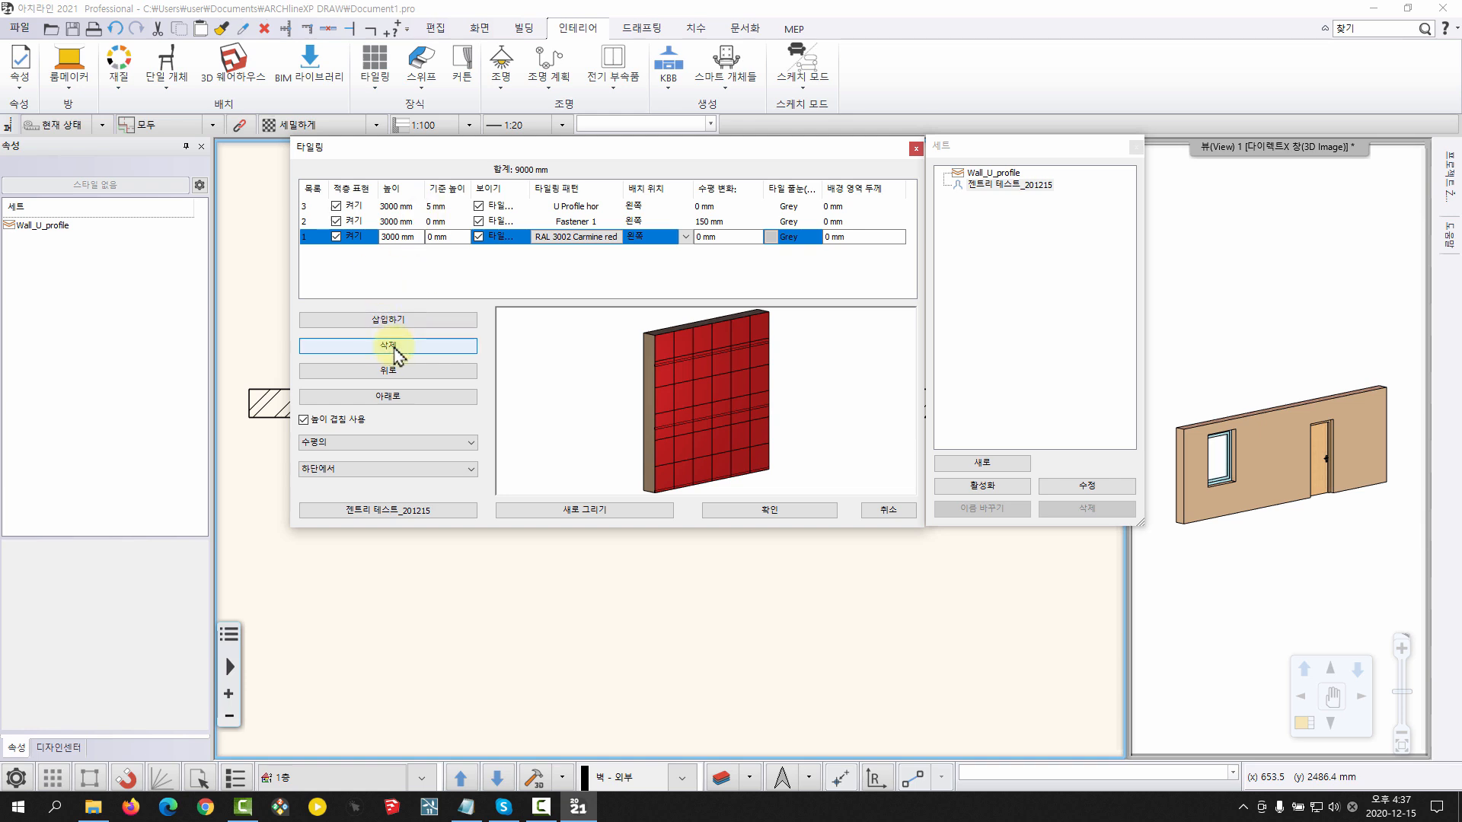
Delete the RAL 3002 Carmine red and U Profile hor layers, leaving only Fastener 1
click(393, 347)
click(392, 346)
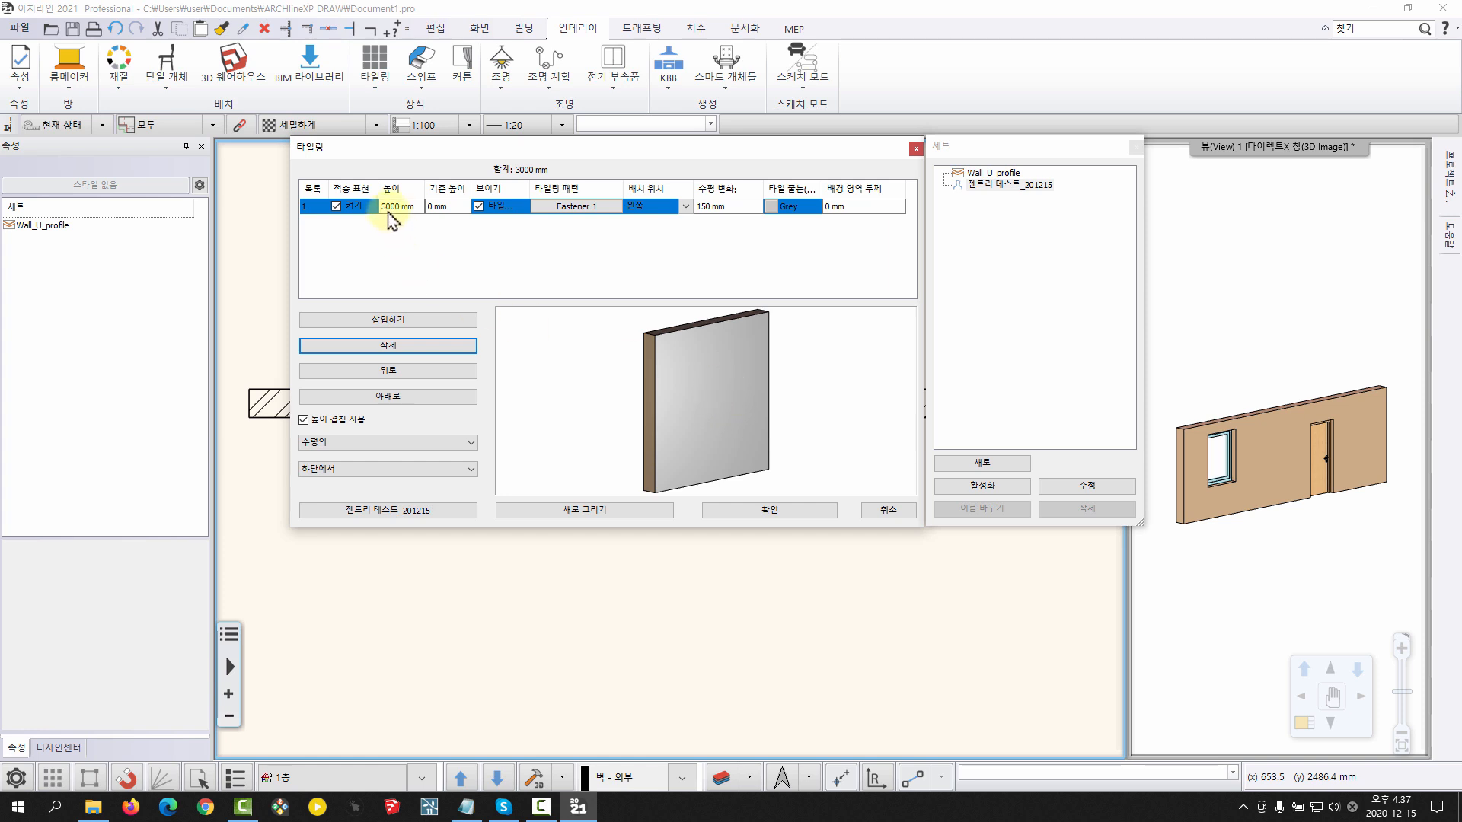
mouse_move(694, 389)
mouse_down()
mouse_move(695, 412)
mouse_move(675, 411)
mouse_move(688, 473)
mouse_move(703, 415)
mouse_move(674, 410)
mouse_move(708, 414)
mouse_move(743, 382)
mouse_move(667, 364)
mouse_move(685, 421)
mouse_move(692, 372)
mouse_move(699, 412)
mouse_up()
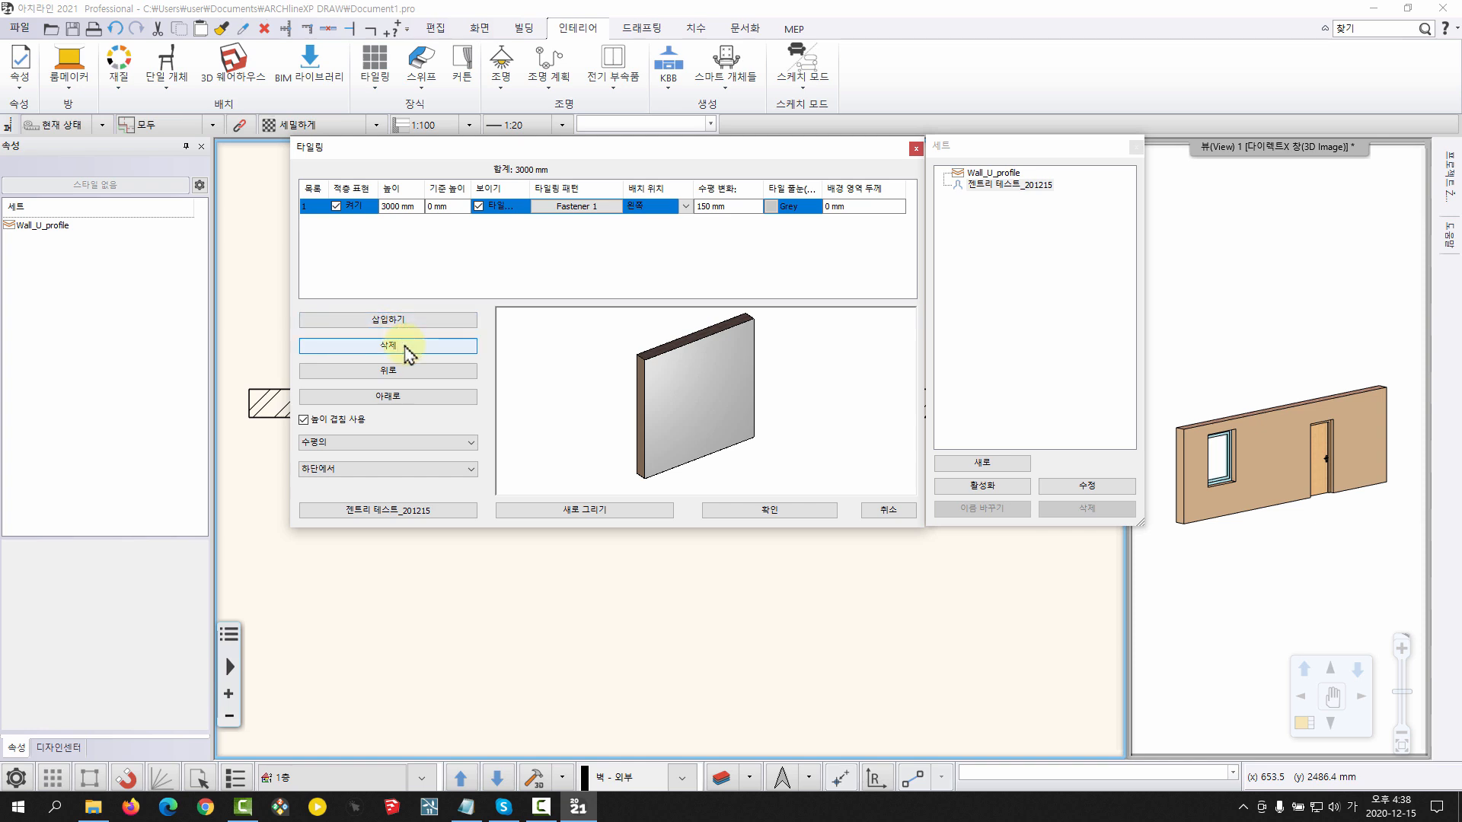
Insert a second layer with the Fastener 1 pattern and alternate the selection between the two layers
click(411, 319)
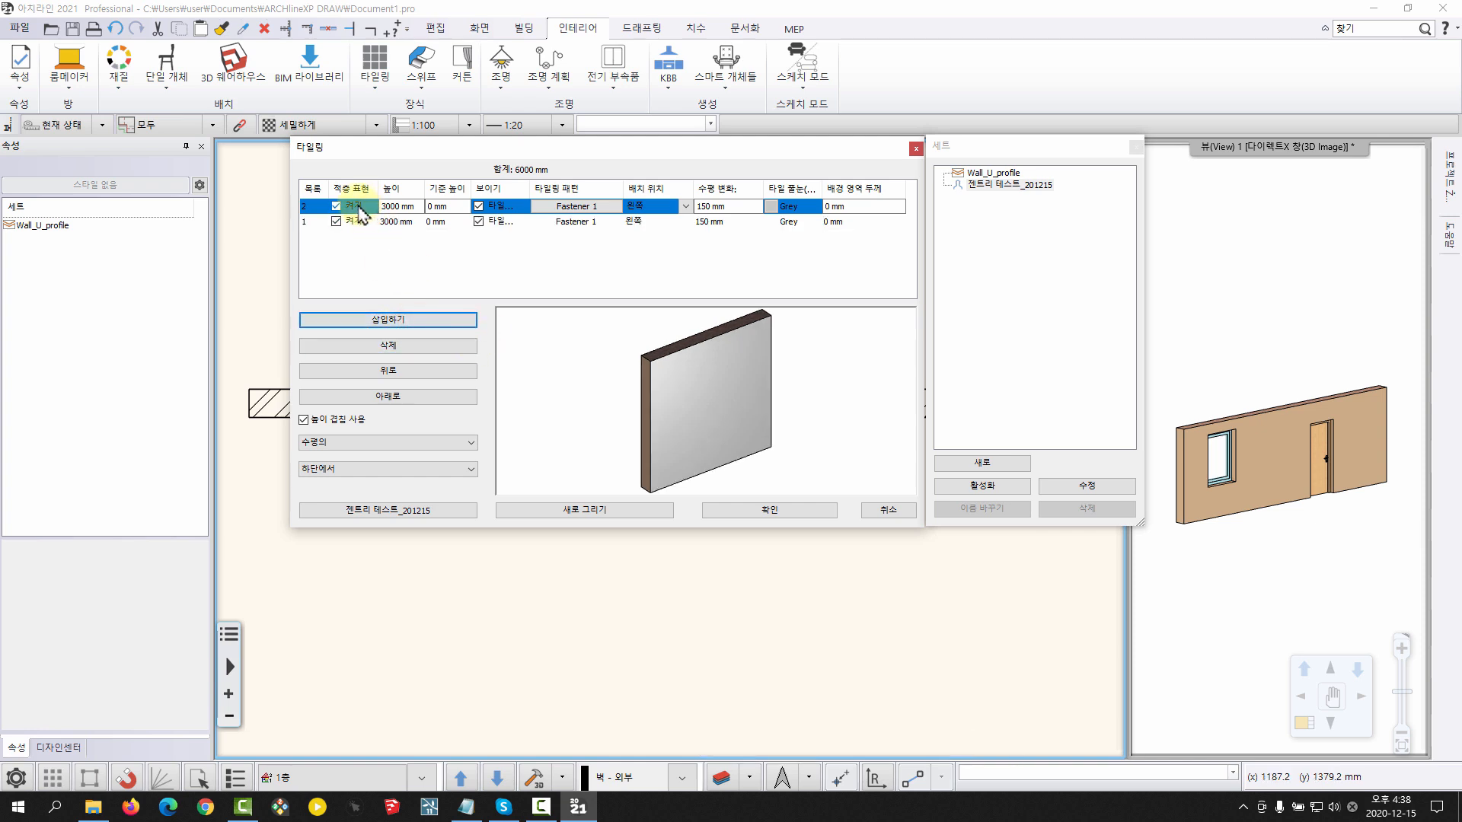
click(356, 220)
click(359, 204)
click(358, 220)
click(362, 206)
Move the selected Fastener 1 layer up and down in the layer order
click(397, 370)
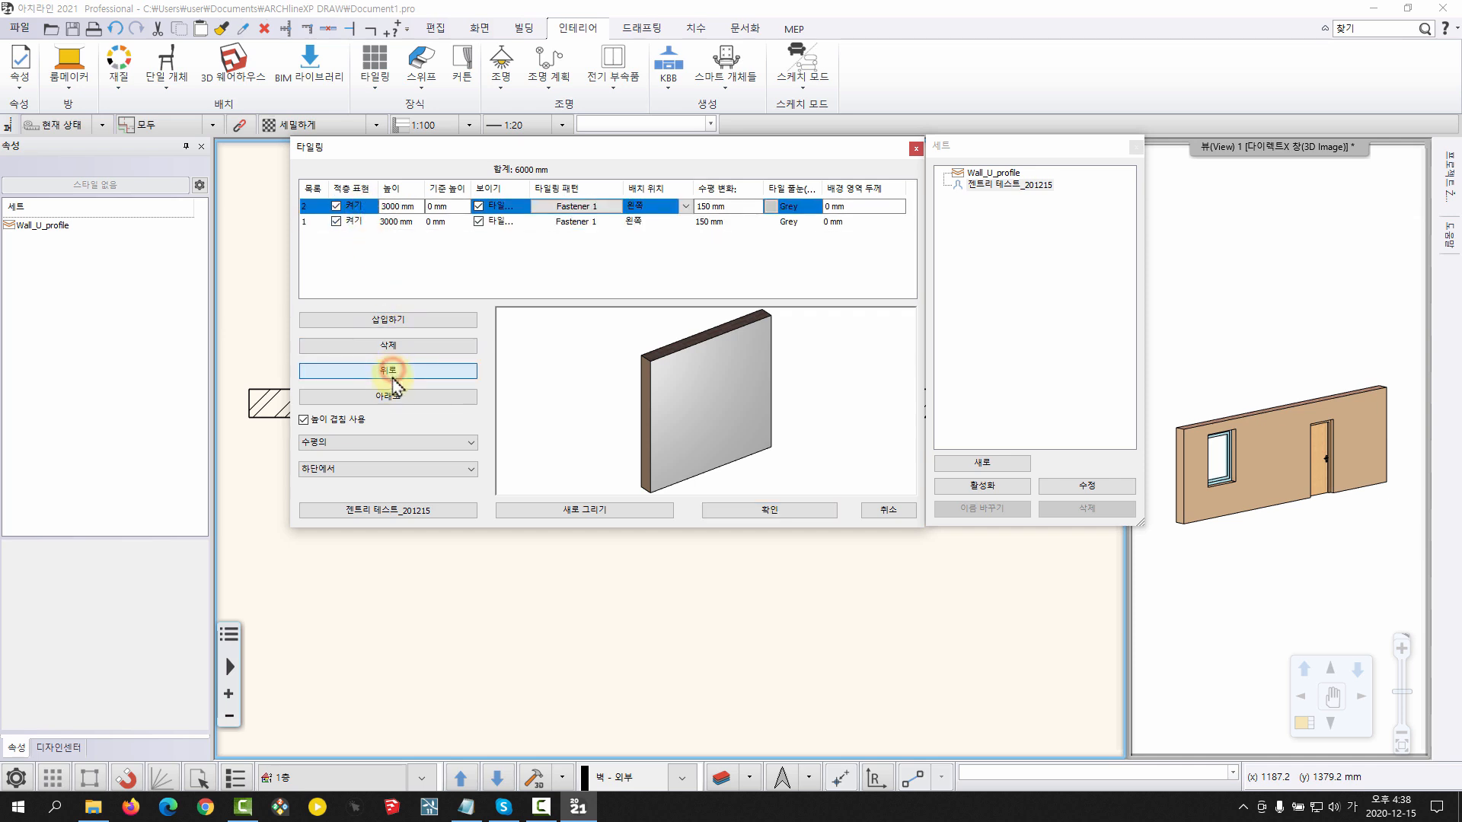
click(394, 397)
click(392, 370)
click(399, 397)
click(402, 373)
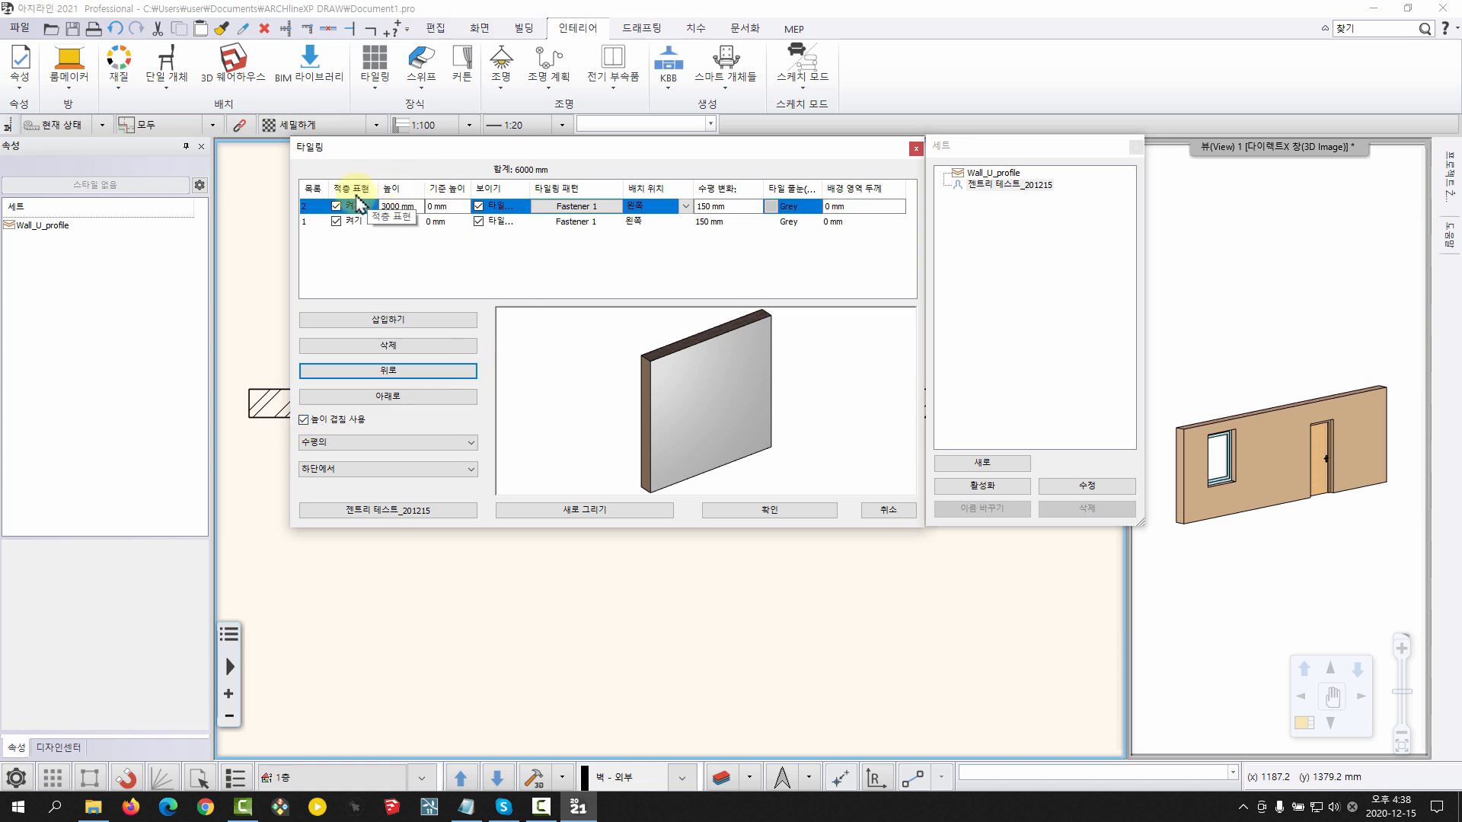
Reload the 젠트리 테스트_201215 style, turn off its RAL 3002 Carmine red and Fastener 1 layers, and redraw the preview
double_click(977, 184)
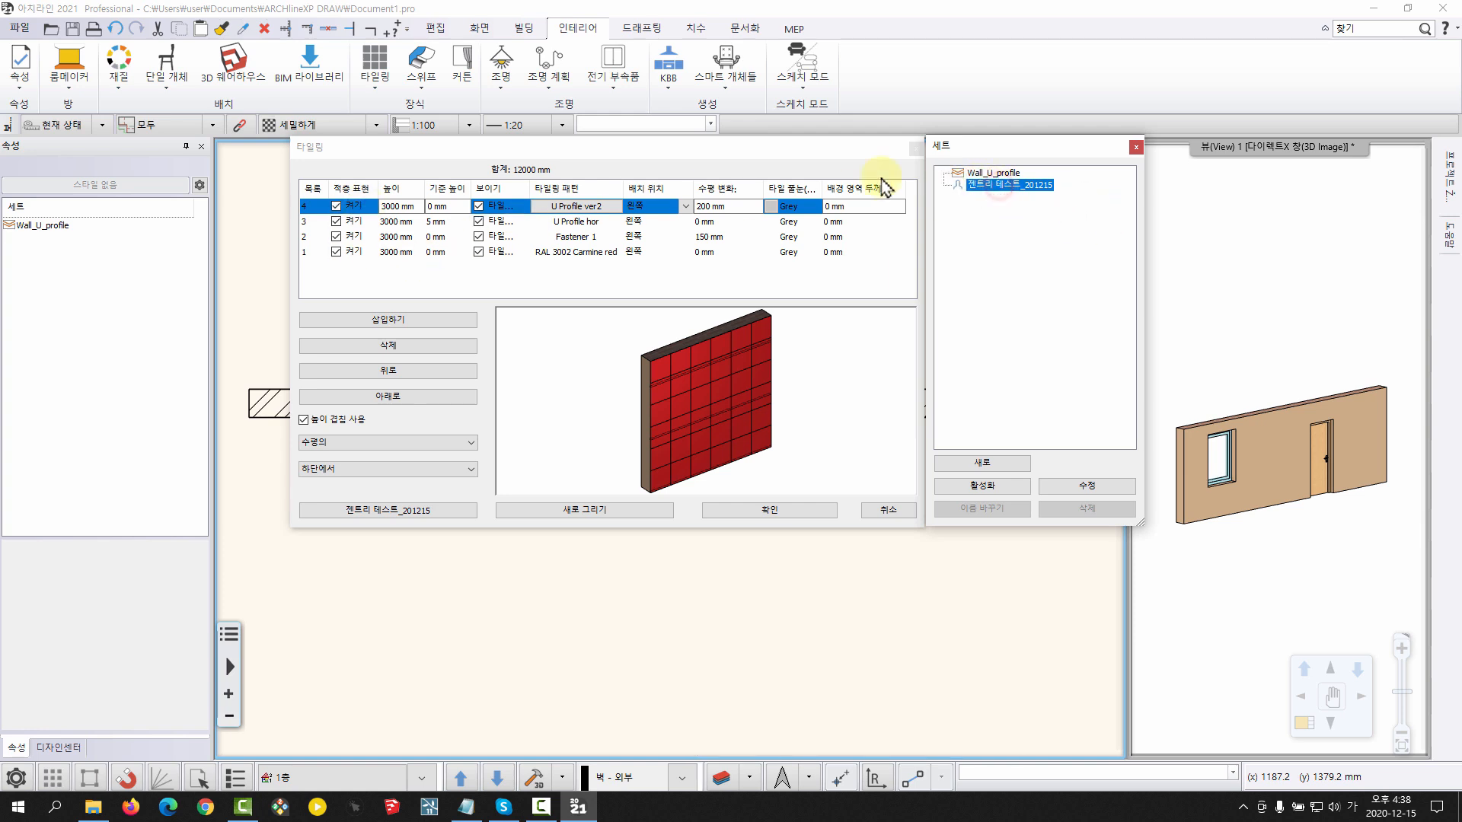
click(341, 253)
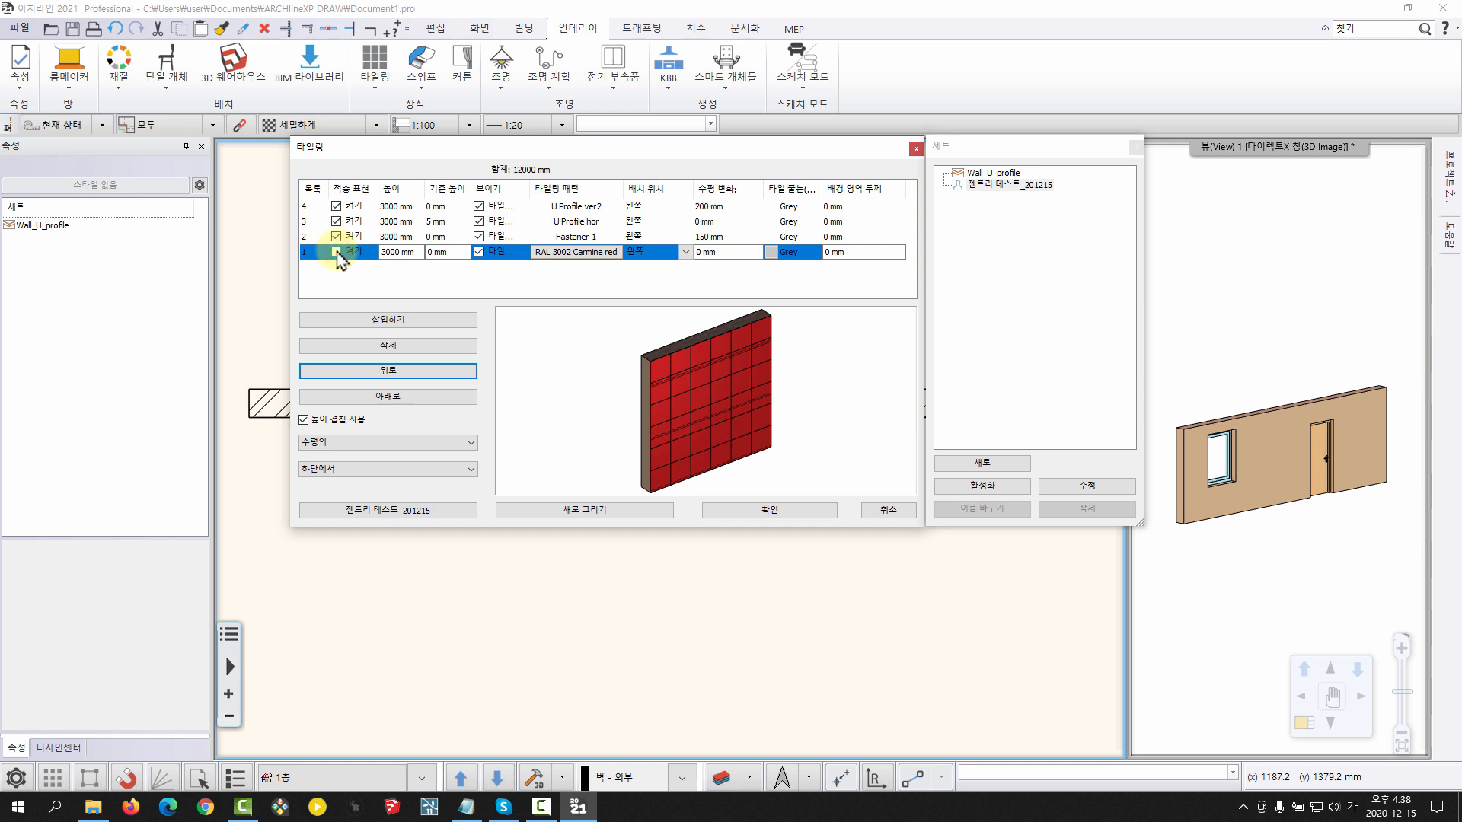
click(337, 252)
click(581, 507)
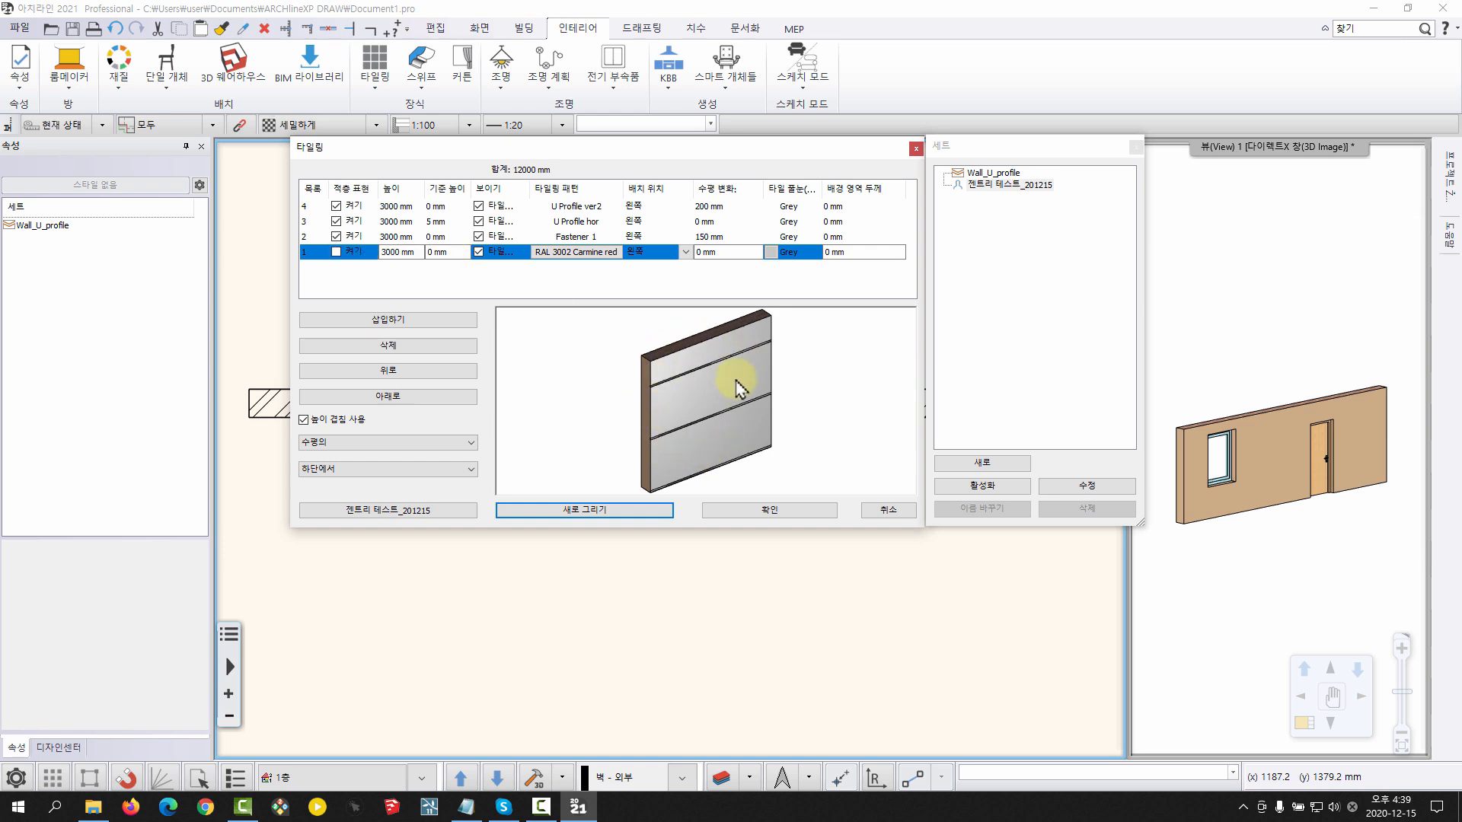
click(333, 236)
click(336, 251)
click(584, 510)
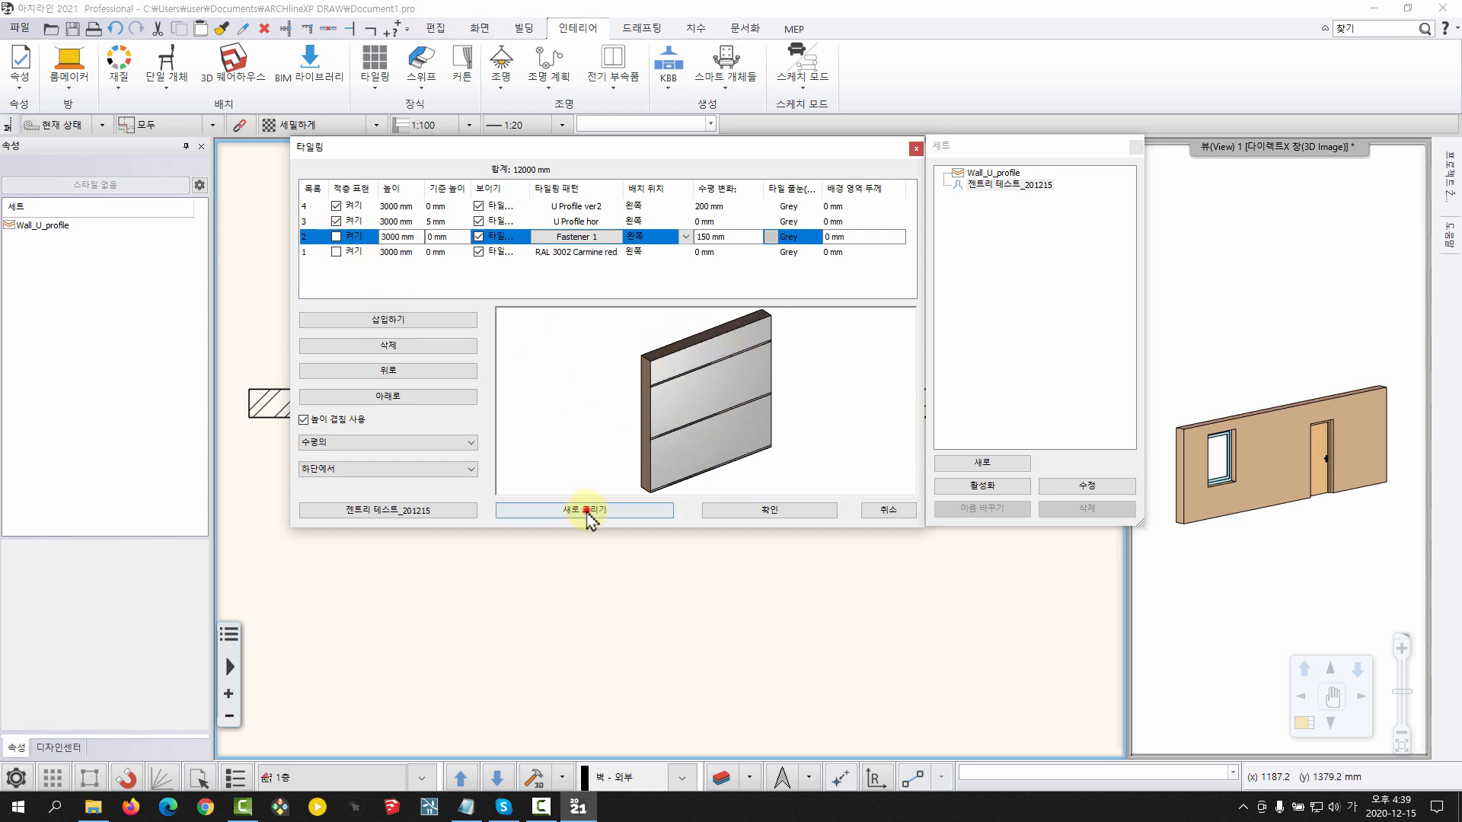
Turn off the U Profile hor layer, redraw the preview and inspect the wall
click(336, 220)
click(620, 509)
drag(630, 355, 724, 399)
scroll(671, 386, up, 1)
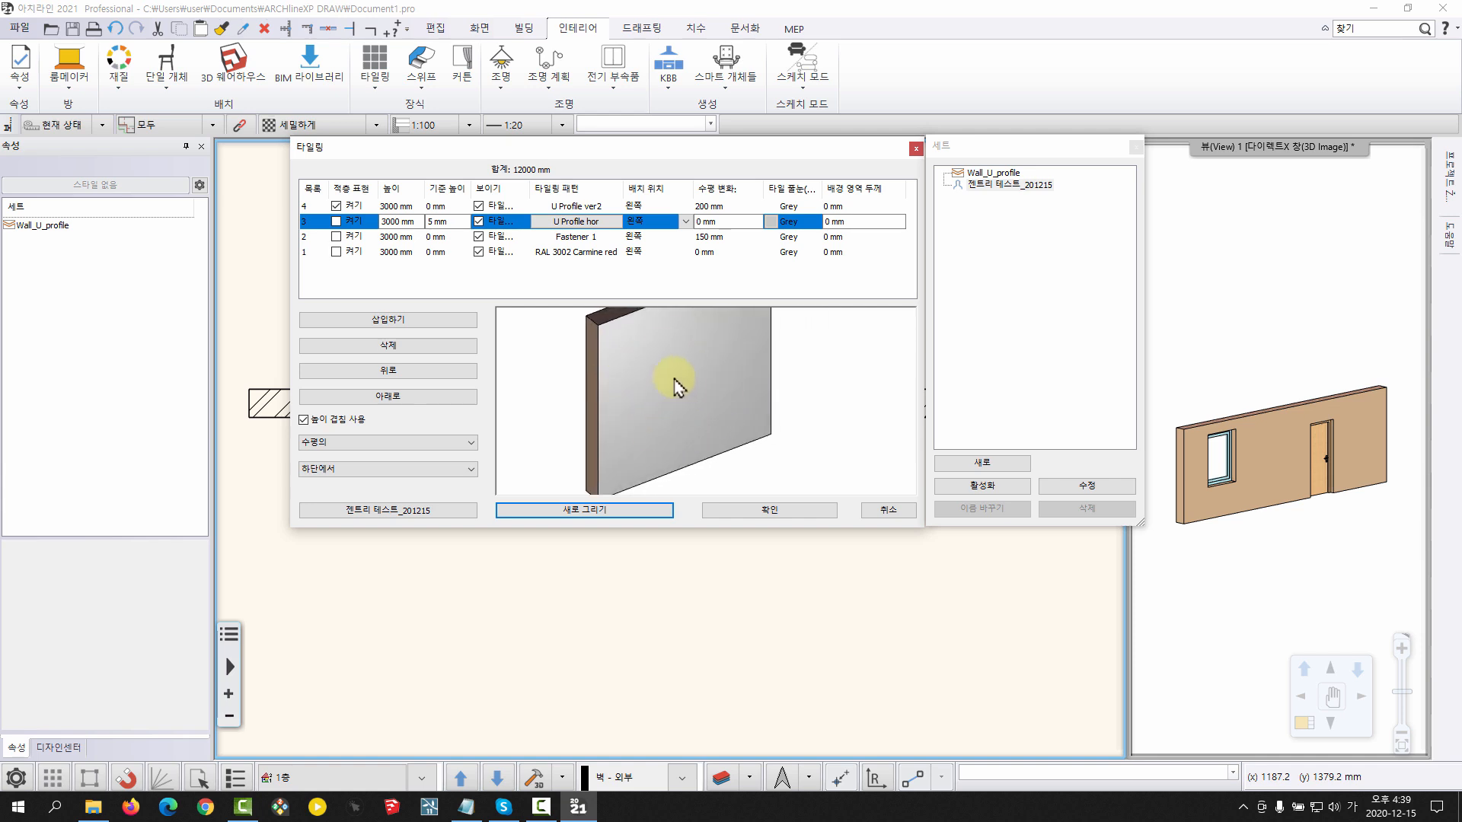
drag(685, 354, 639, 381)
Turn the U Profile hor layer back on, redraw the preview, and re-enable the Fastener 1 layer
click(337, 222)
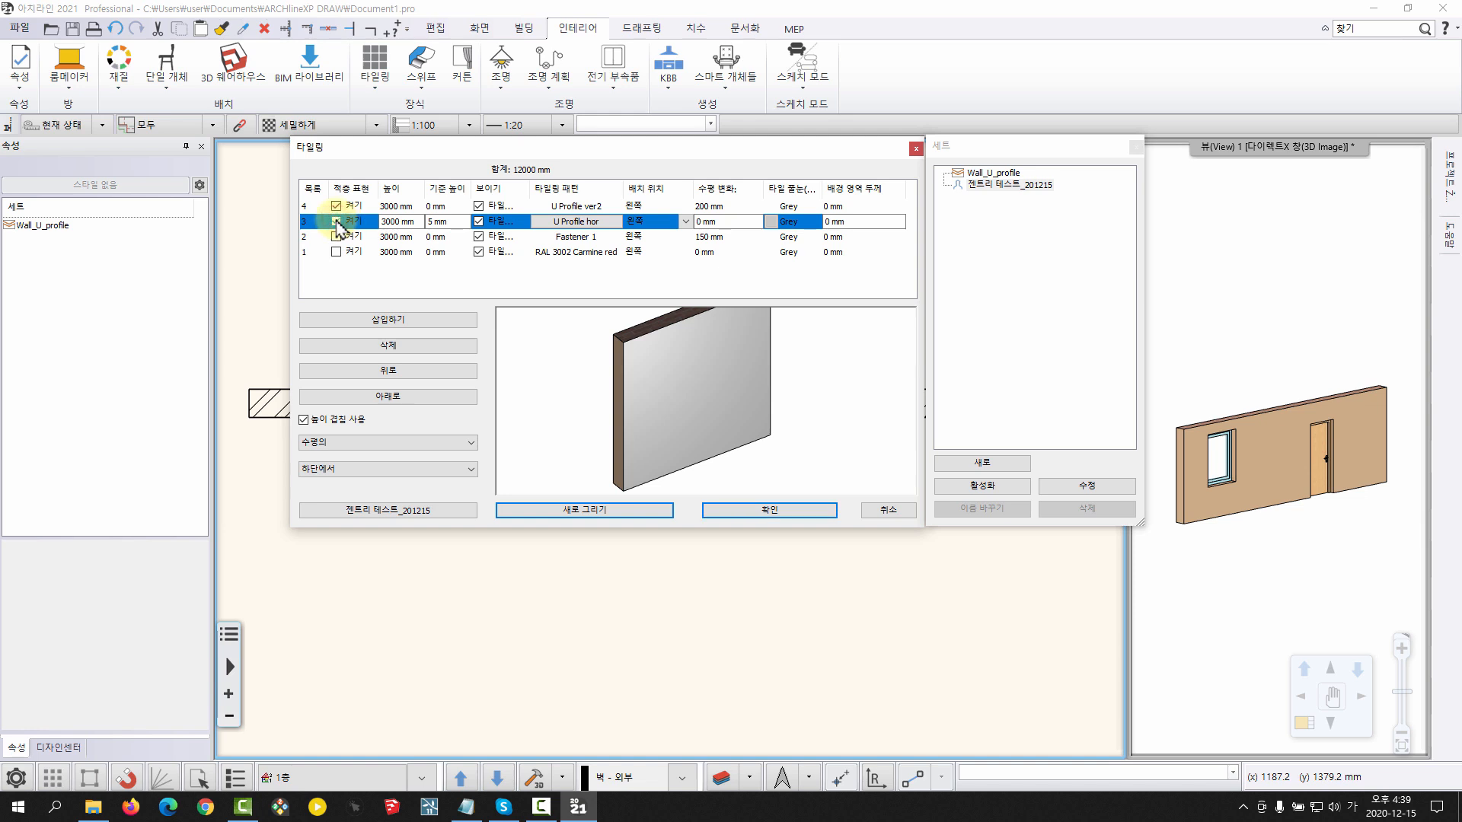
click(595, 510)
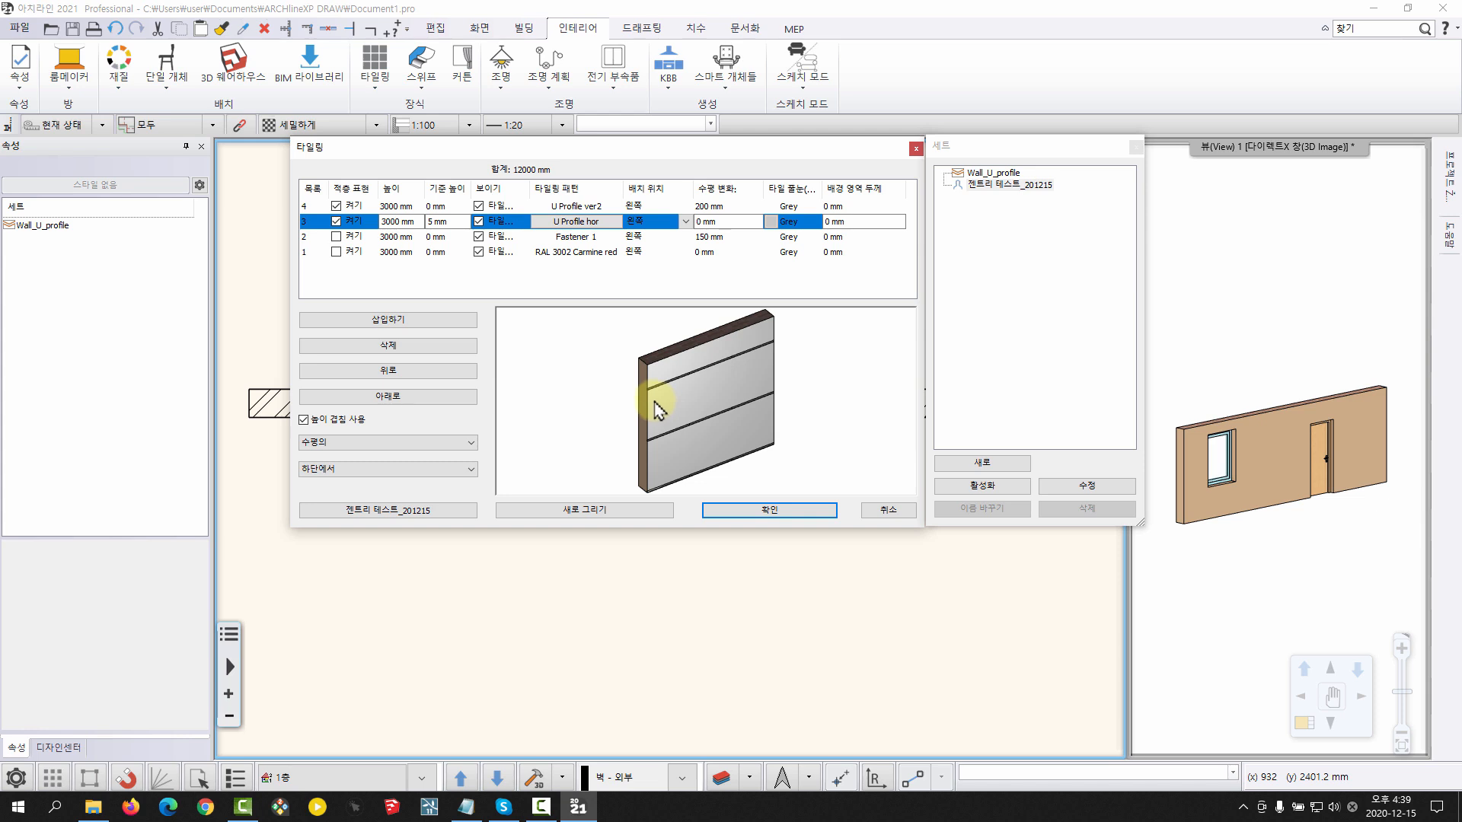
click(354, 206)
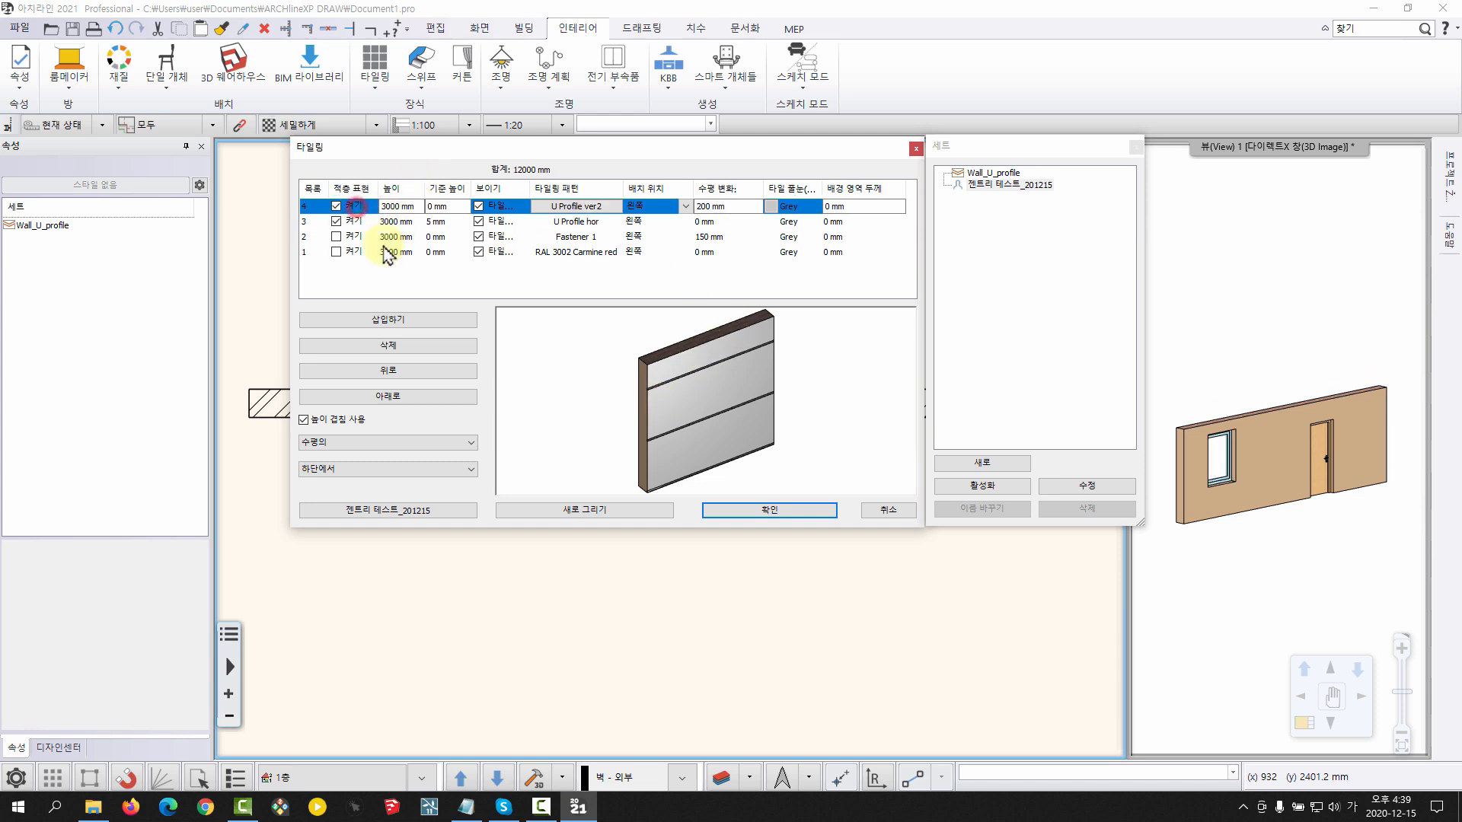
click(336, 236)
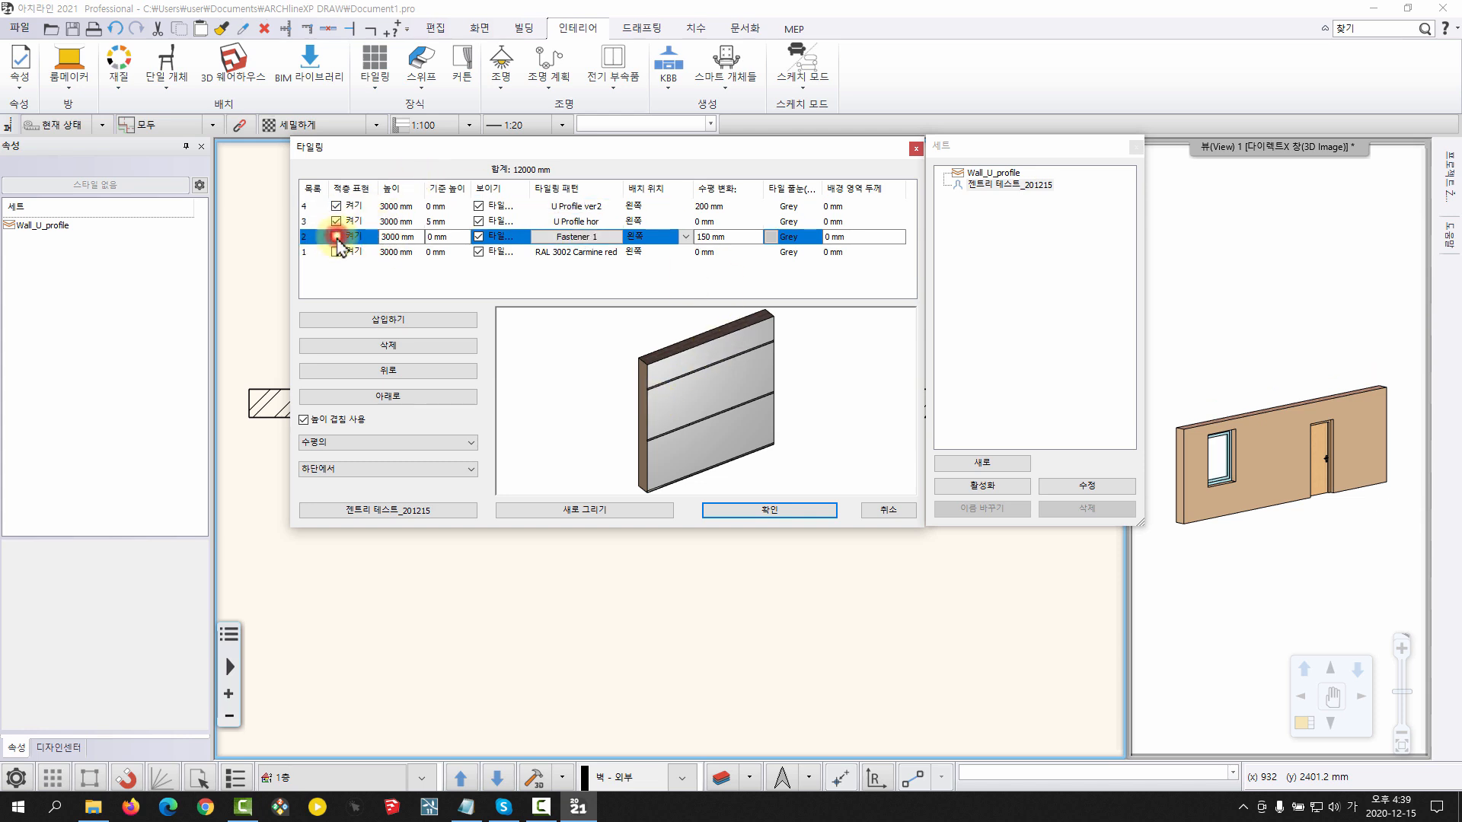
Reload the 젠트리 테스트_201215 style and delete every layer except Fastener 1
click(1017, 185)
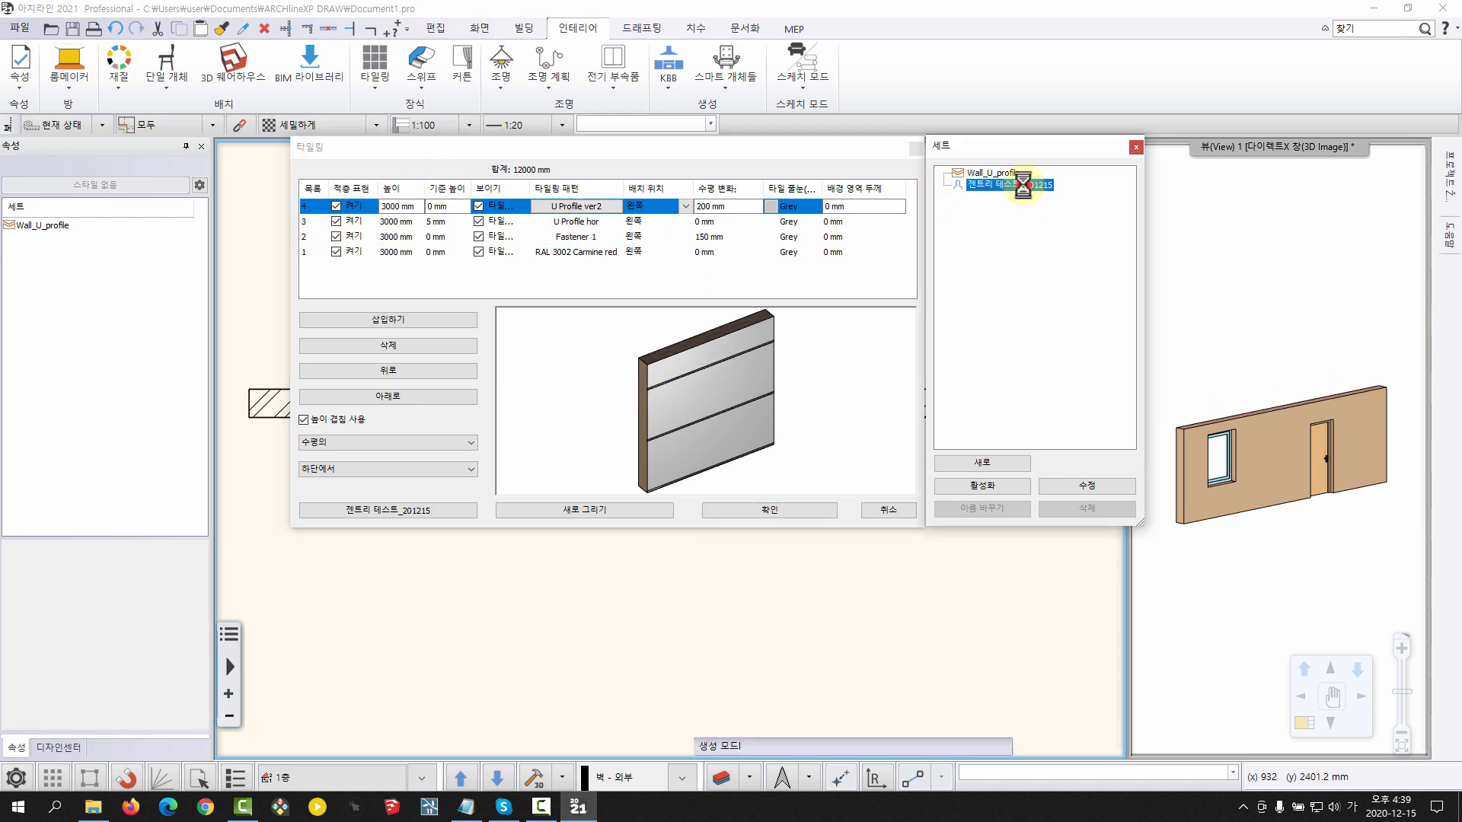
click(408, 349)
click(408, 349)
click(408, 349)
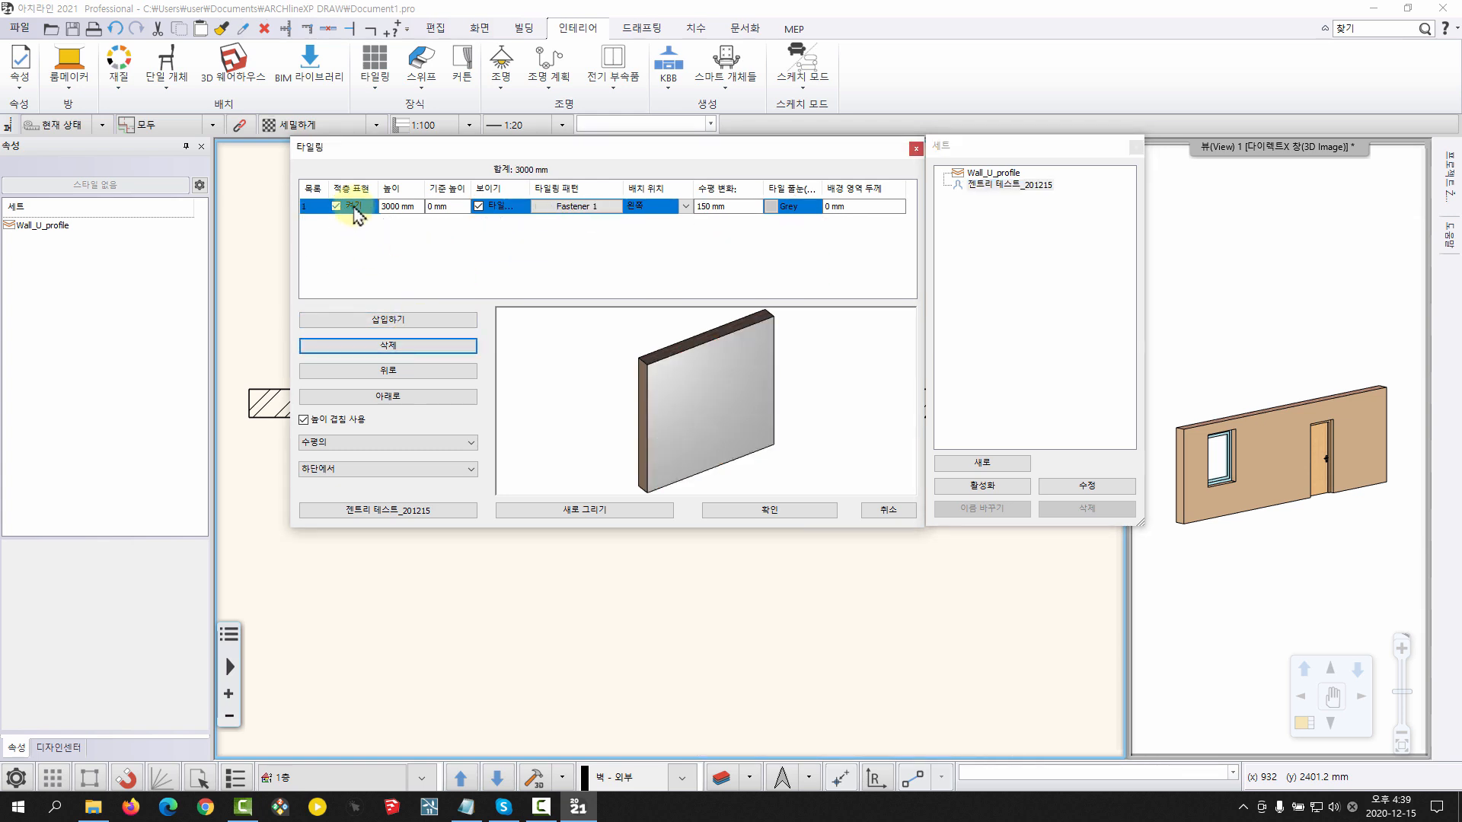
Overwrite the 젠트리 테스트_201215 style with the single Fastener 1 layer and compare it with Wall_U_profile
click(1016, 185)
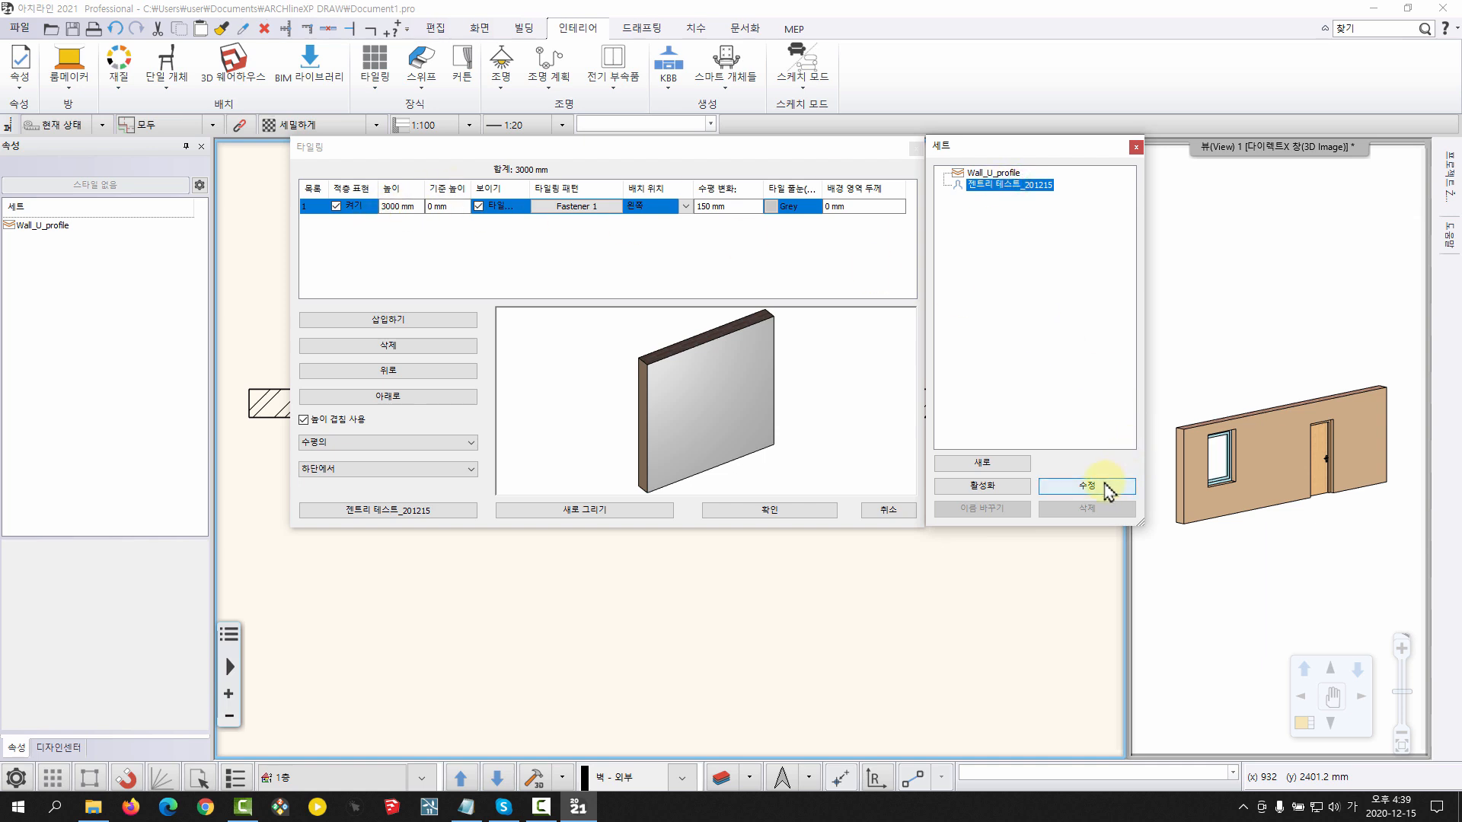
click(1107, 485)
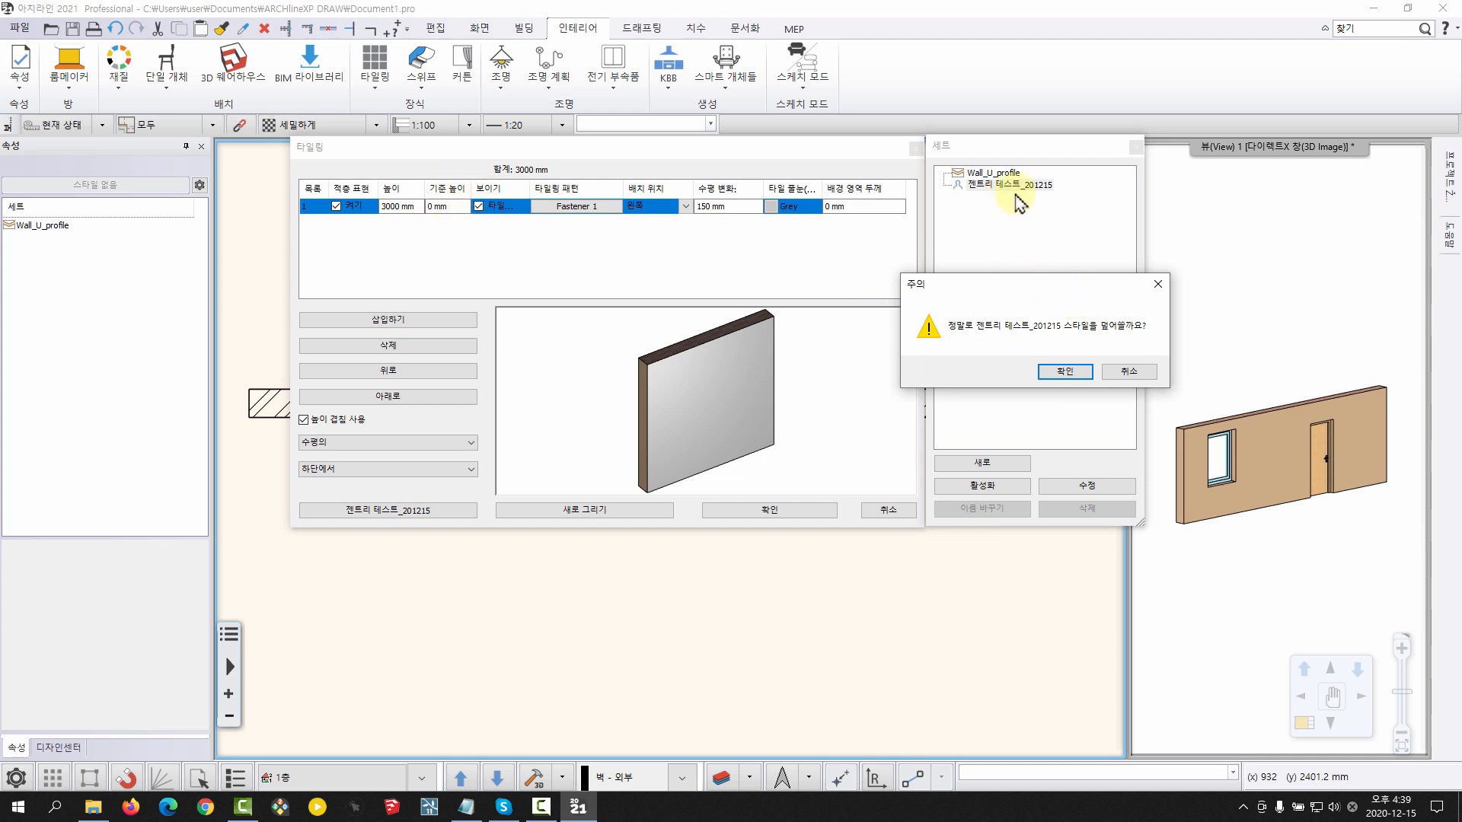
click(1076, 373)
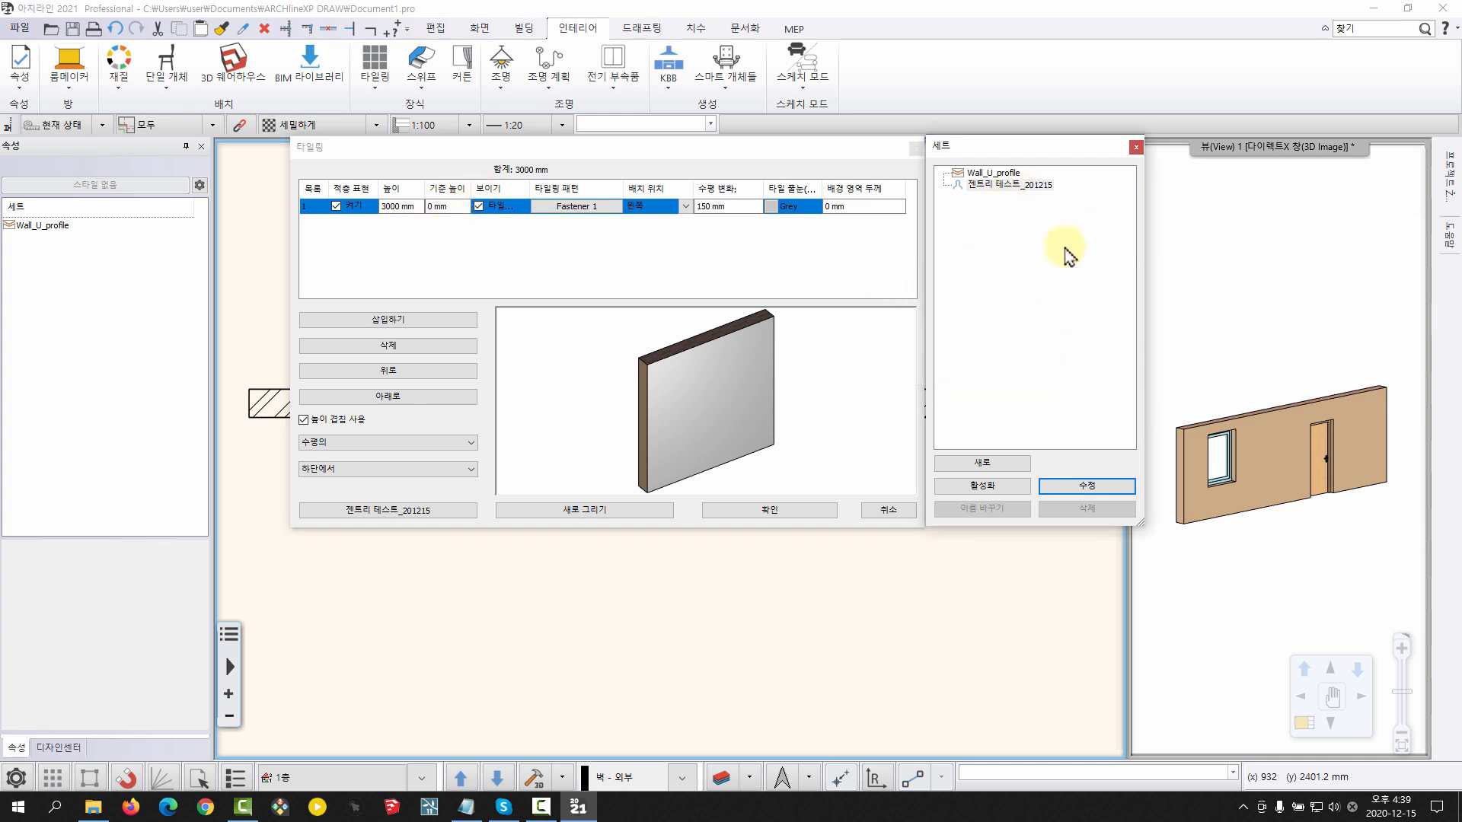
click(994, 172)
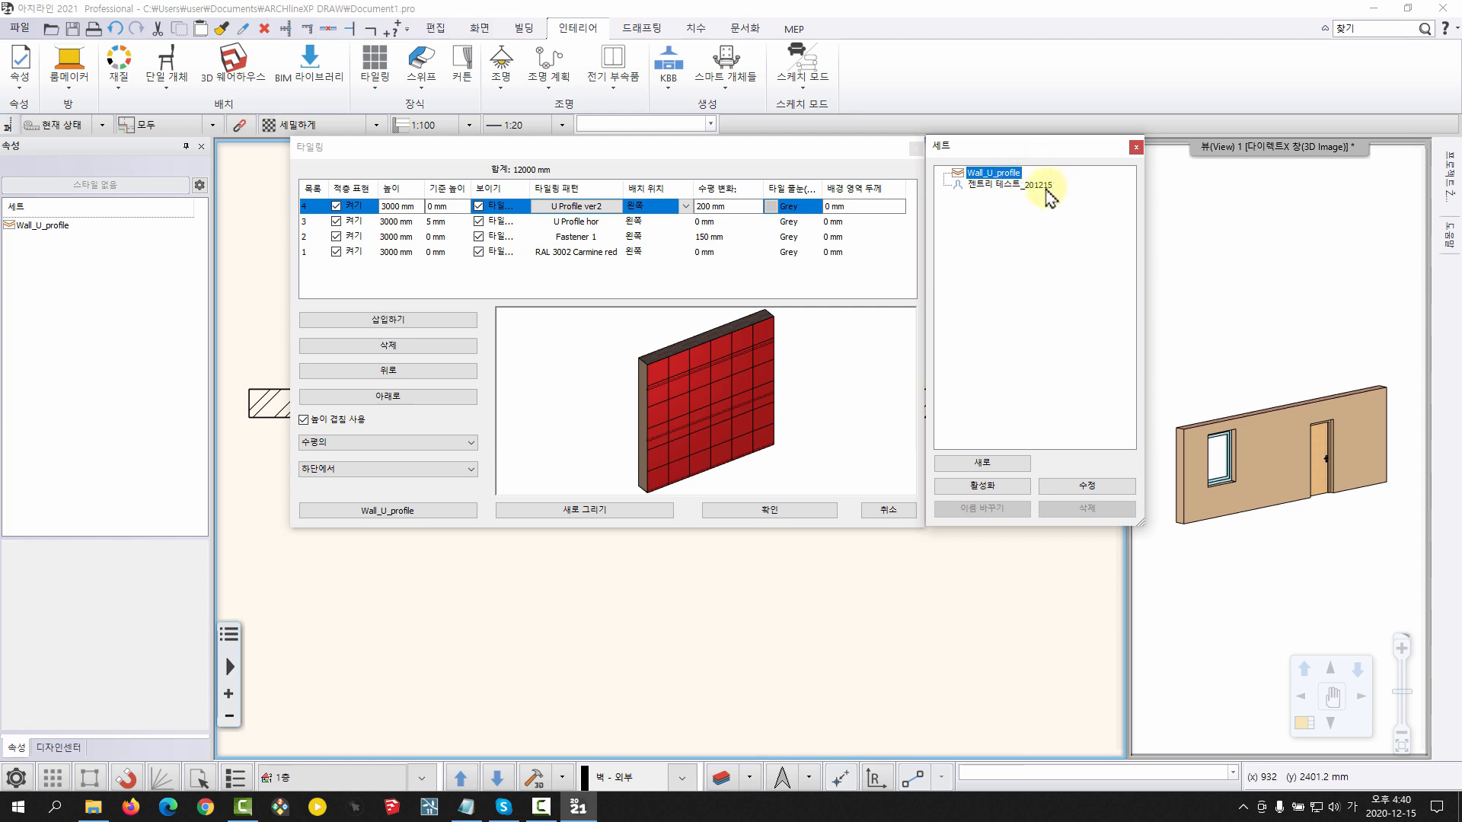
click(1046, 189)
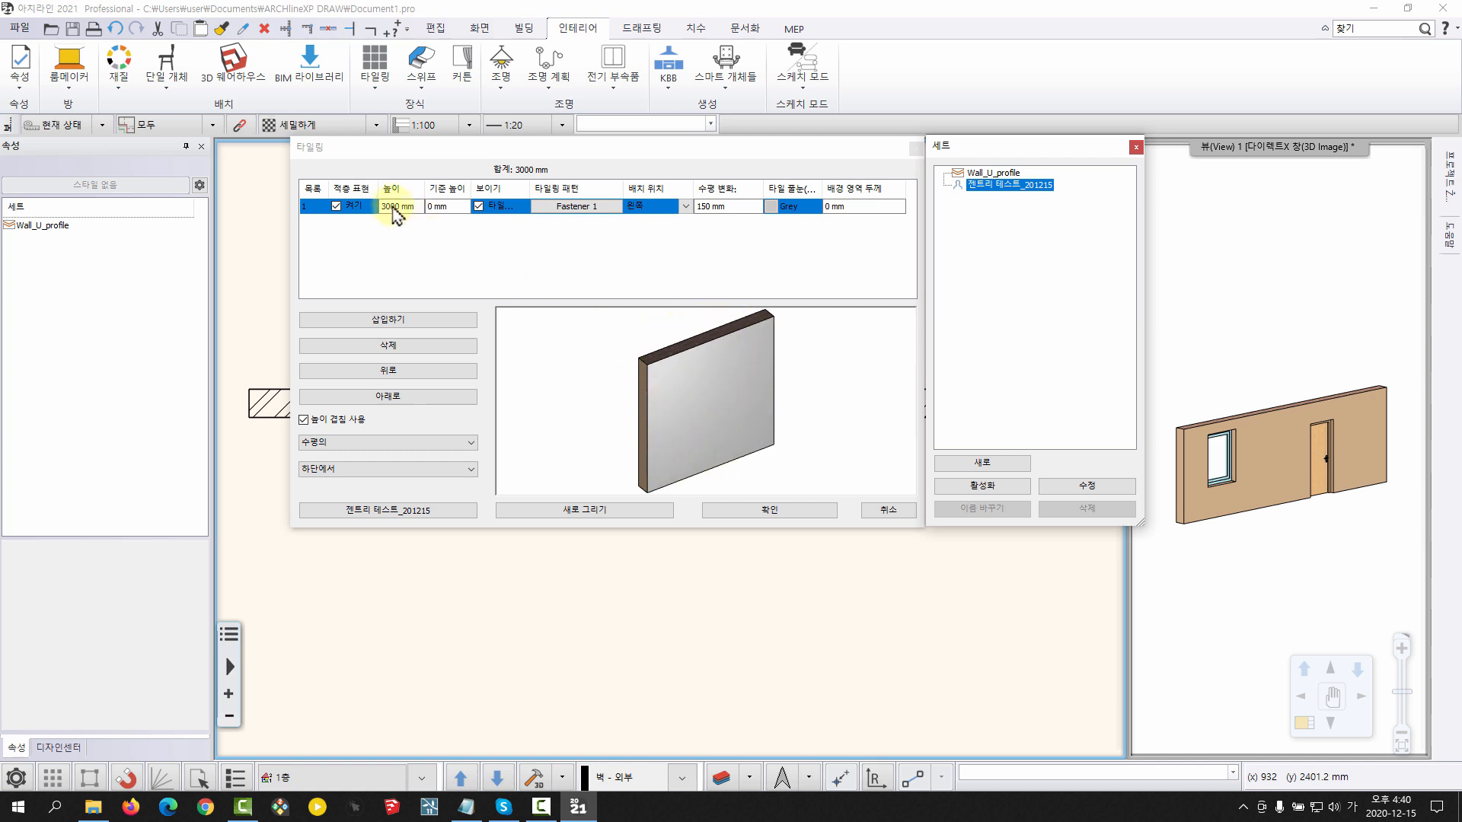
Set the Fastener 1 layer's base height (기준 높이) to 1000 mm
click(452, 207)
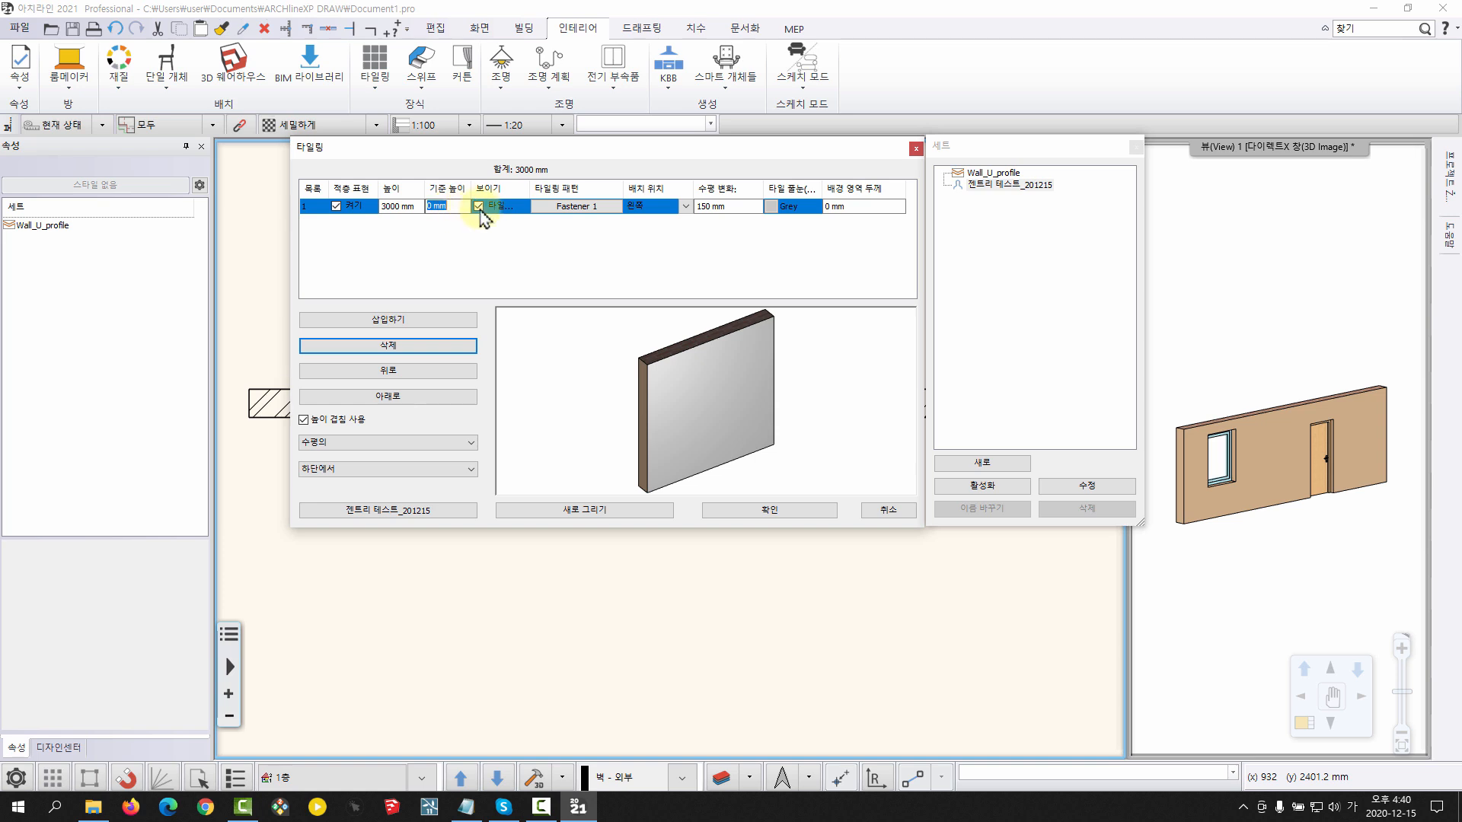
key(Return)
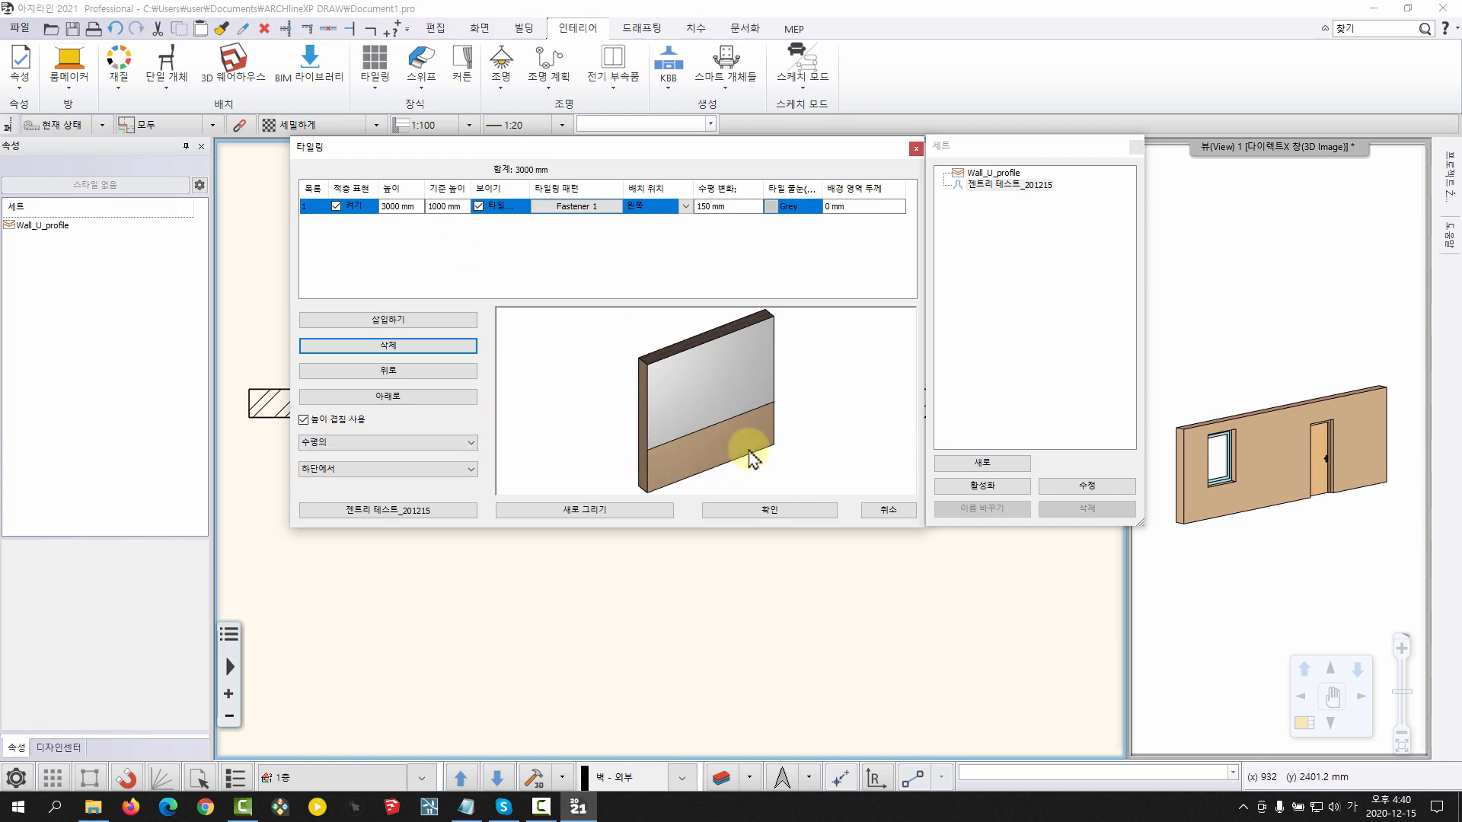
Preview the tiling with its direction set to vertical (수직의), and return it to horizontal (수평의)
click(449, 441)
click(424, 464)
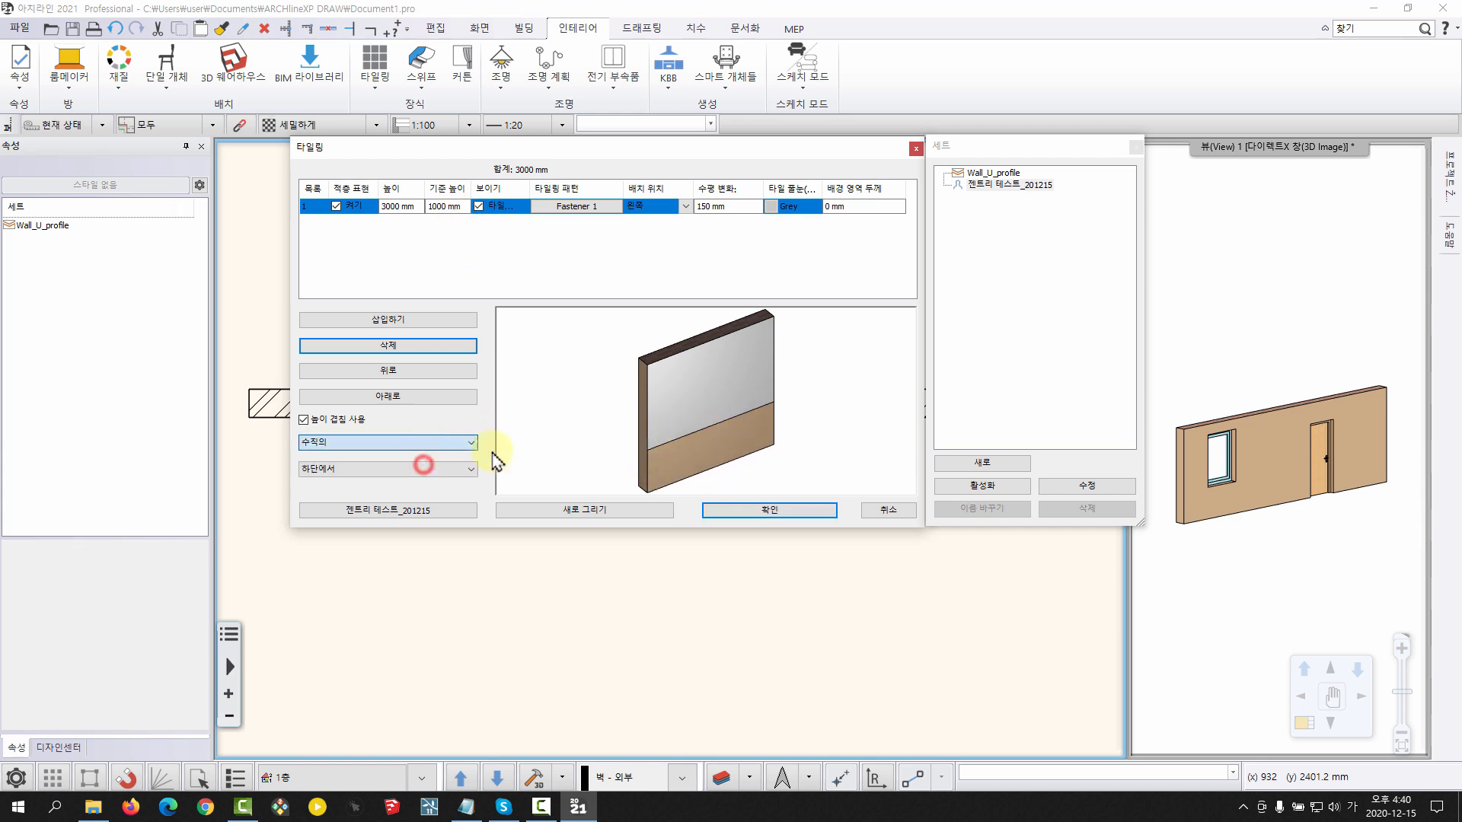
click(659, 514)
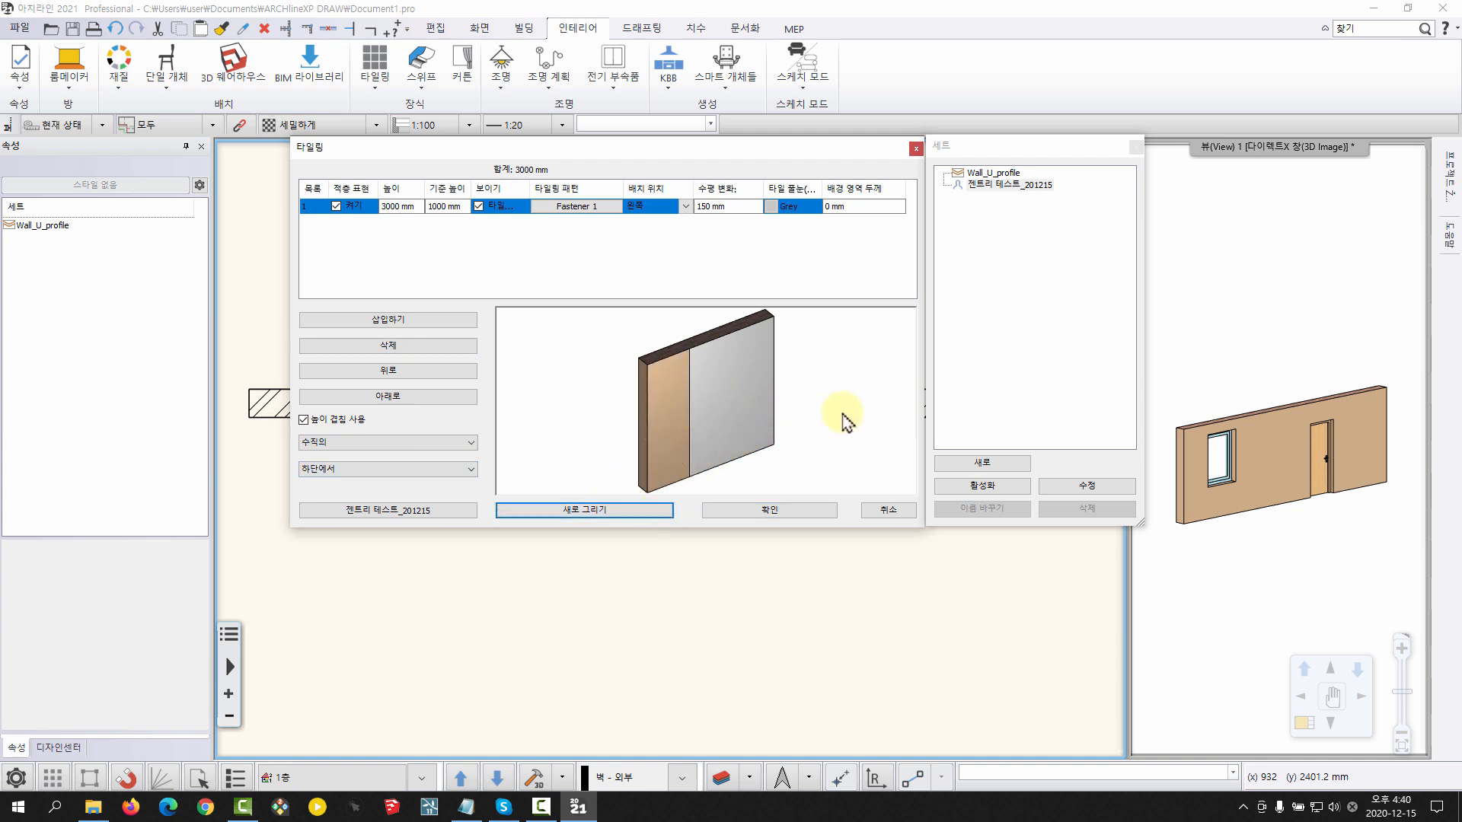
click(457, 442)
click(380, 457)
click(620, 511)
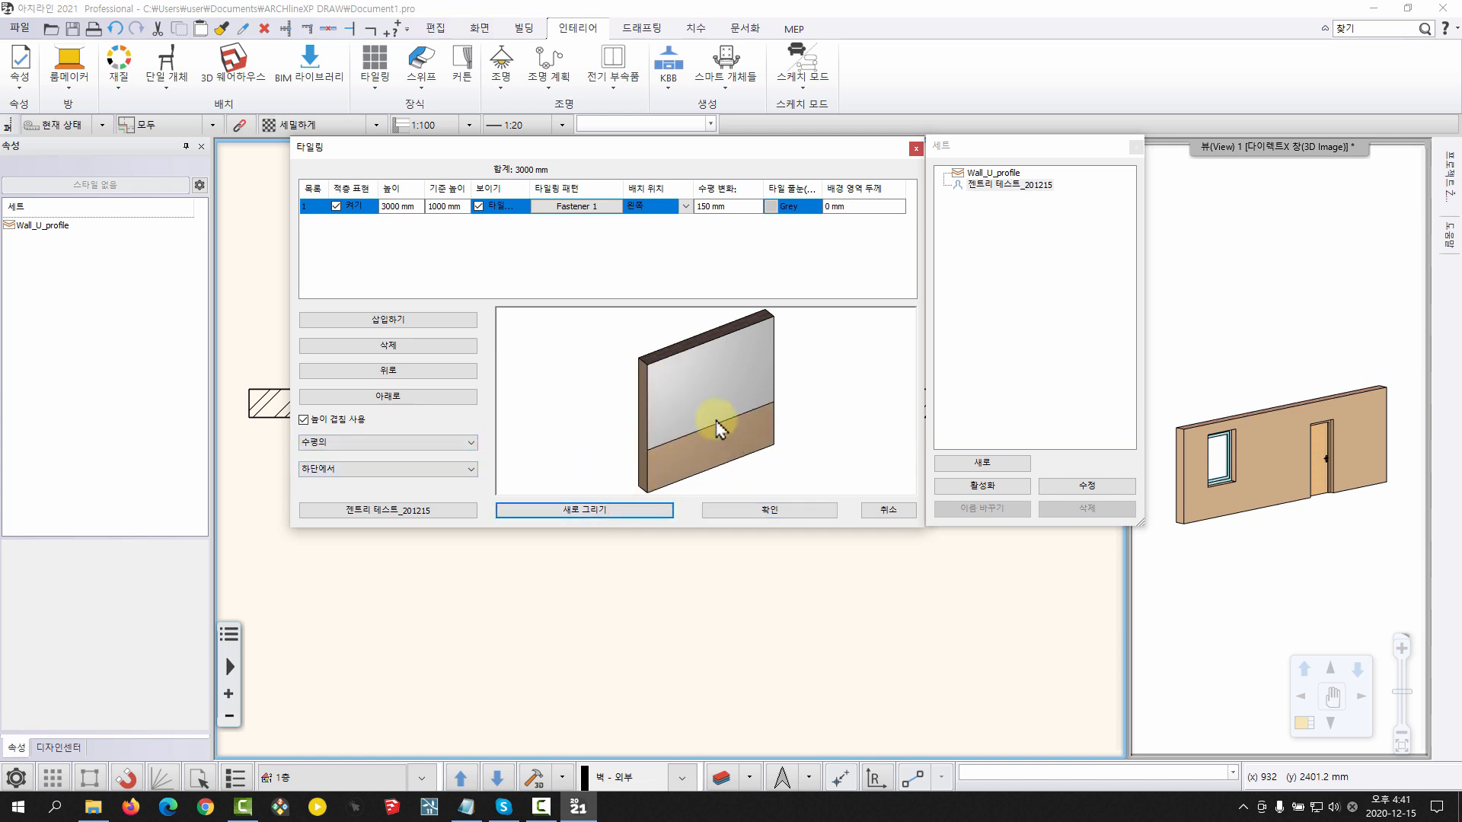
Preview the tiling with its height reference set to 상단에서 (from top), and return it to 하단에서 (from bottom)
click(455, 468)
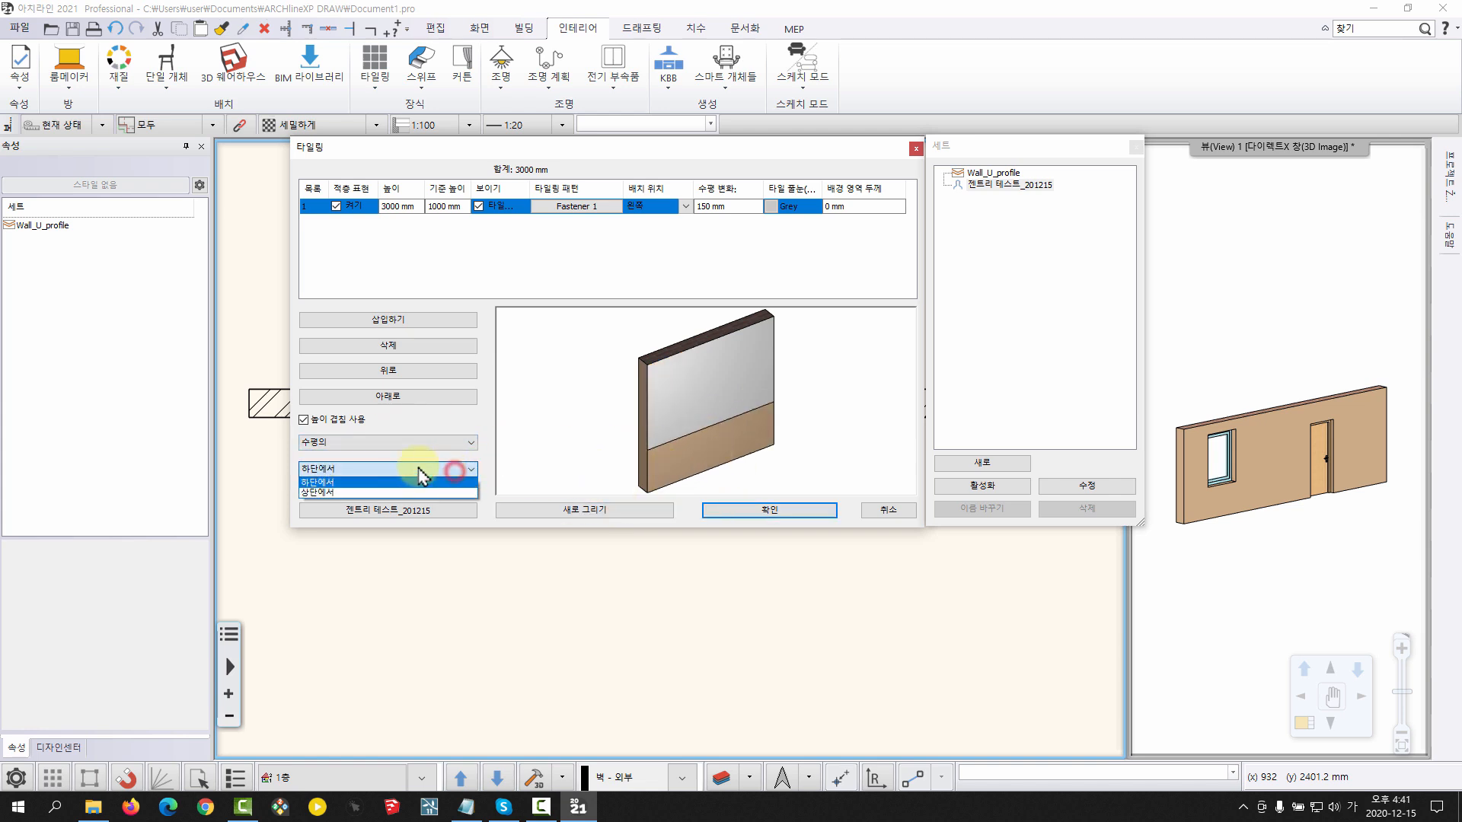
click(340, 492)
click(607, 509)
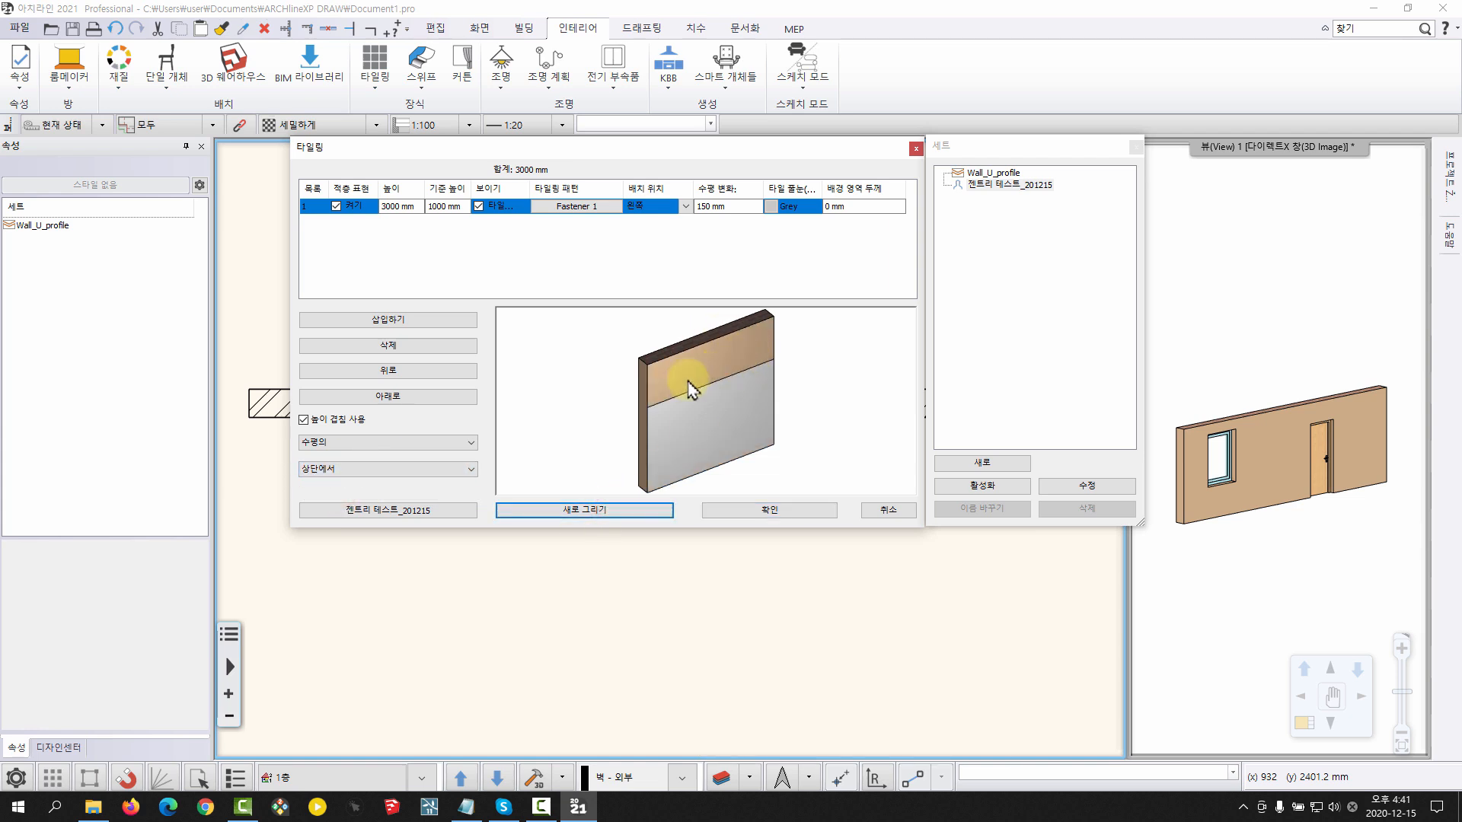
click(433, 467)
click(327, 483)
click(626, 512)
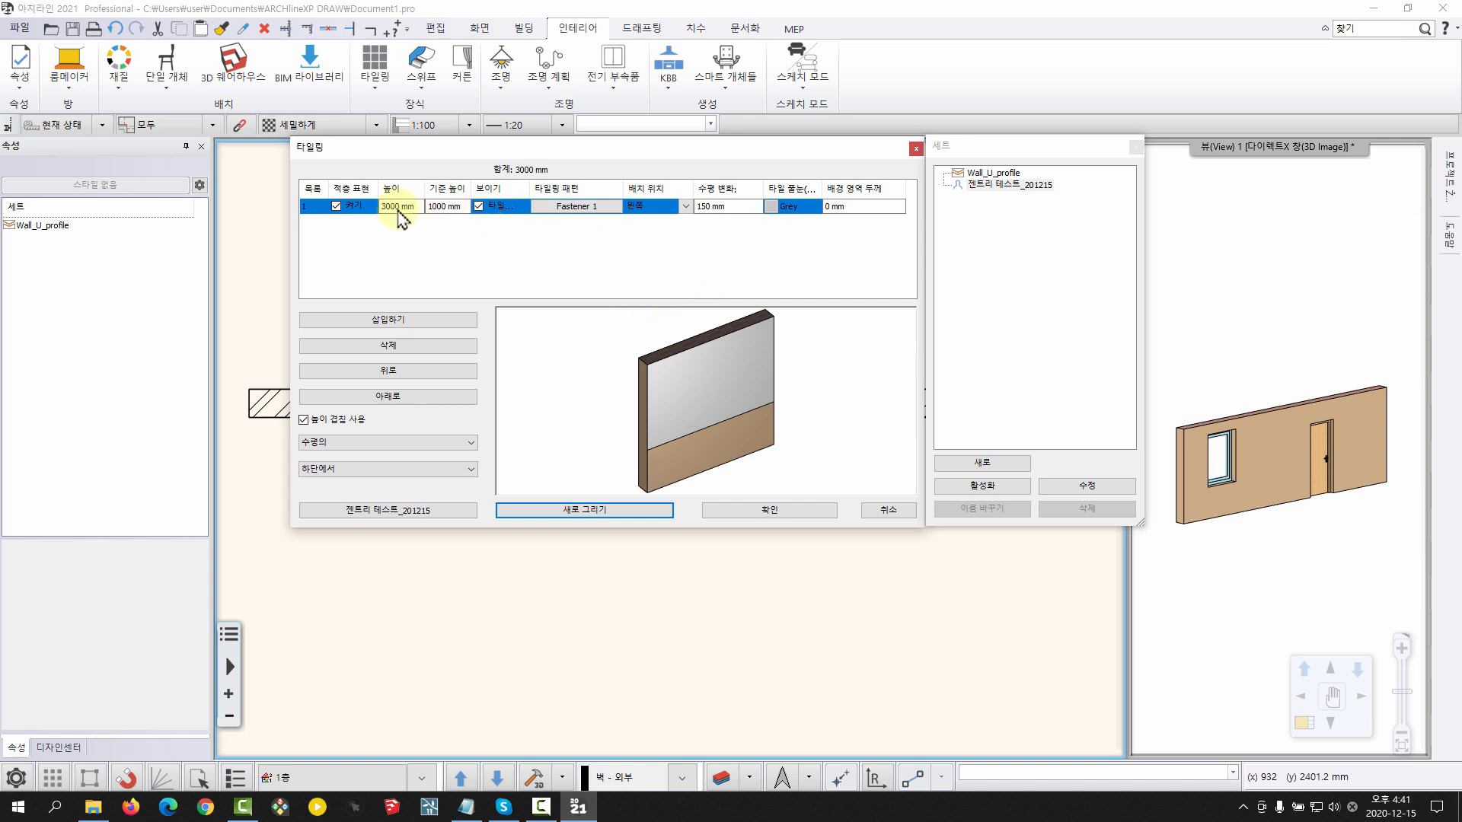
Set the Fastener 1 layer's base height (기준 높이) to 850 mm and widen the 보이기 column
click(460, 207)
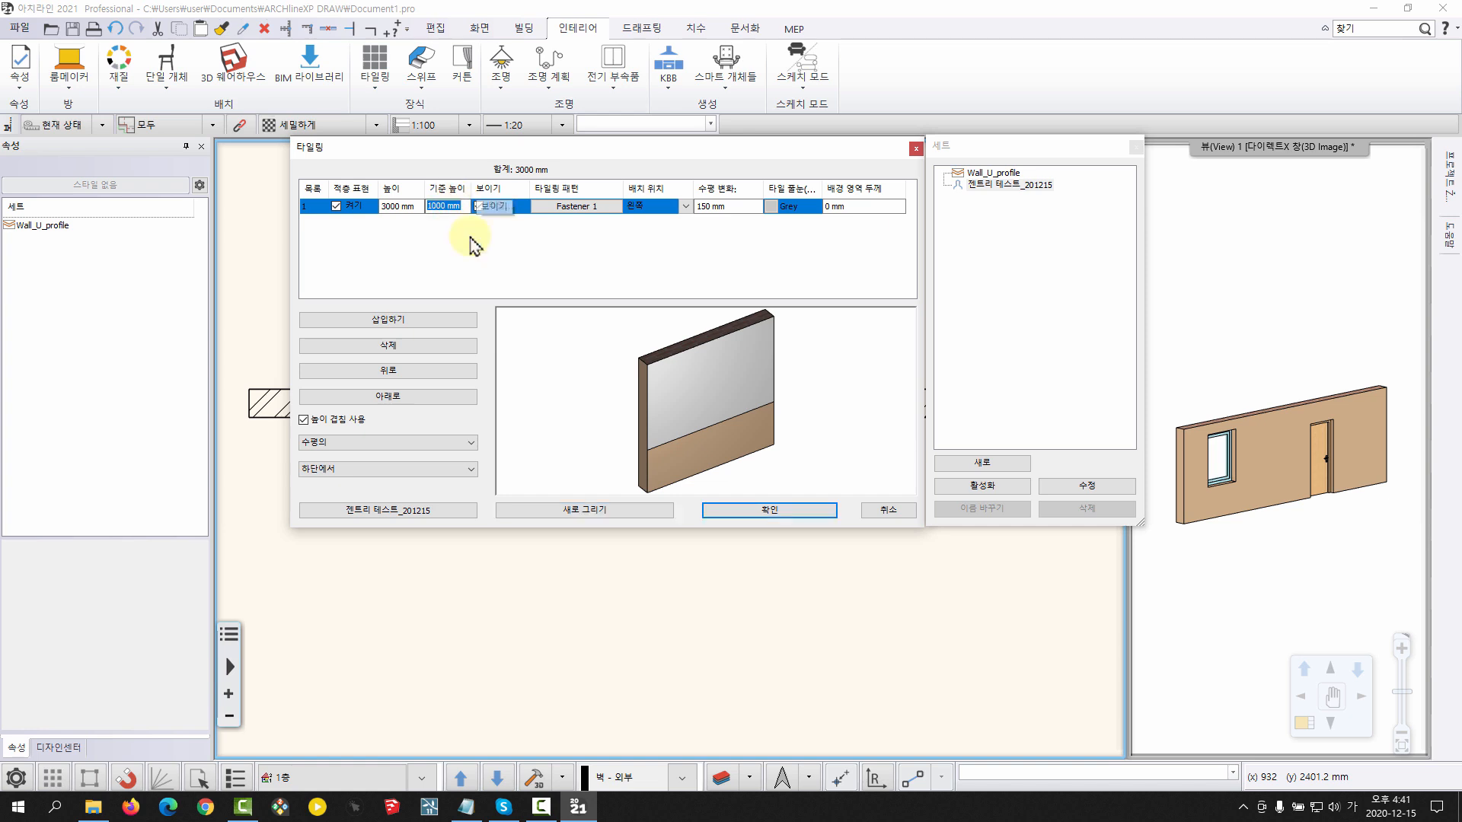
text(850)
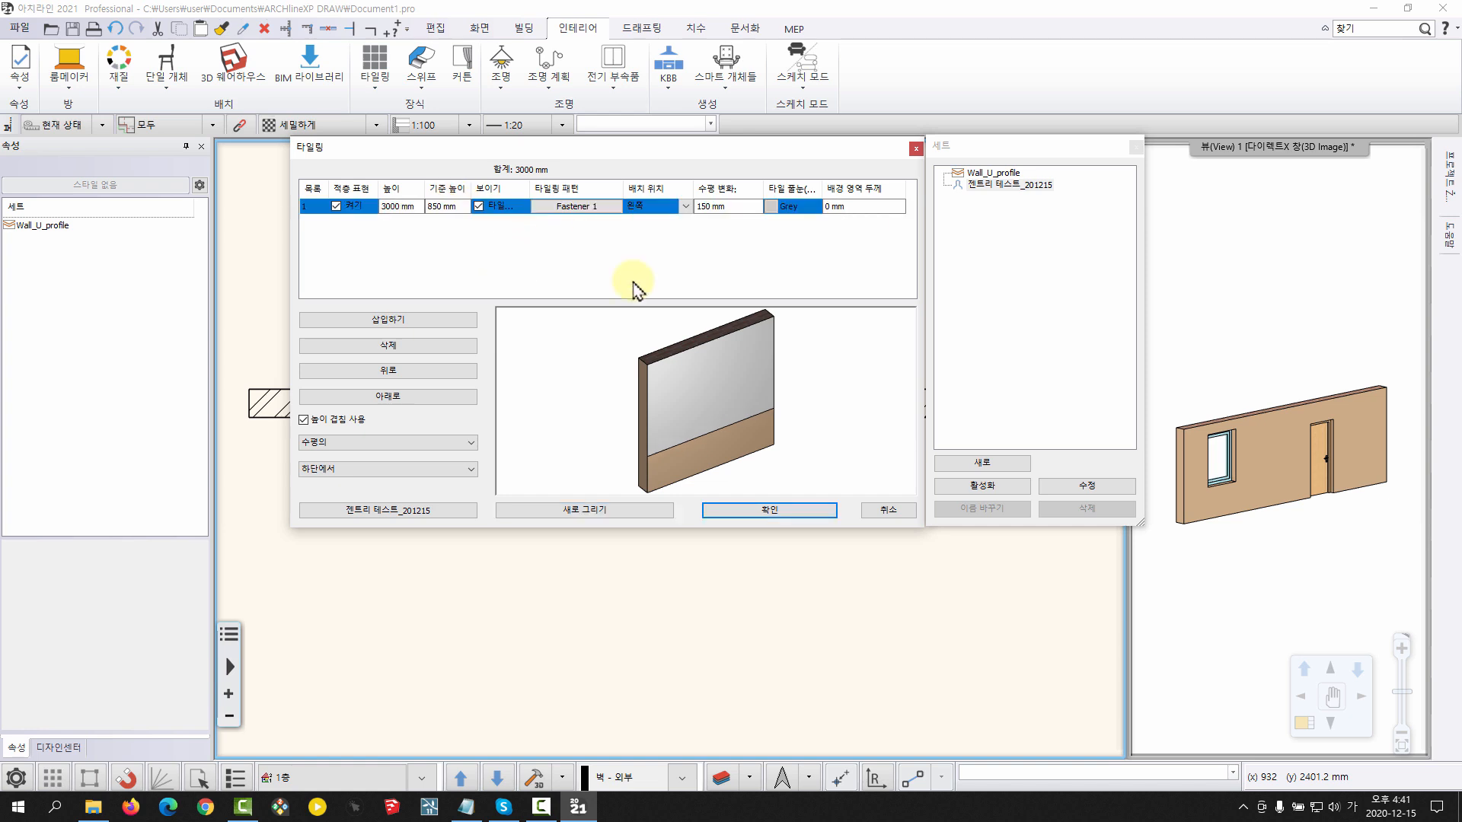
click(541, 260)
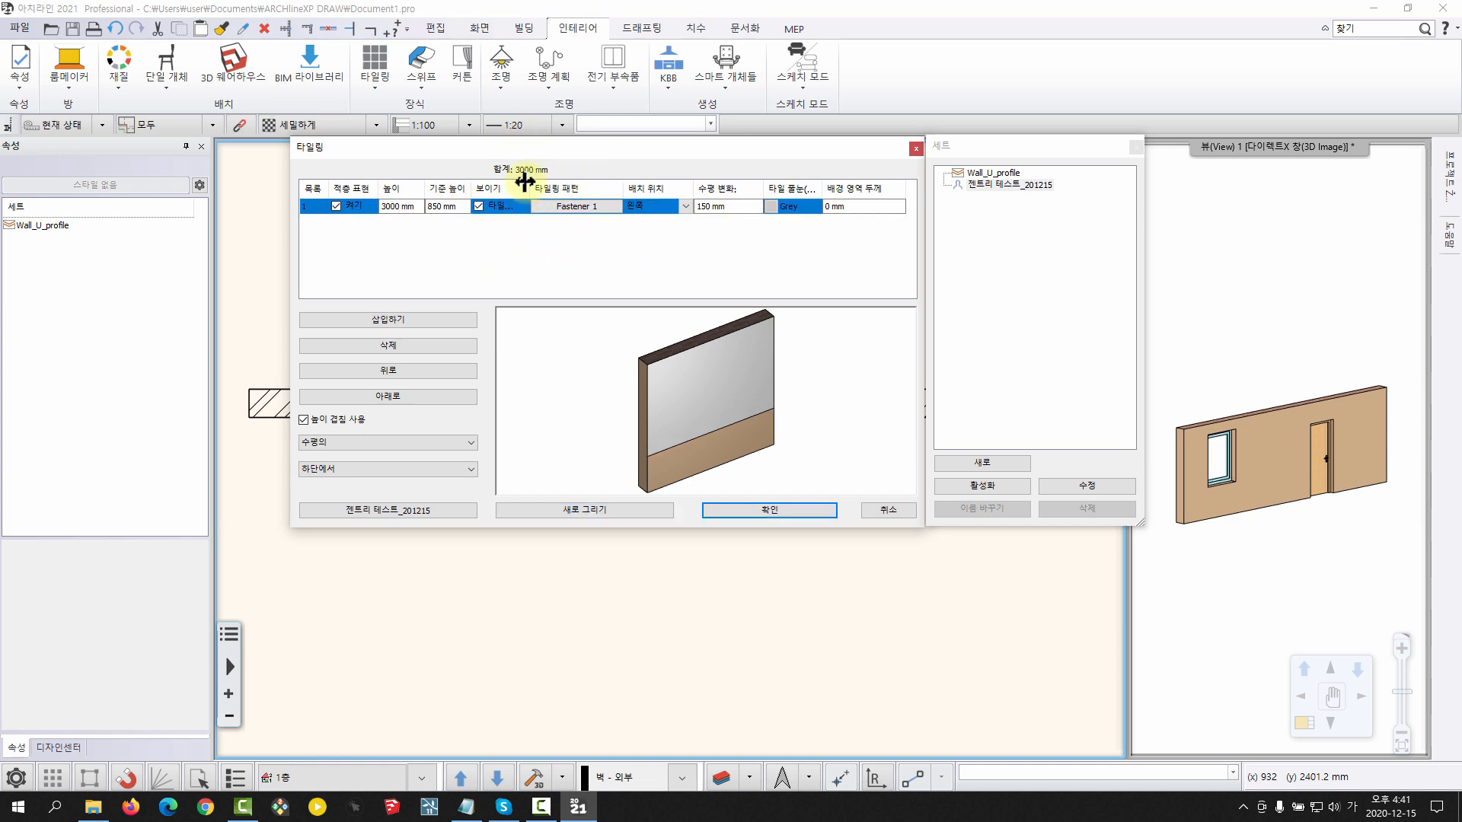
drag(527, 182, 545, 183)
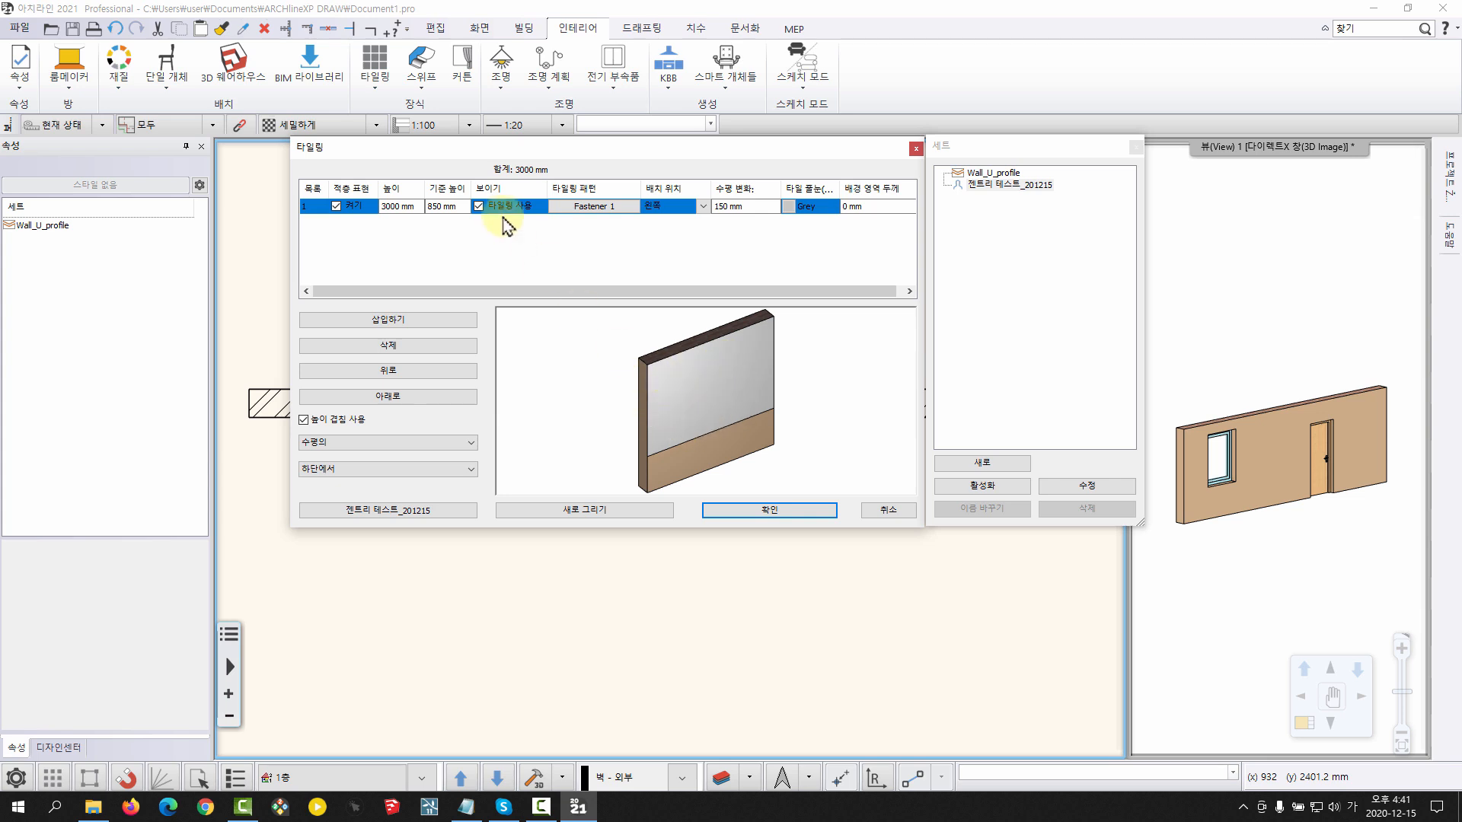
Switch 타일링 사용 off and back on for the Fastener 1 layer
click(477, 207)
click(476, 207)
click(486, 260)
Open the tiling properties of the Fastener 1 pattern and place the dialog clear of the layer list
mouse_move(606, 151)
mouse_down()
mouse_move(586, 147)
mouse_move(602, 149)
mouse_up()
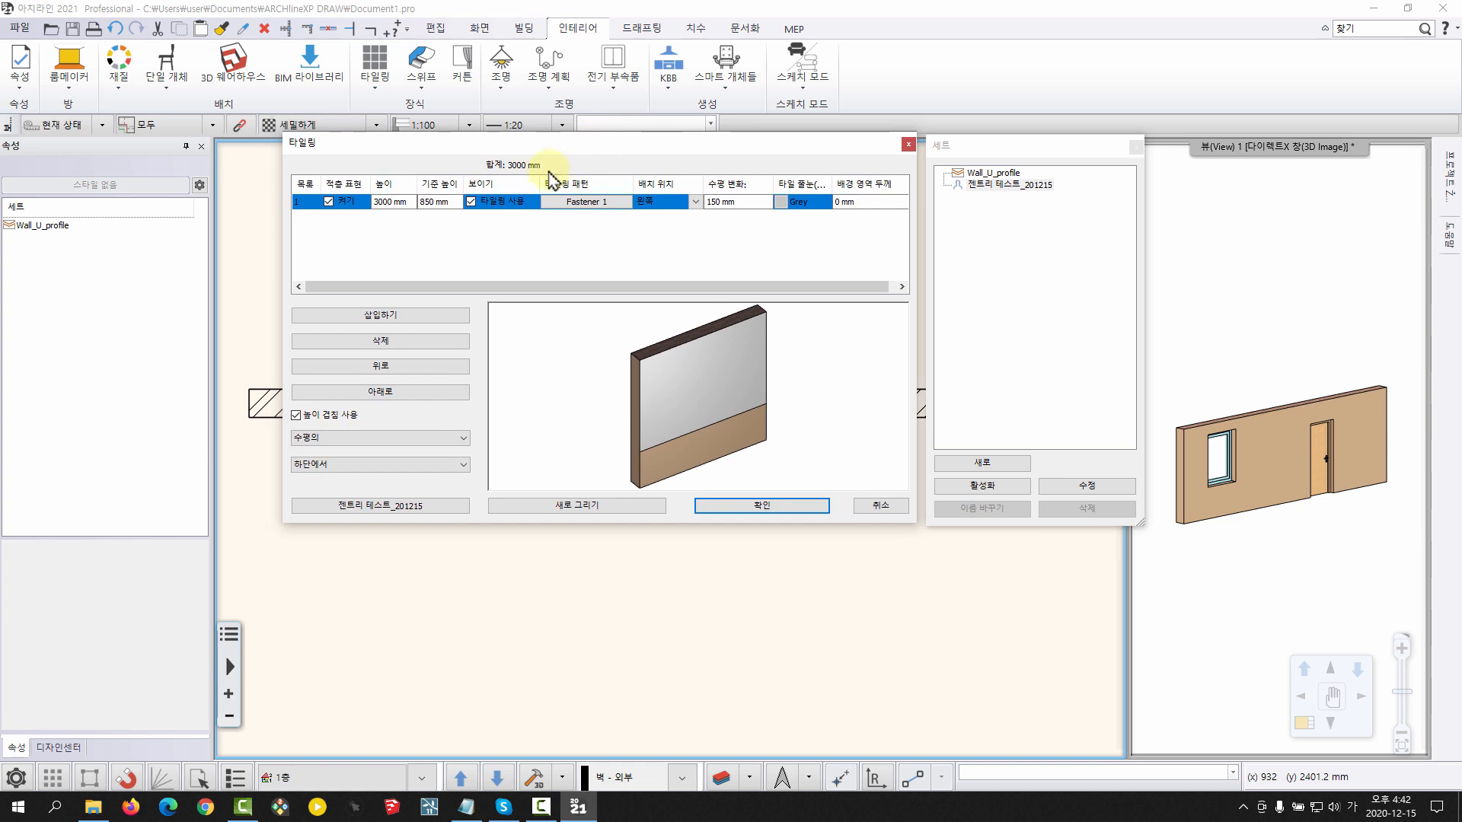
double_click(587, 202)
drag(573, 129, 789, 209)
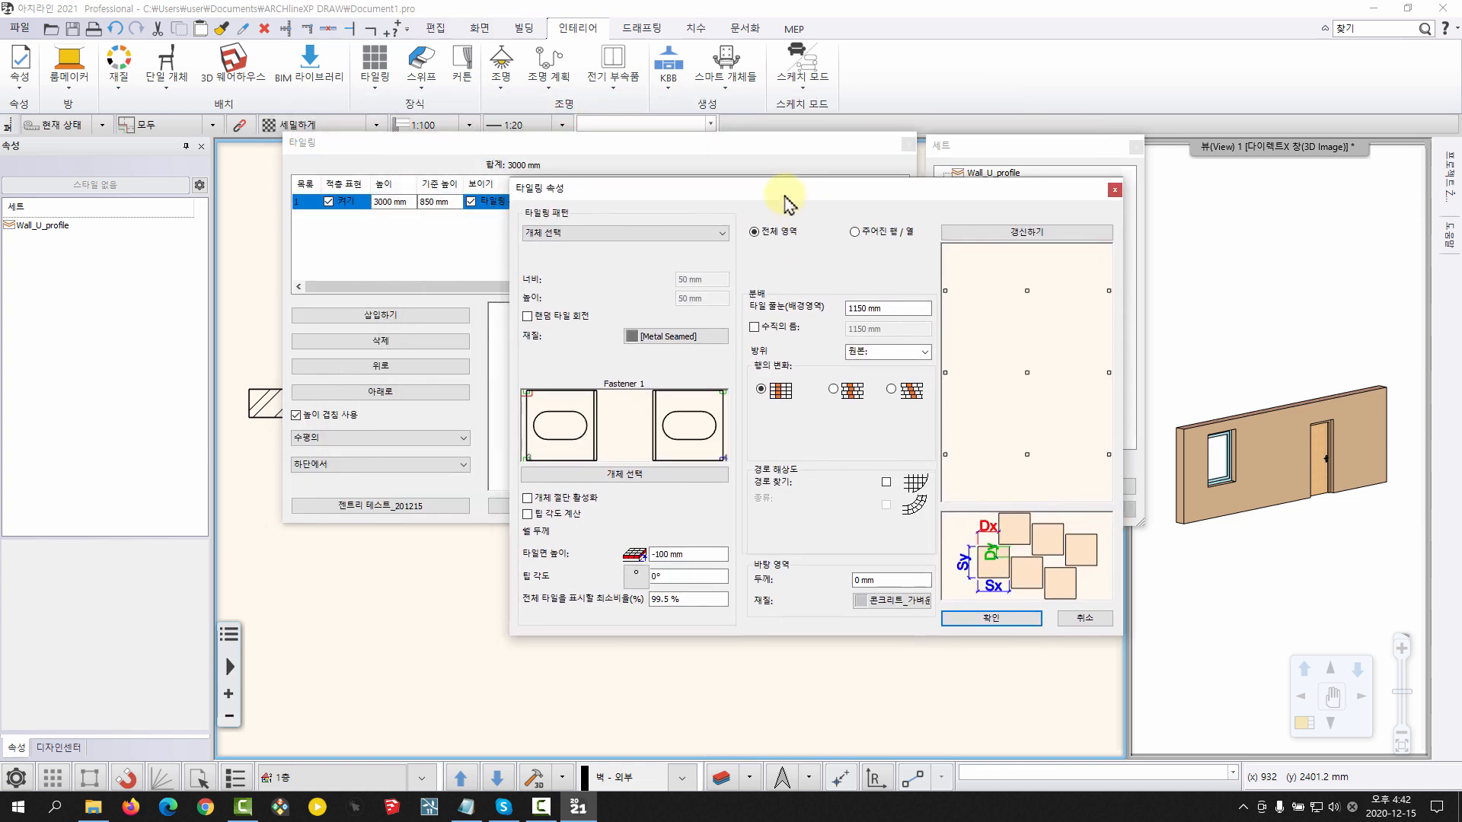
Replace the tiling object with 패스너_50*50_단일_수평 from the 젠트리 테스트 category of the object library
click(579, 233)
click(575, 232)
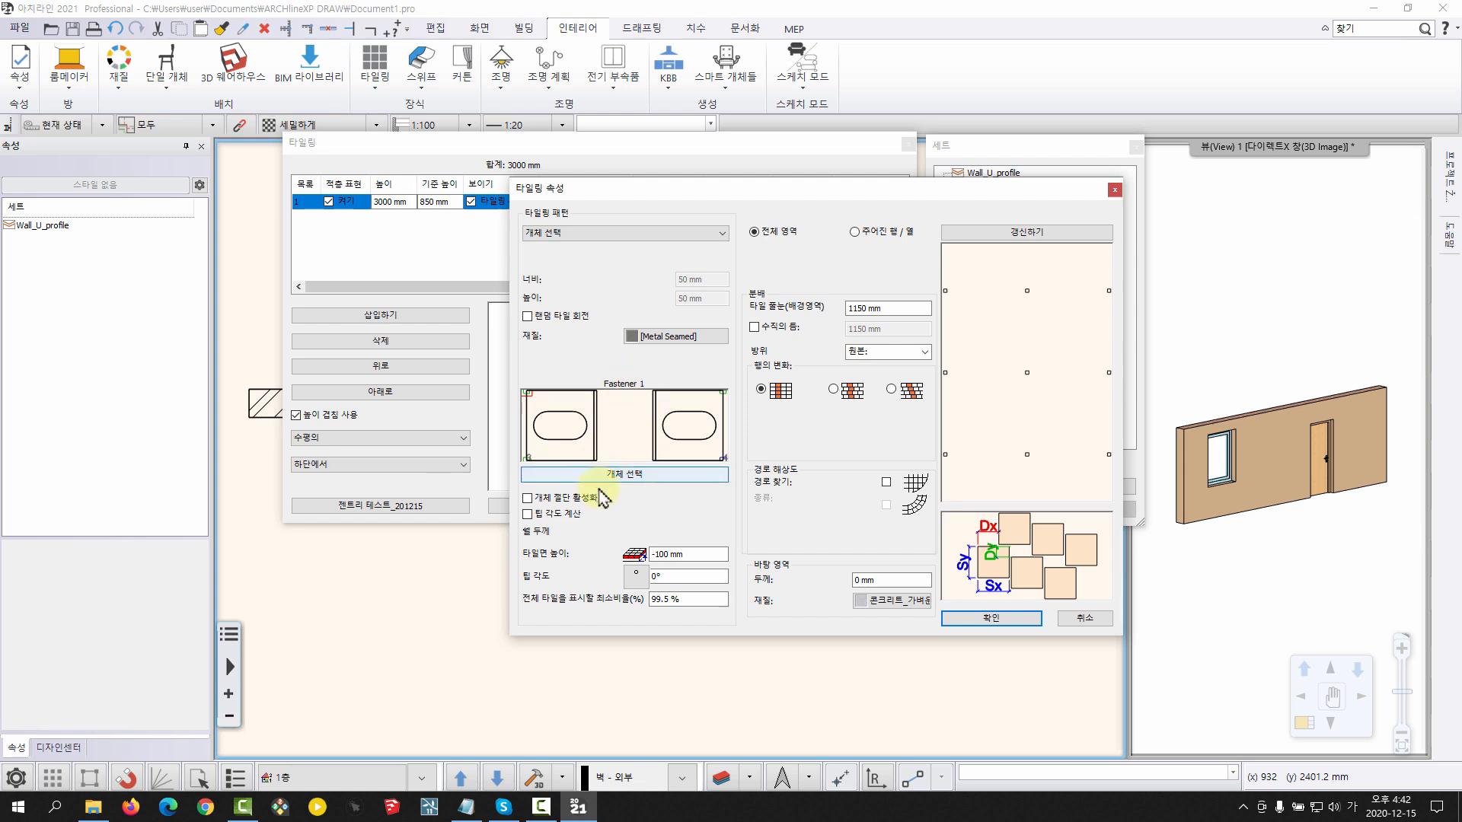
click(646, 474)
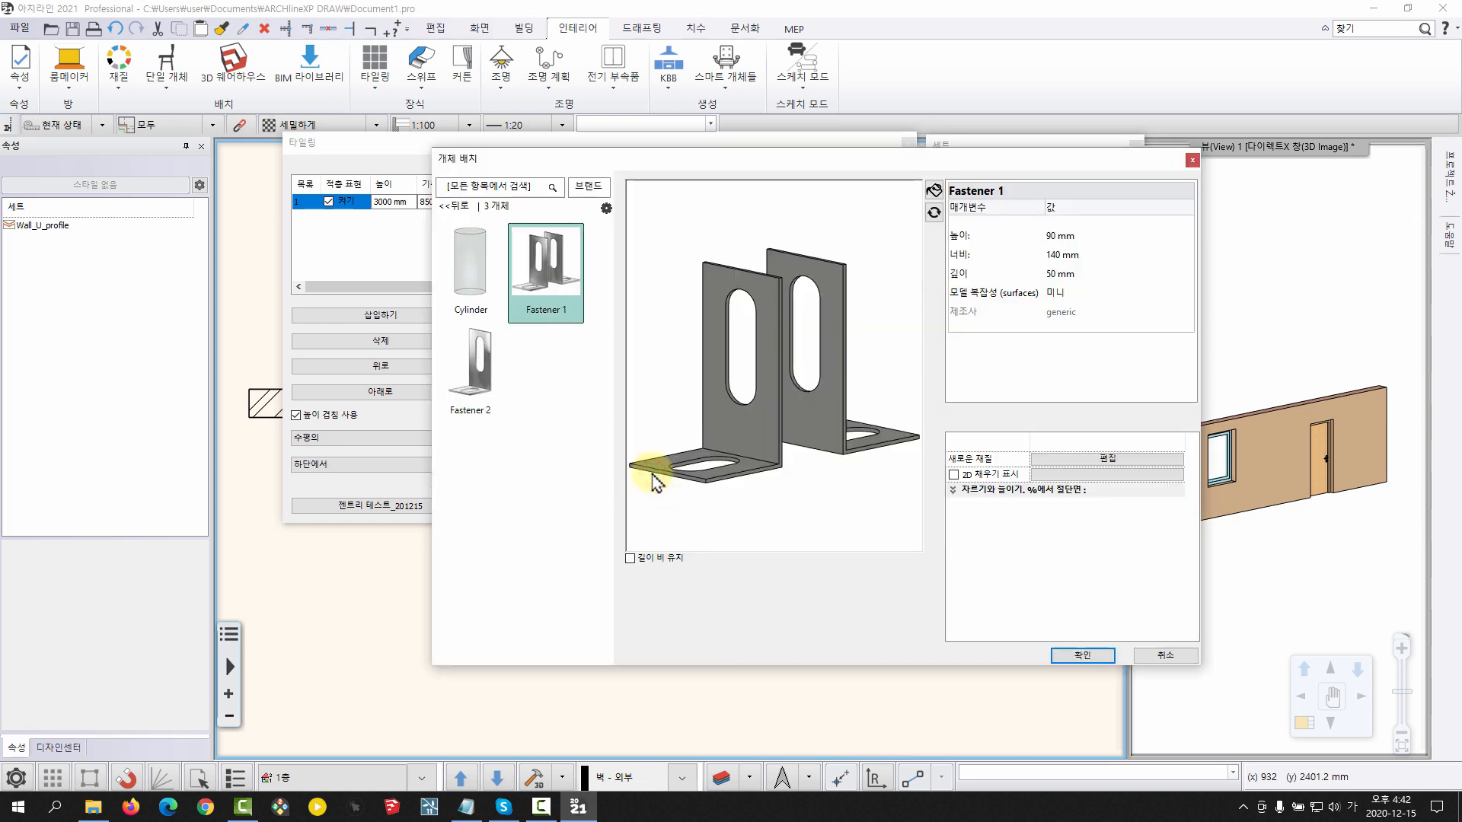
click(454, 205)
click(455, 237)
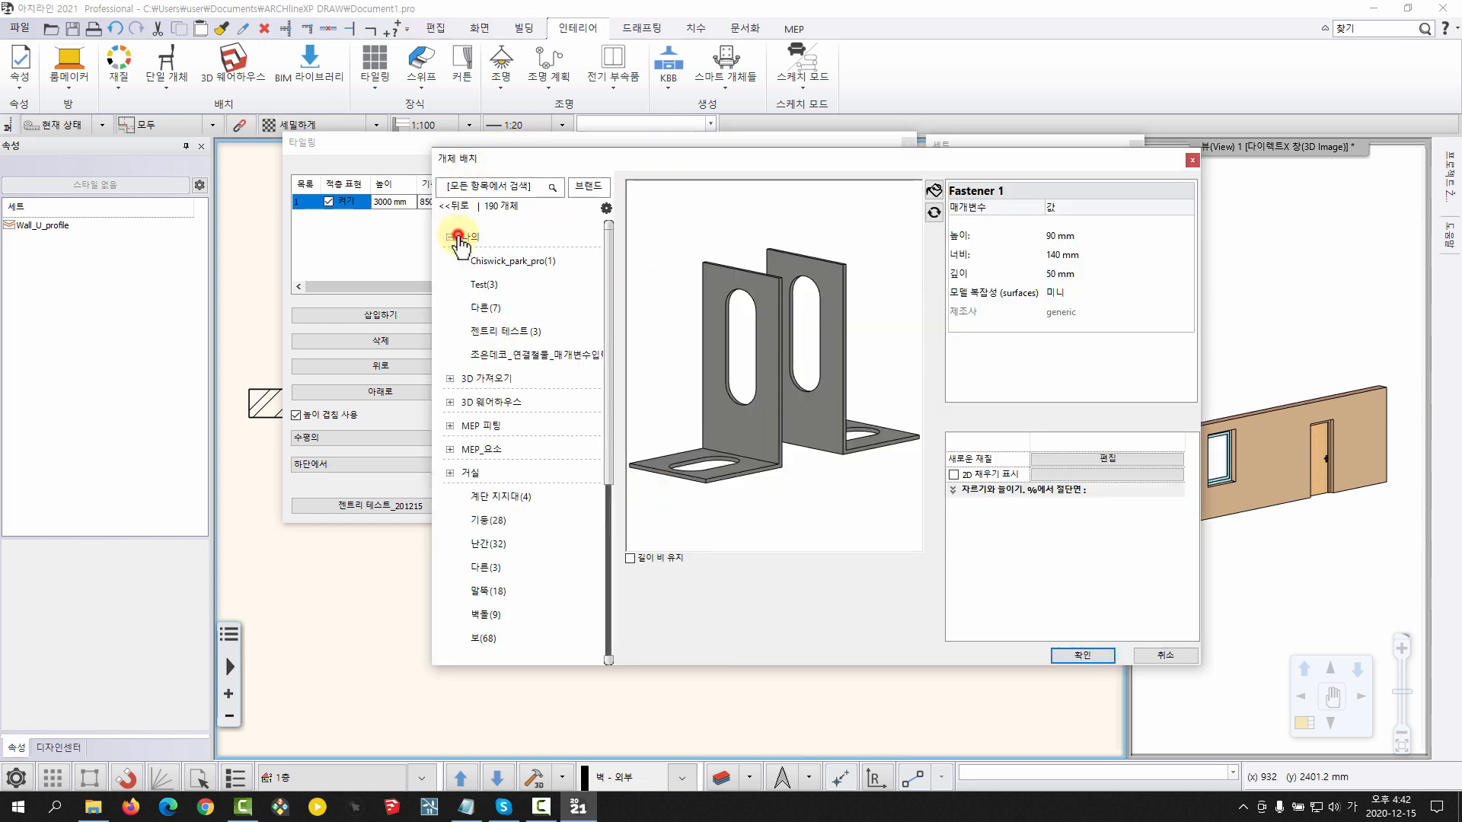
click(505, 331)
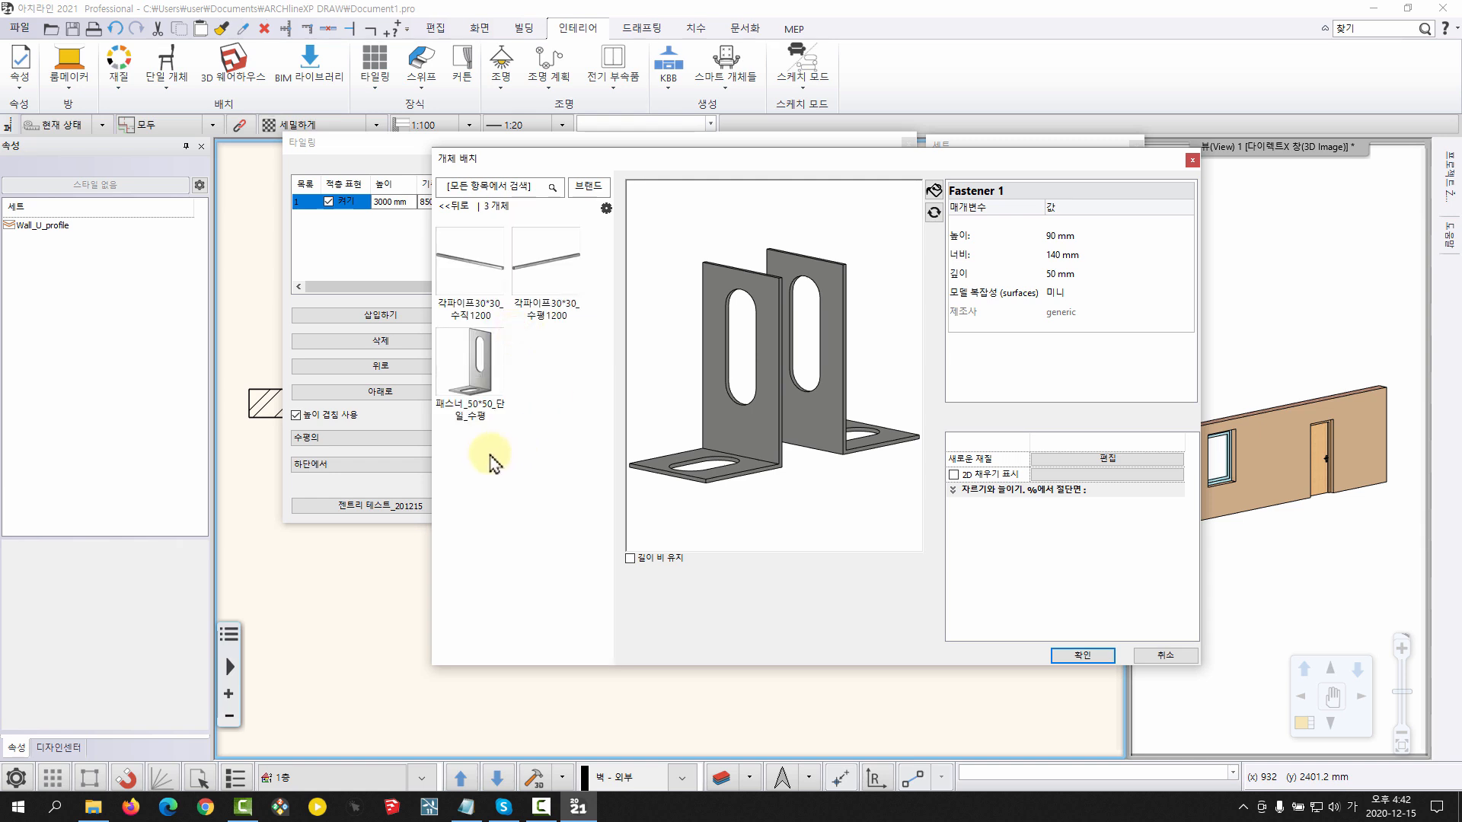
click(481, 400)
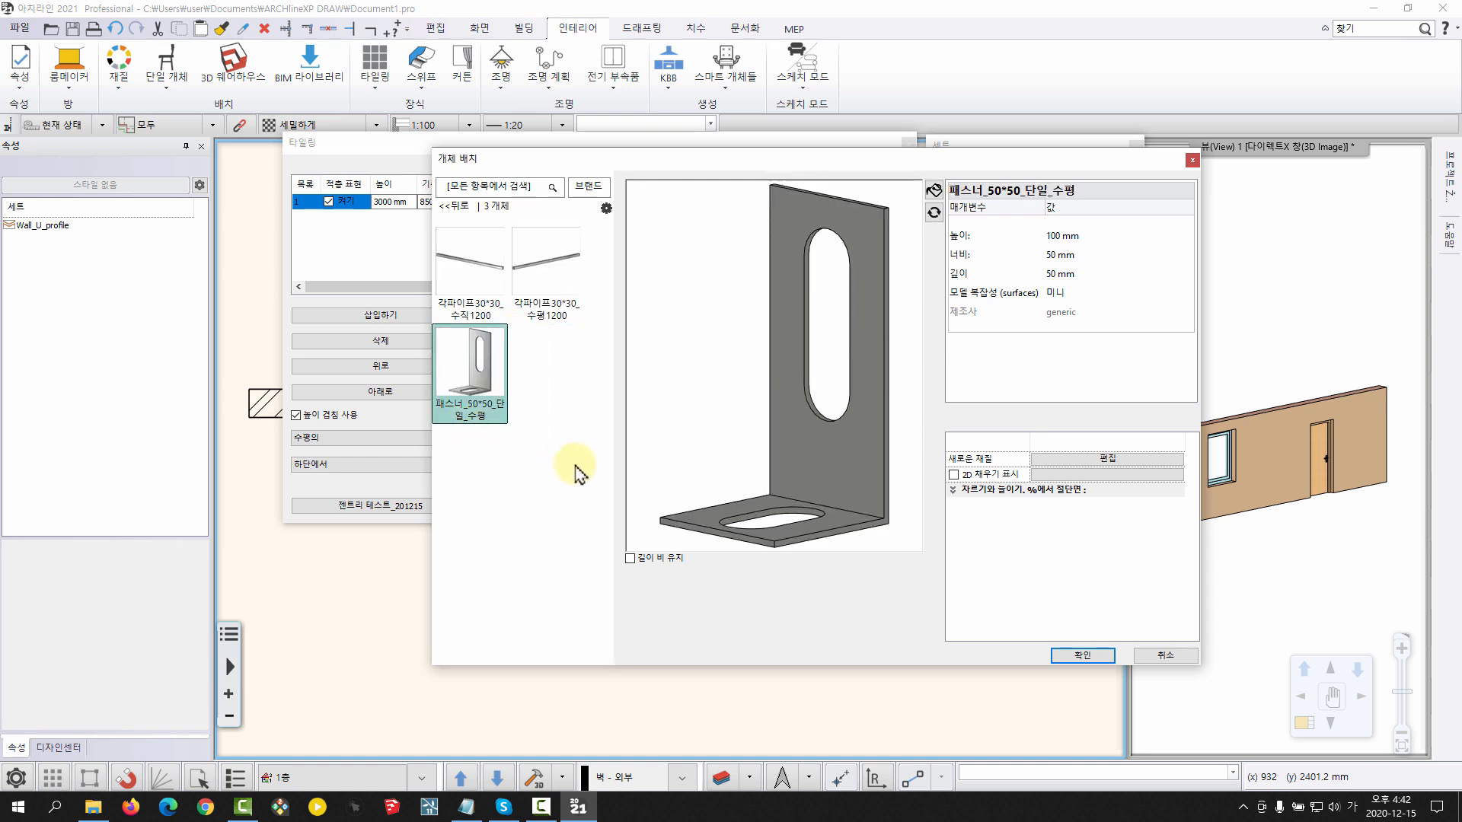
click(1078, 655)
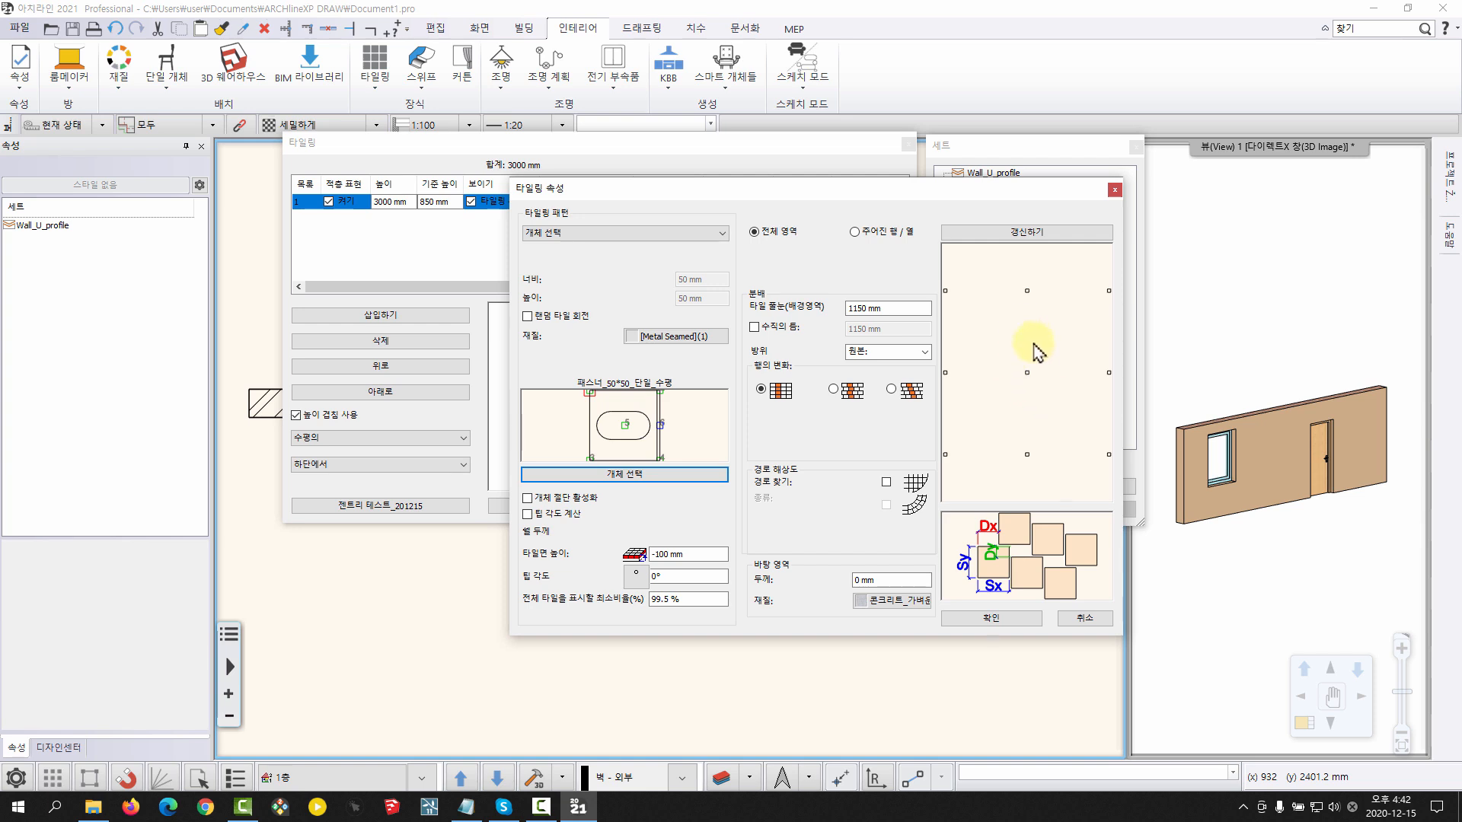
Set the tile joint spacing (타일 줄눈) to 600 mm and enable a separate vertical gap (수직의 틈) of 900 mm
click(871, 307)
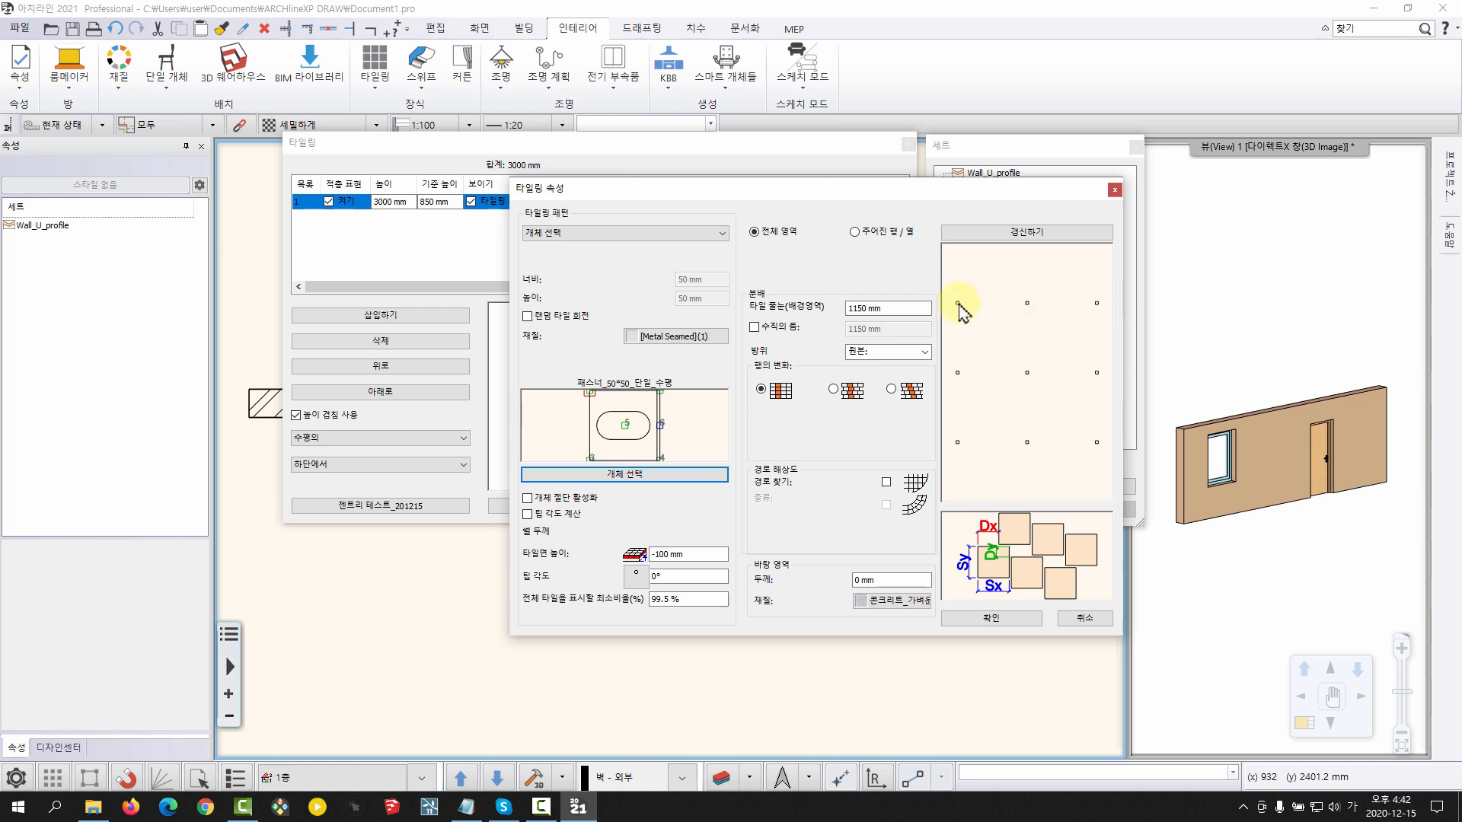
click(872, 307)
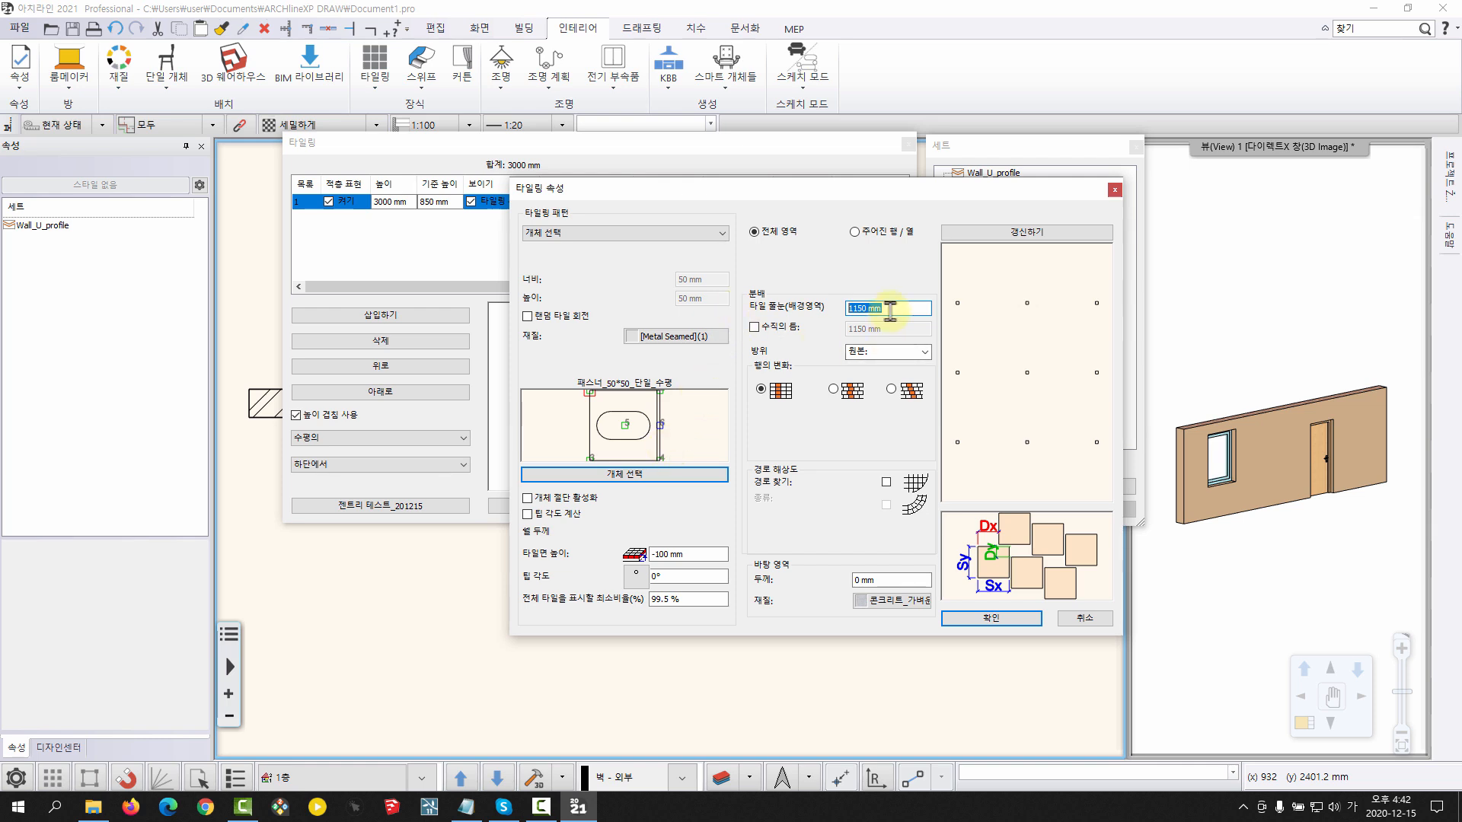
text(600)
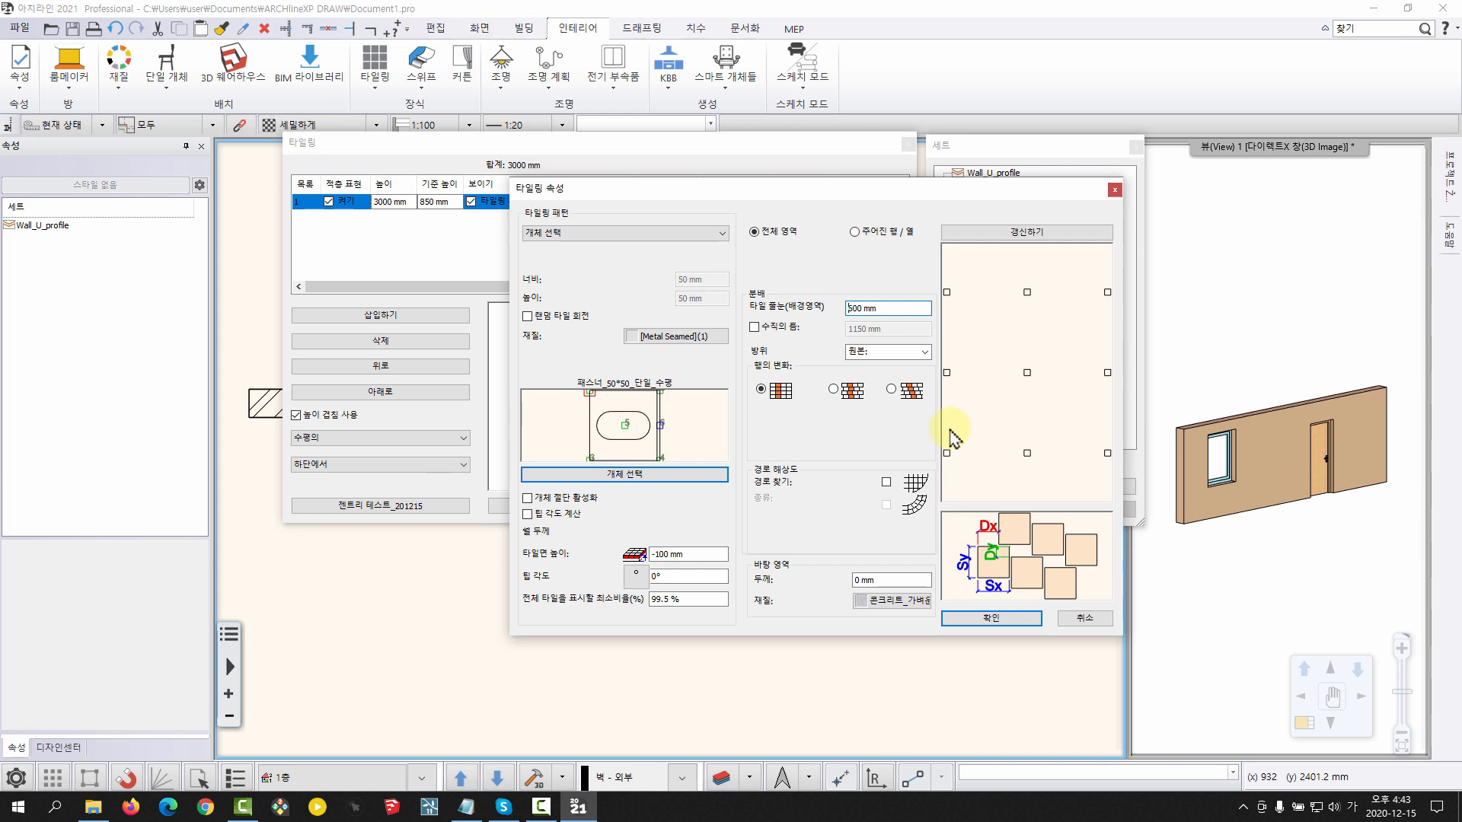
click(754, 327)
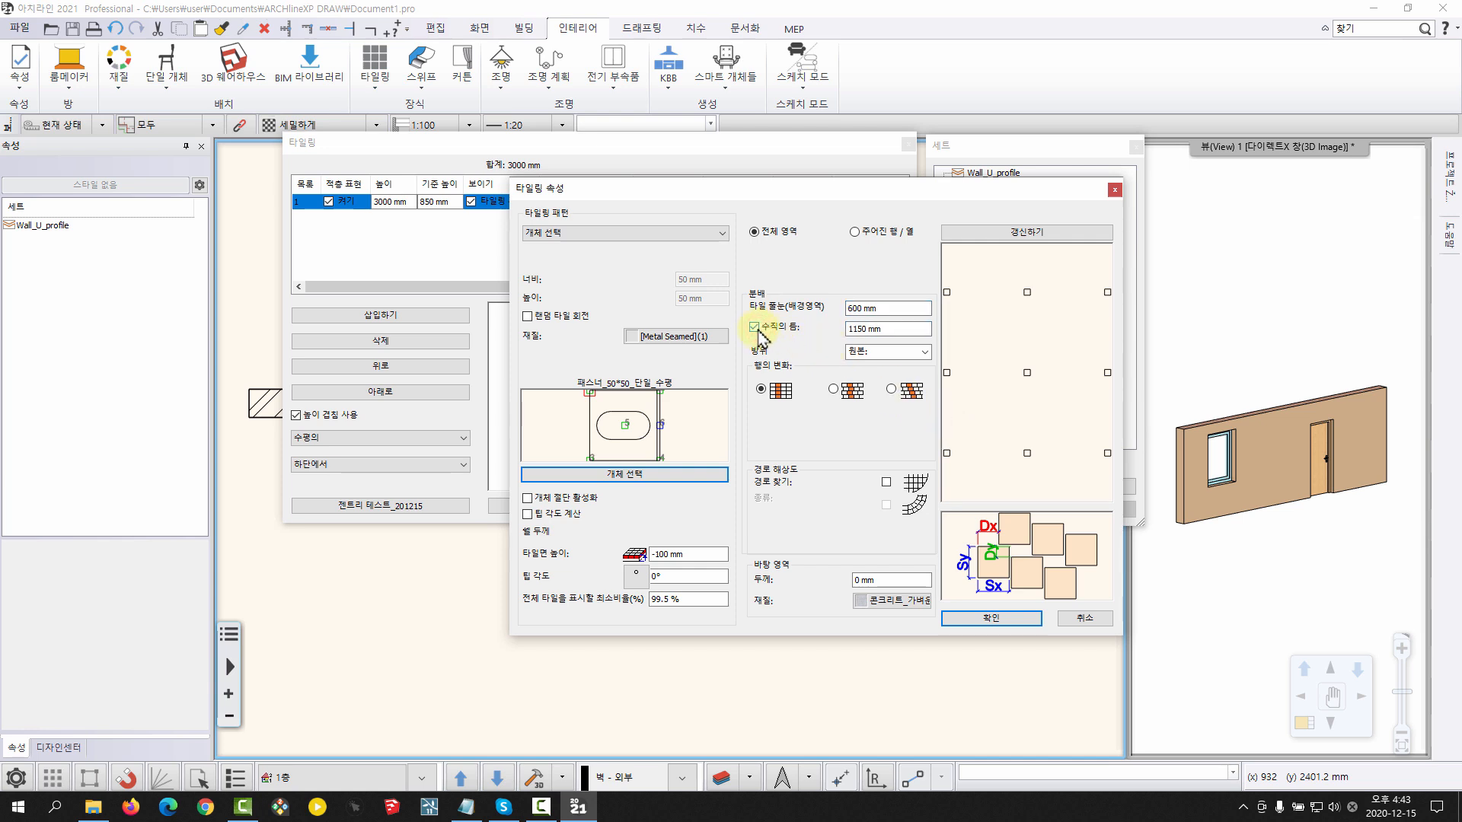
double_click(889, 328)
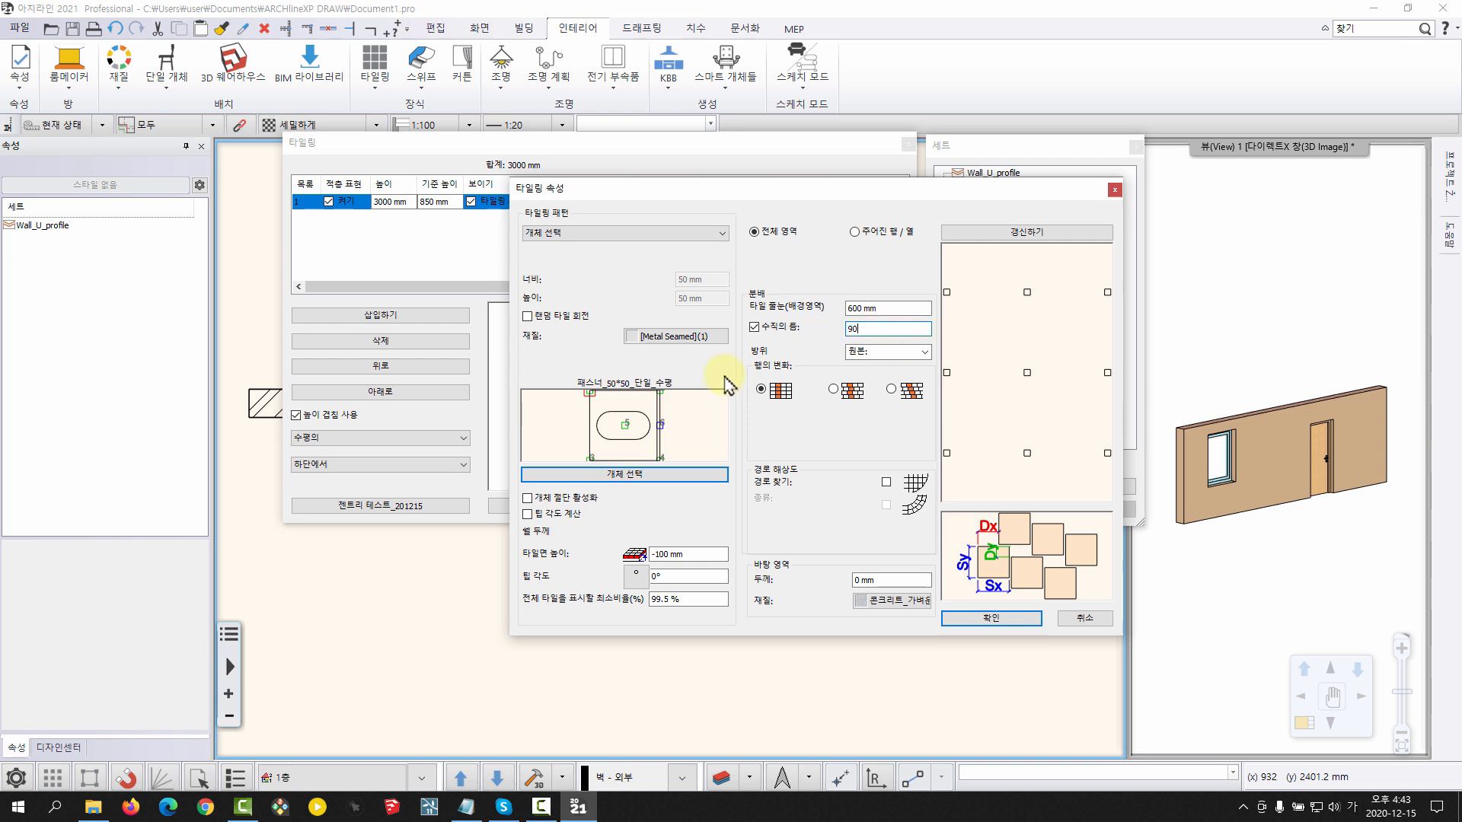
key(Return)
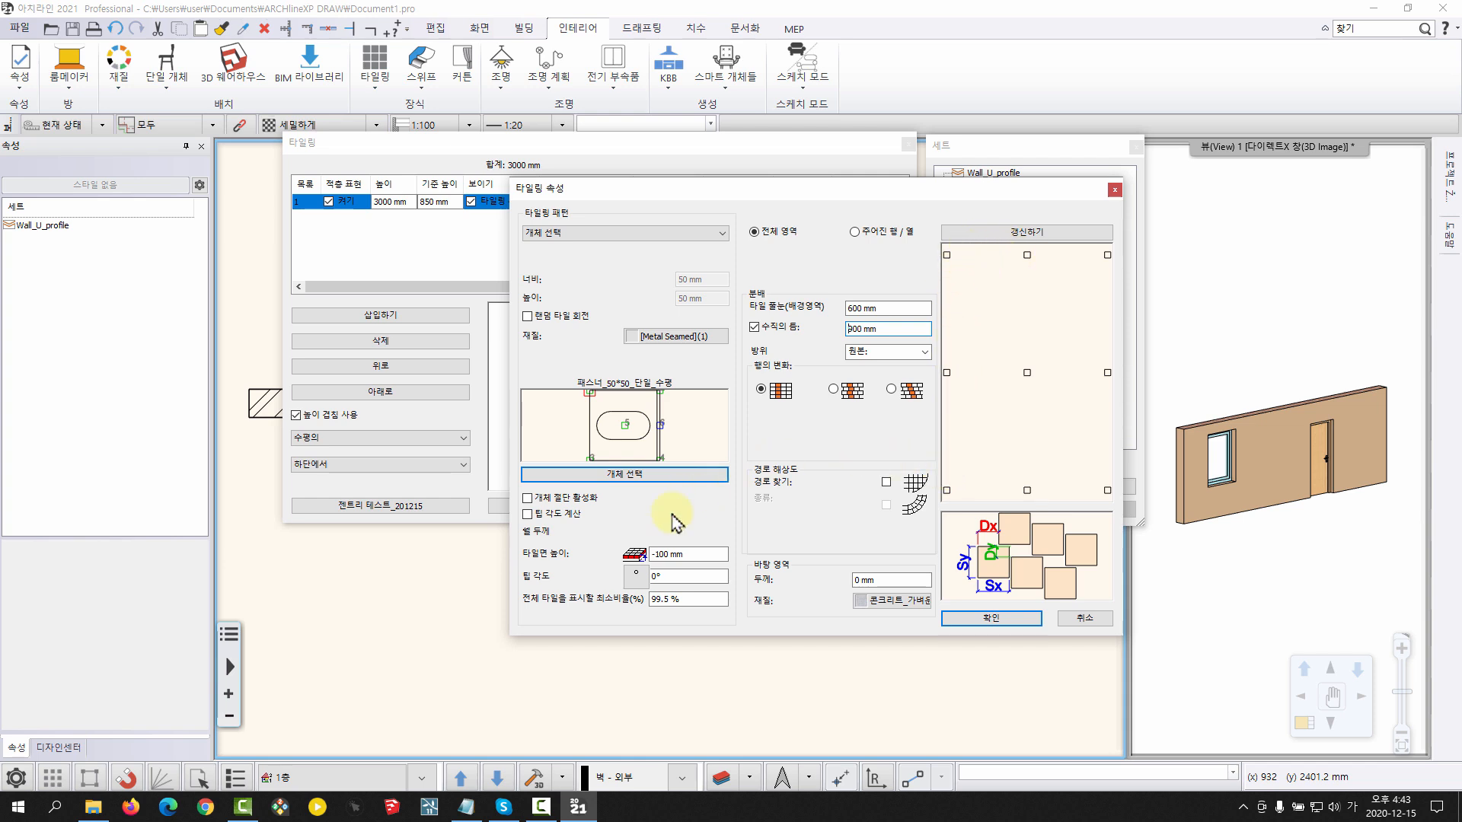
Set the tile plane height (타일면 높이) to 0 and accept the tiling properties
drag(697, 552, 567, 549)
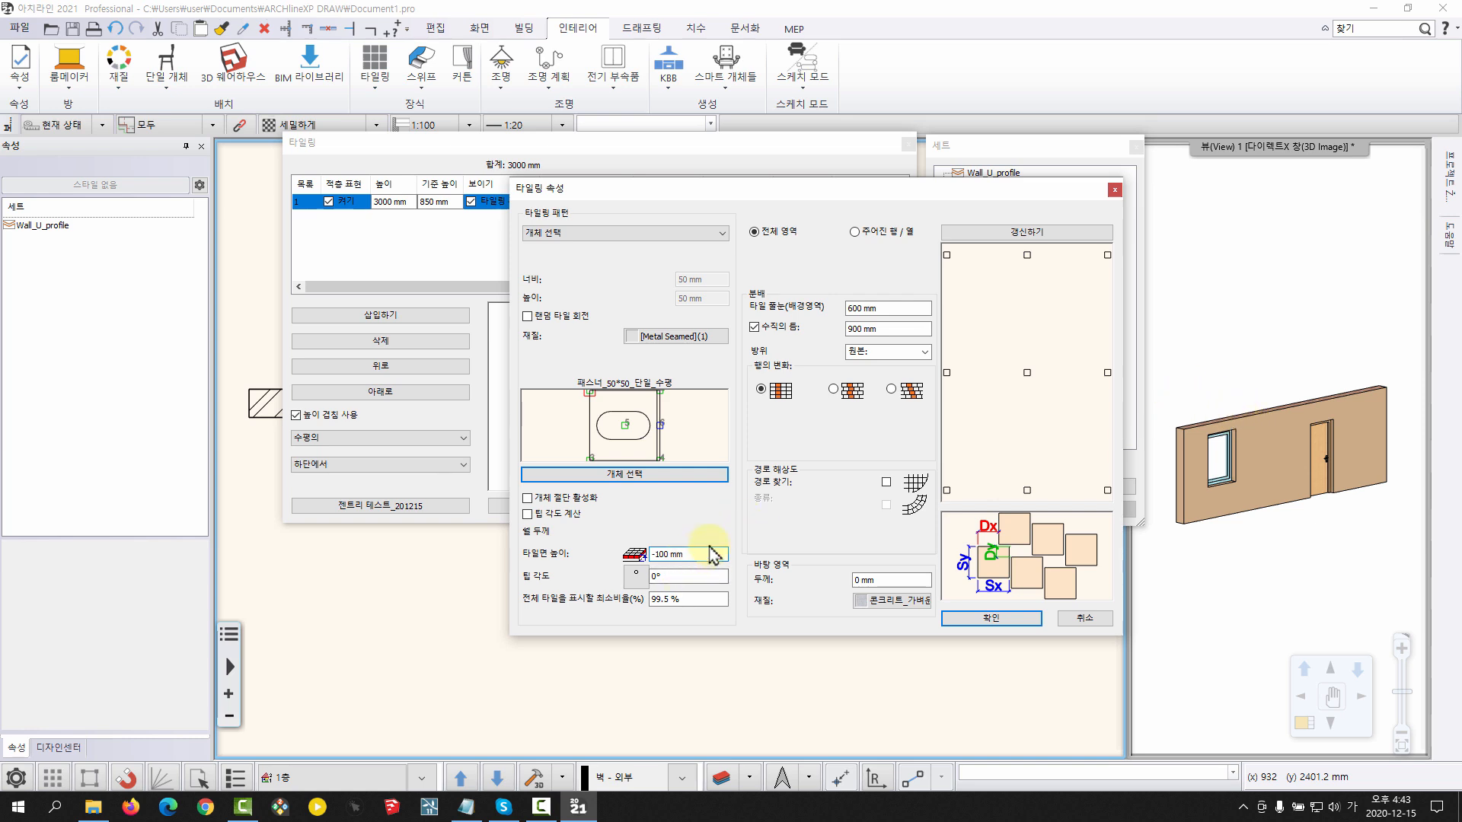
click(693, 553)
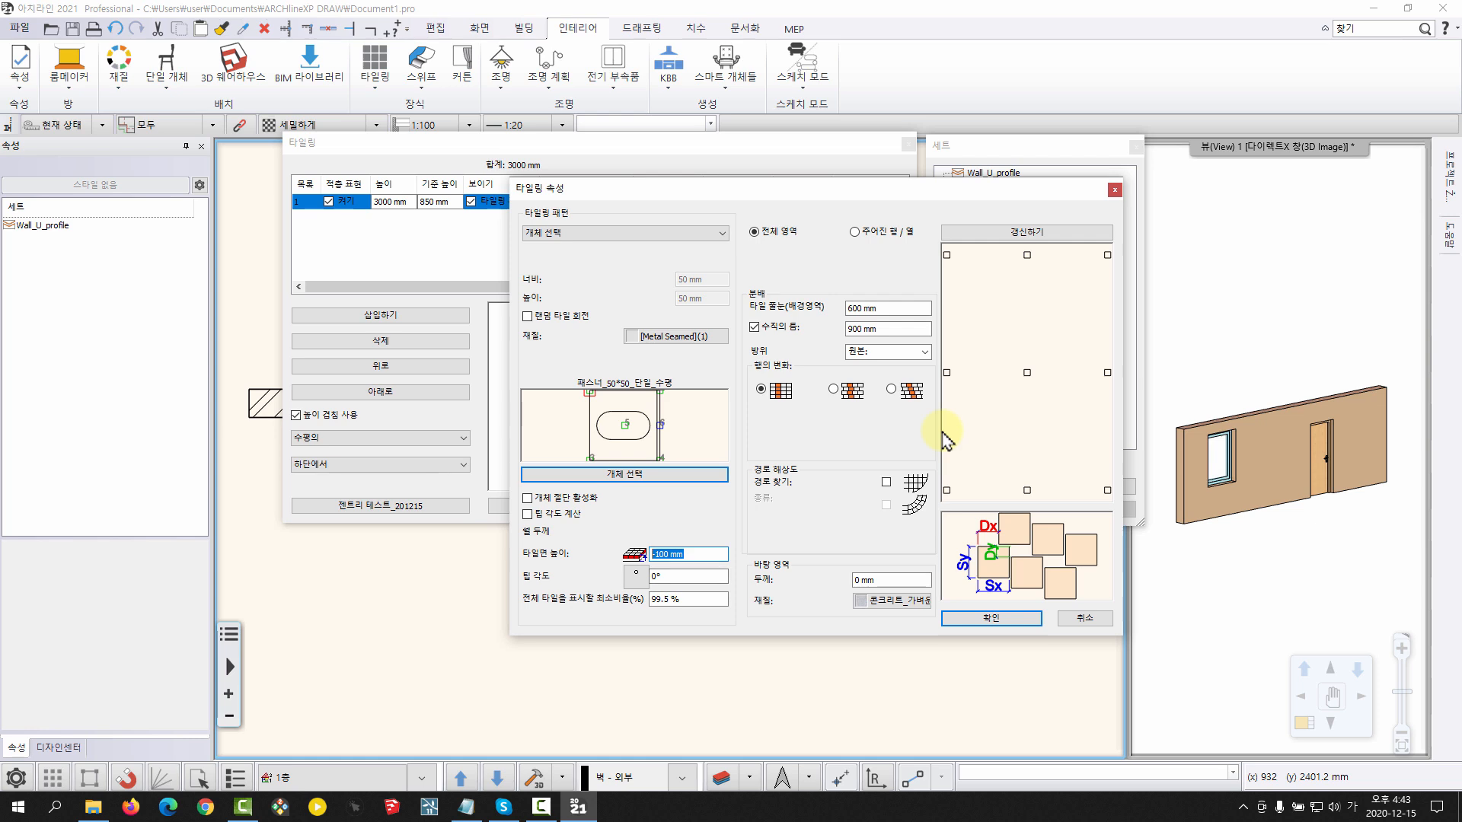
click(684, 551)
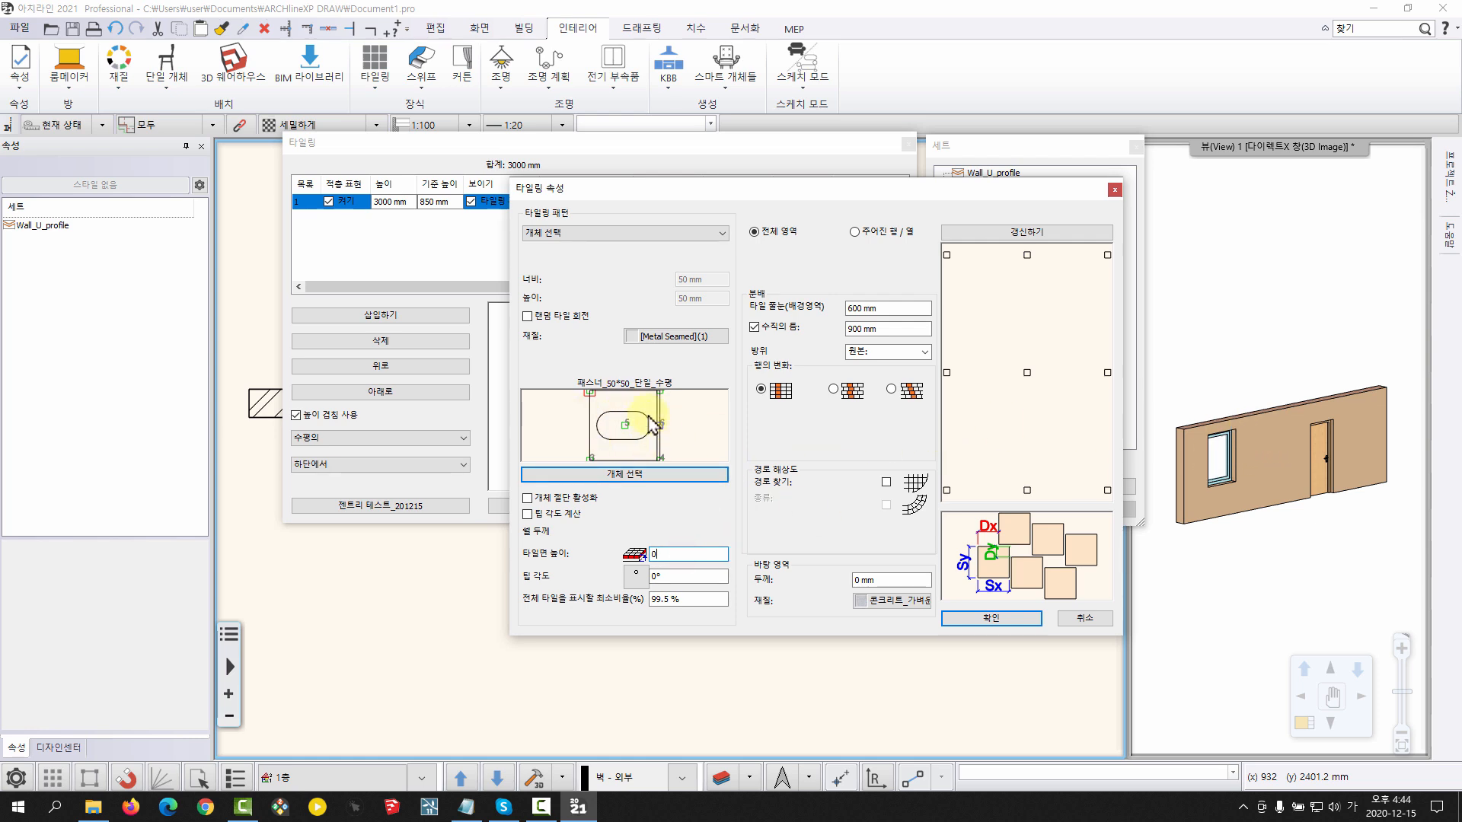
click(982, 618)
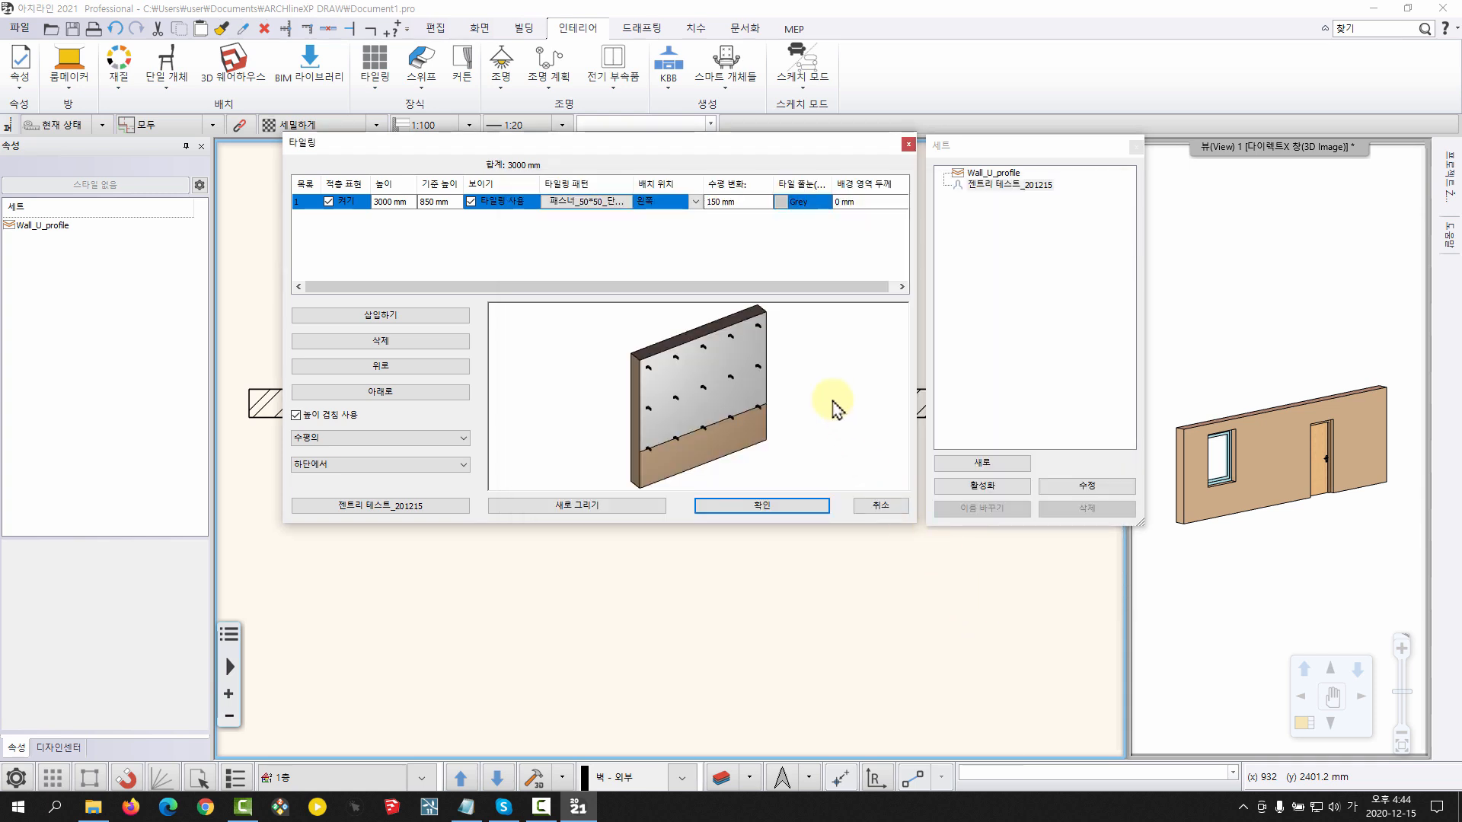
Examine the fastener preview, then switch 타일링 사용 off and back on for the layer, redrawing the preview to compare
scroll(686, 384, up, 5)
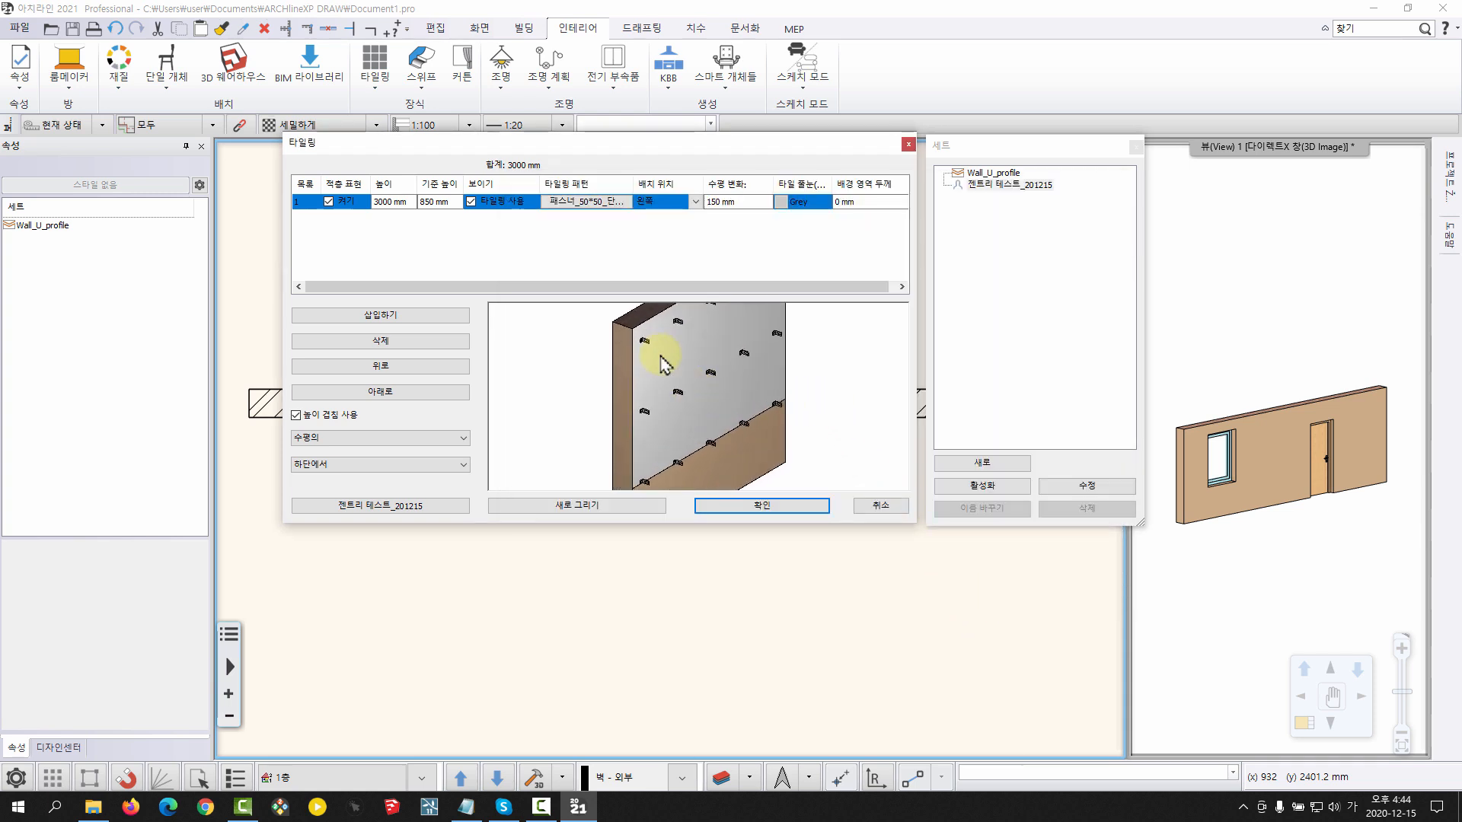
drag(672, 380, 629, 408)
scroll(630, 403, down, 3)
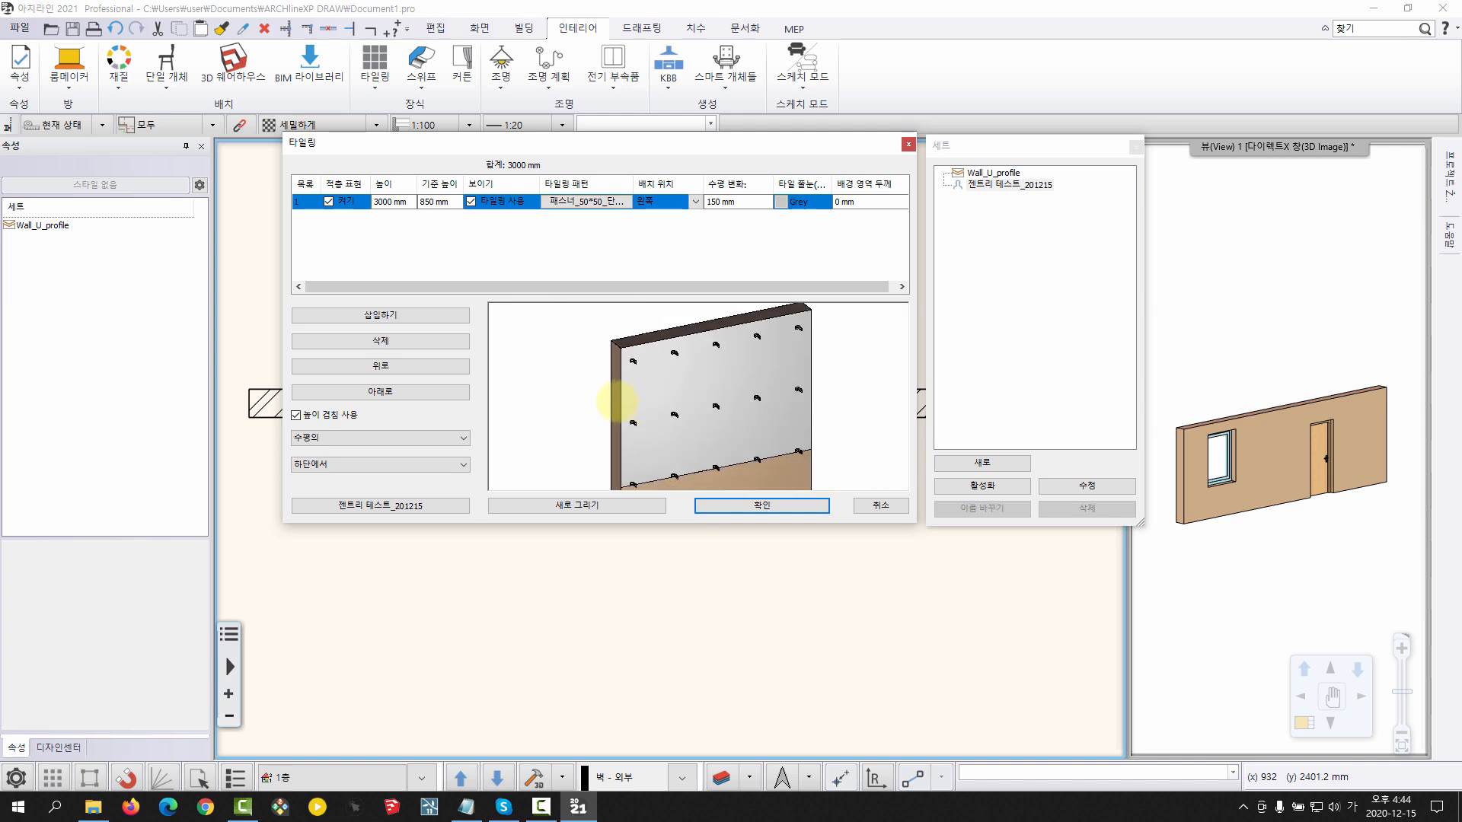
click(470, 201)
click(567, 505)
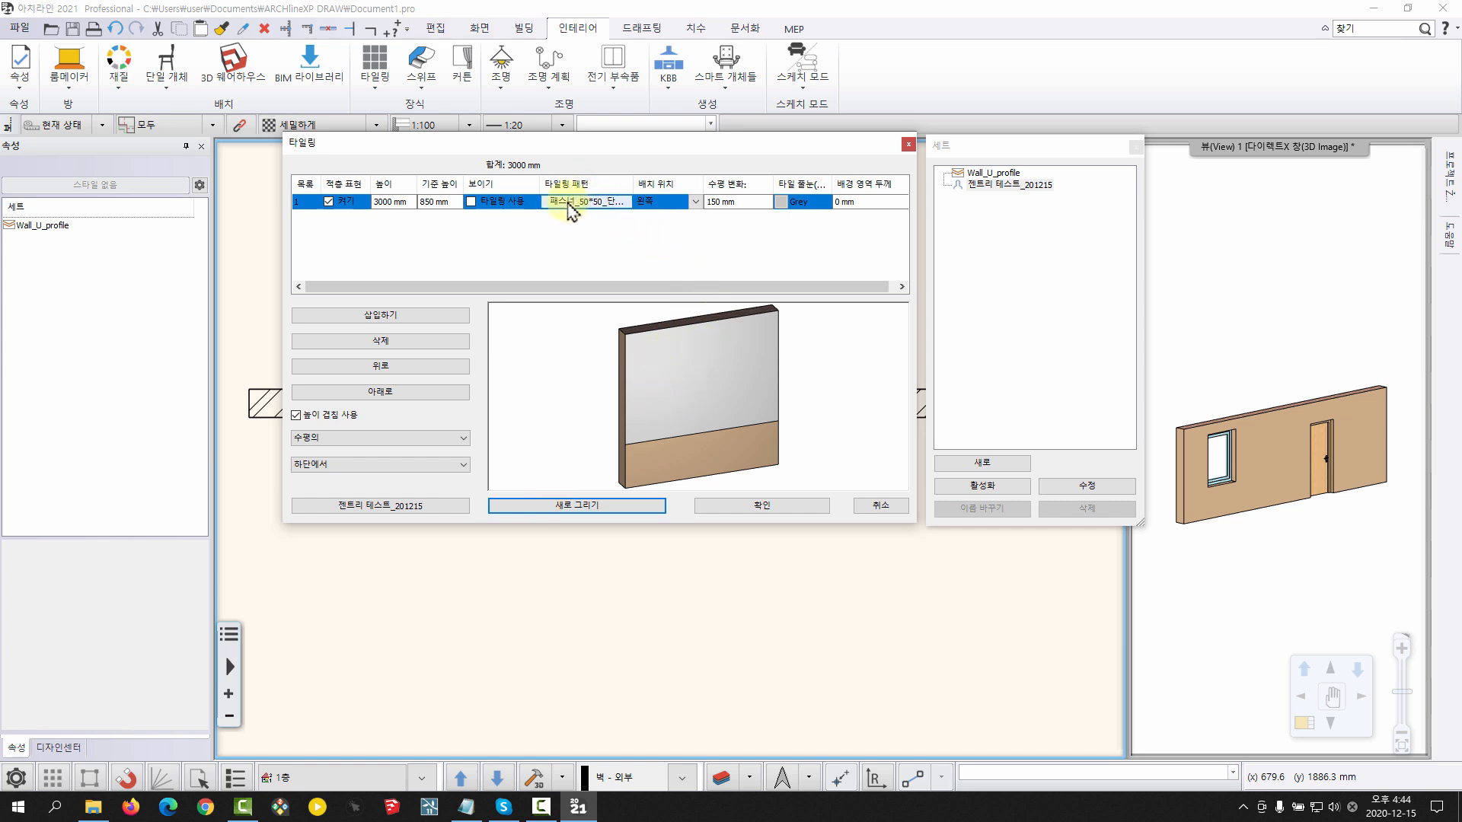
click(471, 201)
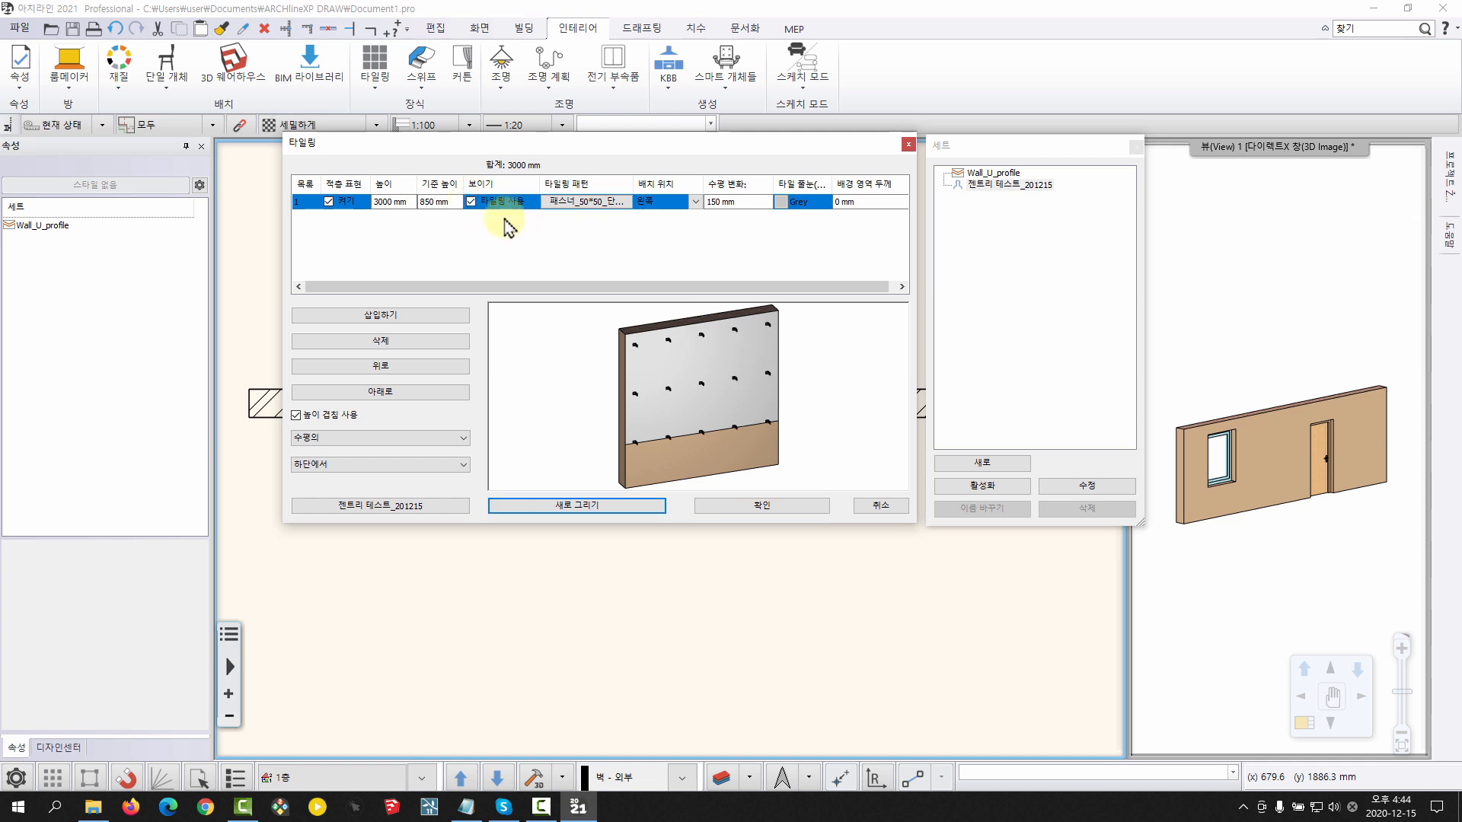
click(470, 201)
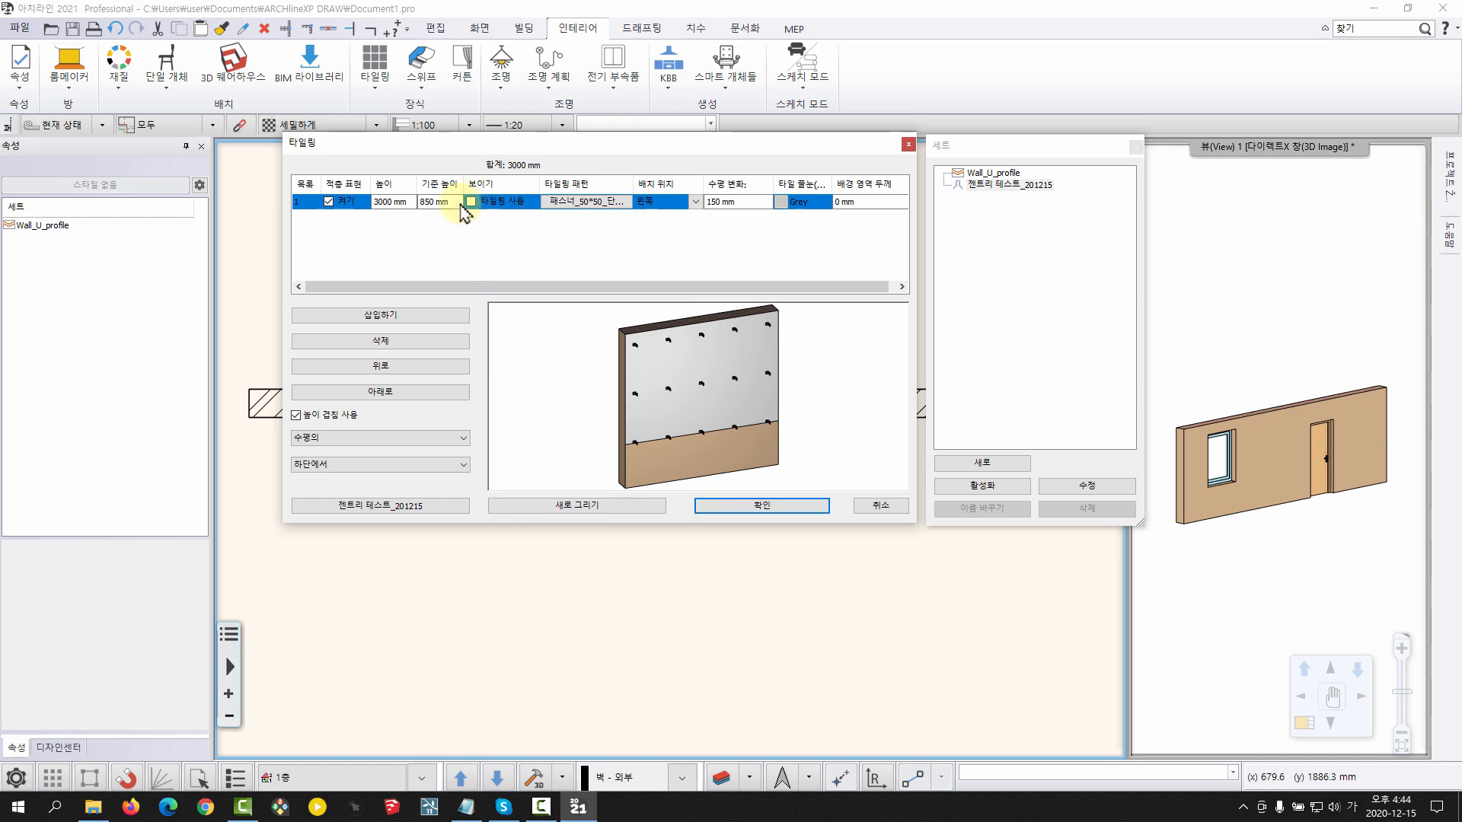
click(471, 201)
click(539, 505)
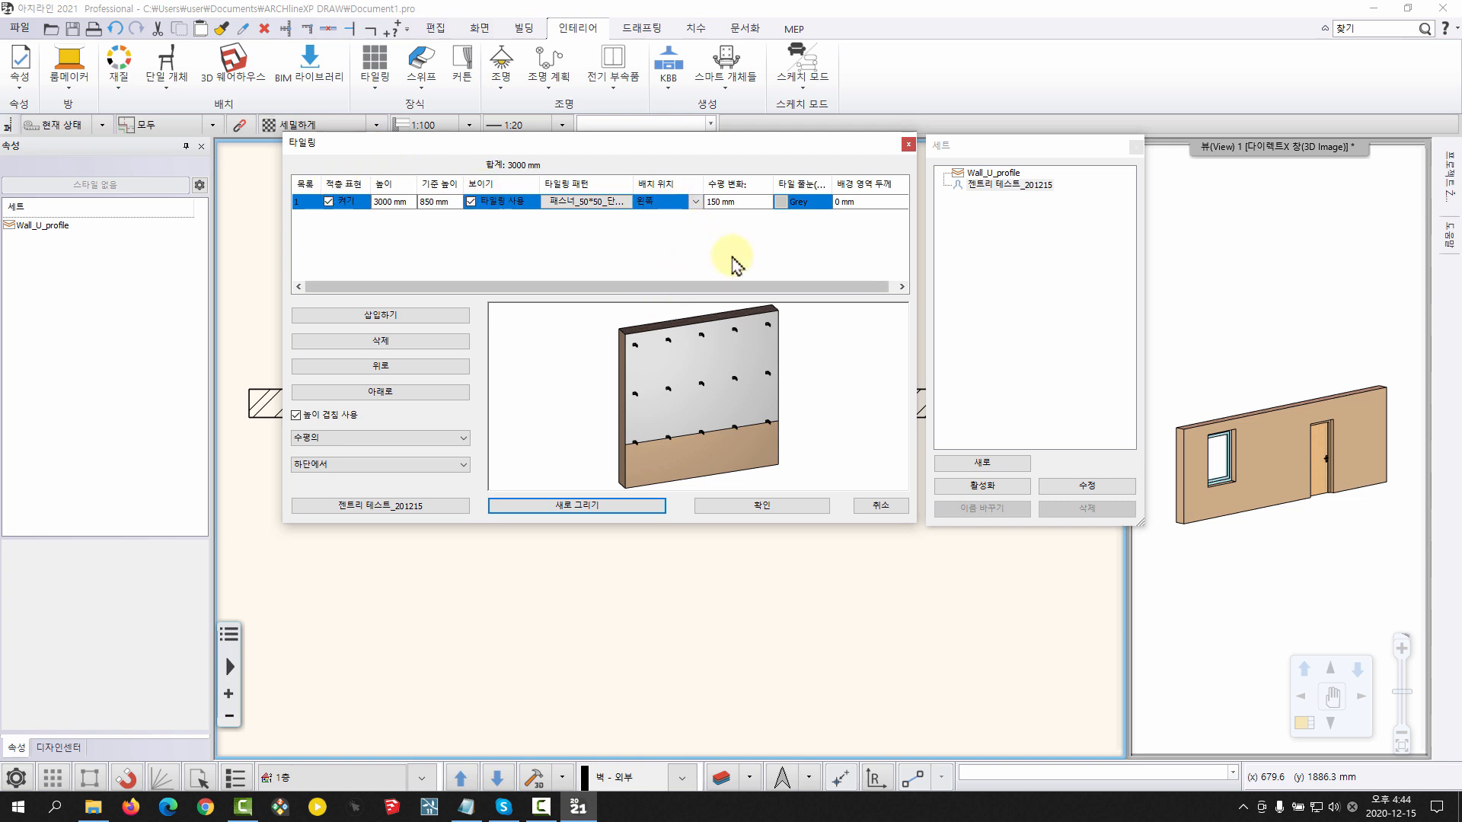
Set the fastener layer's horizontal offset (수평 변화) to 100 mm, redraw the preview and check the fasteners nearest the wall edge
click(735, 203)
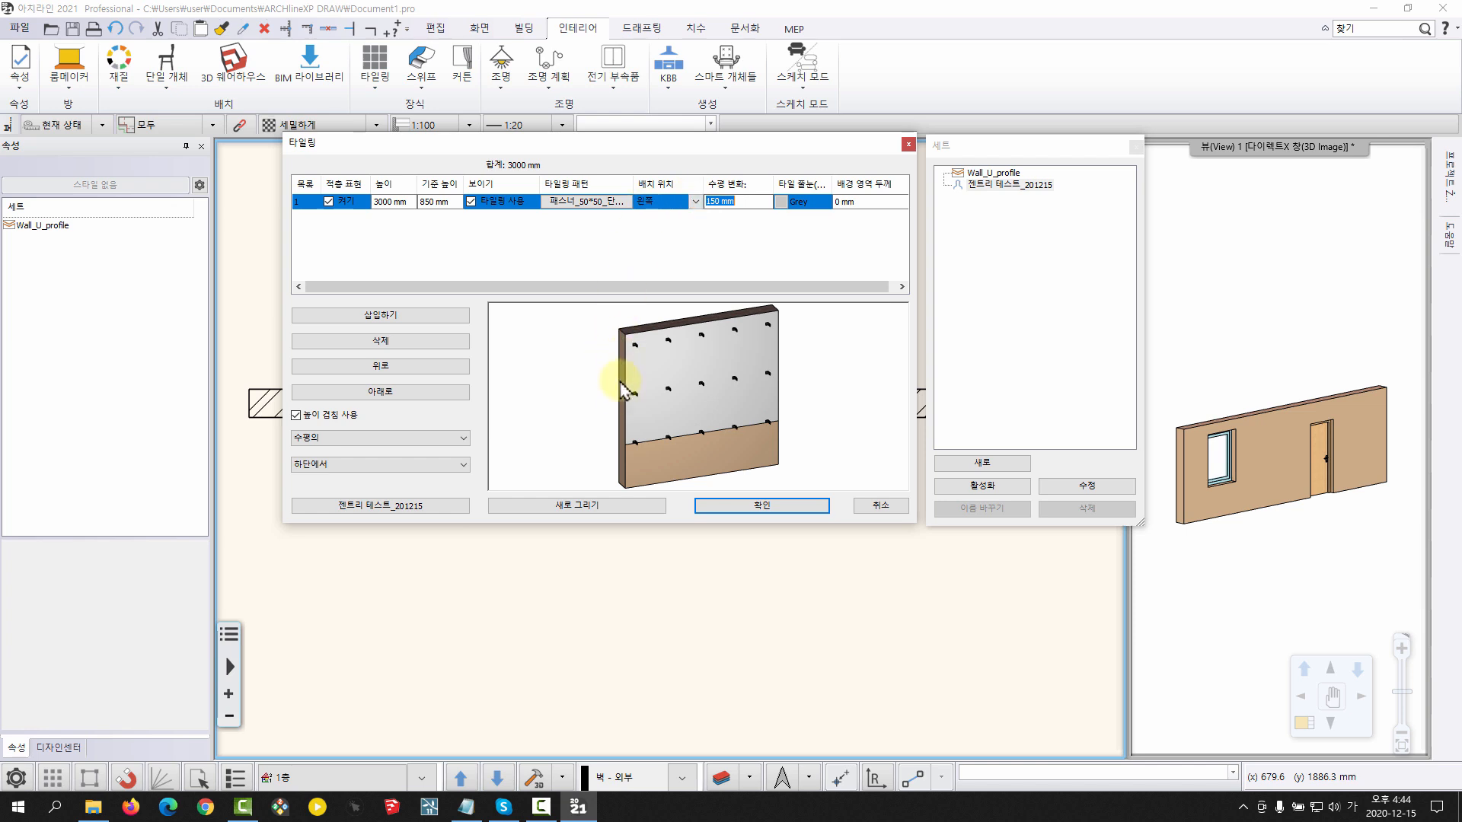
middle_drag(656, 352, 659, 354)
scroll(657, 352, up, 5)
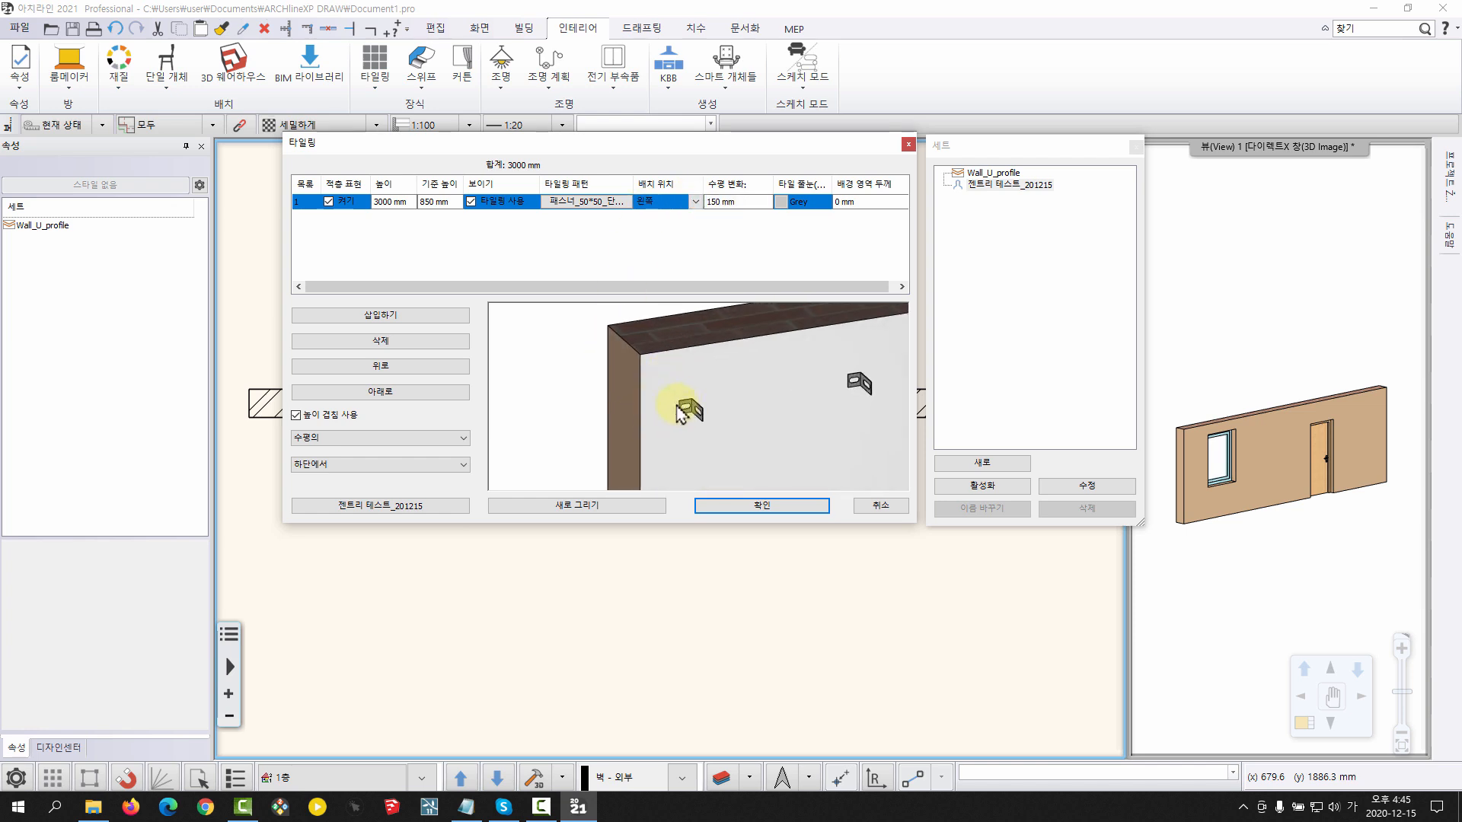
click(739, 201)
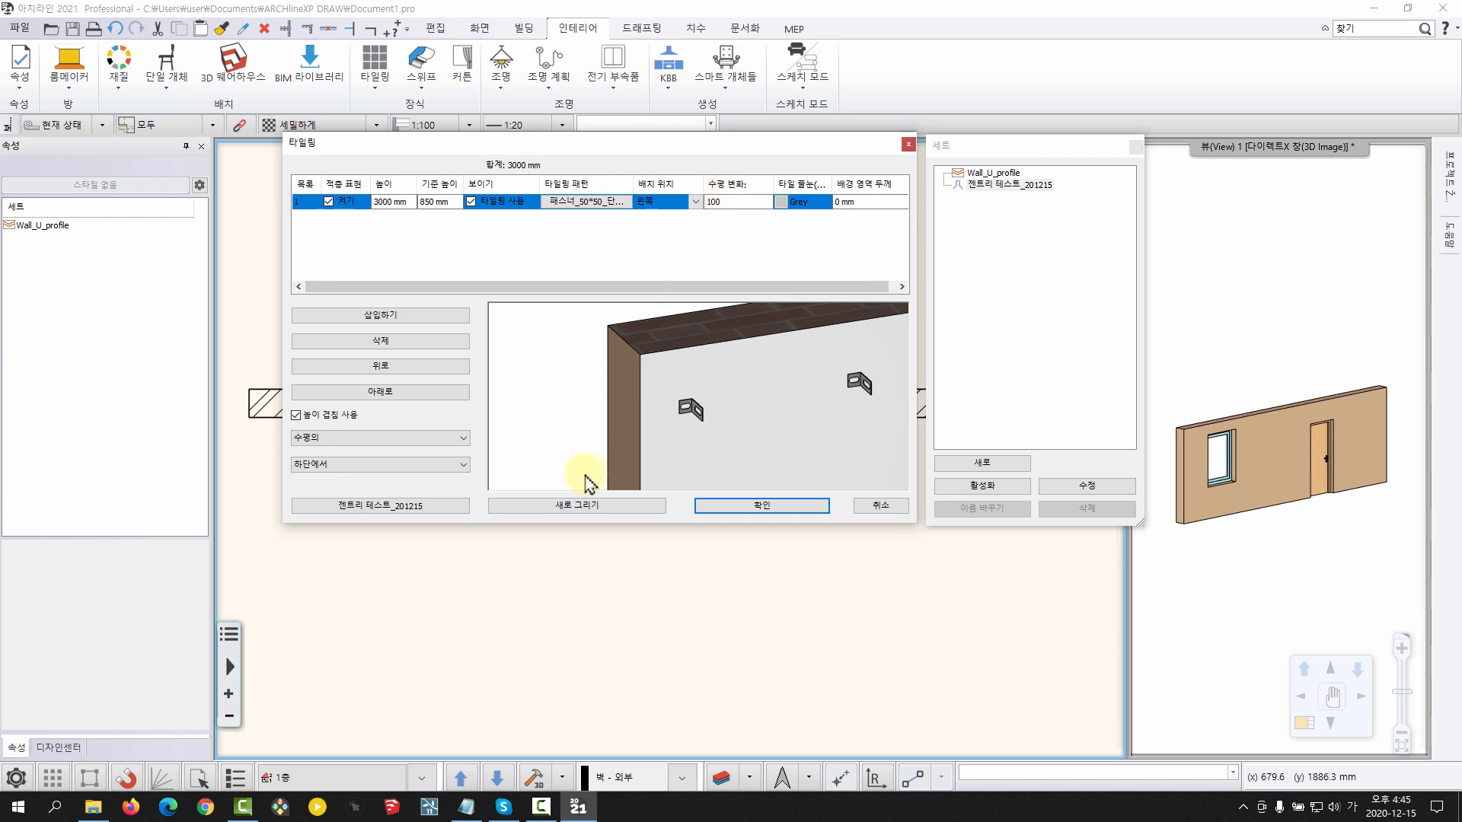
click(578, 508)
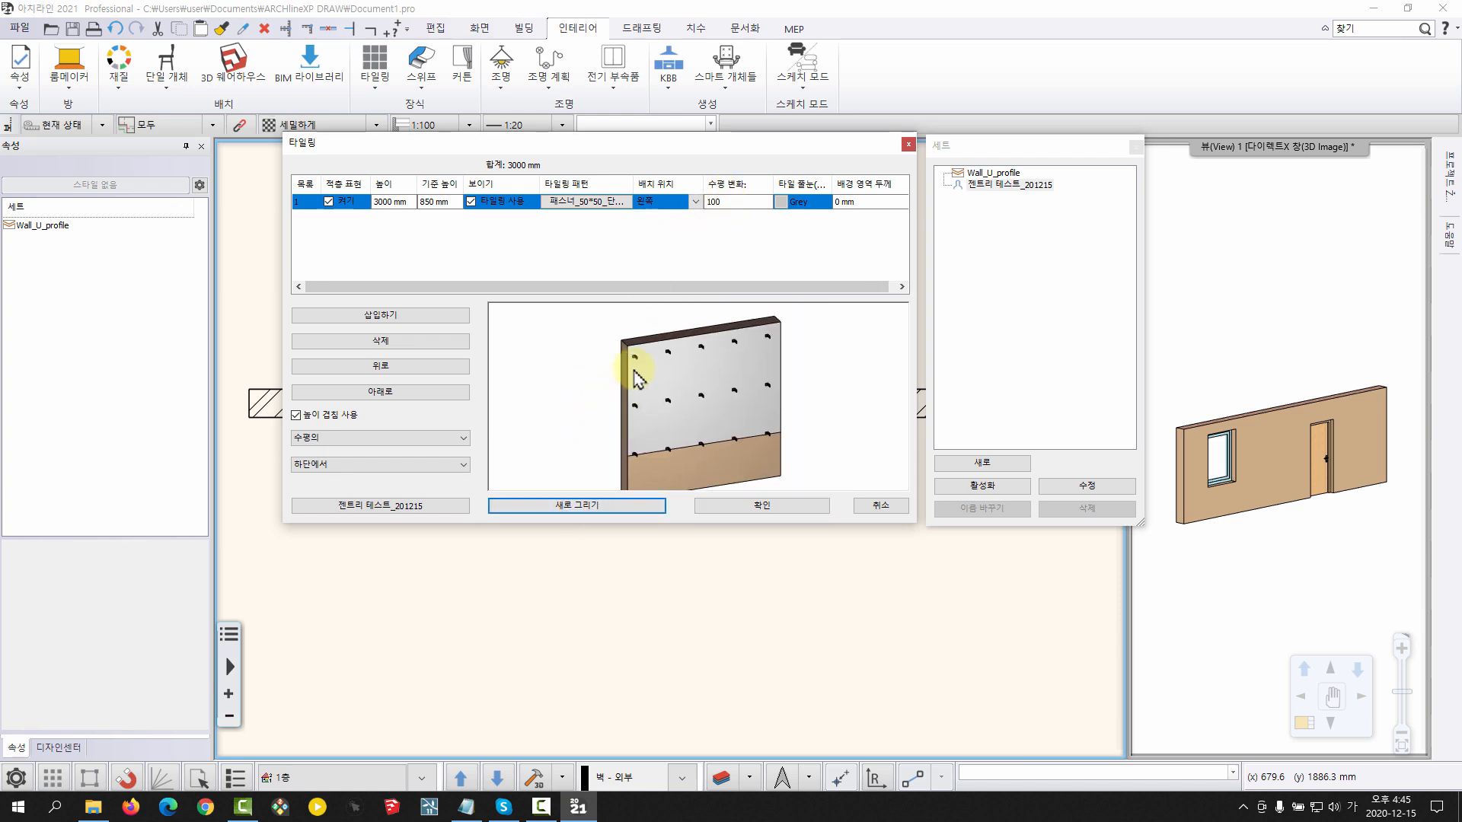
scroll(670, 377, up, 2)
scroll(678, 380, up, 2)
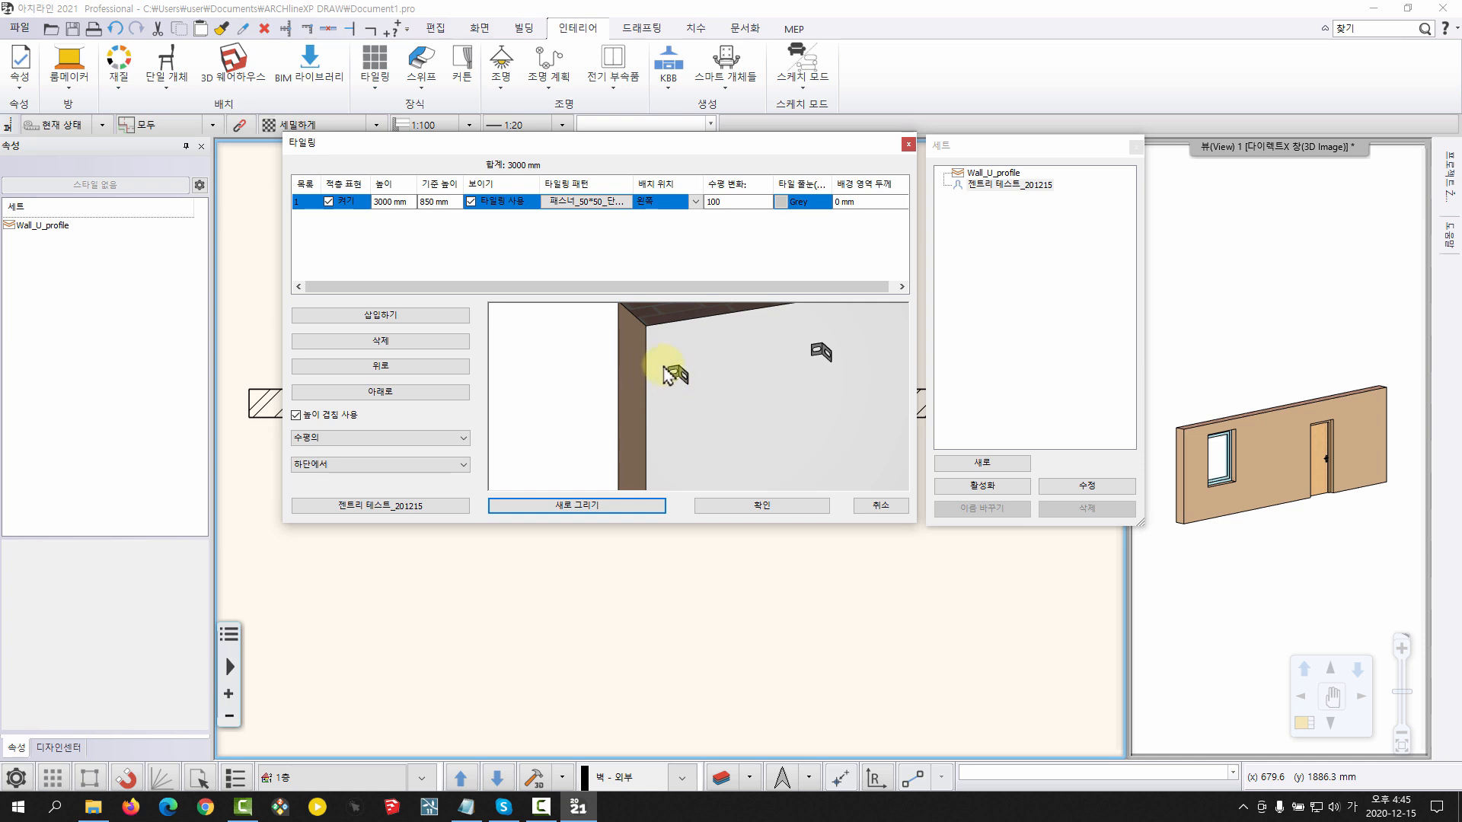
scroll(663, 375, down, 3)
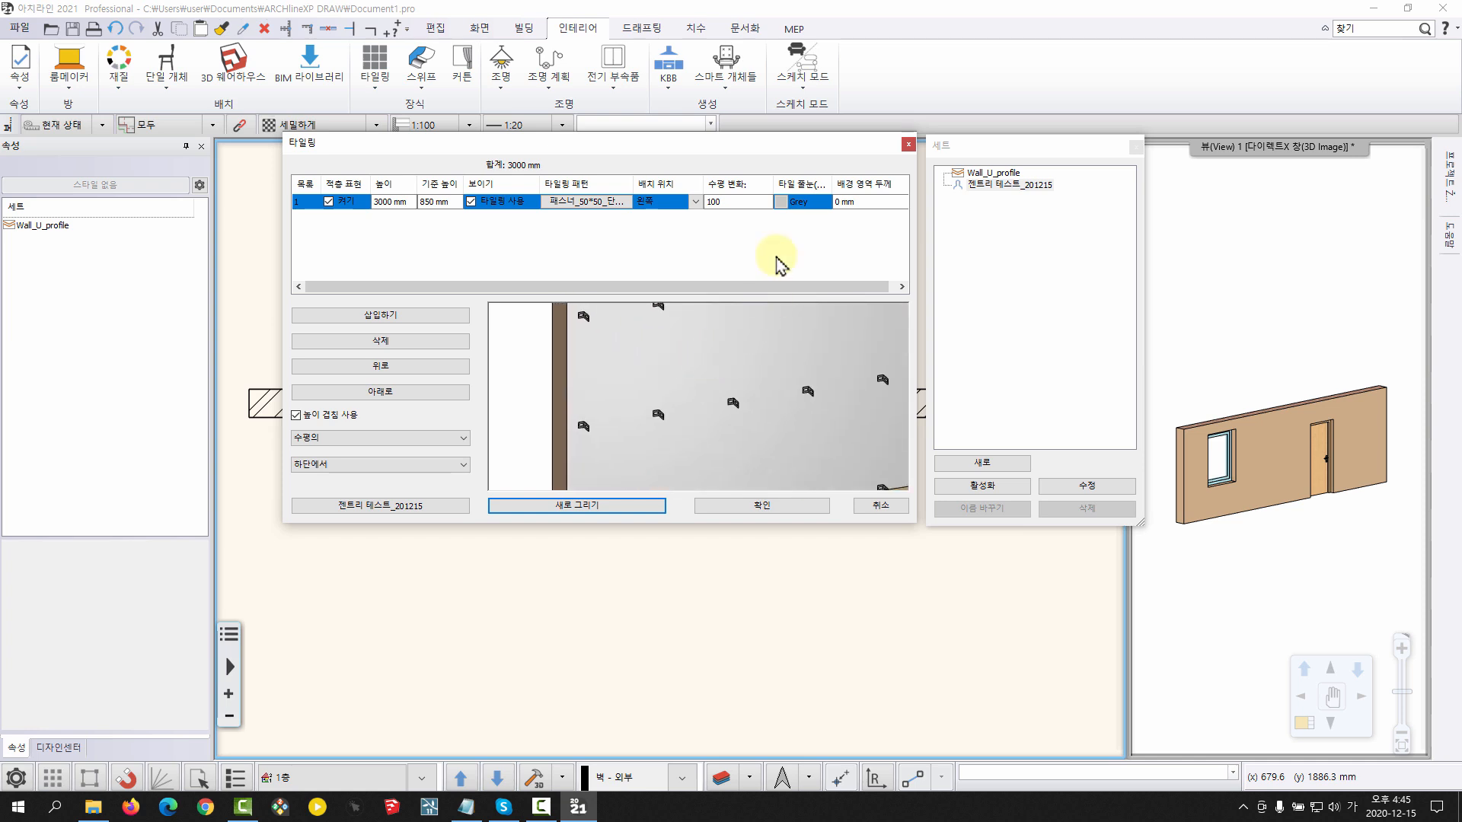
Preview the fastener layer with a thicker background area (배경 영역 두께), and return the thickness to 0 mm
mouse_move(834, 183)
mouse_down()
mouse_move(868, 180)
mouse_move(836, 181)
mouse_up()
scroll(655, 386, down, 3)
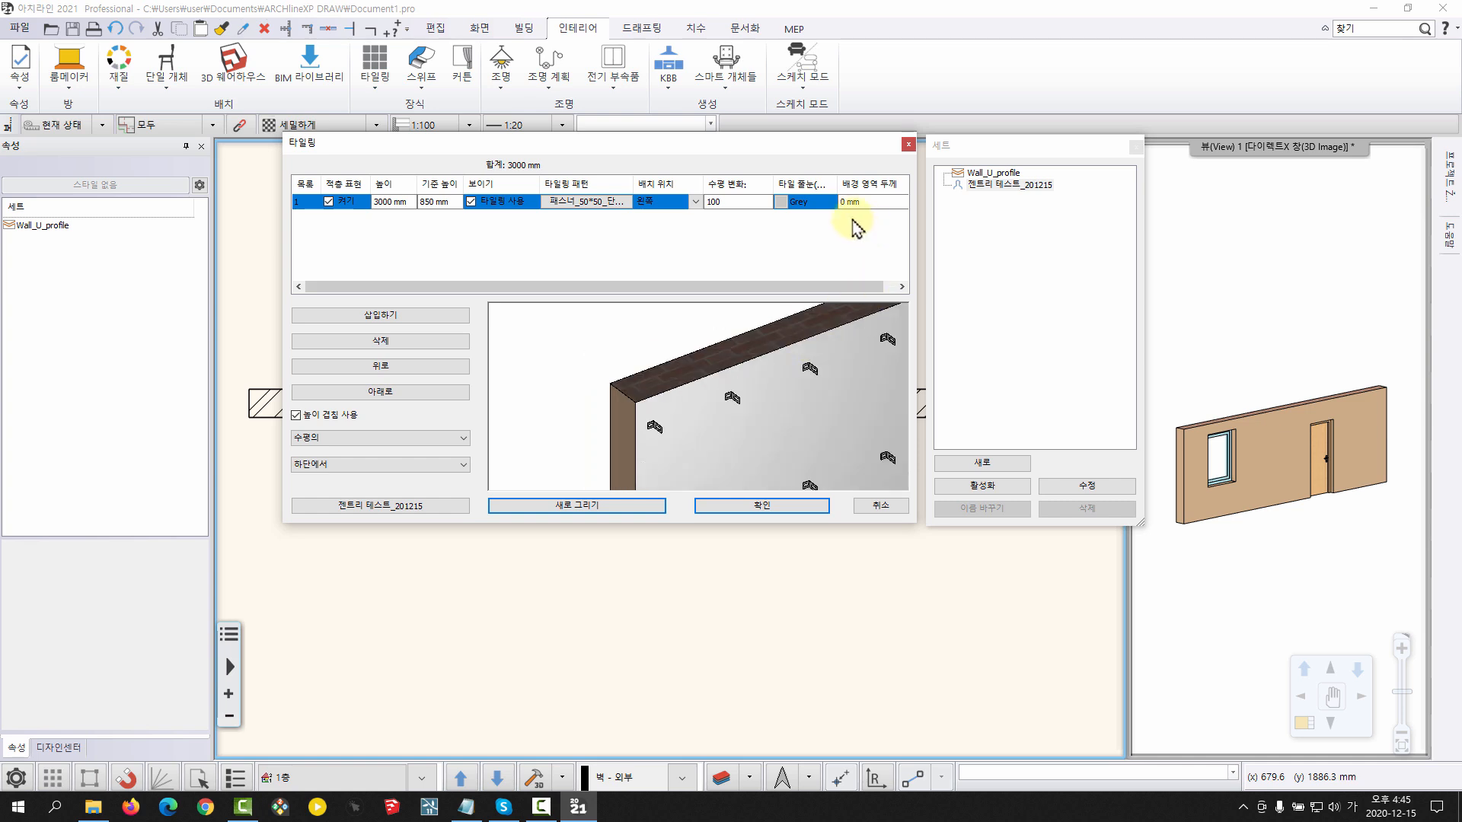
mouse_move(679, 308)
middle_down()
mouse_move(708, 430)
mouse_move(683, 326)
middle_up()
click(871, 204)
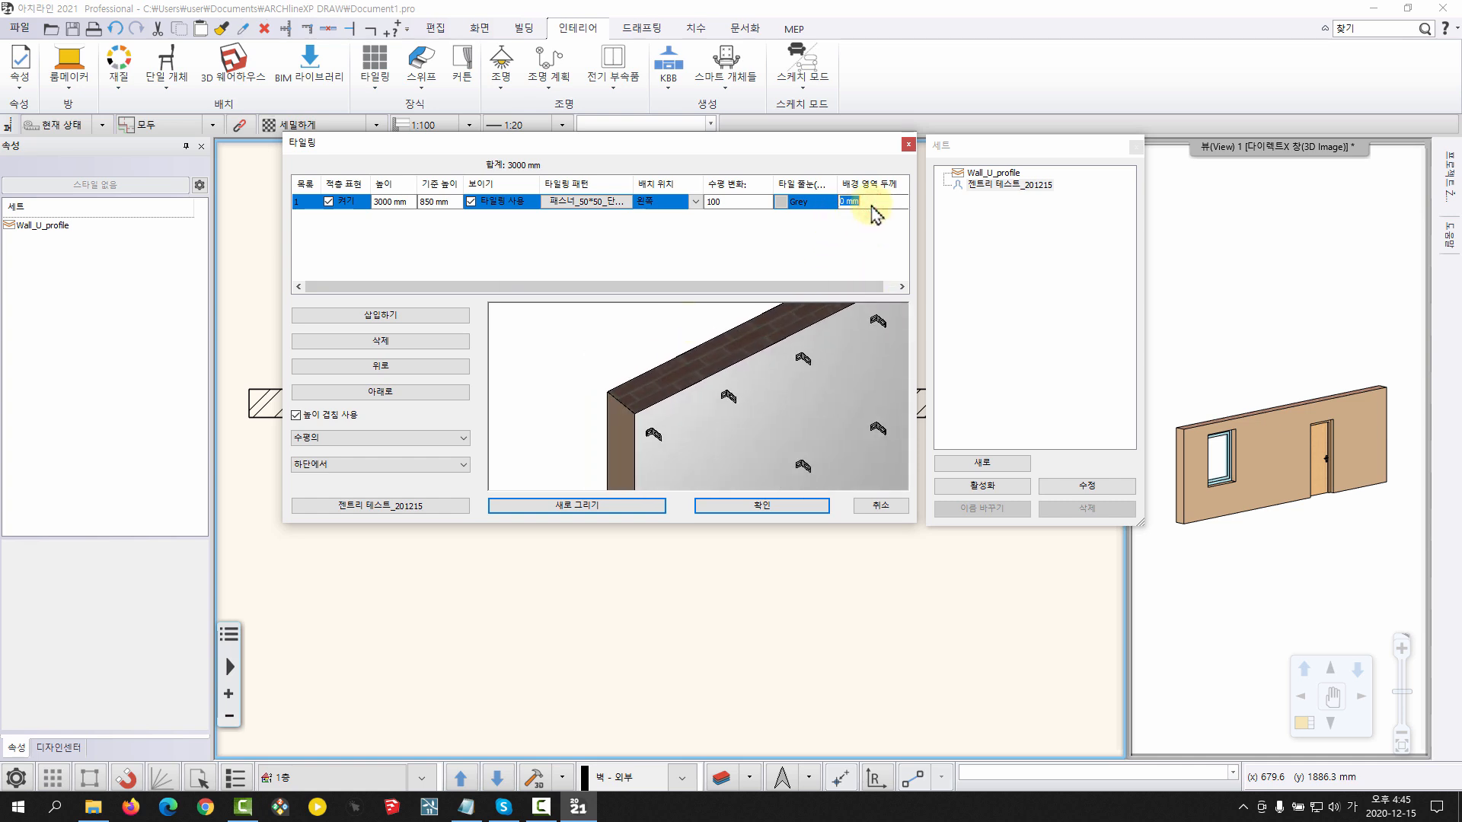
click(564, 506)
scroll(666, 396, up, 3)
click(858, 202)
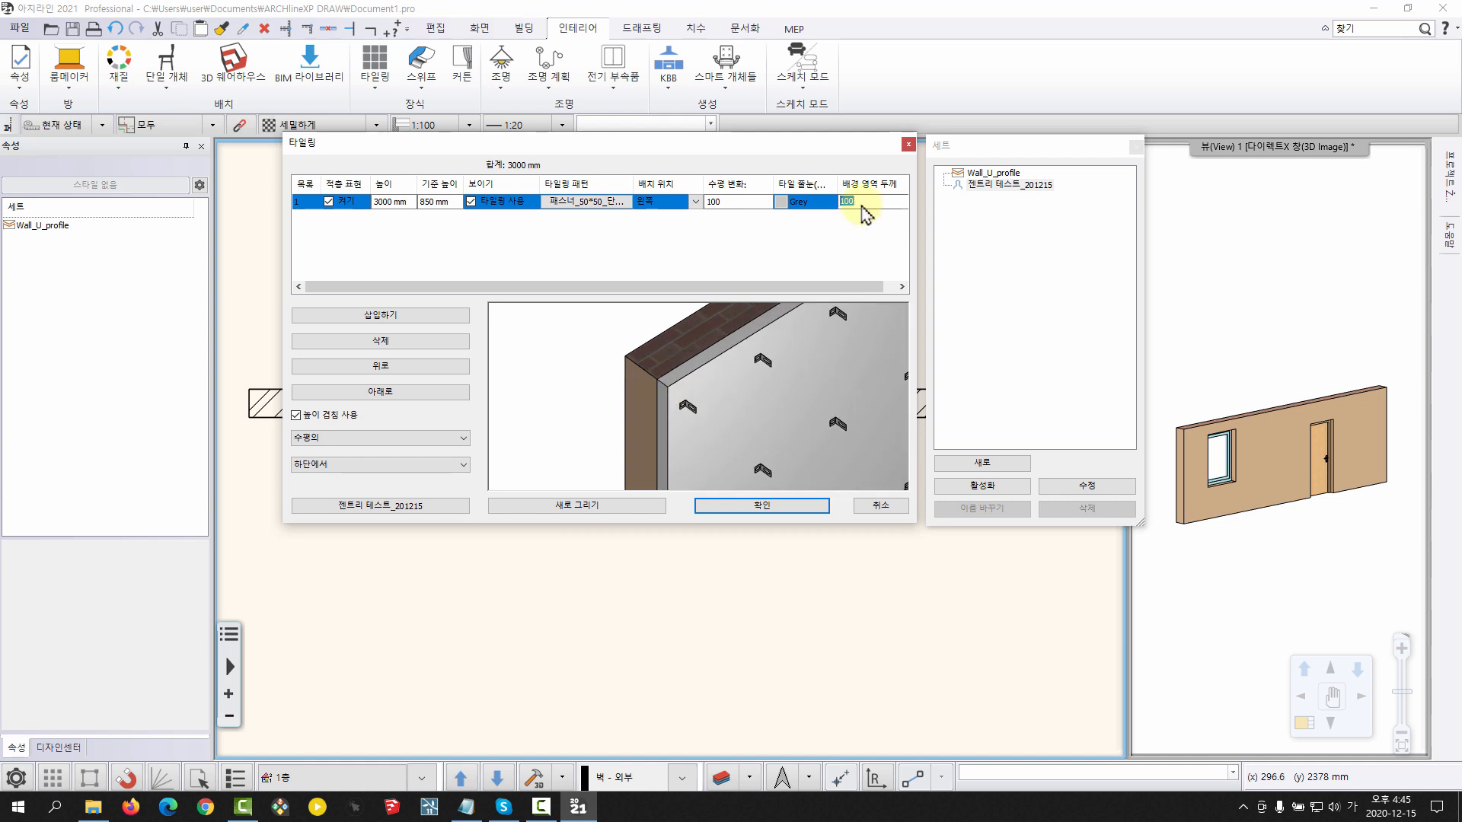
click(592, 506)
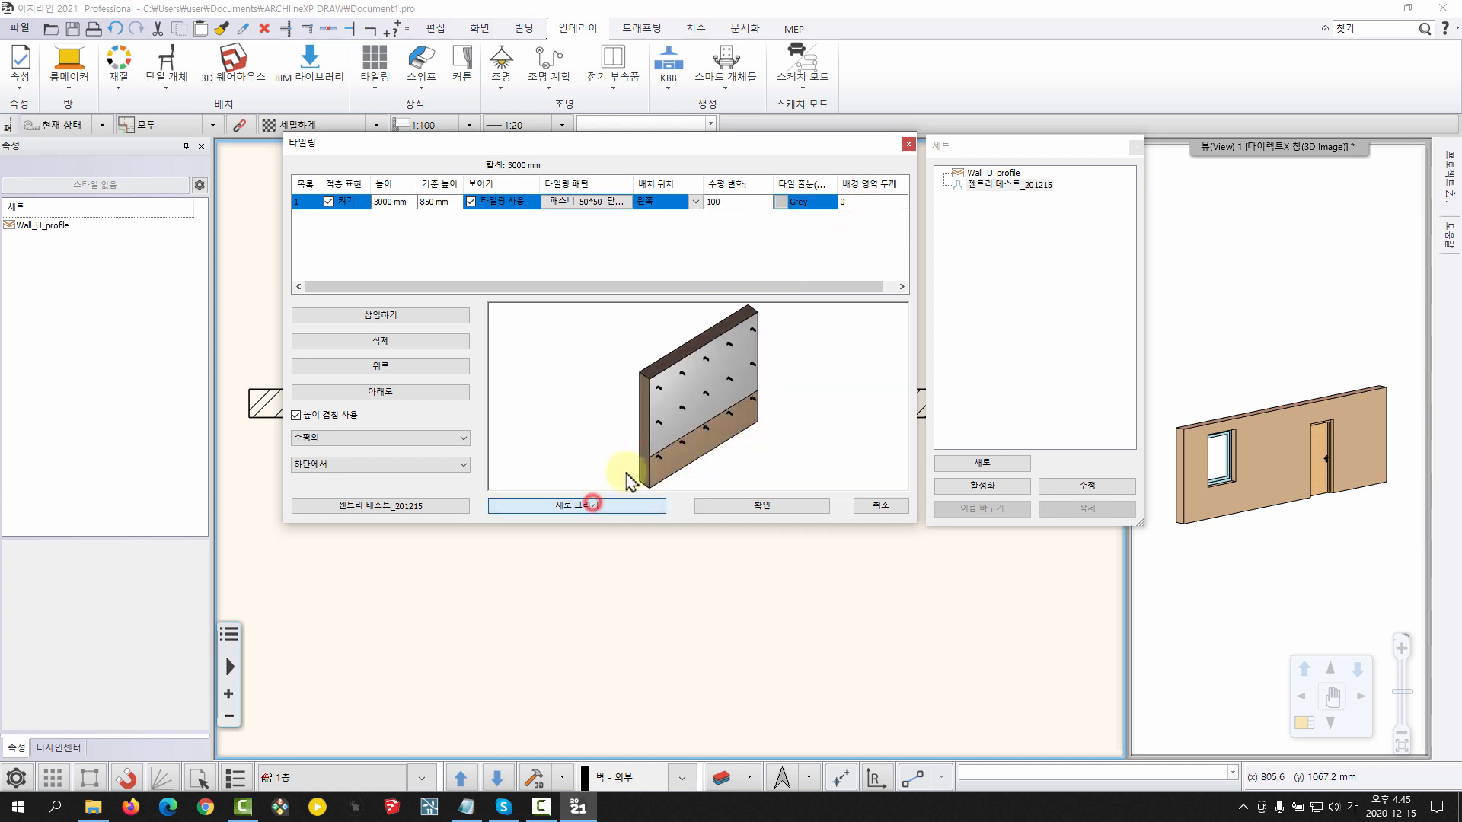
drag(682, 367, 691, 369)
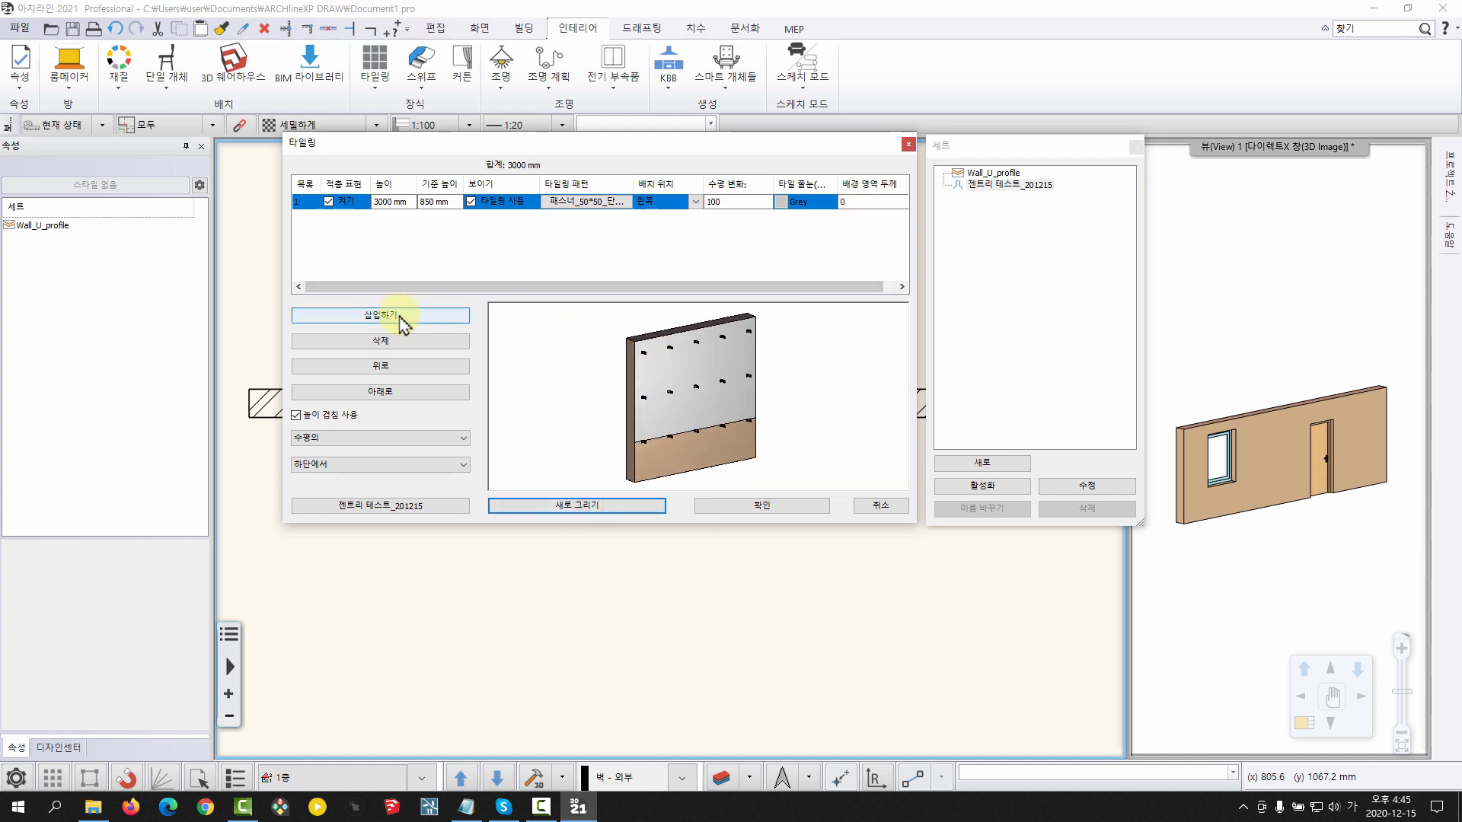
Insert a second tiling layer and set its base height (기준 높이) to 0 mm
click(402, 322)
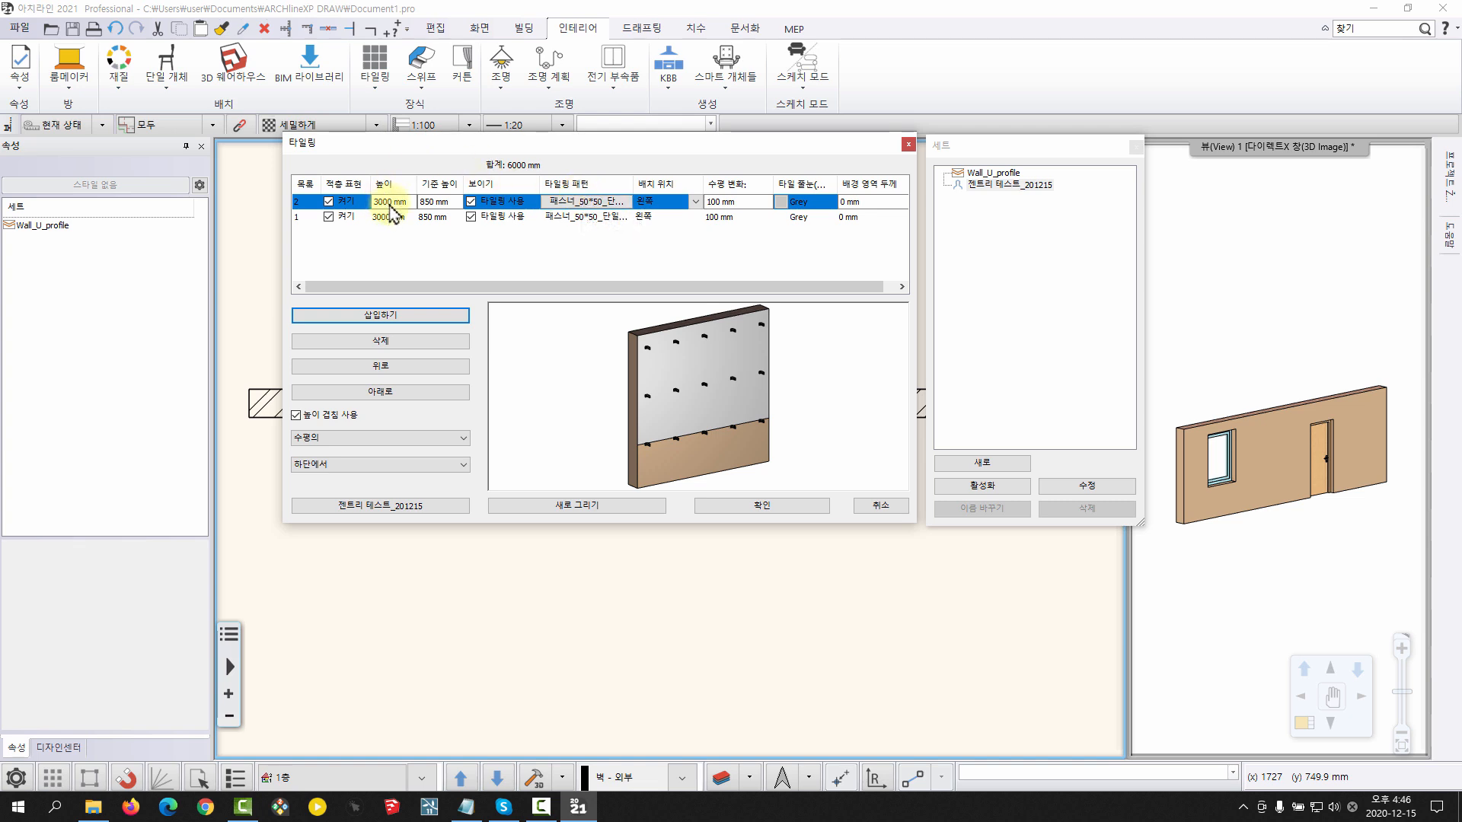
click(450, 202)
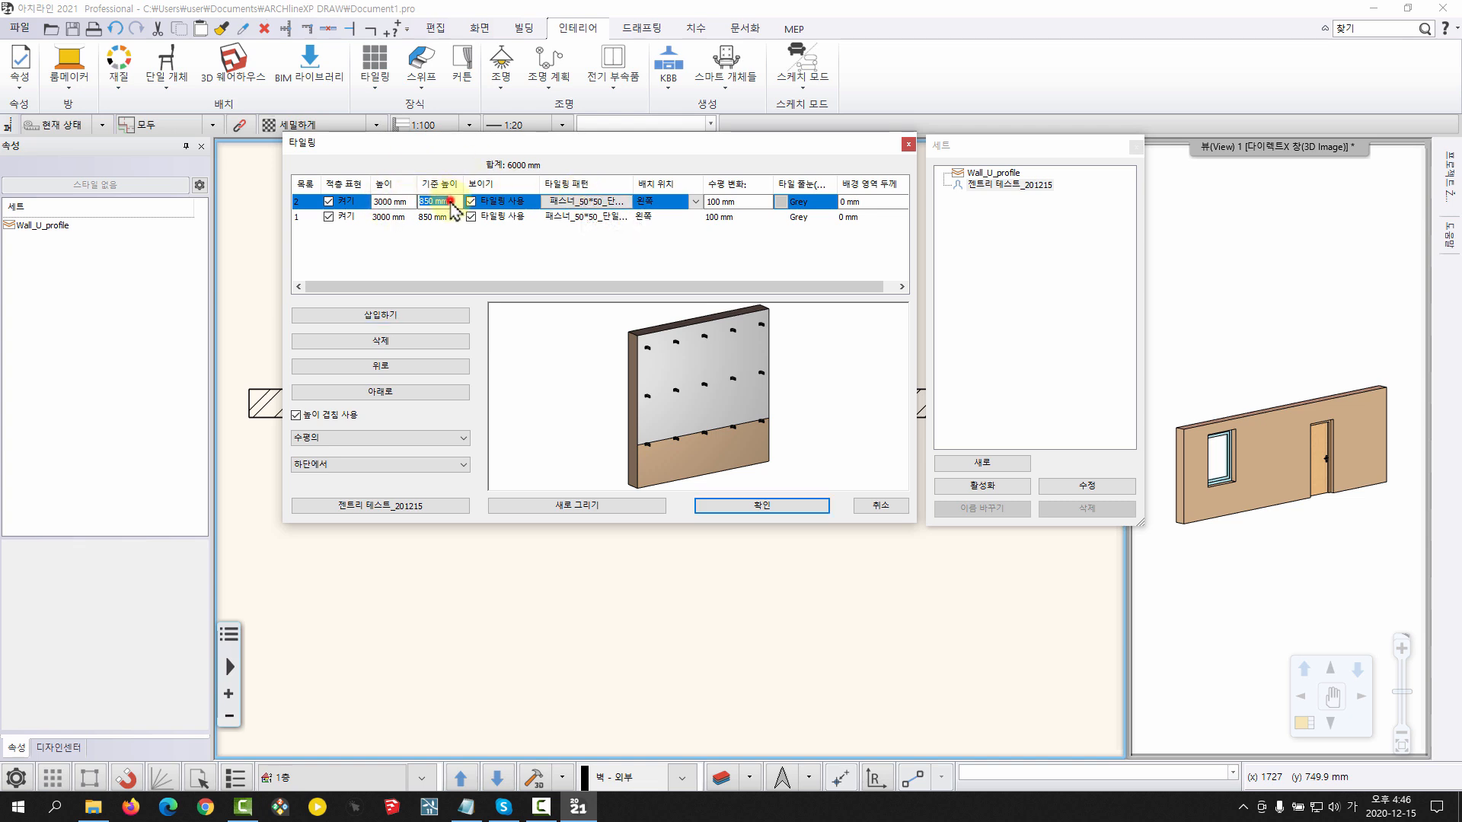
text(0)
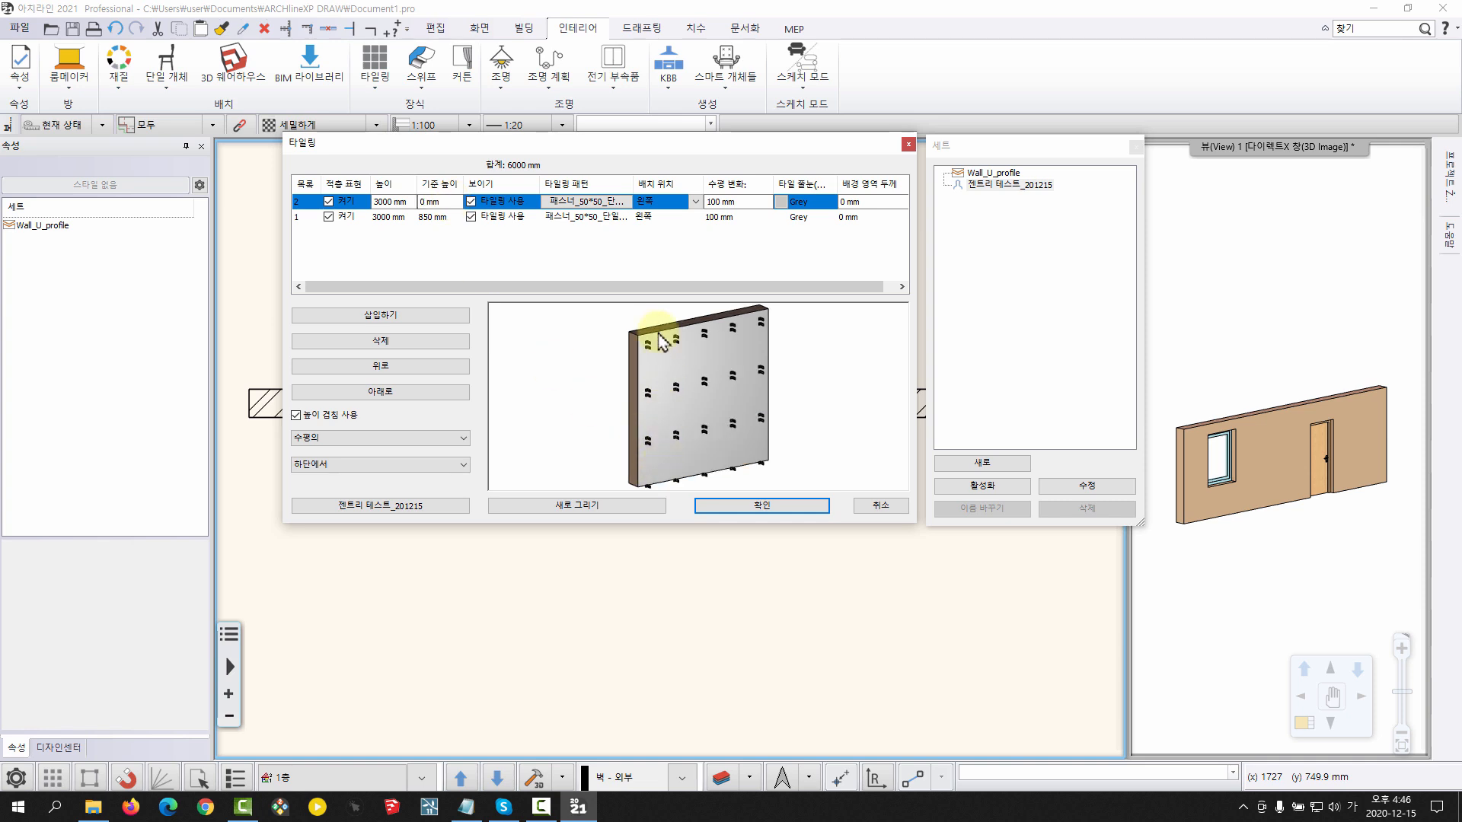
Assign the object 각파이프30*30_수직1200 as the second layer's tiling pattern and refresh the pattern preview
double_click(582, 199)
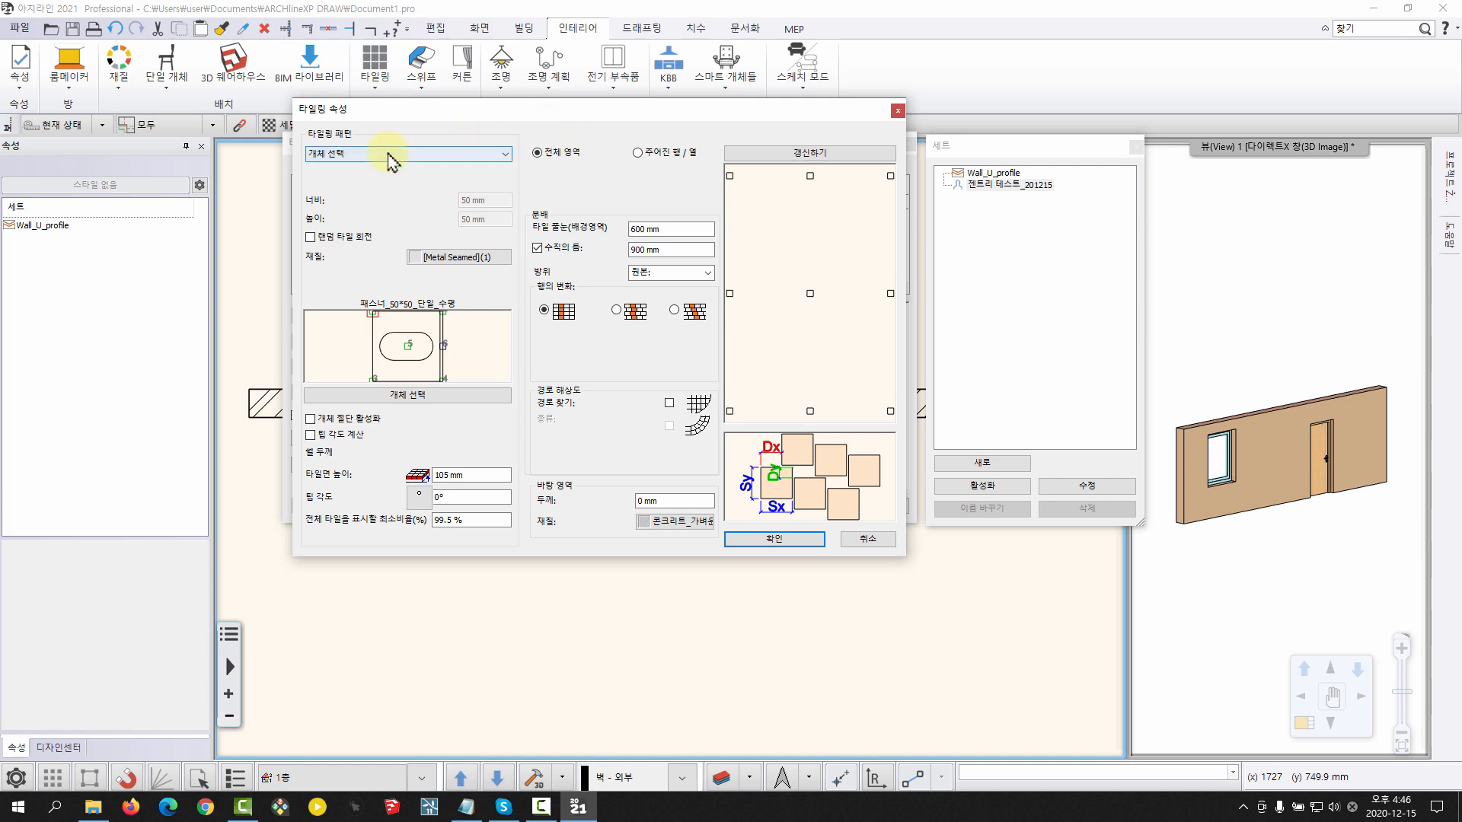
click(425, 396)
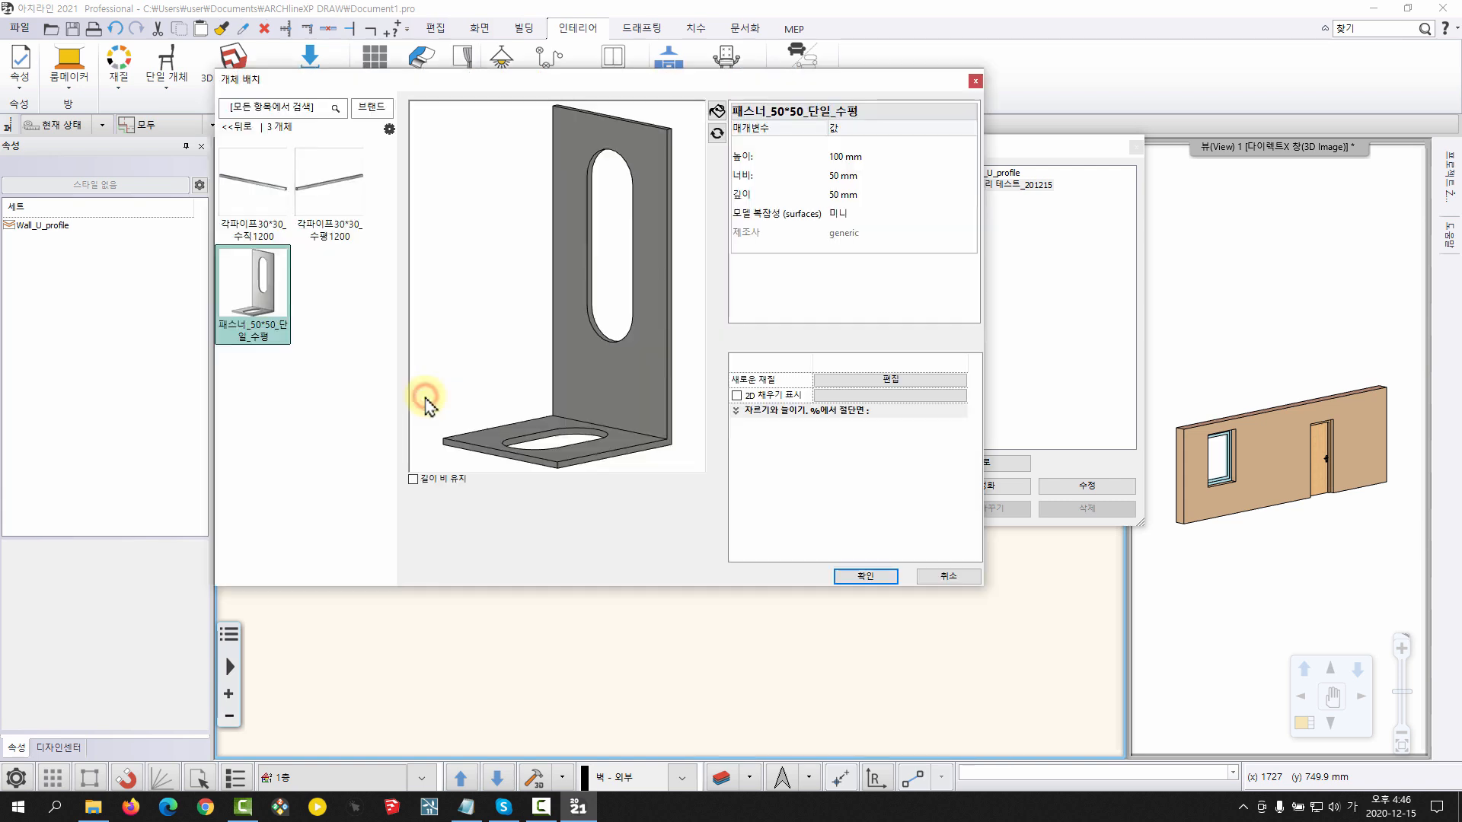
click(272, 187)
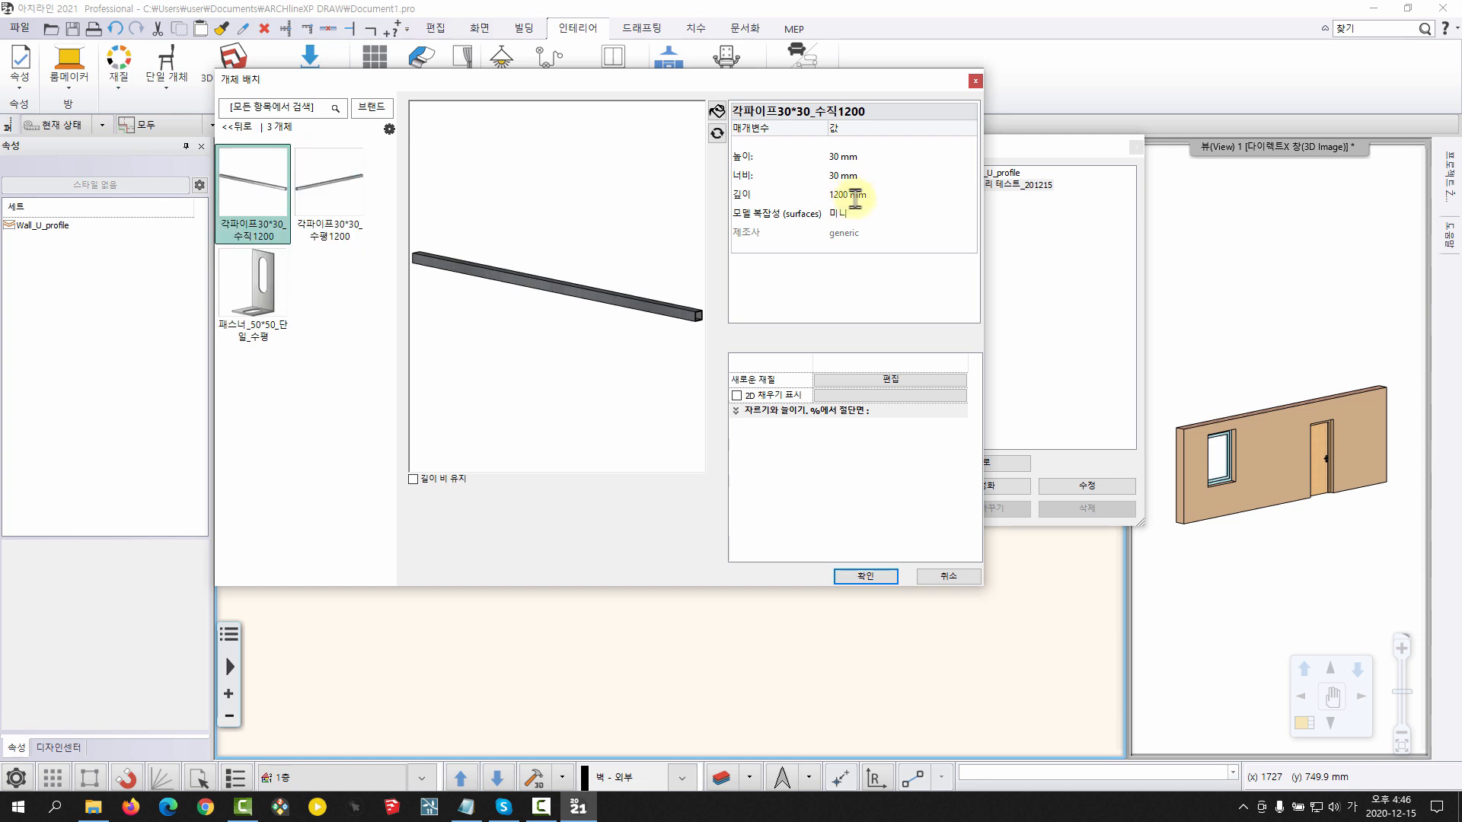
click(865, 576)
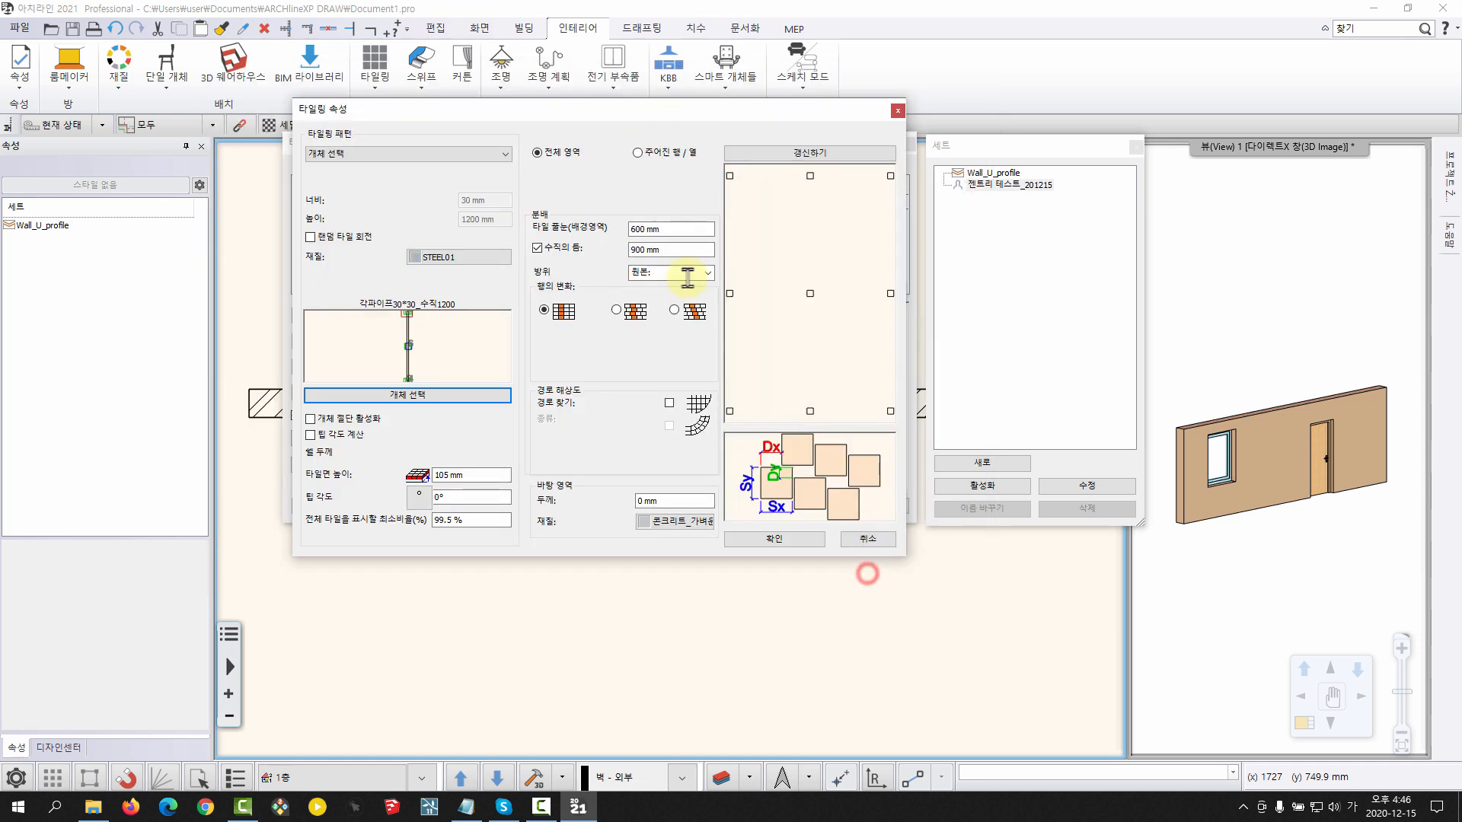
click(757, 152)
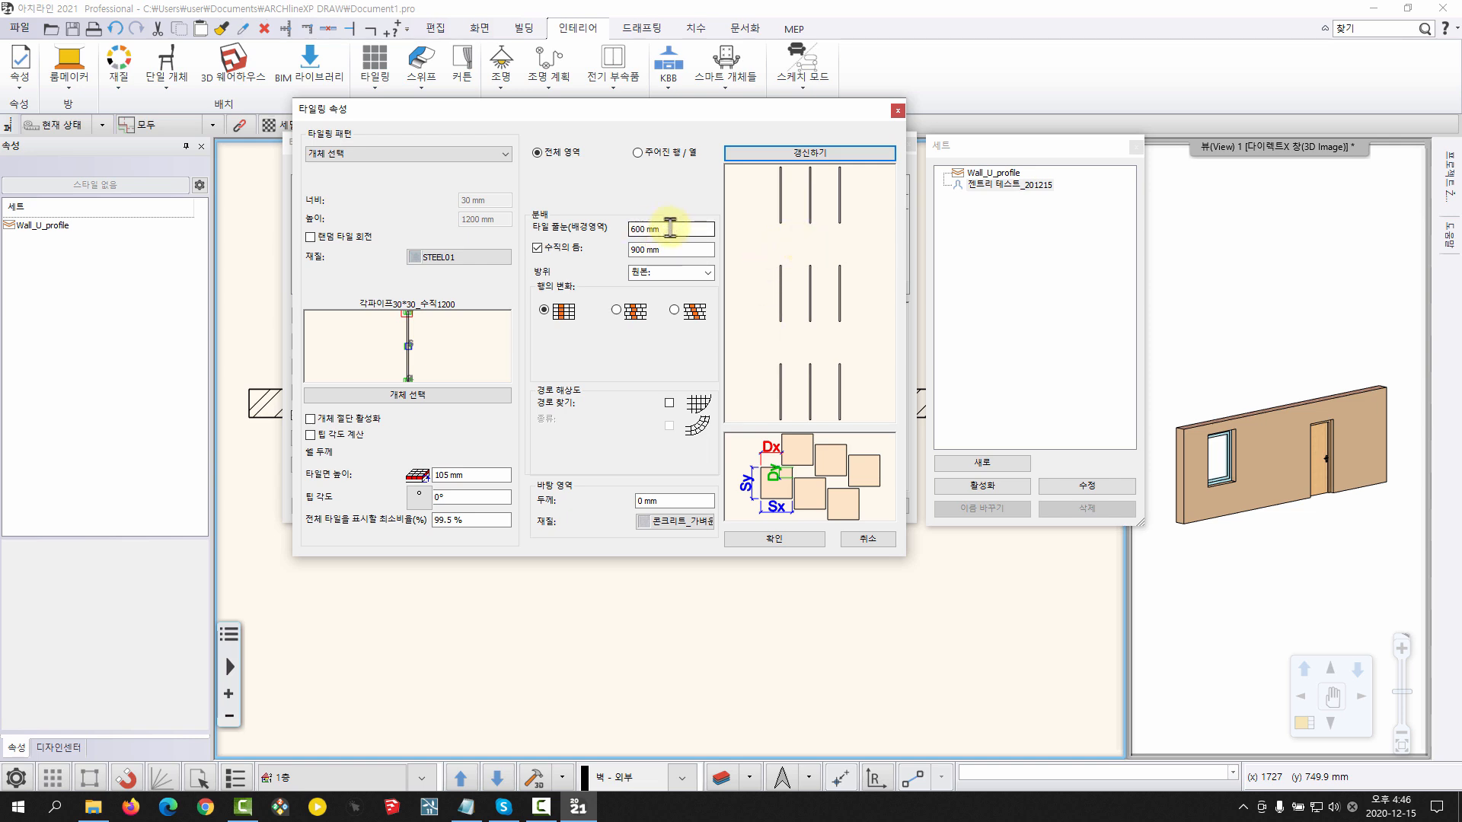
Set the vertical pipe pattern's tile joint (타일 줄눈) to 620 mm, vertical gap to 0 mm and tile surface height (타일면 높이) to 50 mm
drag(673, 229, 606, 232)
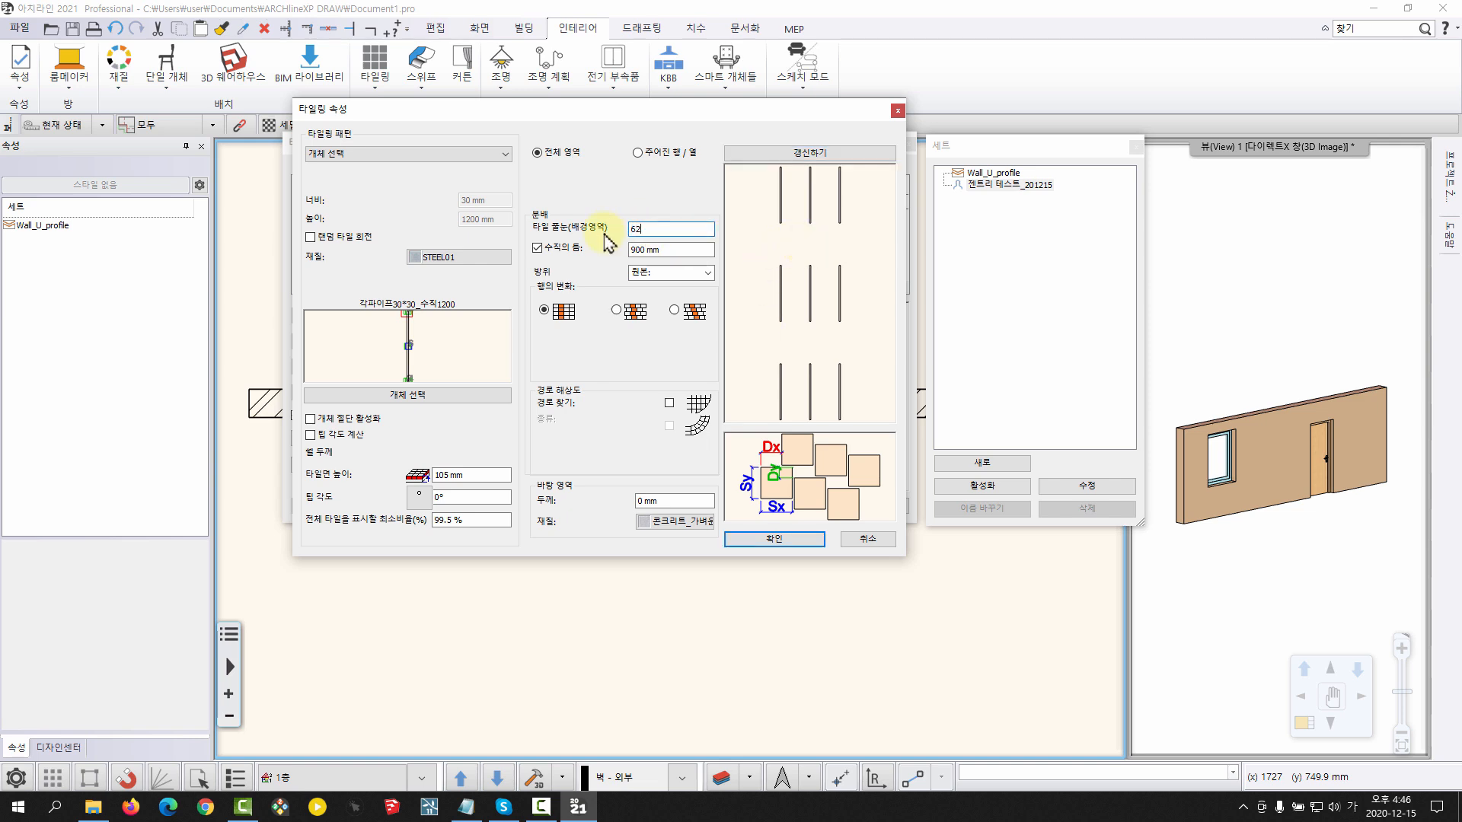
text(620)
drag(676, 248, 620, 256)
text(0)
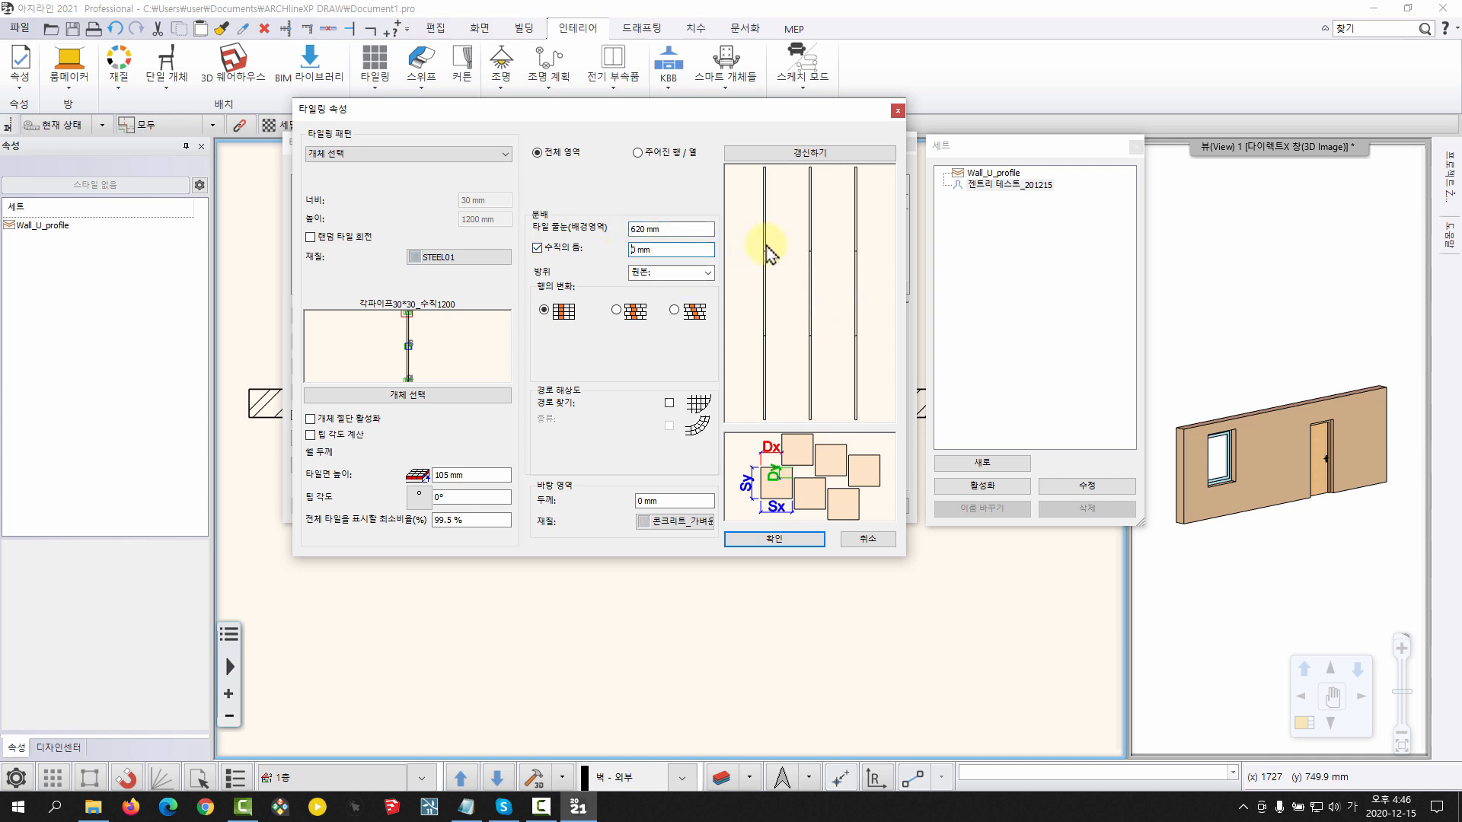
click(473, 474)
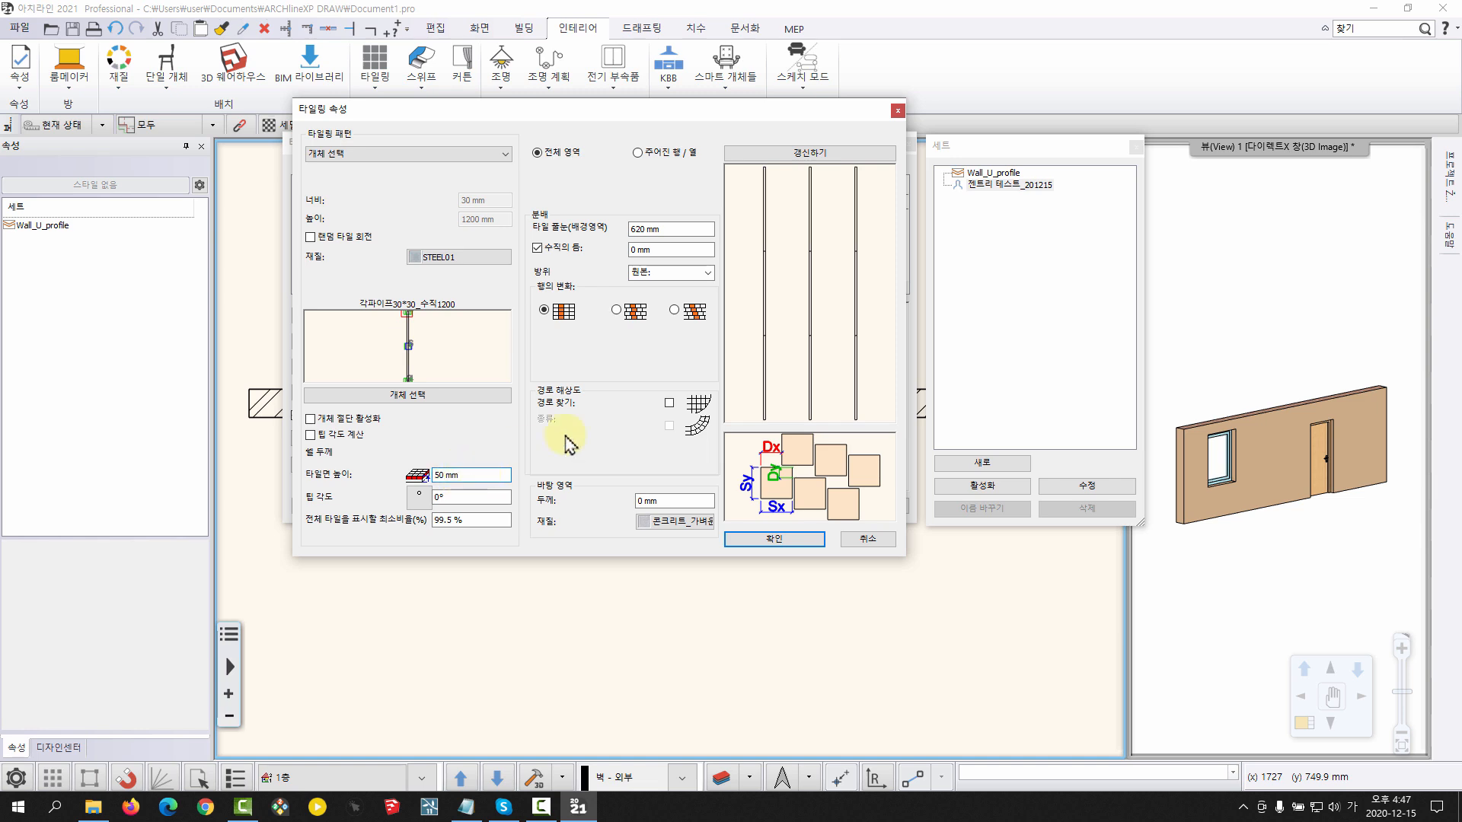
click(750, 539)
Set the fastener layer's tile surface height (타일면 높이) to 0 mm after checking the pipe's depth against the fasteners
scroll(653, 407, up, 6)
scroll(741, 416, up, 2)
middle_drag(740, 416, 759, 332)
drag(759, 331, 607, 378)
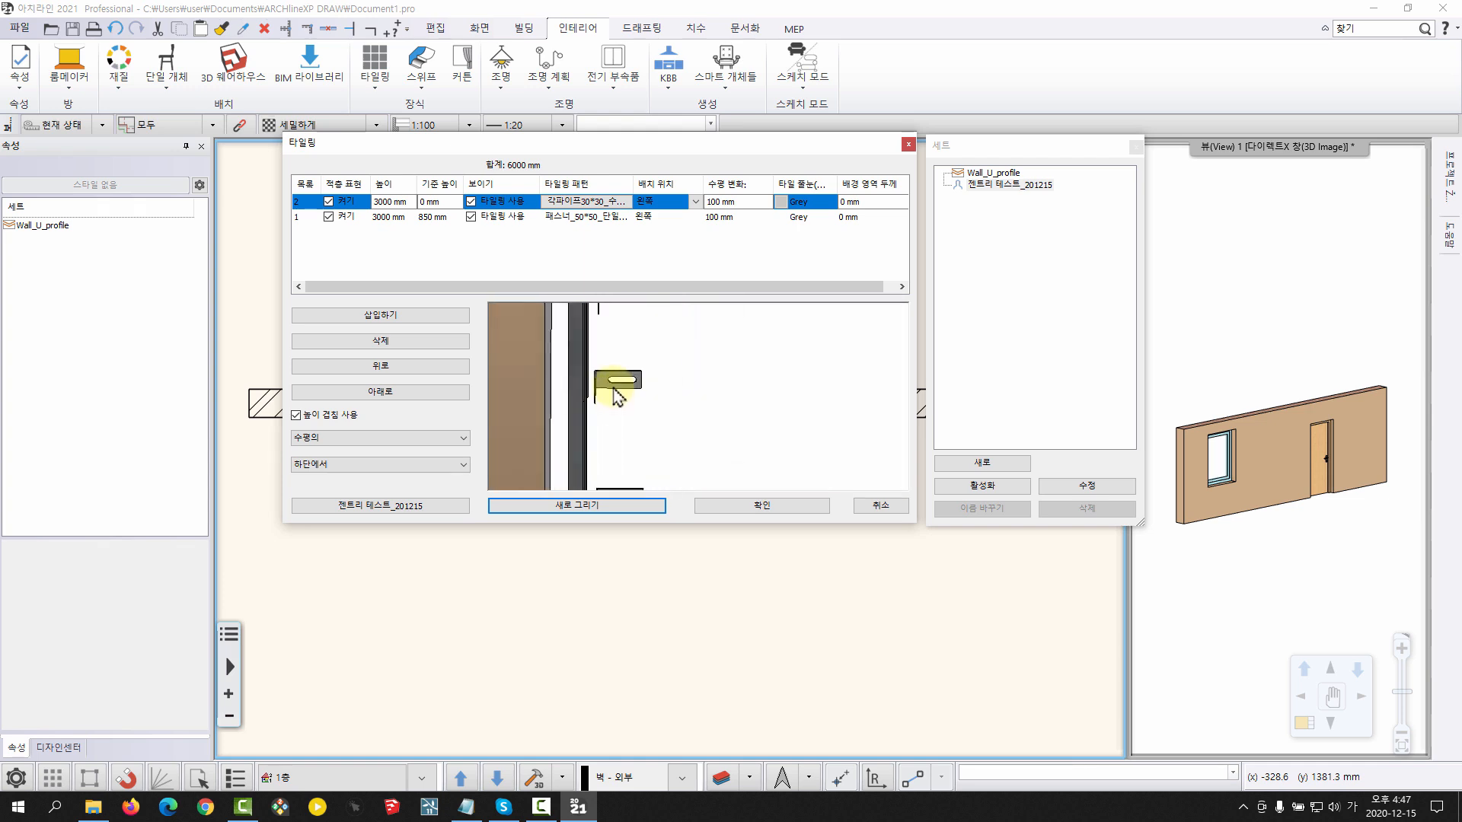
click(577, 219)
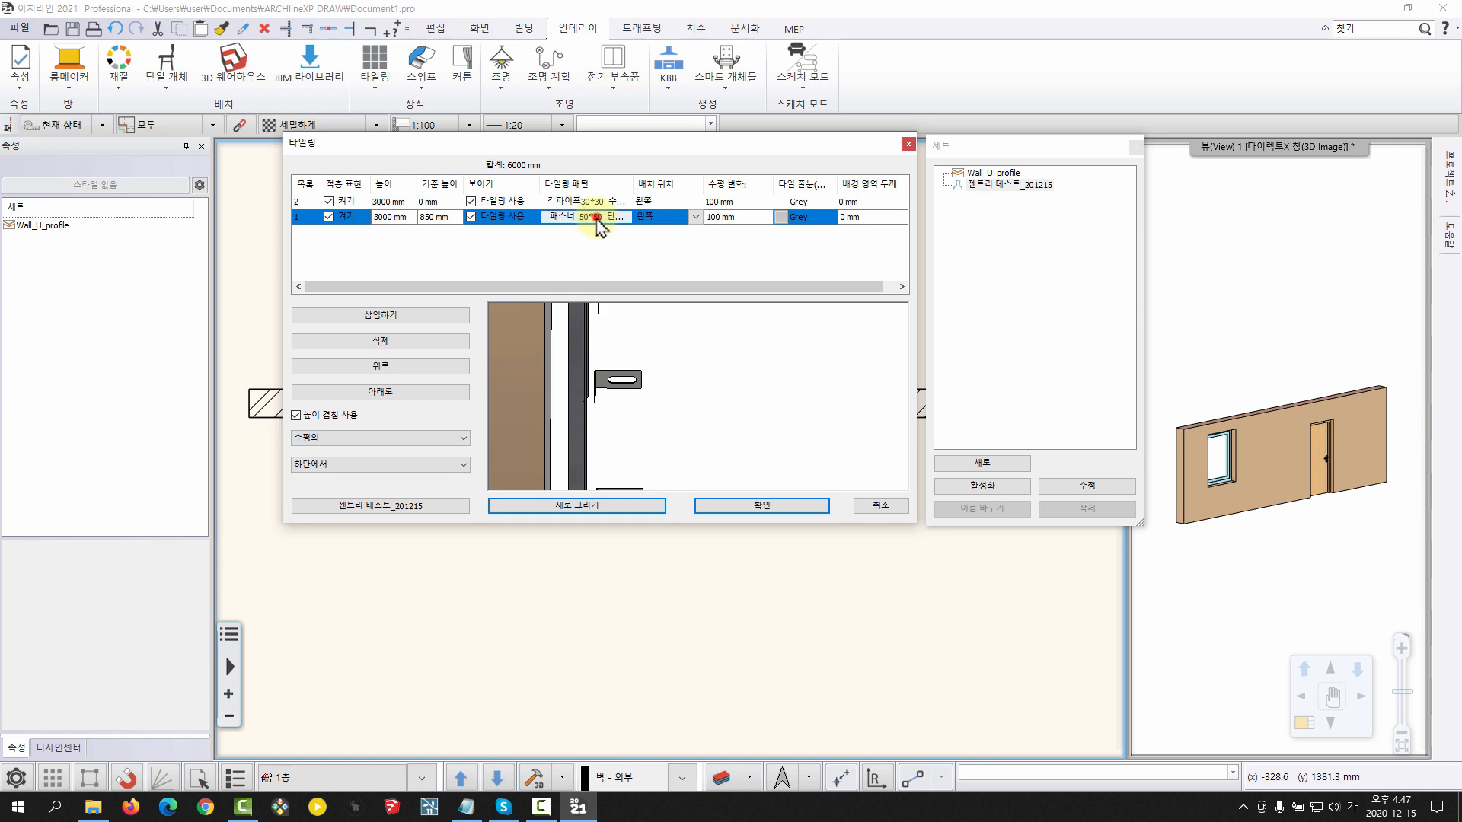
click(596, 219)
click(464, 474)
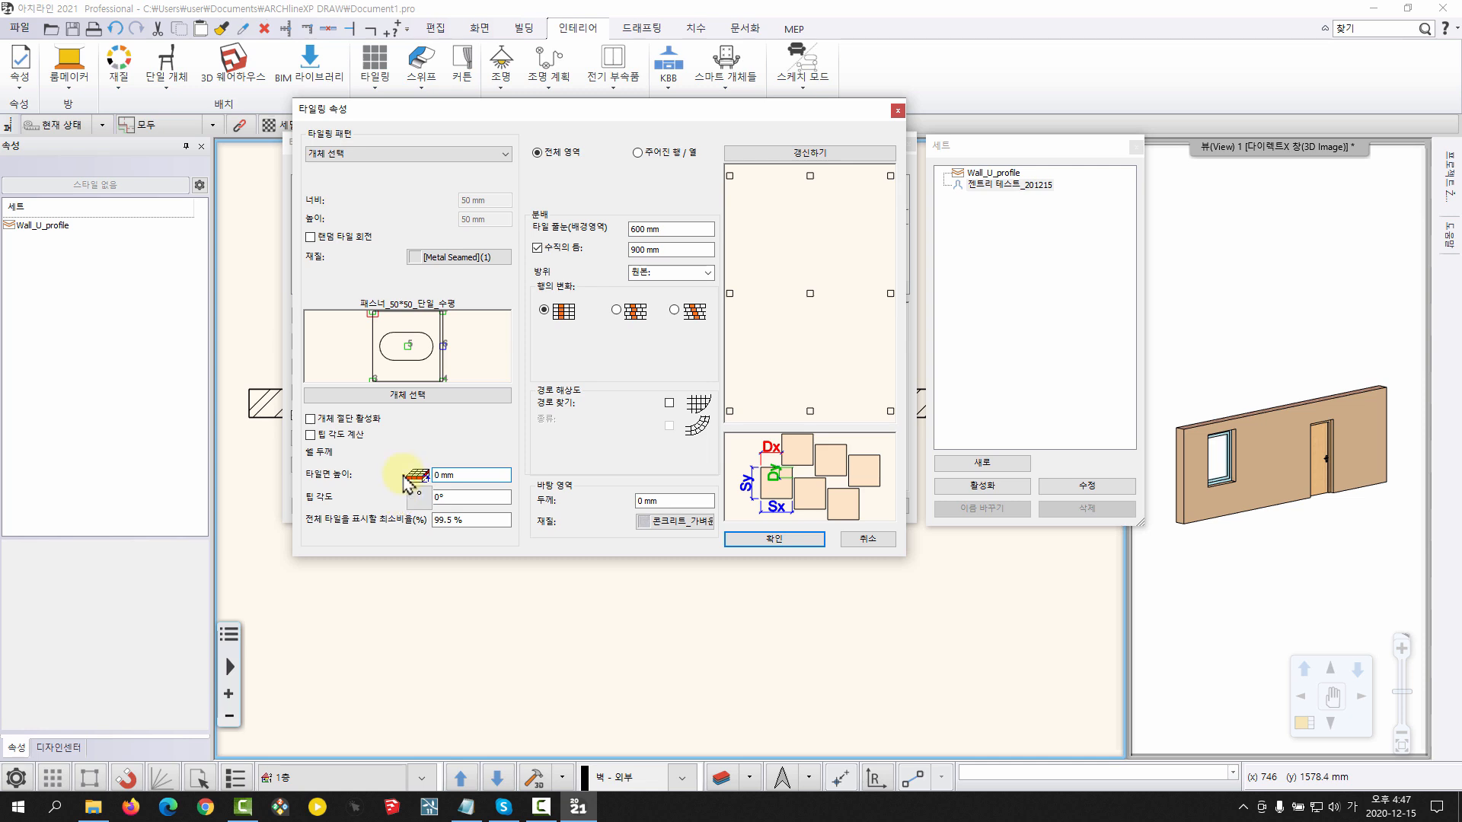
click(756, 538)
Set the vertical pipe layer's horizontal offset (수평 변화) to 150 mm and redraw the preview
middle_drag(731, 399, 613, 385)
scroll(670, 408, up, 5)
scroll(685, 416, up, 5)
middle_drag(688, 418, 528, 391)
middle_drag(641, 427, 632, 426)
click(724, 201)
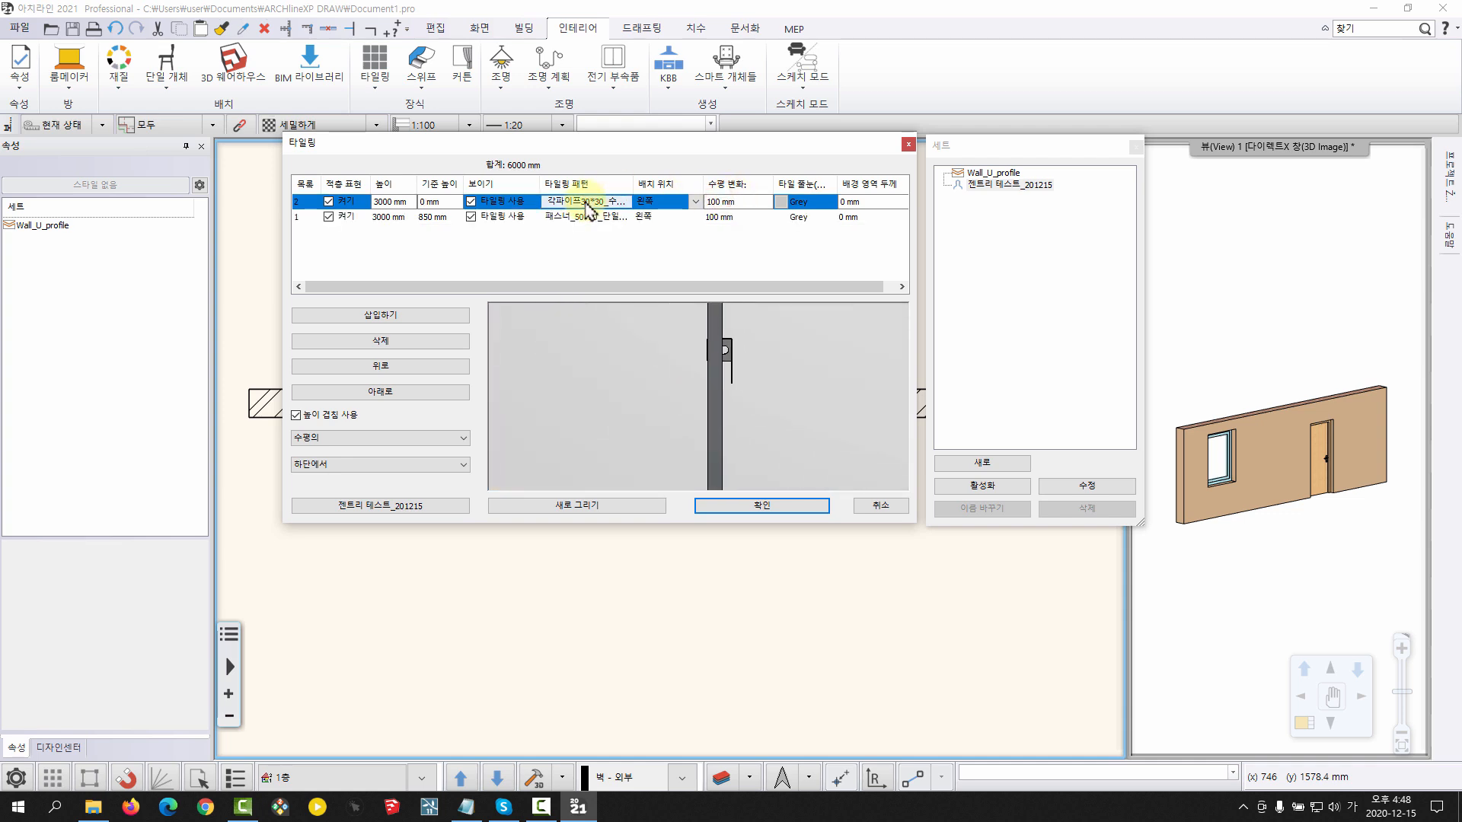
scroll(622, 381, up, 4)
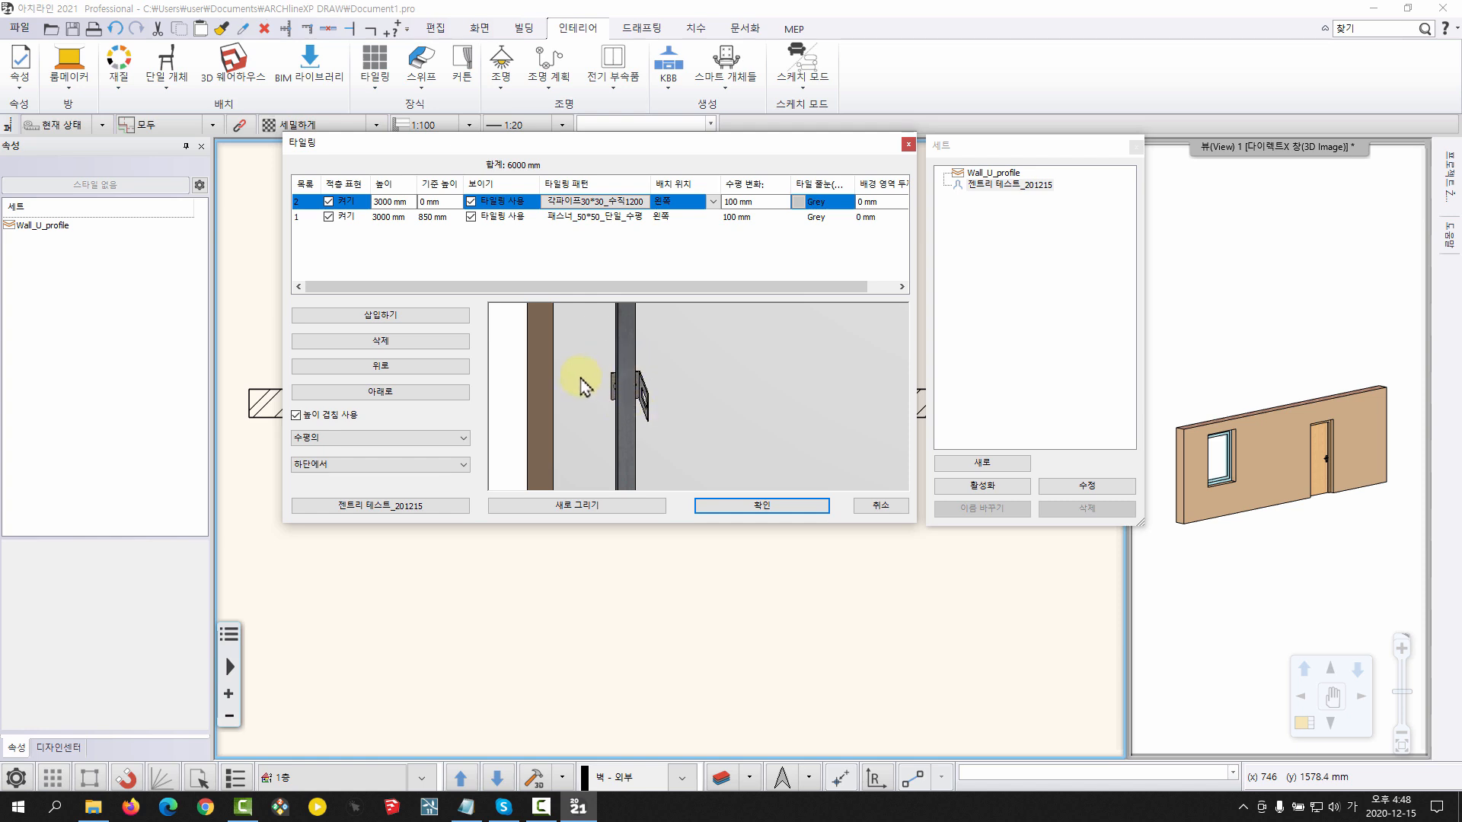
click(741, 202)
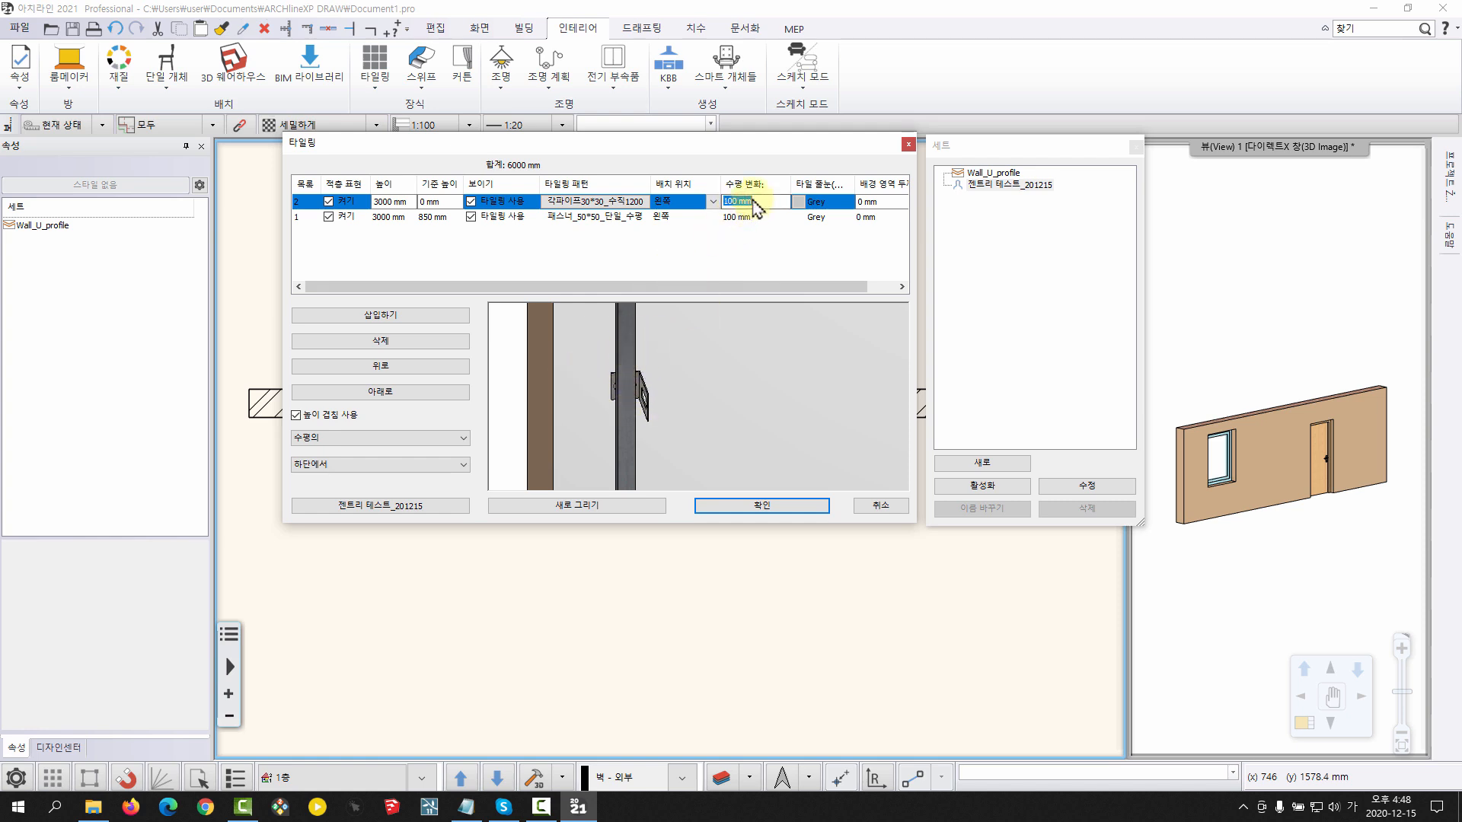
click(607, 503)
Check the pipes' fit at the fasteners and wall ends, and enable 개체 절단 활성화 for the vertical pipe layer
scroll(711, 403, up, 6)
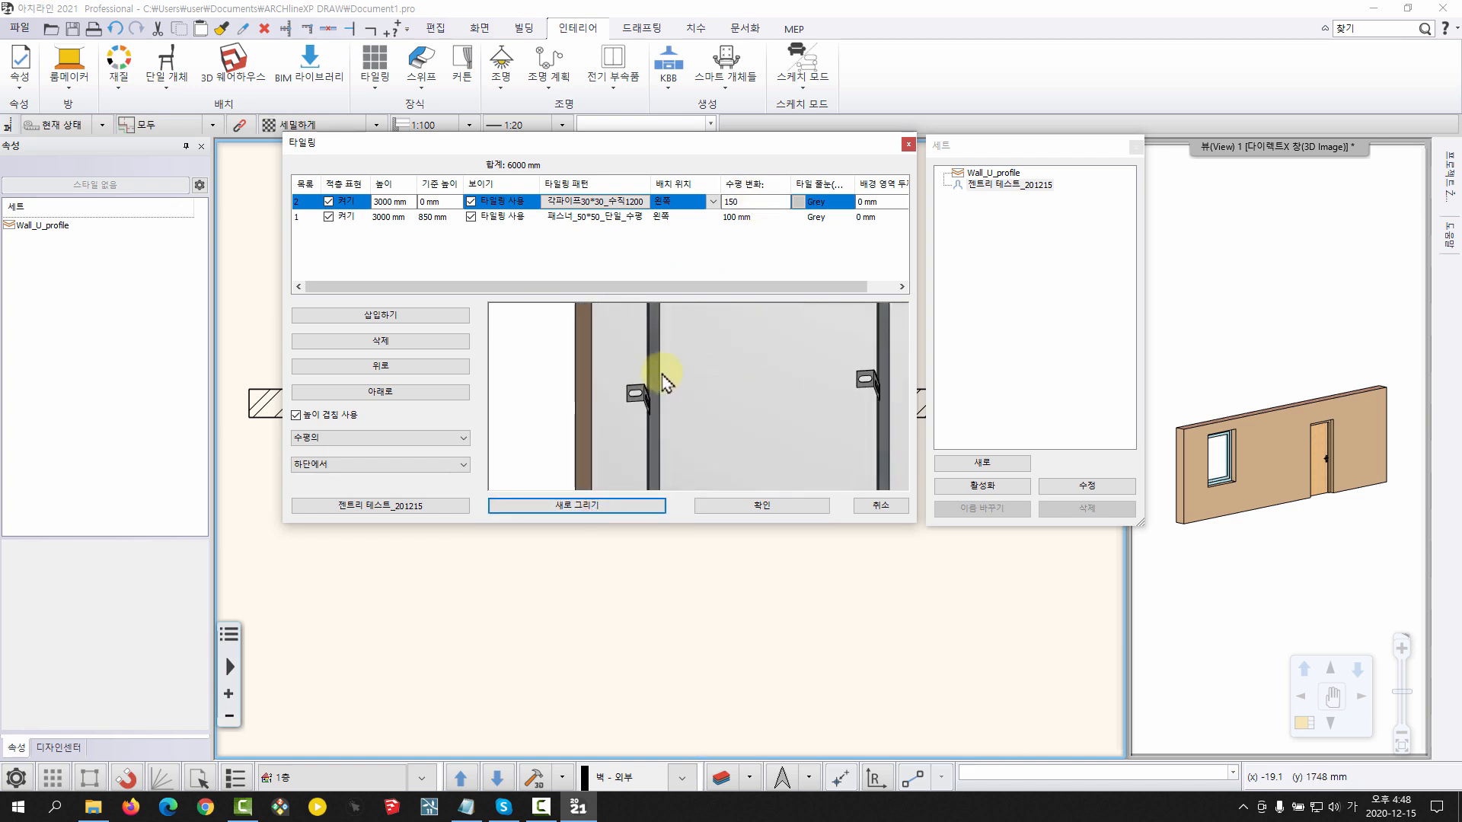
scroll(716, 437, down, 4)
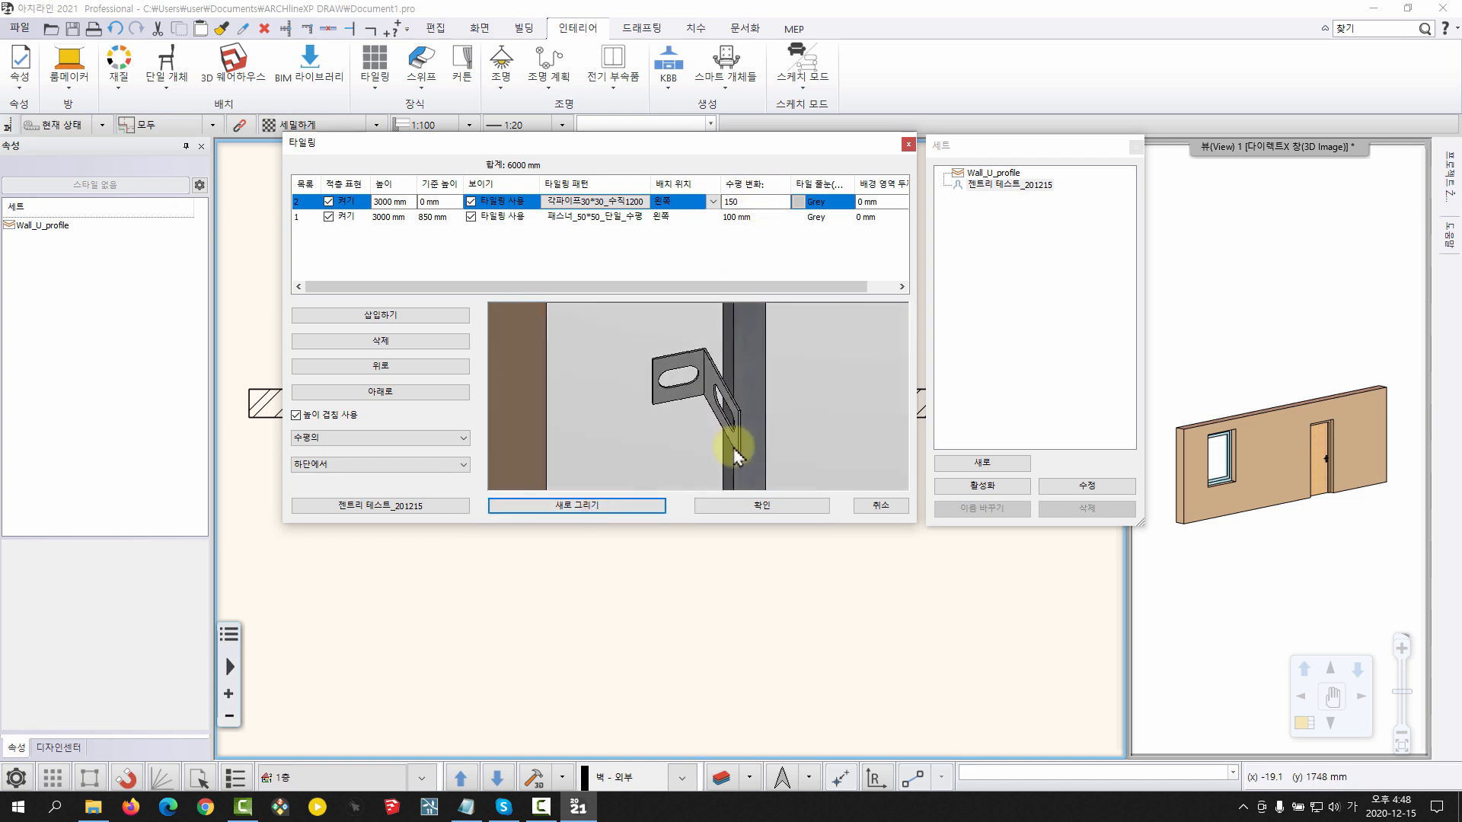
scroll(666, 432, down, 4)
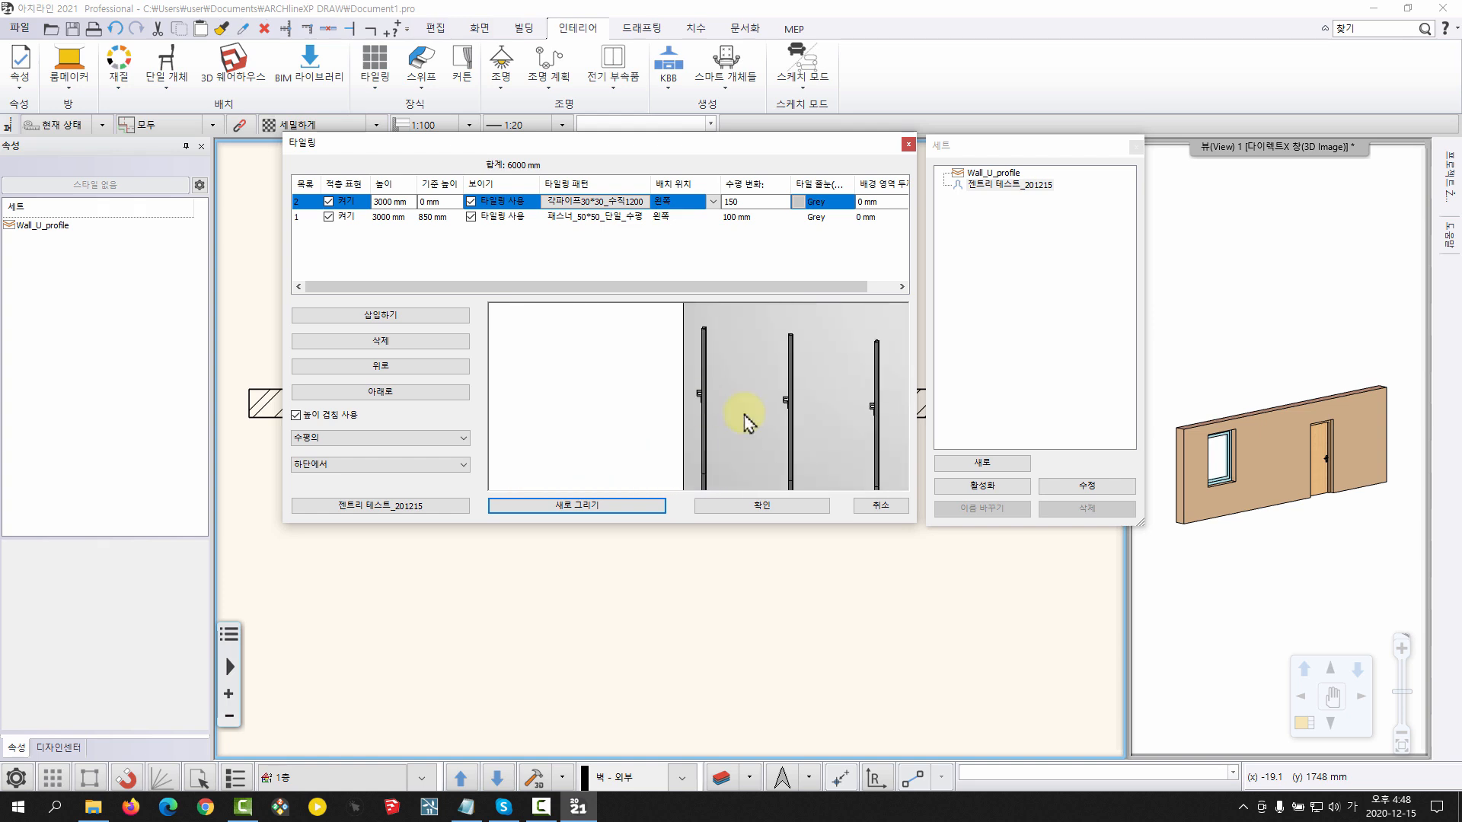
scroll(666, 352, down, 2)
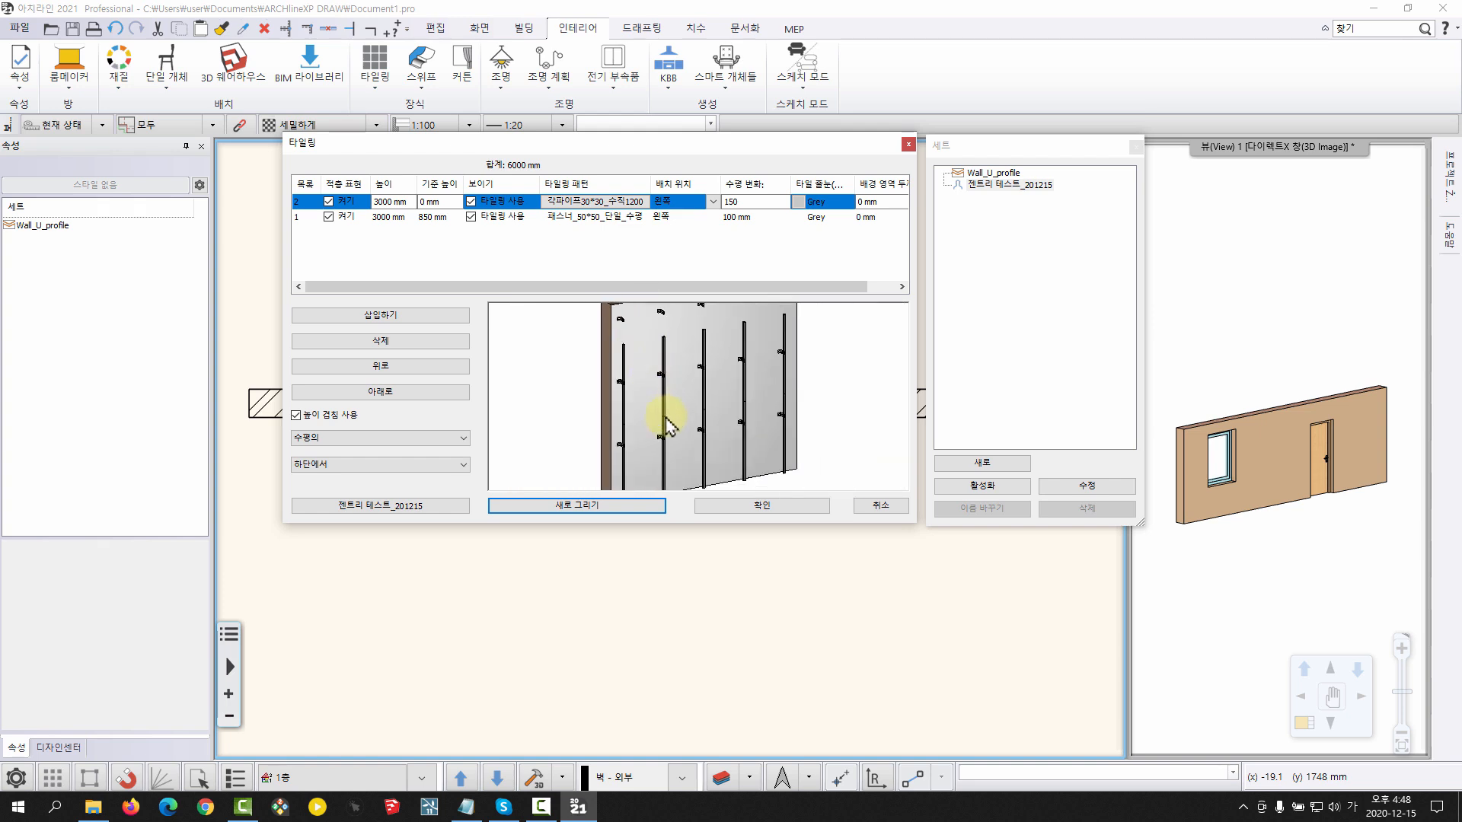
drag(629, 361, 597, 379)
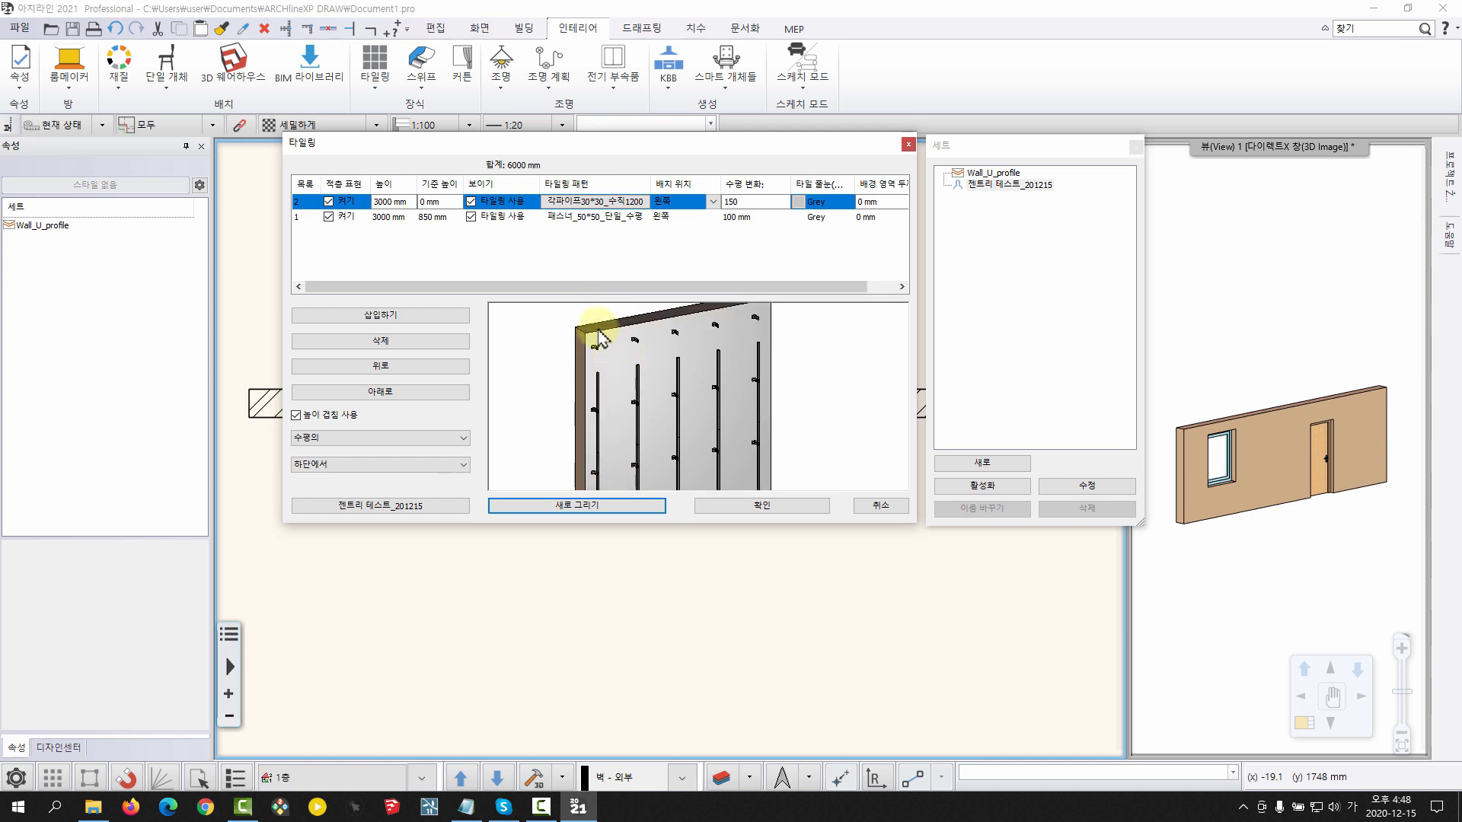
double_click(597, 201)
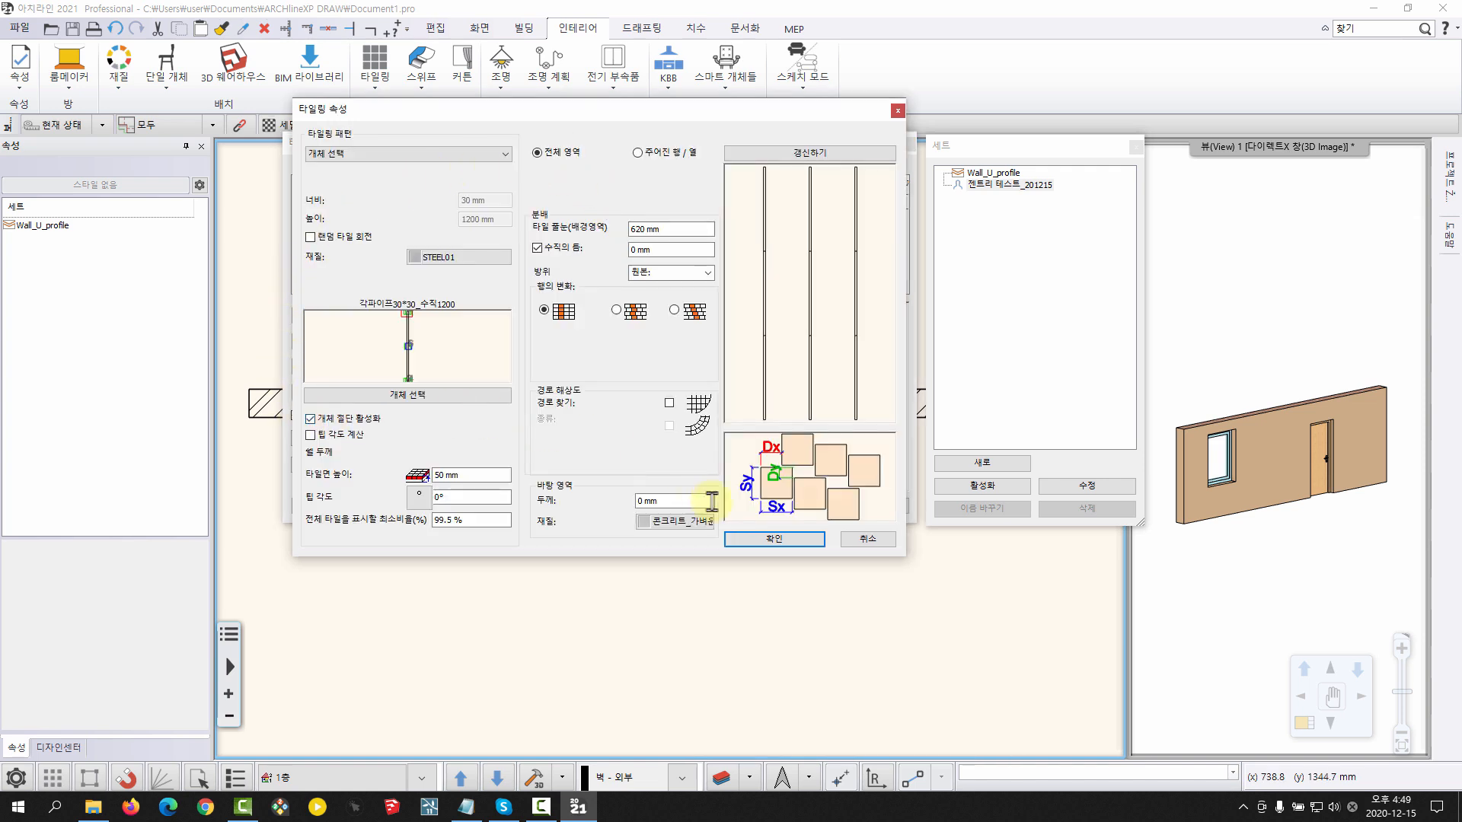
click(749, 539)
Examine how the vertical pipes end at the wall's top edge and meet the fasteners in the preview
scroll(647, 358, up, 3)
scroll(662, 354, up, 5)
middle_drag(653, 432, 550, 370)
scroll(679, 400, down, 3)
middle_drag(679, 401, 544, 332)
middle_drag(603, 405, 693, 418)
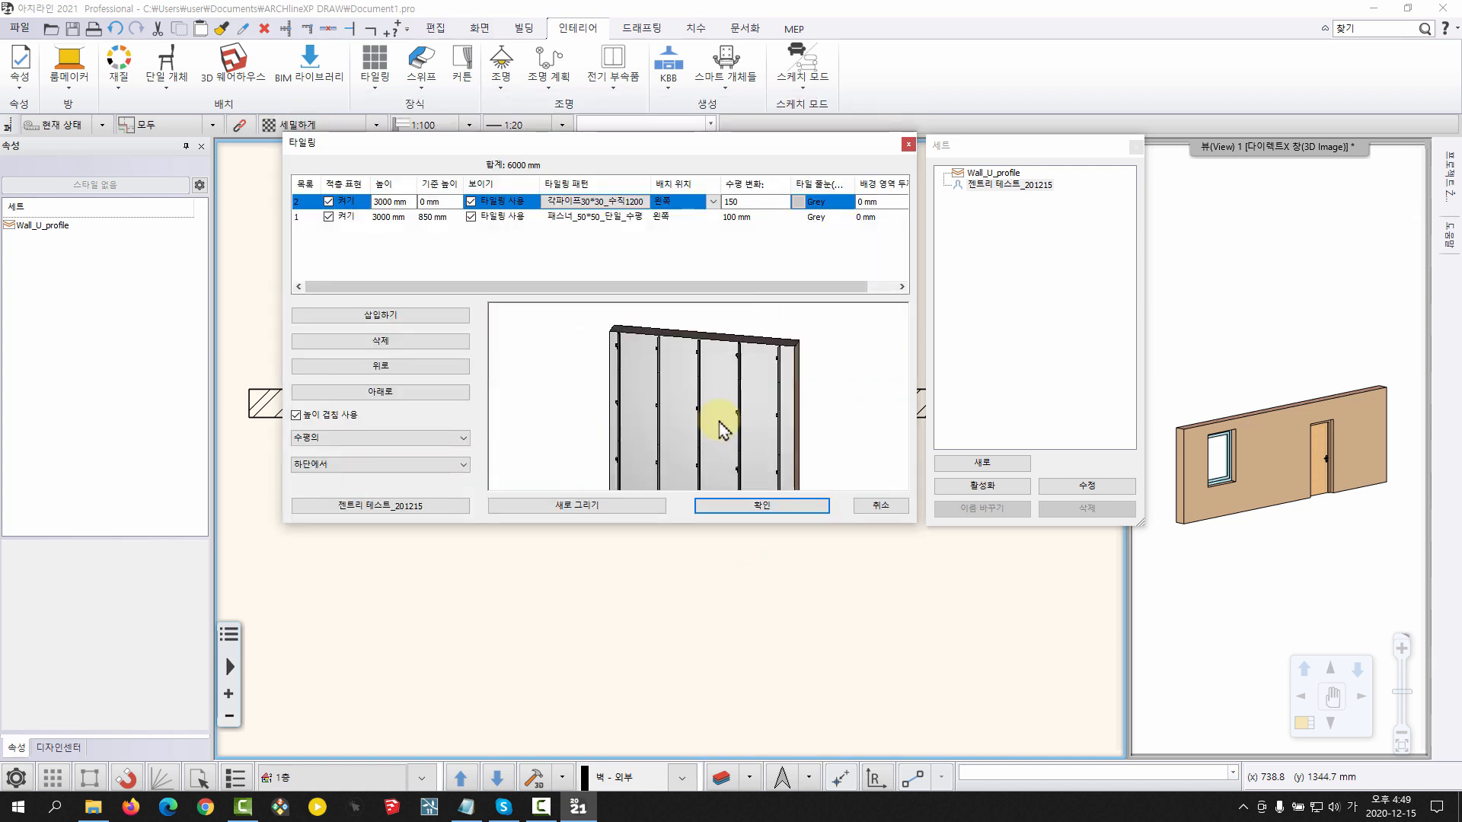
scroll(692, 419, up, 4)
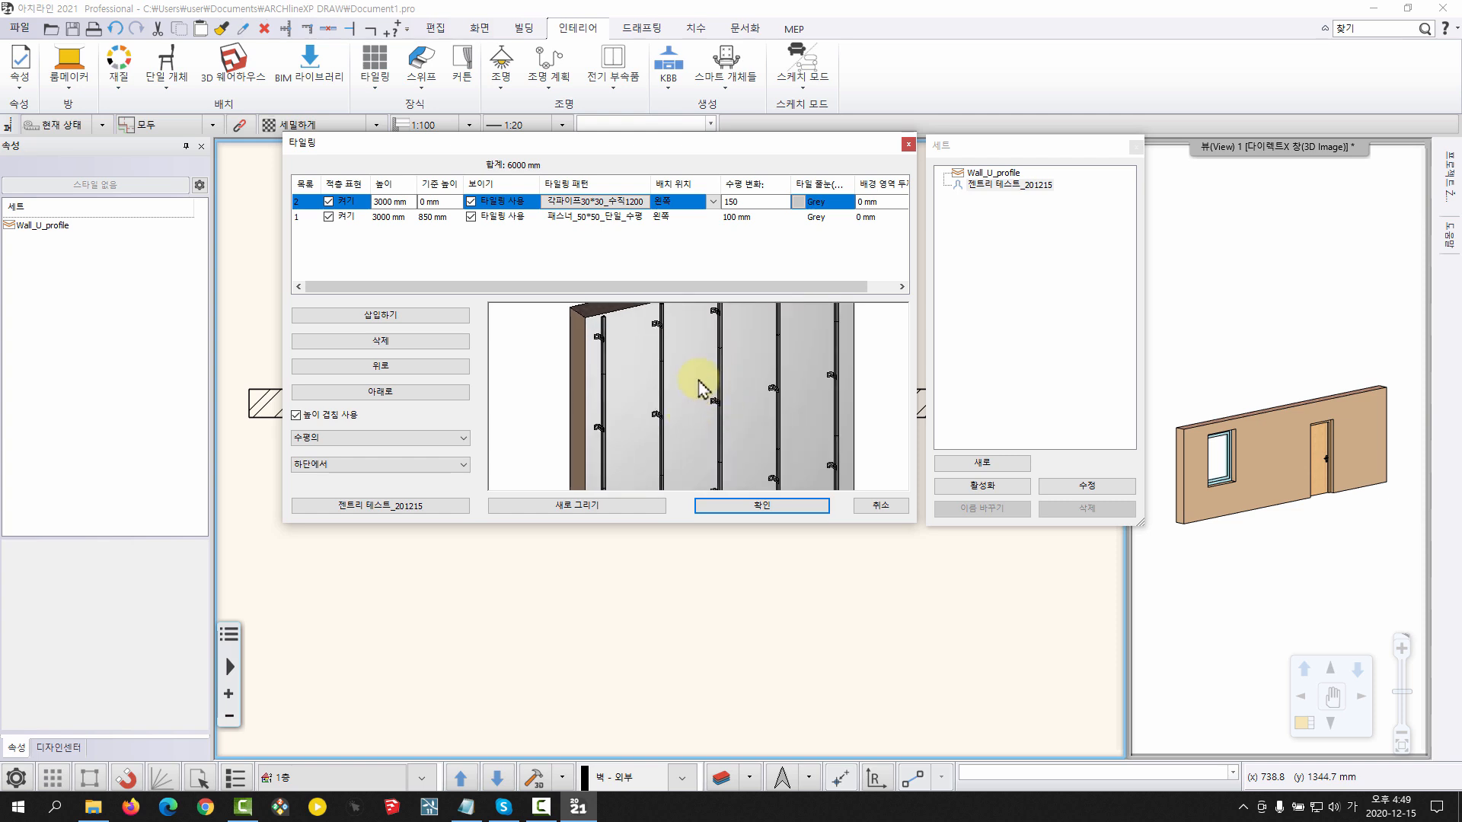
scroll(590, 408, up, 2)
middle_drag(651, 396, 737, 428)
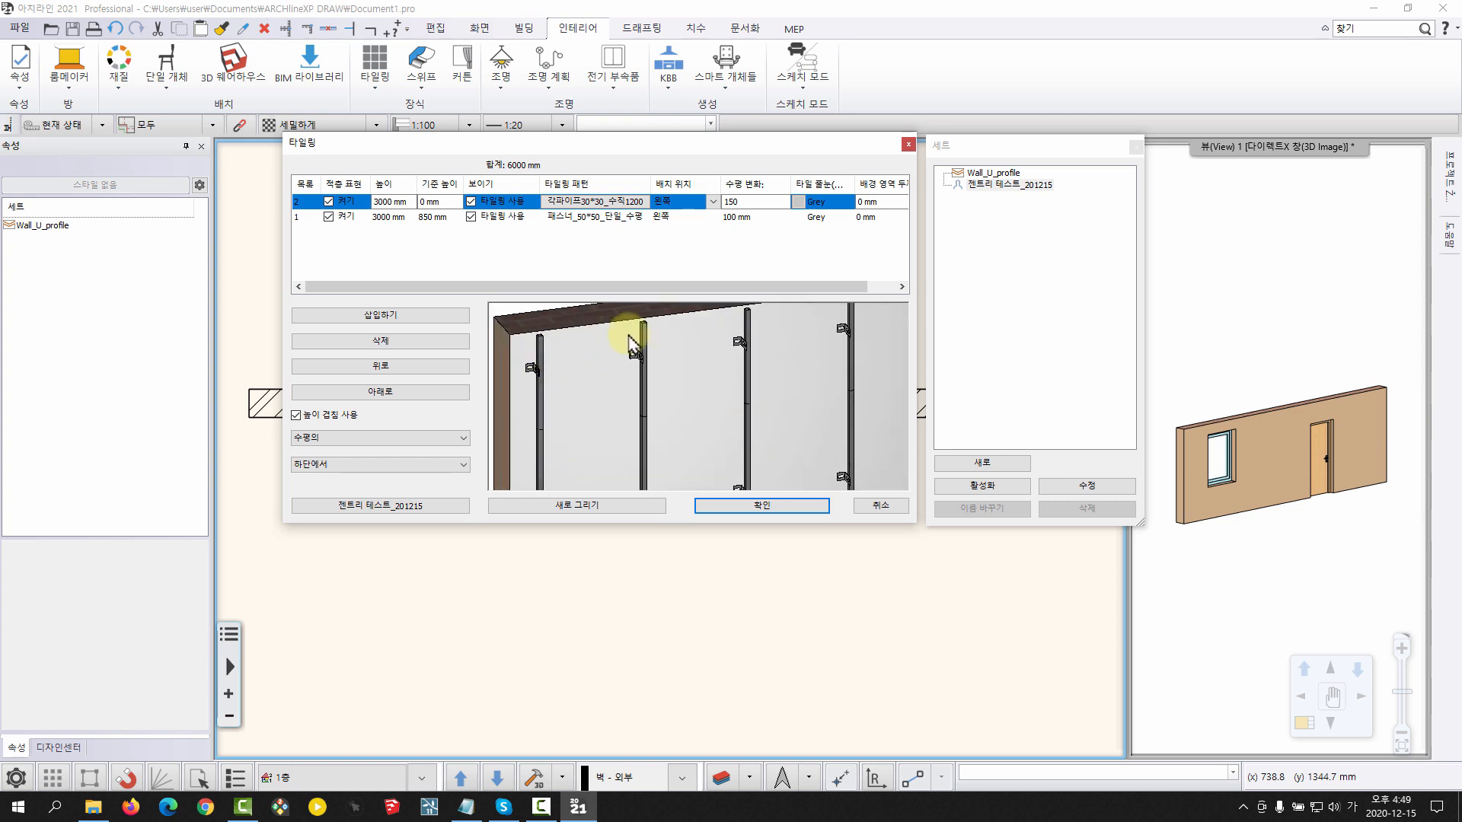
scroll(579, 362, up, 3)
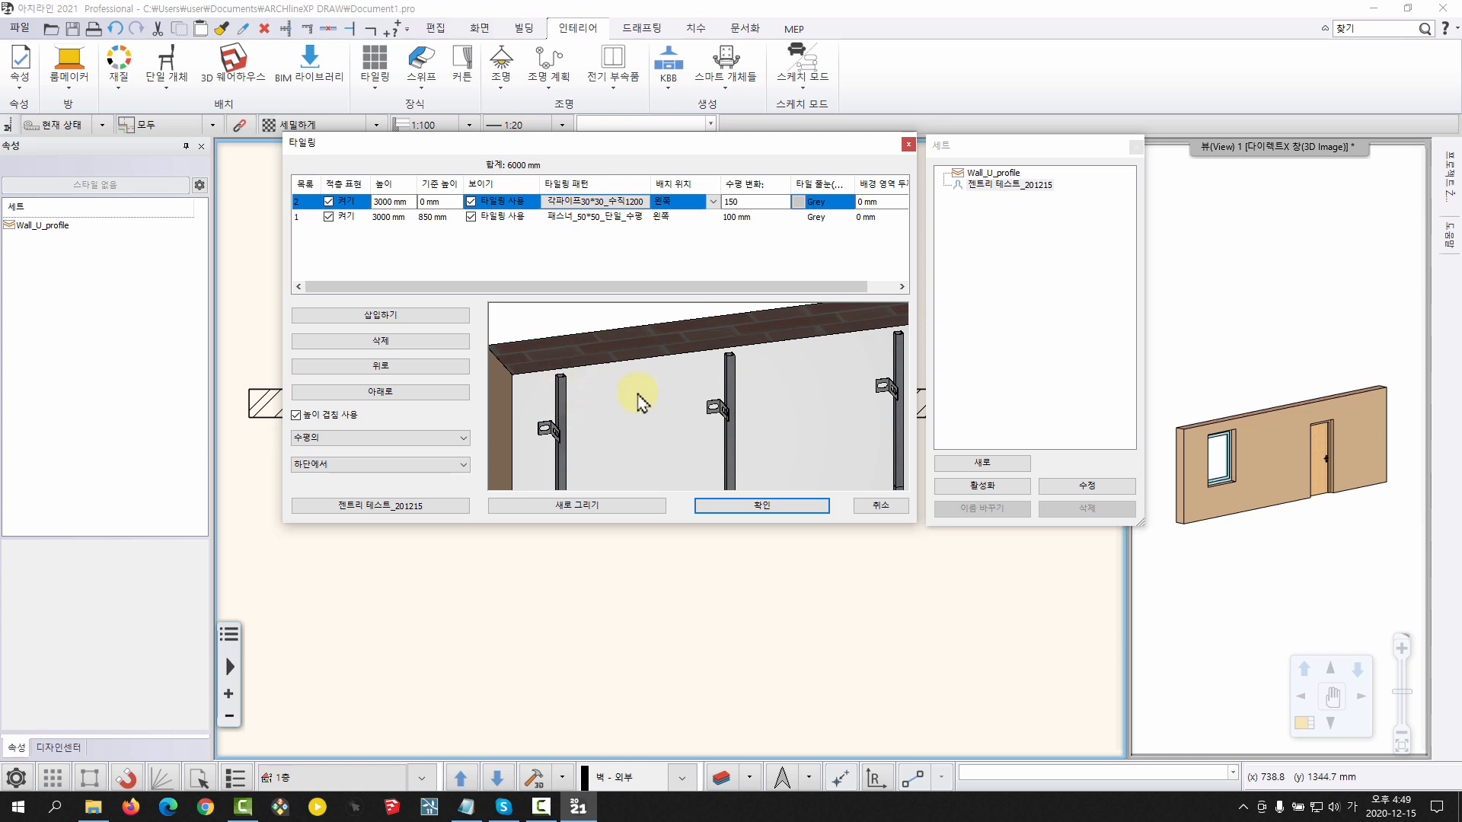
Review the vertical pipe layer's tiling properties and close them without applying changes
click(591, 200)
drag(631, 116, 608, 114)
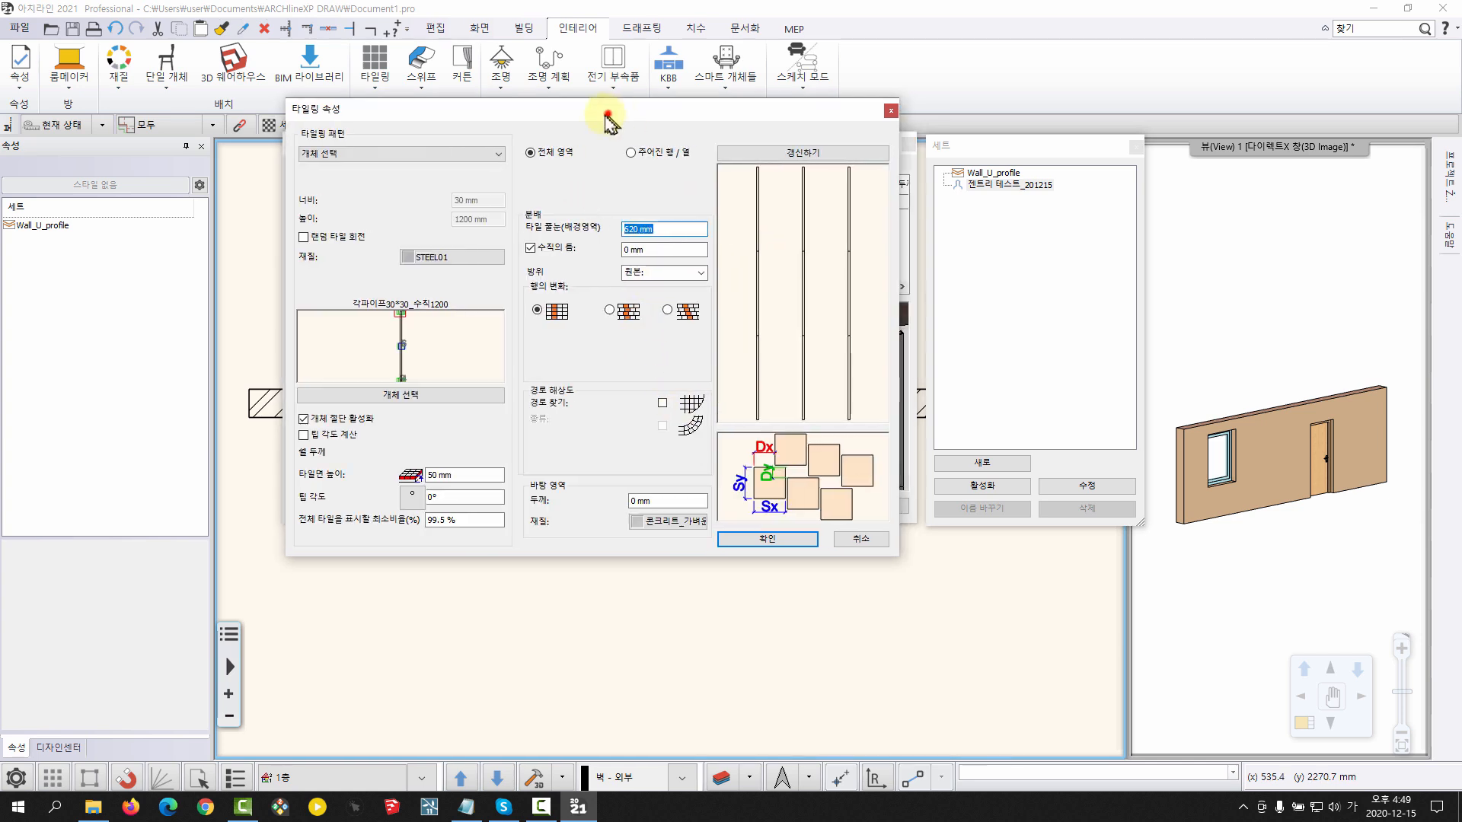
text(620 mm)
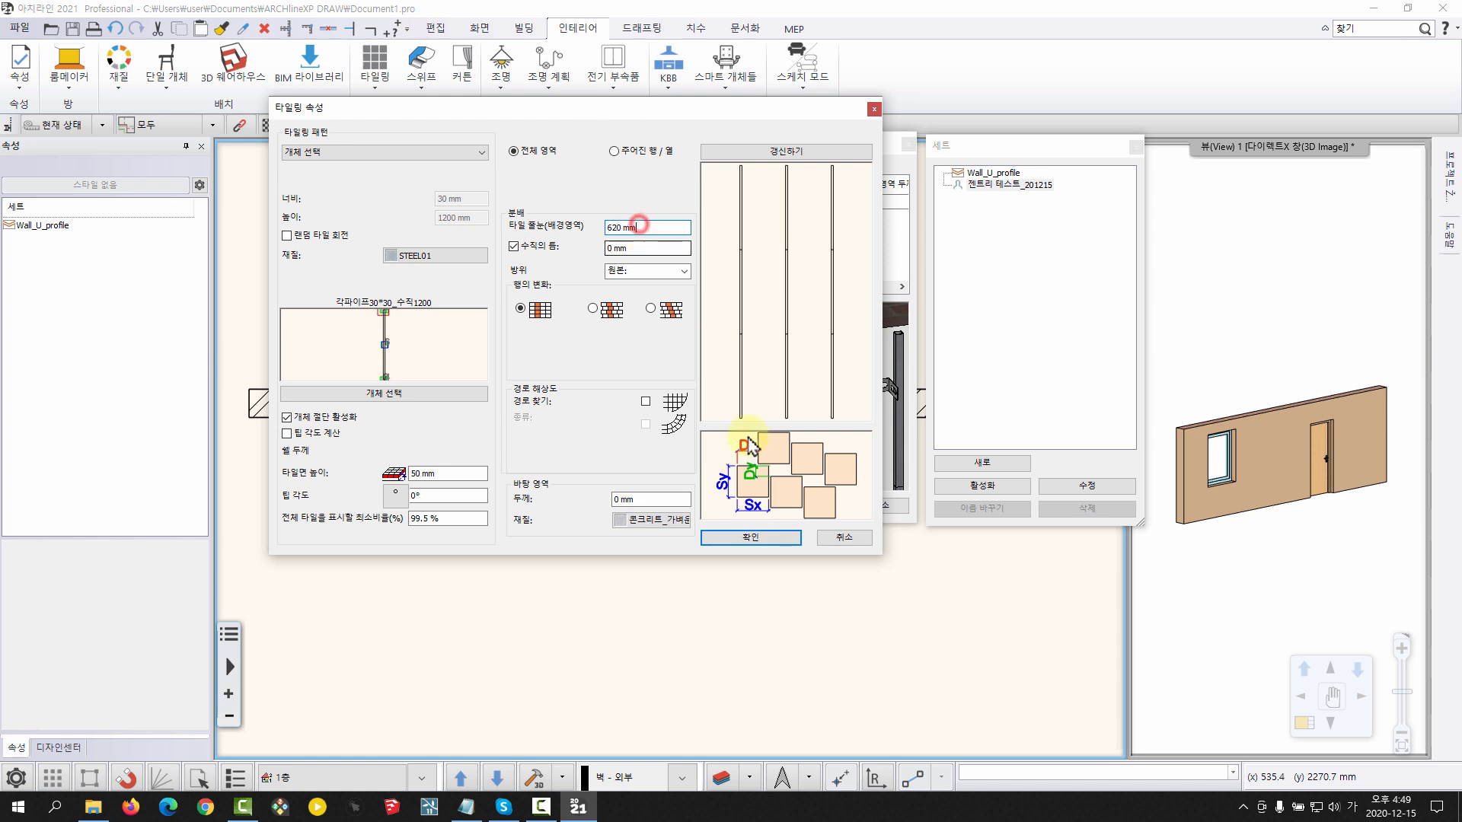
click(845, 539)
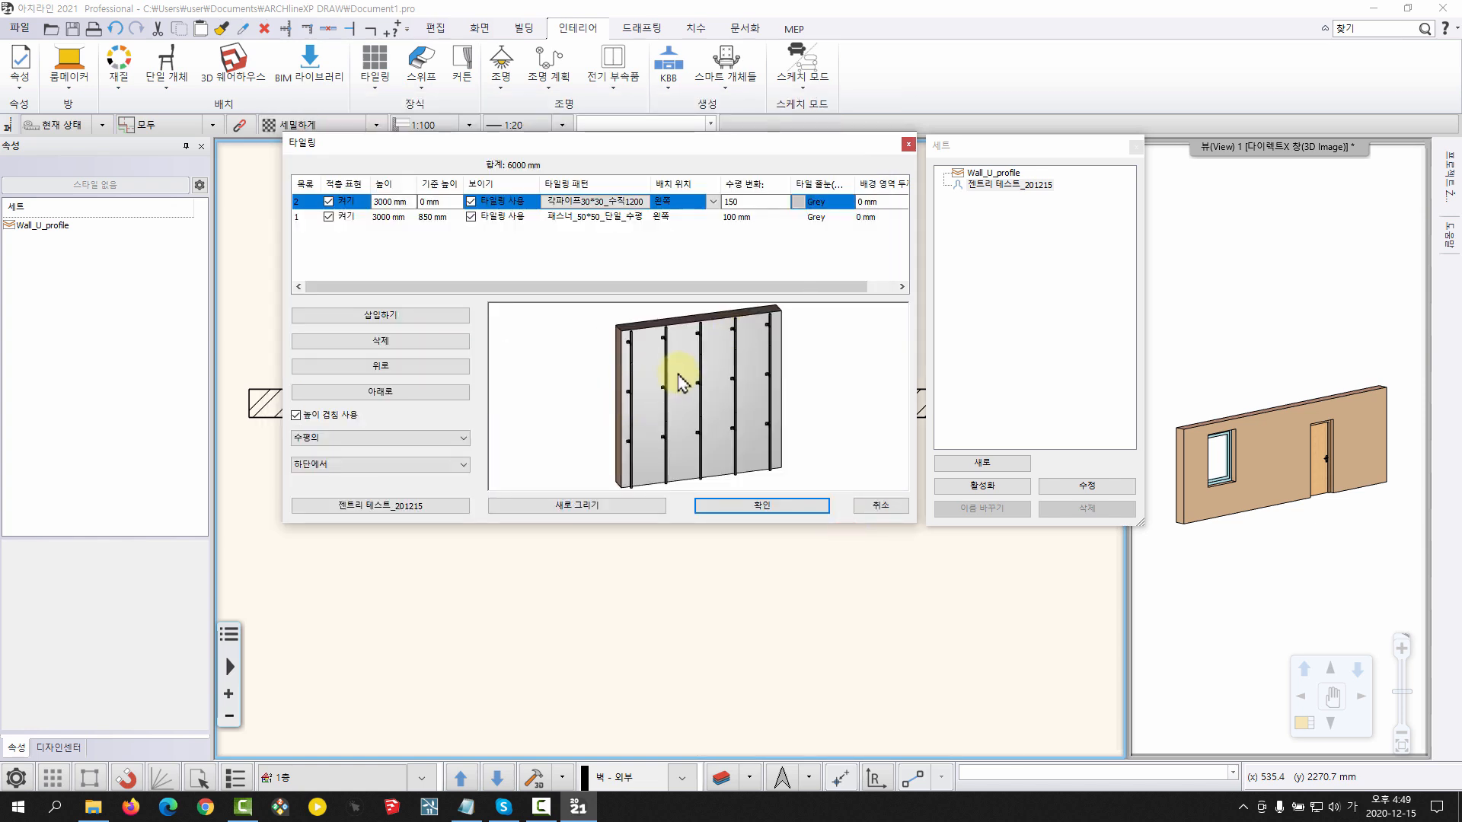
Overwrite the saved style 젠트리 테스트_201215 with the current fastener and vertical pipe layers
scroll(643, 363, up, 3)
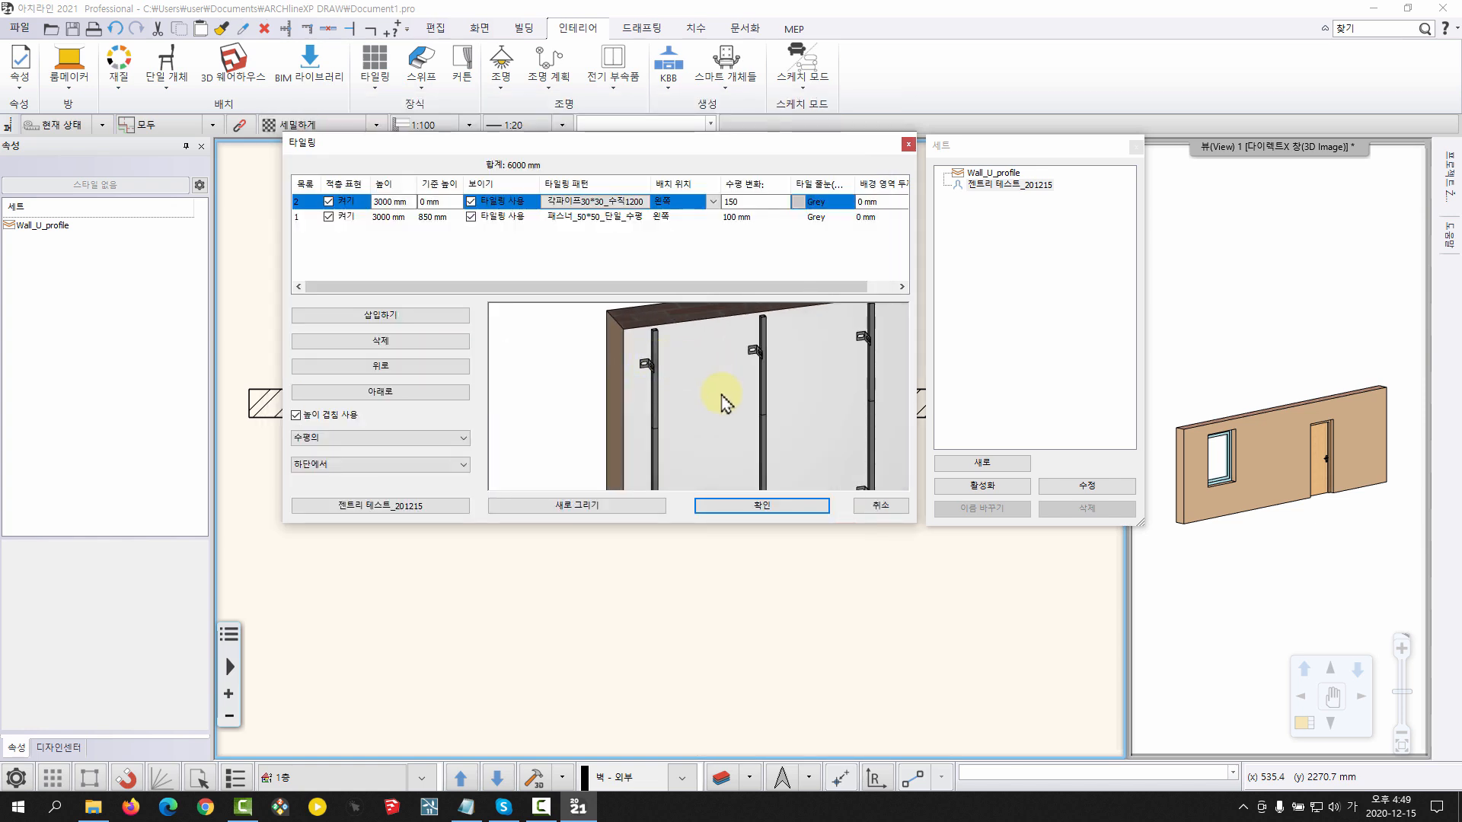
scroll(696, 373, down, 3)
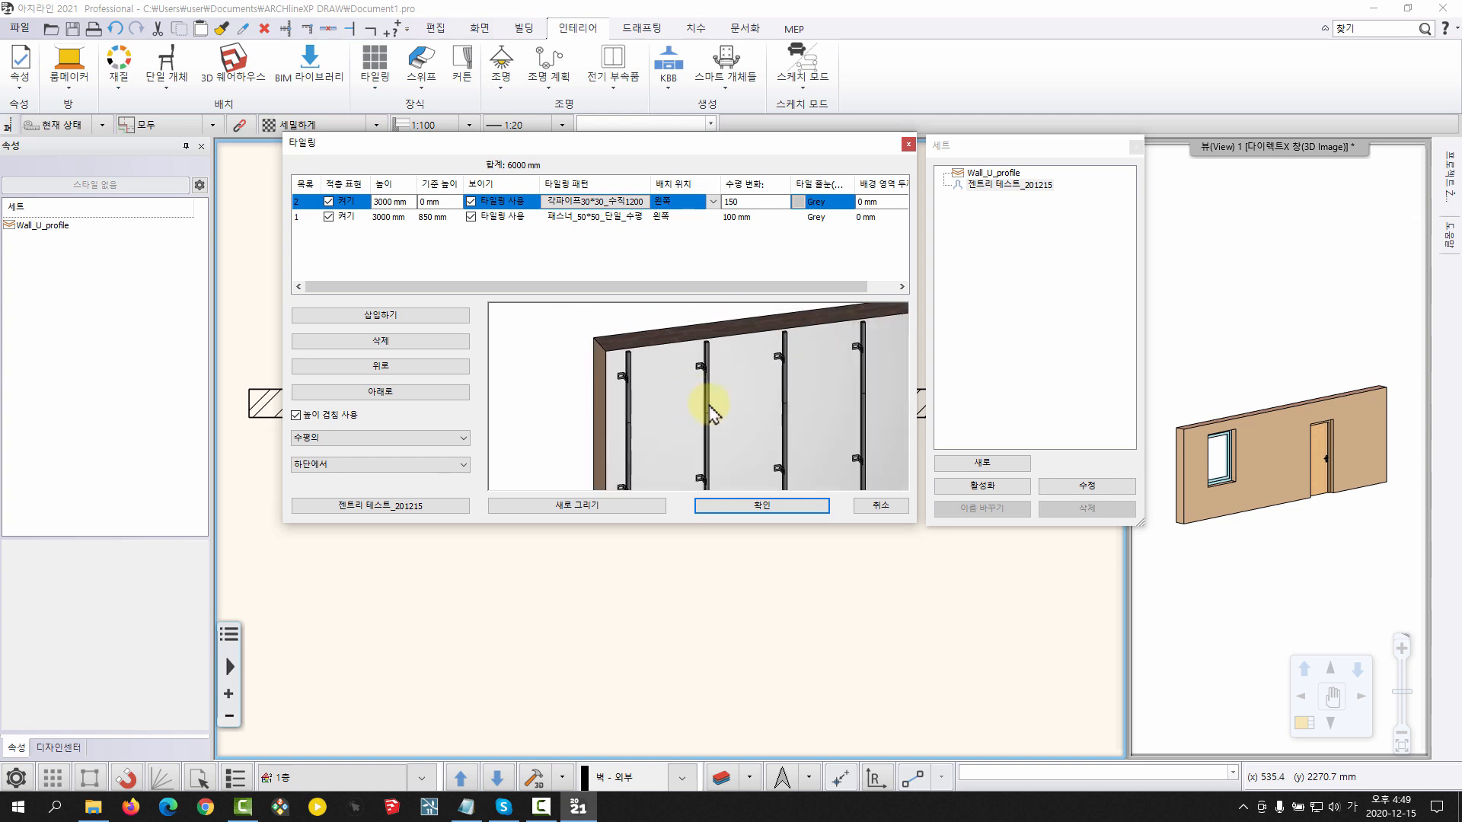
click(1088, 485)
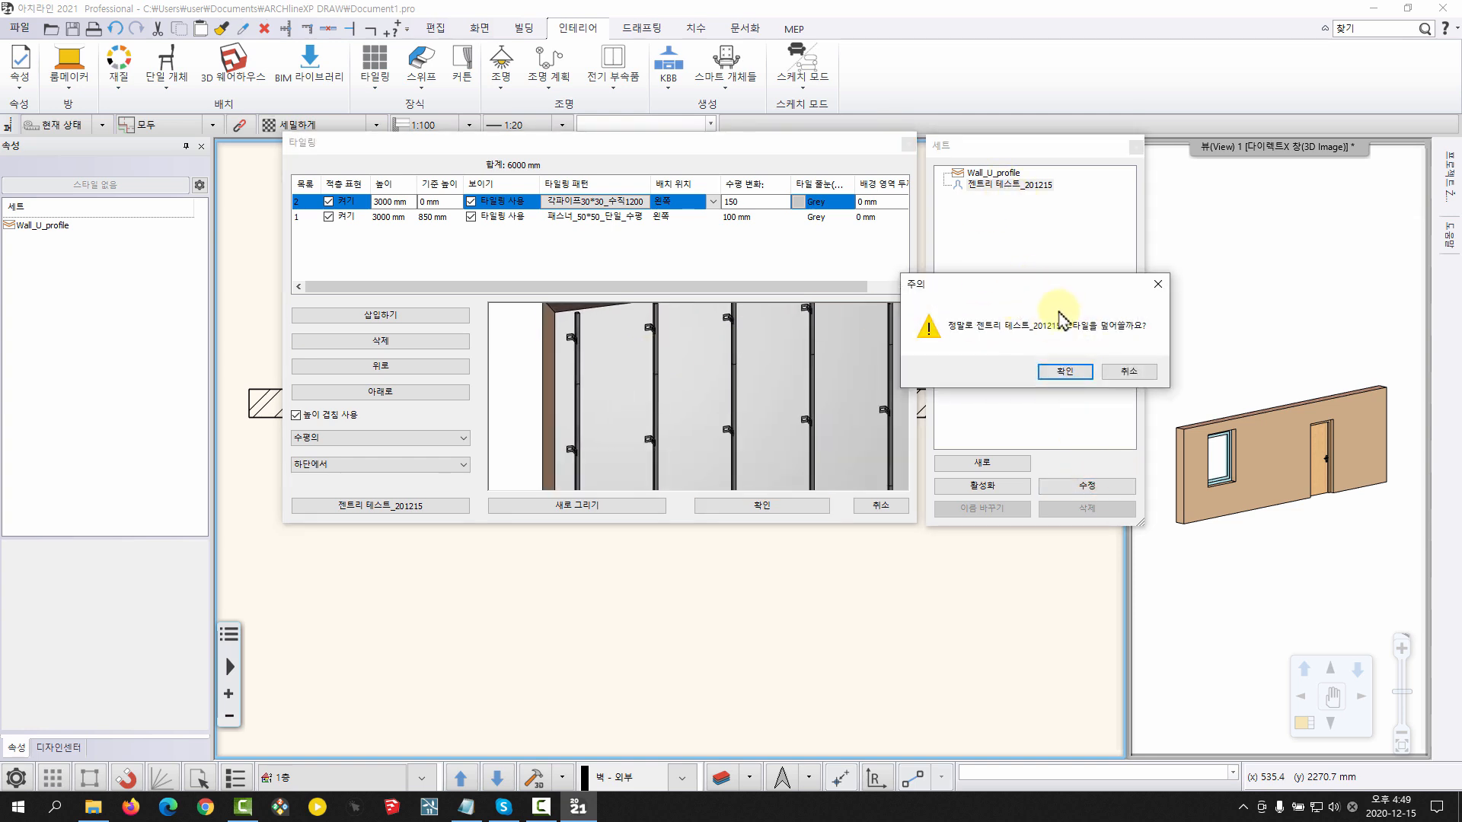
click(1065, 371)
Insert a third tiling layer and assign the object 각파이프30*30_수평1200 as its pattern
scroll(728, 399, down, 3)
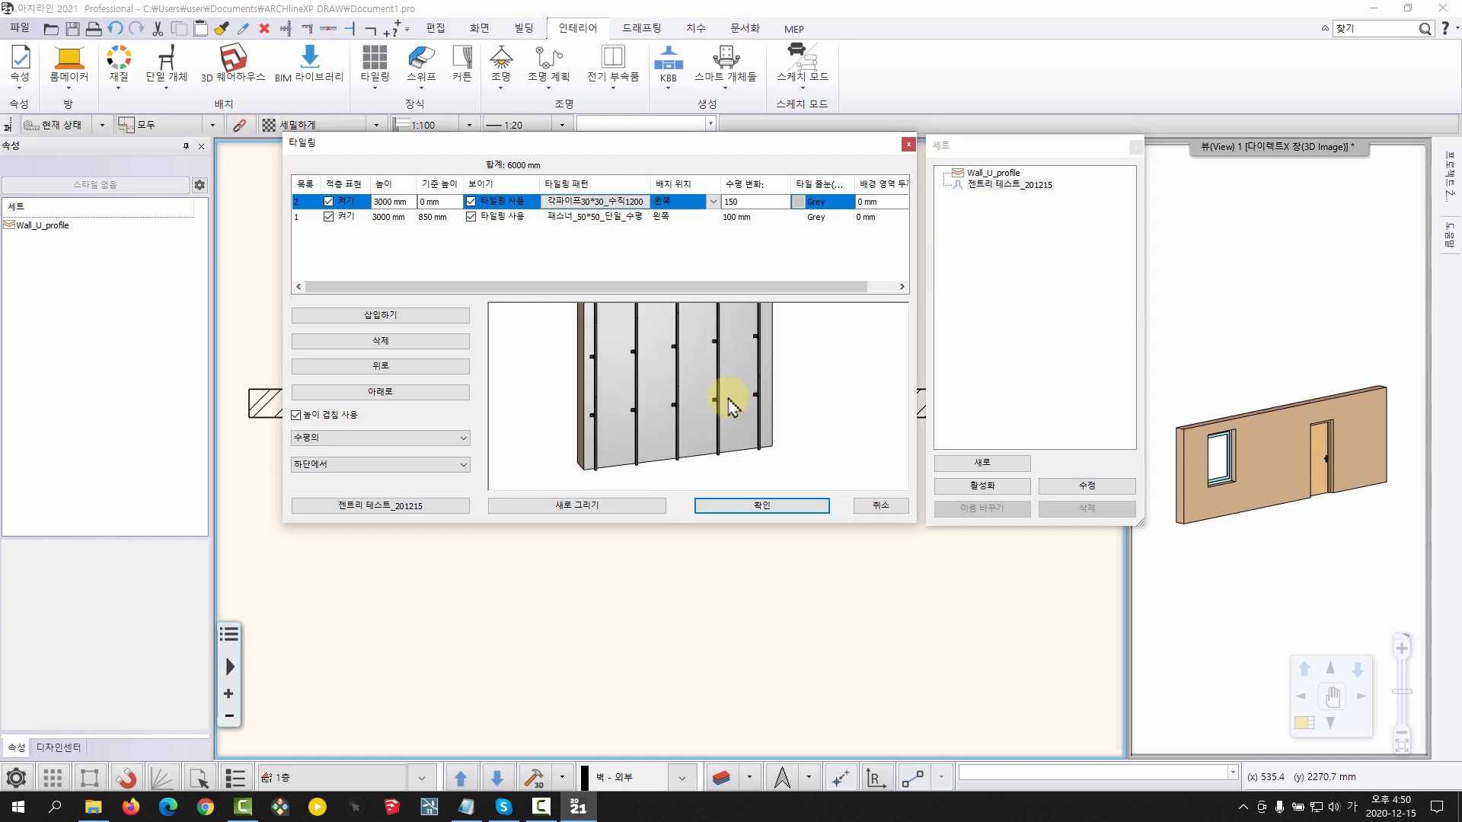
click(431, 316)
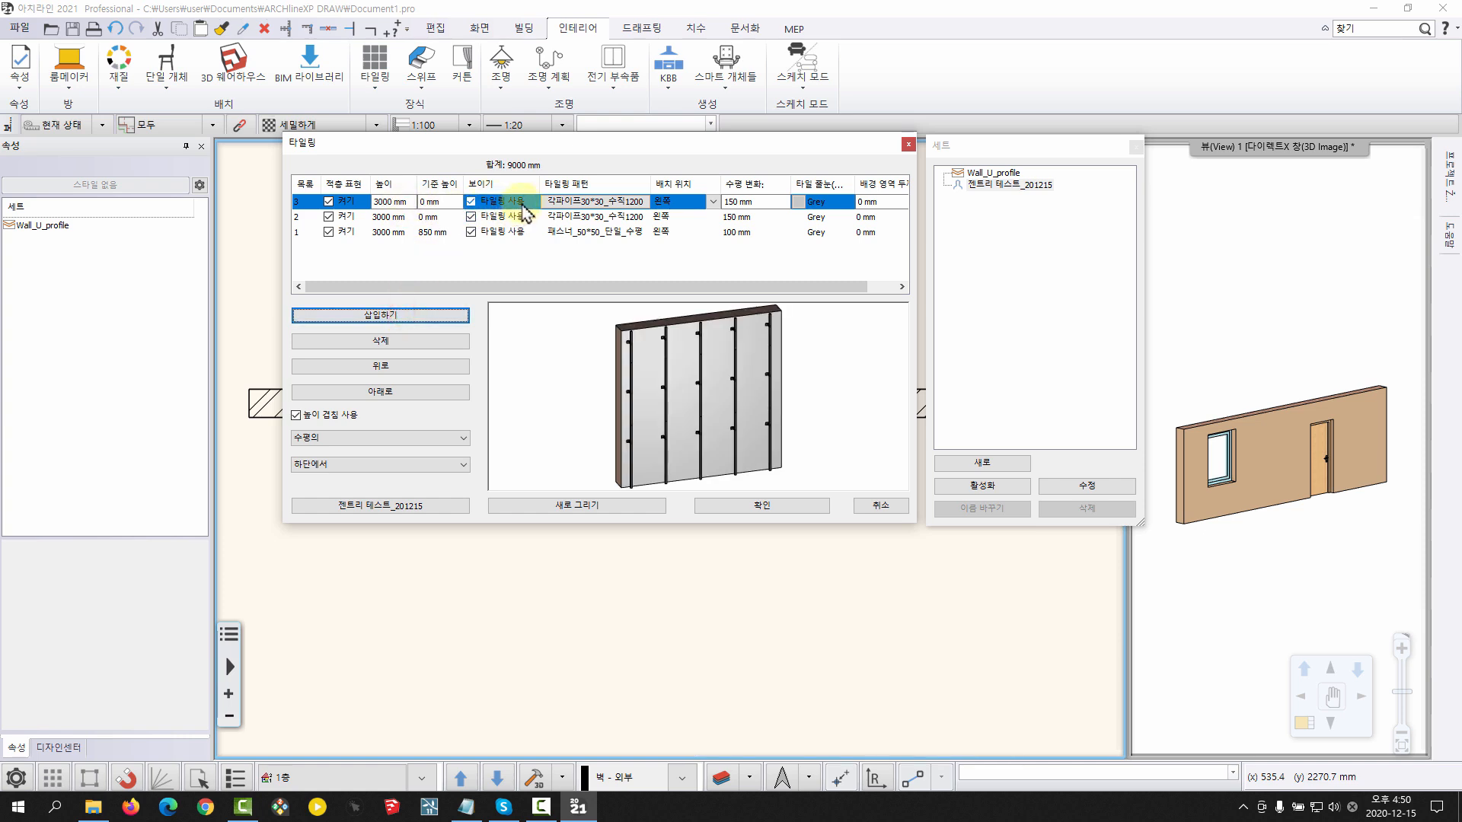
double_click(579, 201)
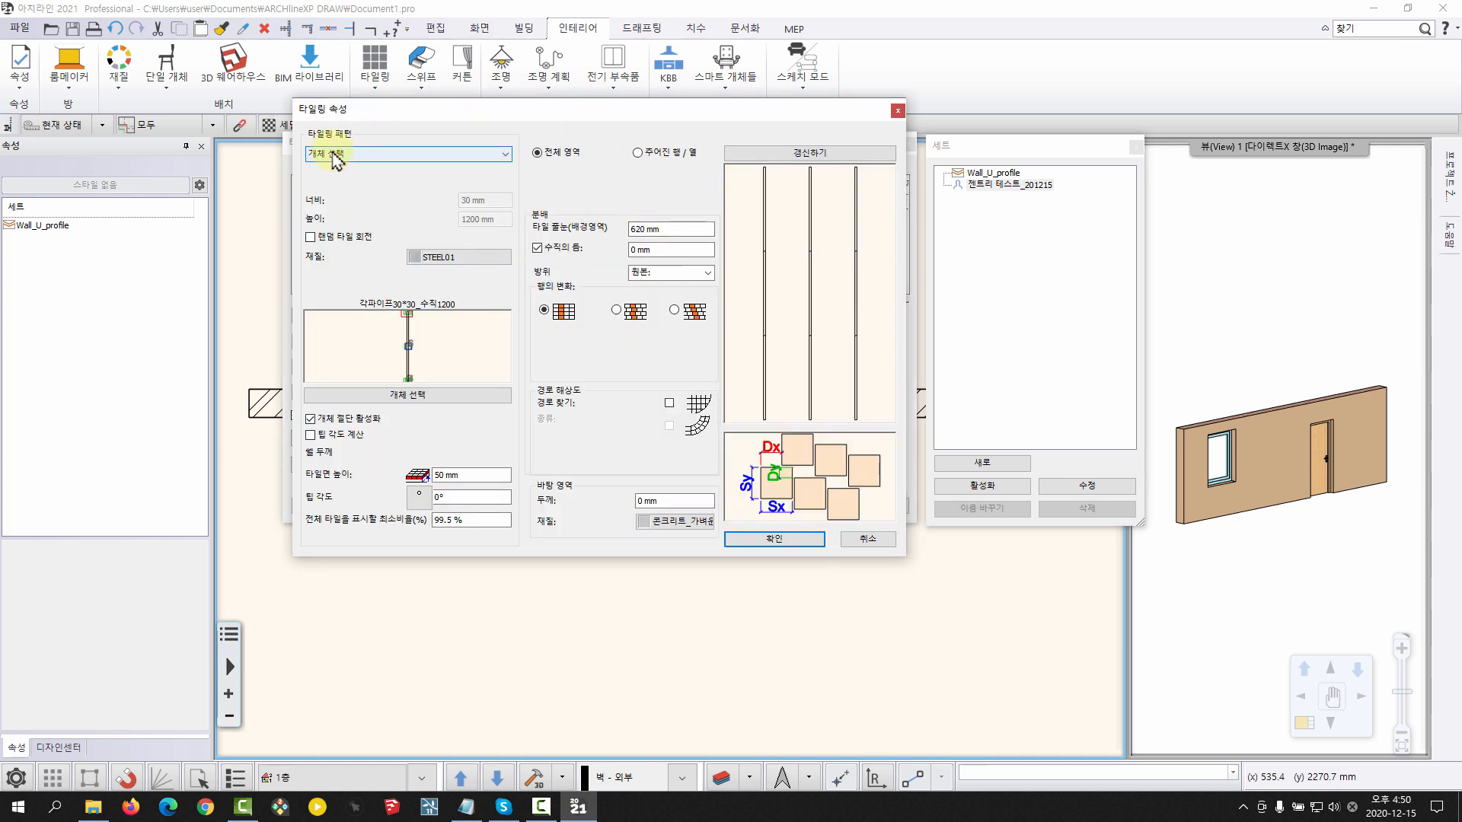
click(412, 396)
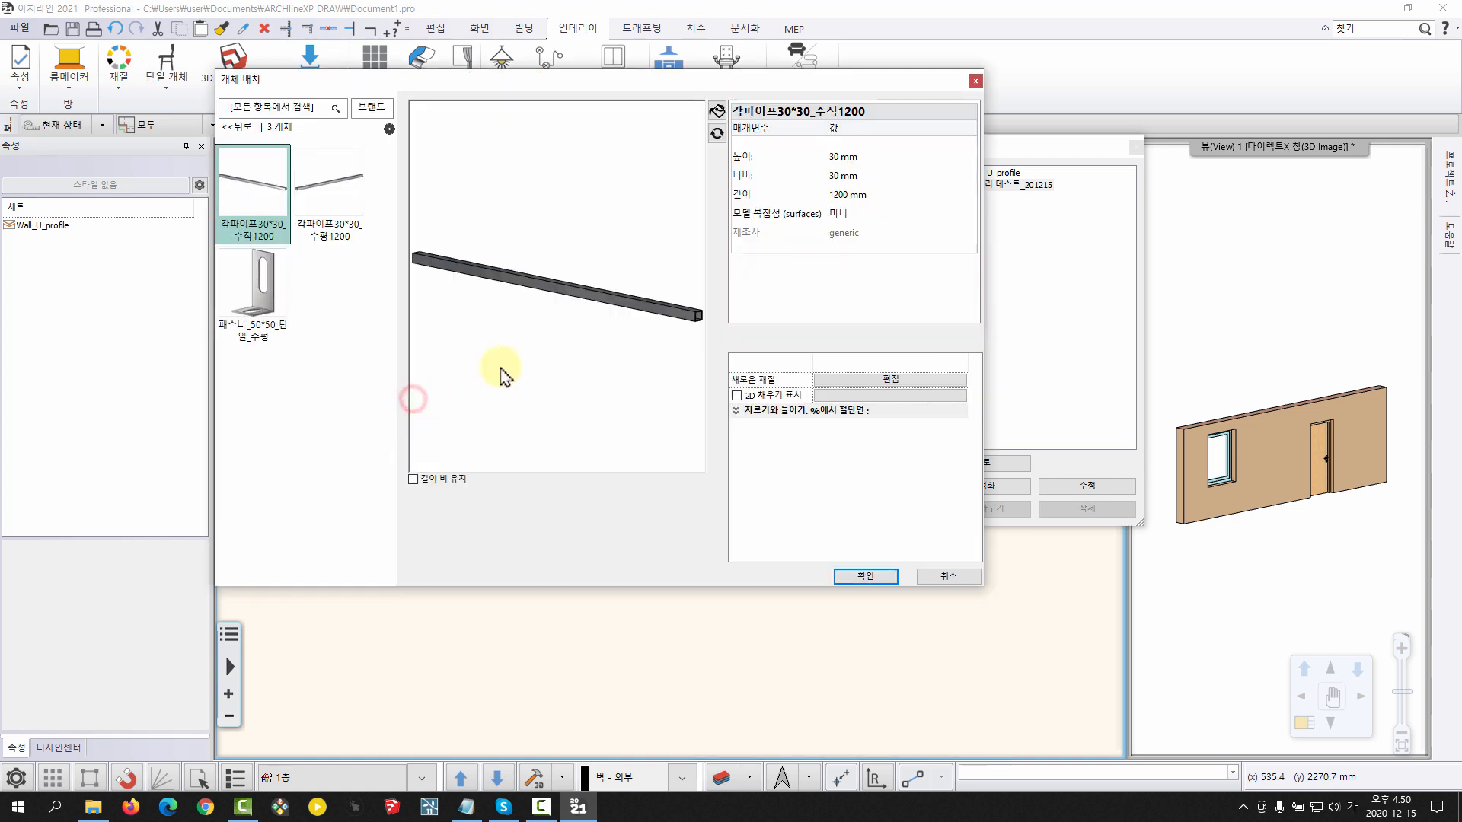
click(348, 194)
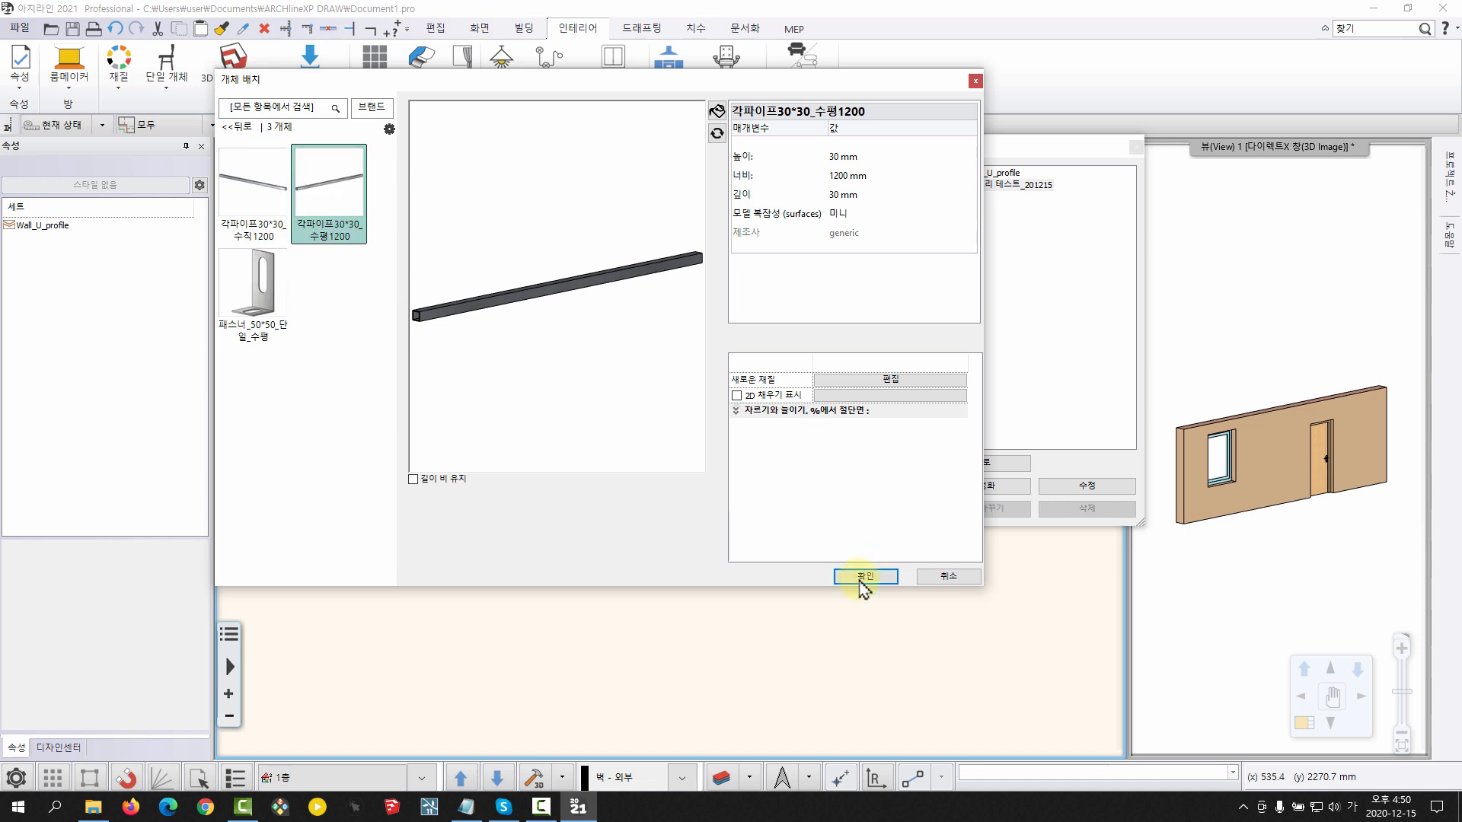
click(860, 577)
Set the horizontal pipe layer's tile joint (타일 줄눈) to 0 mm and refresh the pattern preview
click(811, 152)
scroll(826, 303, up, 2)
scroll(810, 292, down, 2)
scroll(809, 292, up, 1)
drag(680, 228, 594, 225)
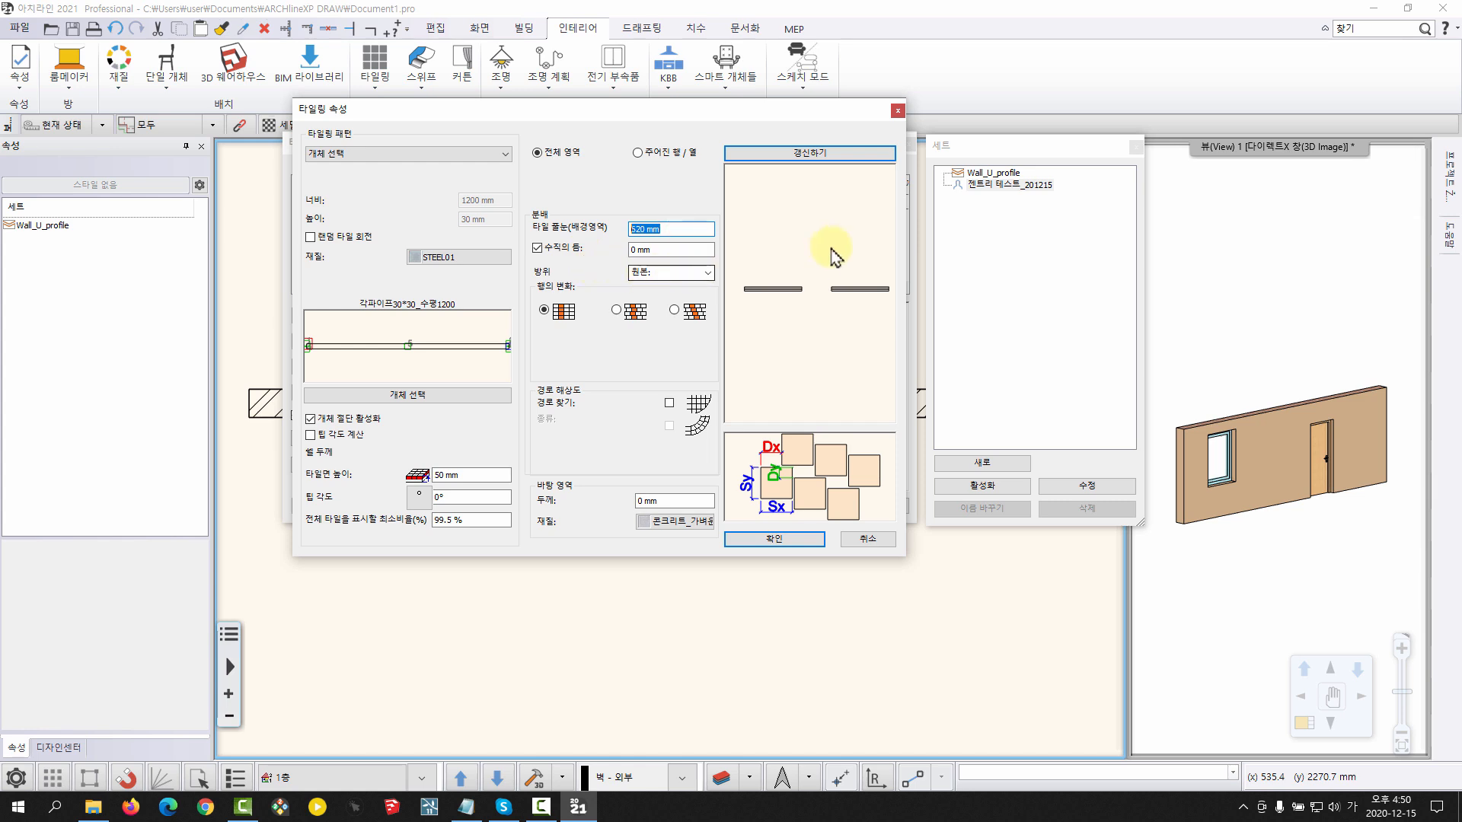
scroll(815, 311, up, 2)
scroll(815, 313, down, 1)
scroll(814, 293, up, 2)
scroll(815, 293, down, 1)
scroll(803, 289, down, 1)
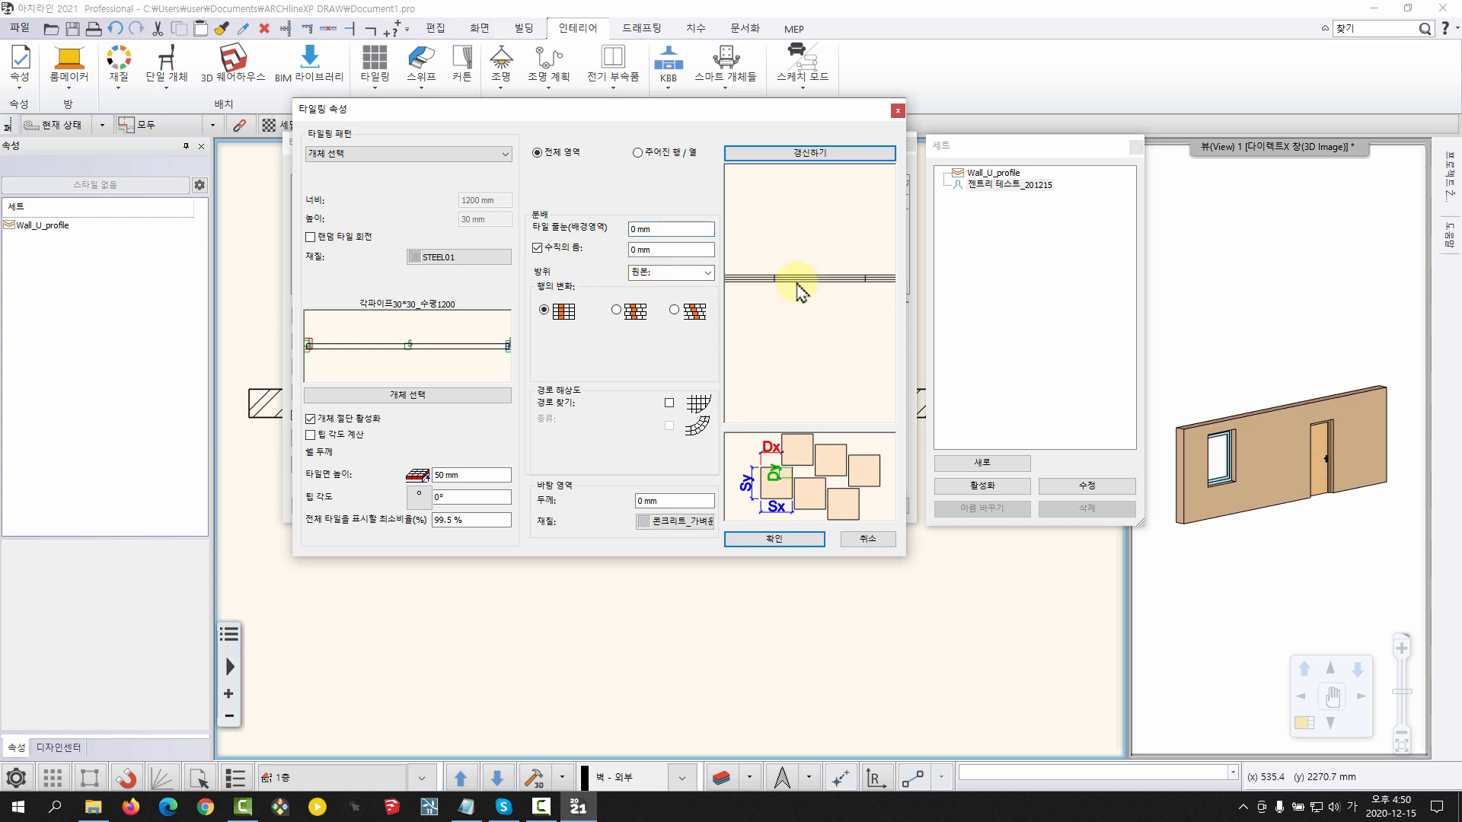
Set the horizontal pipe layer's vertical gap (수직의 틈) to 900 mm and check the row spacing in the preview
double_click(663, 250)
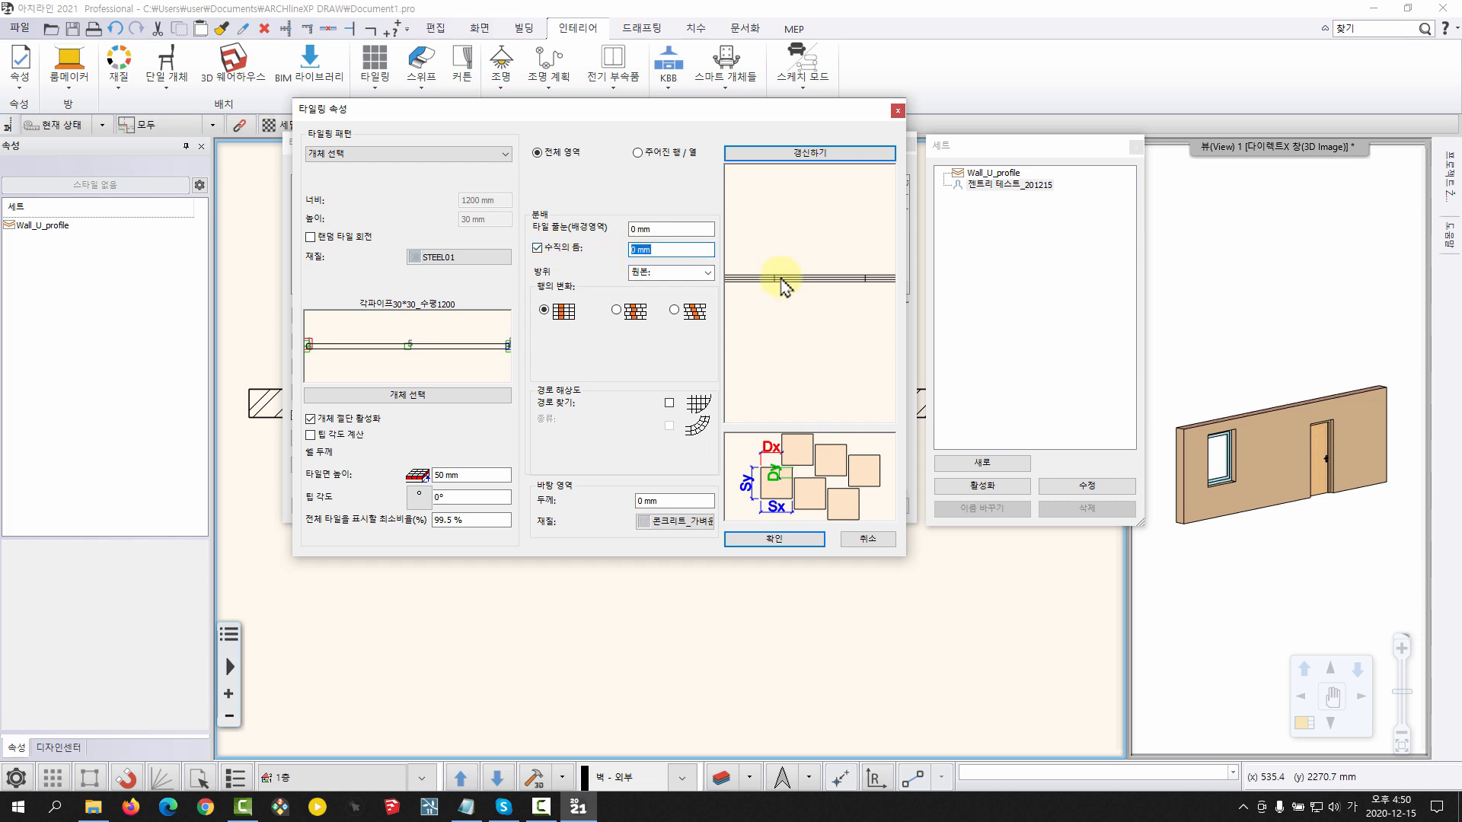
key(Return)
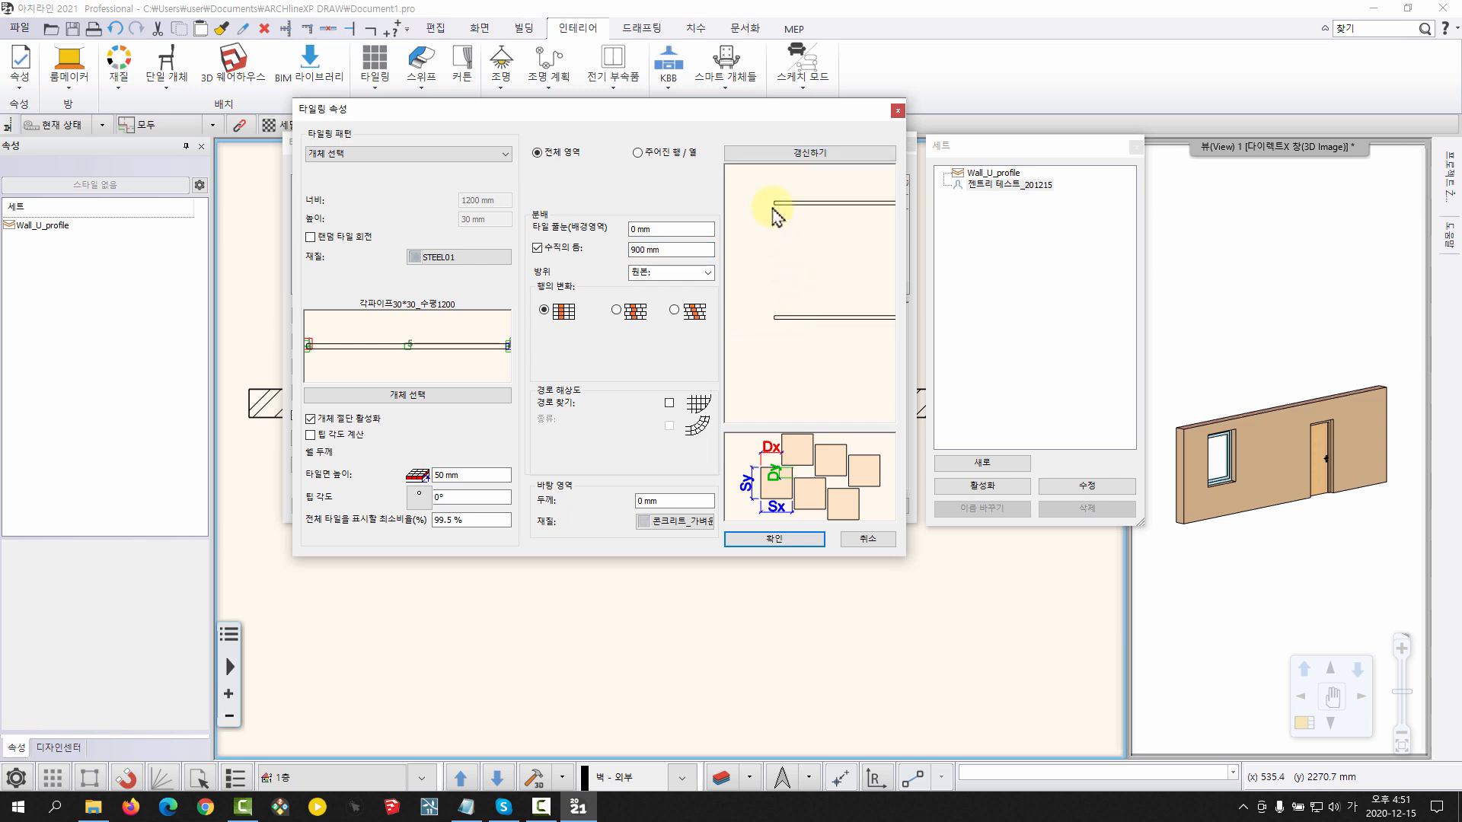
scroll(785, 300, up, 2)
middle_drag(812, 293, 781, 370)
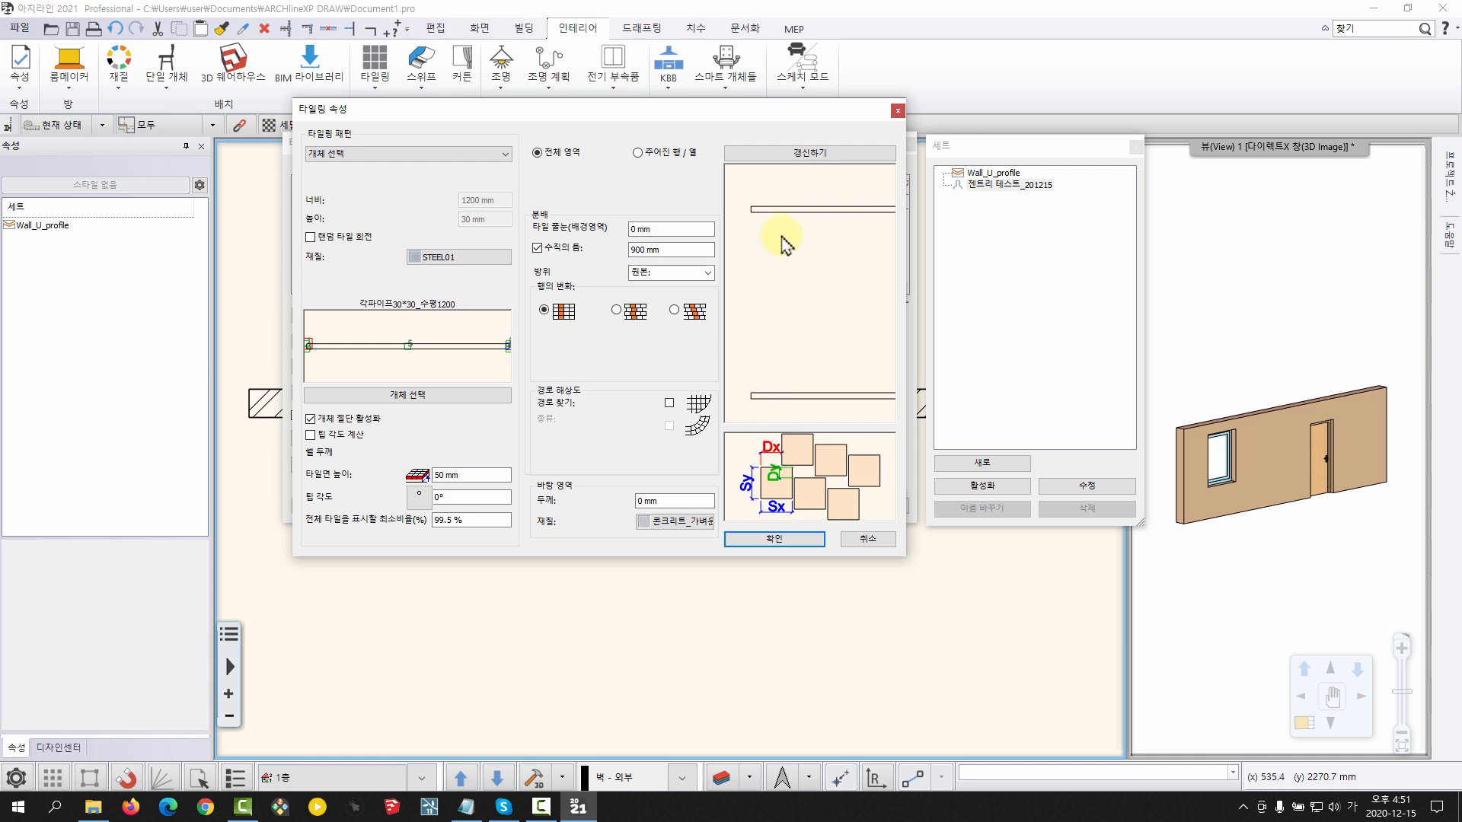
scroll(807, 305, down, 4)
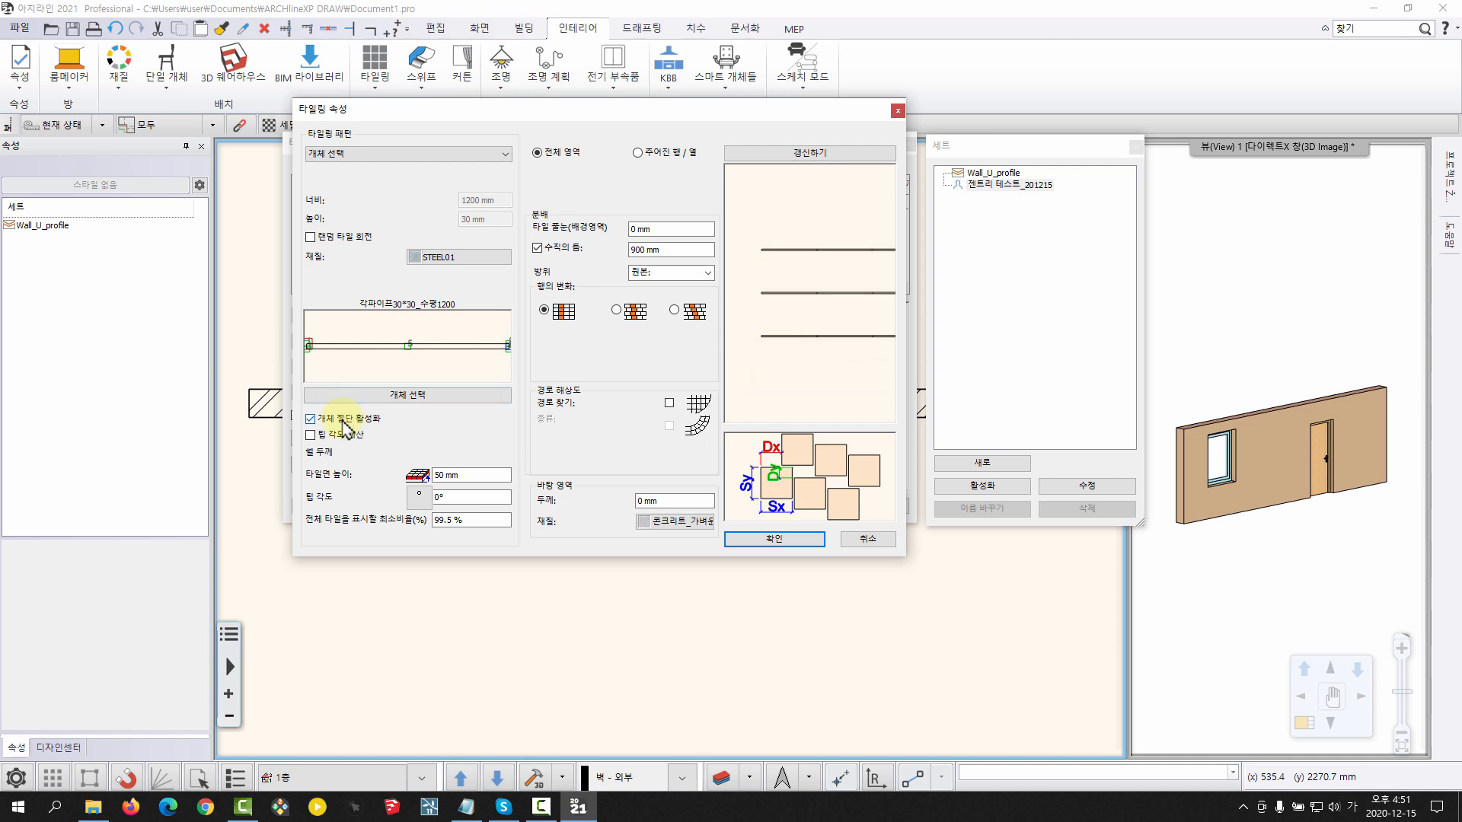
Set the horizontal pipe layer's tile surface height (타일면 높이) to 80 mm and apply the tiling properties
click(465, 475)
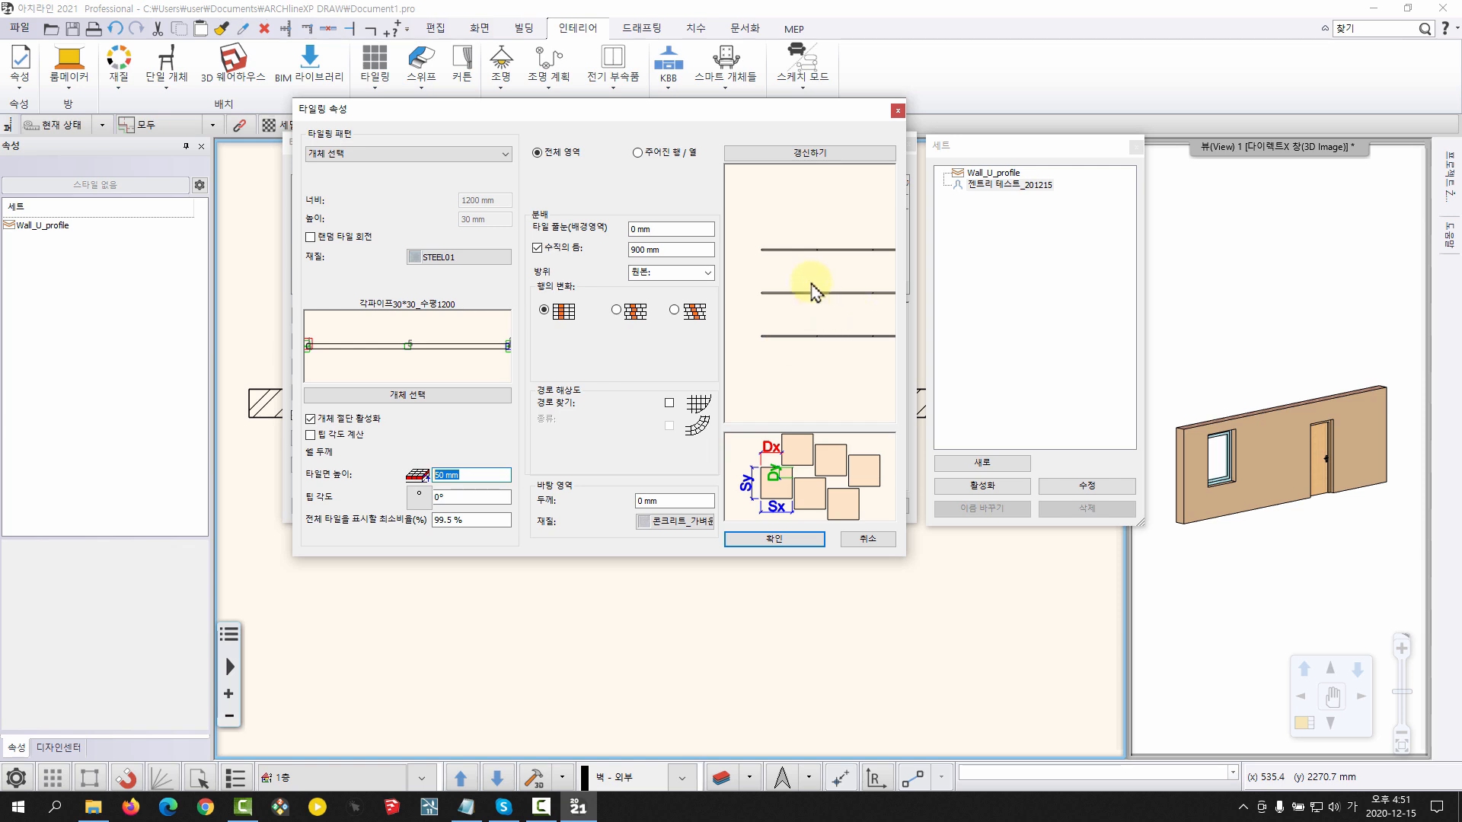
double_click(454, 474)
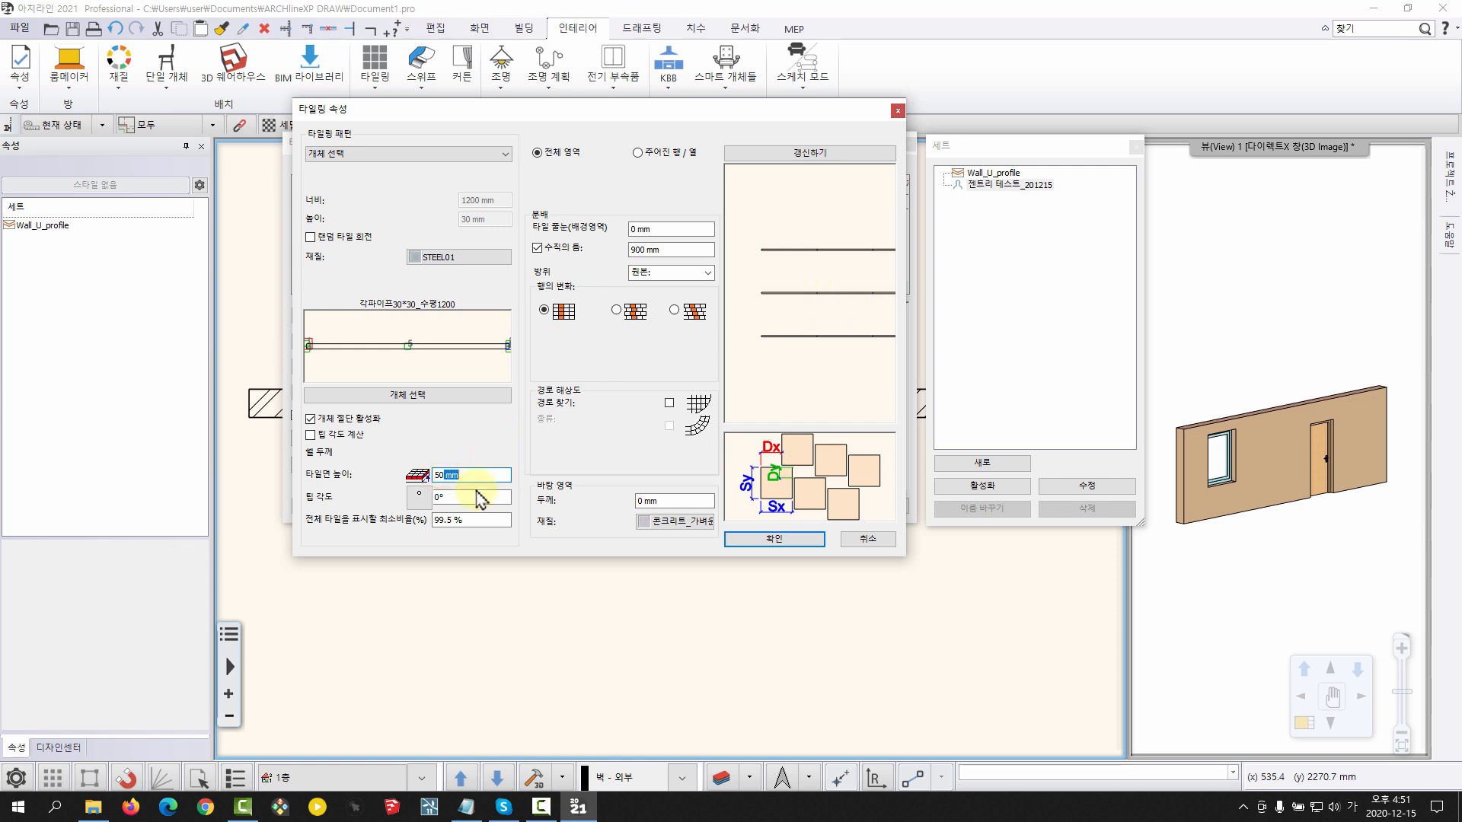
drag(481, 475, 415, 476)
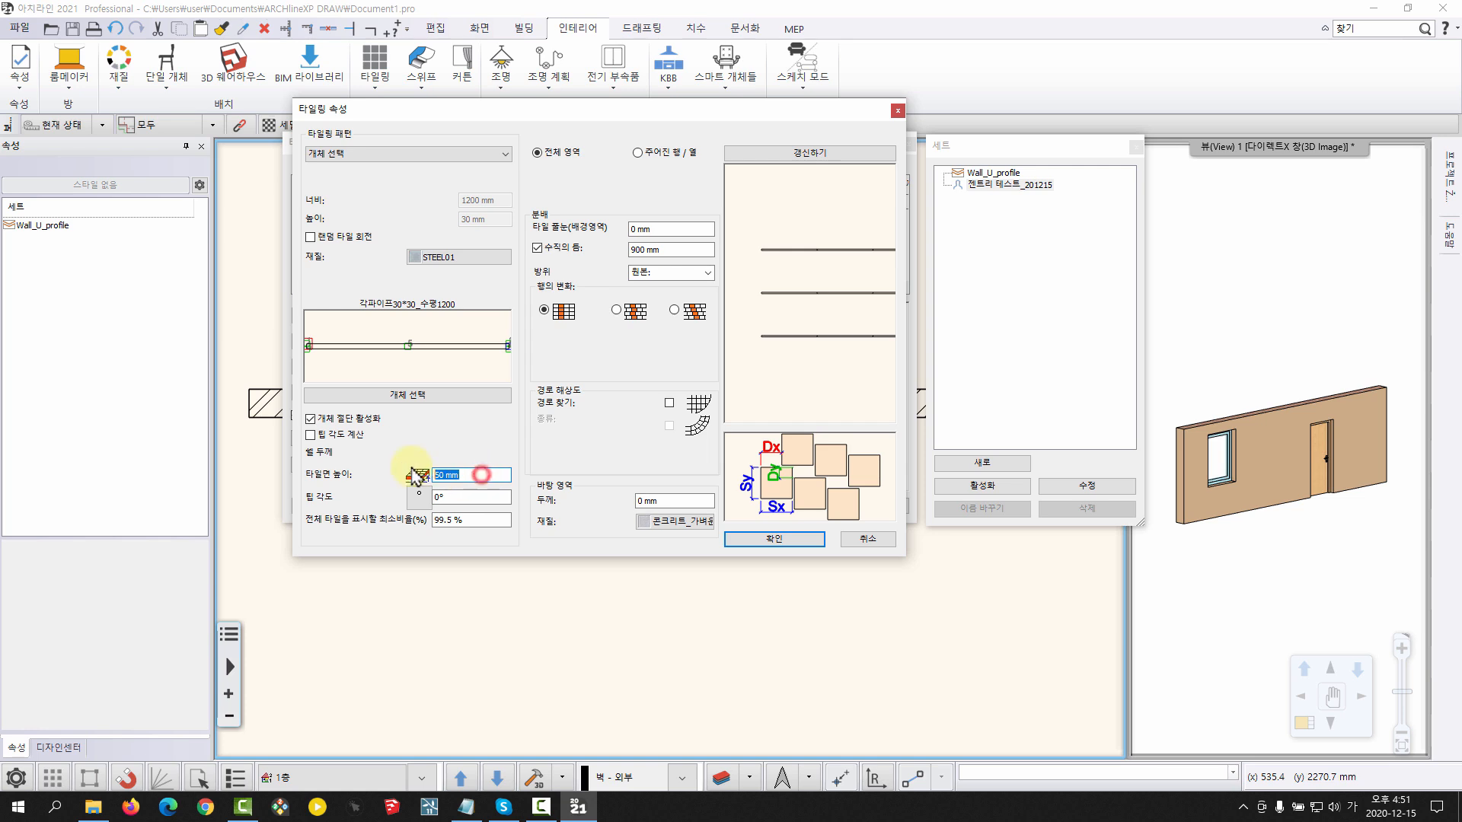
text(80)
key(Return)
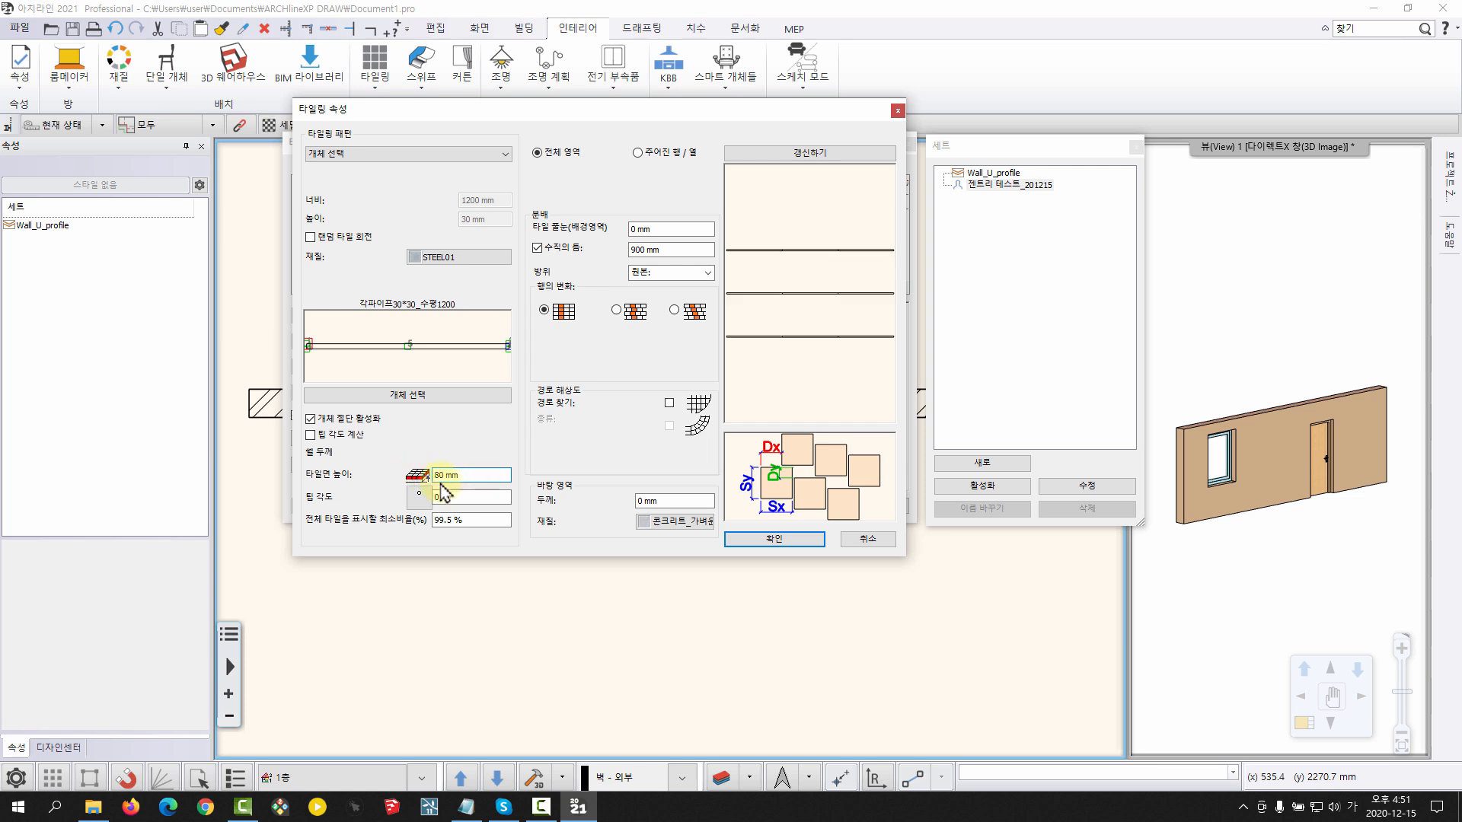
click(750, 540)
Set the horizontal pipe layer's base height (기준 높이) to 200 mm and redraw the wall preview
drag(687, 404, 757, 414)
scroll(695, 381, up, 5)
scroll(659, 393, up, 8)
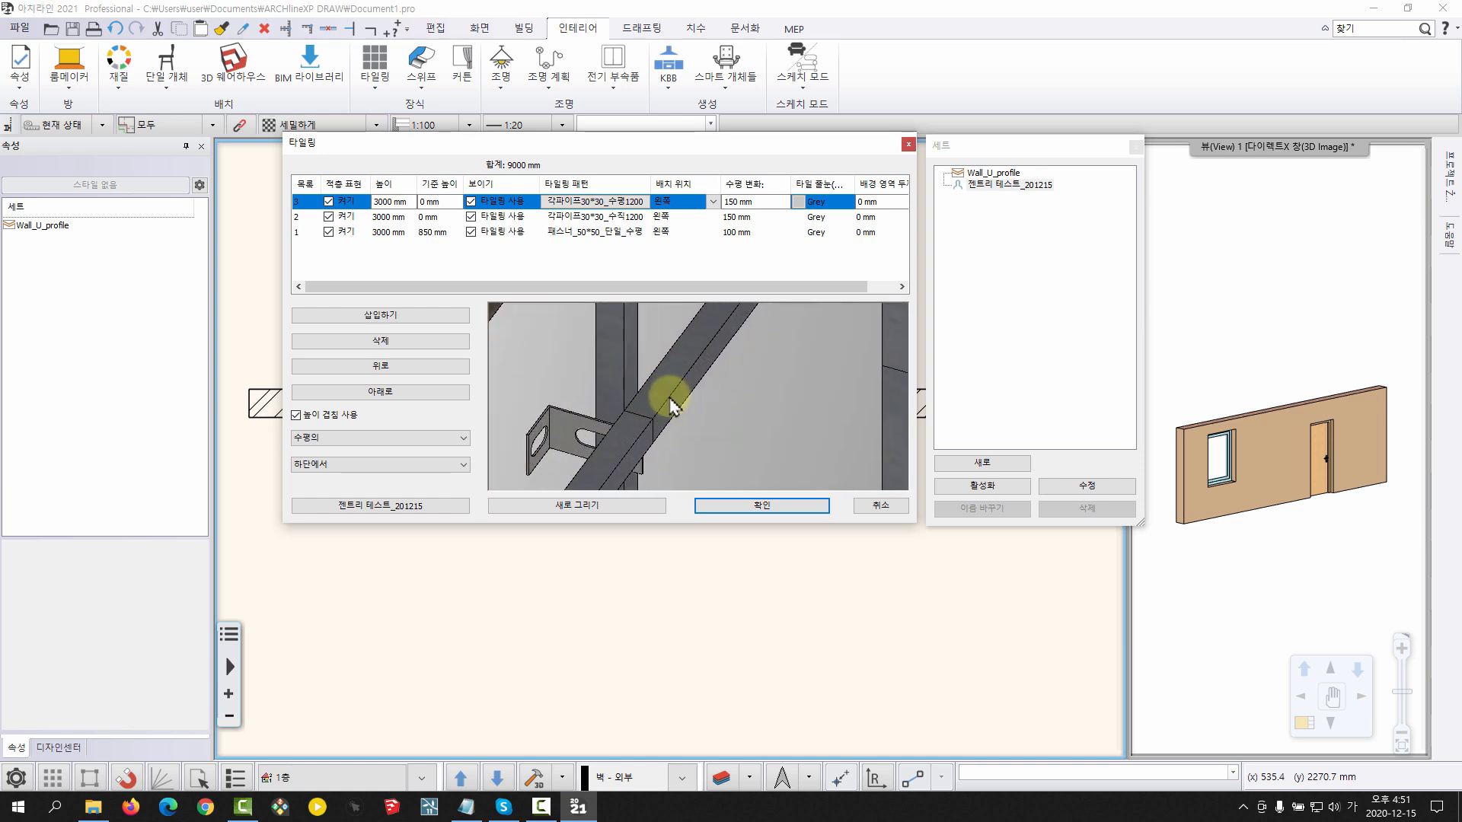
scroll(670, 391, down, 6)
drag(775, 412, 660, 402)
scroll(681, 401, down, 3)
drag(706, 446, 618, 440)
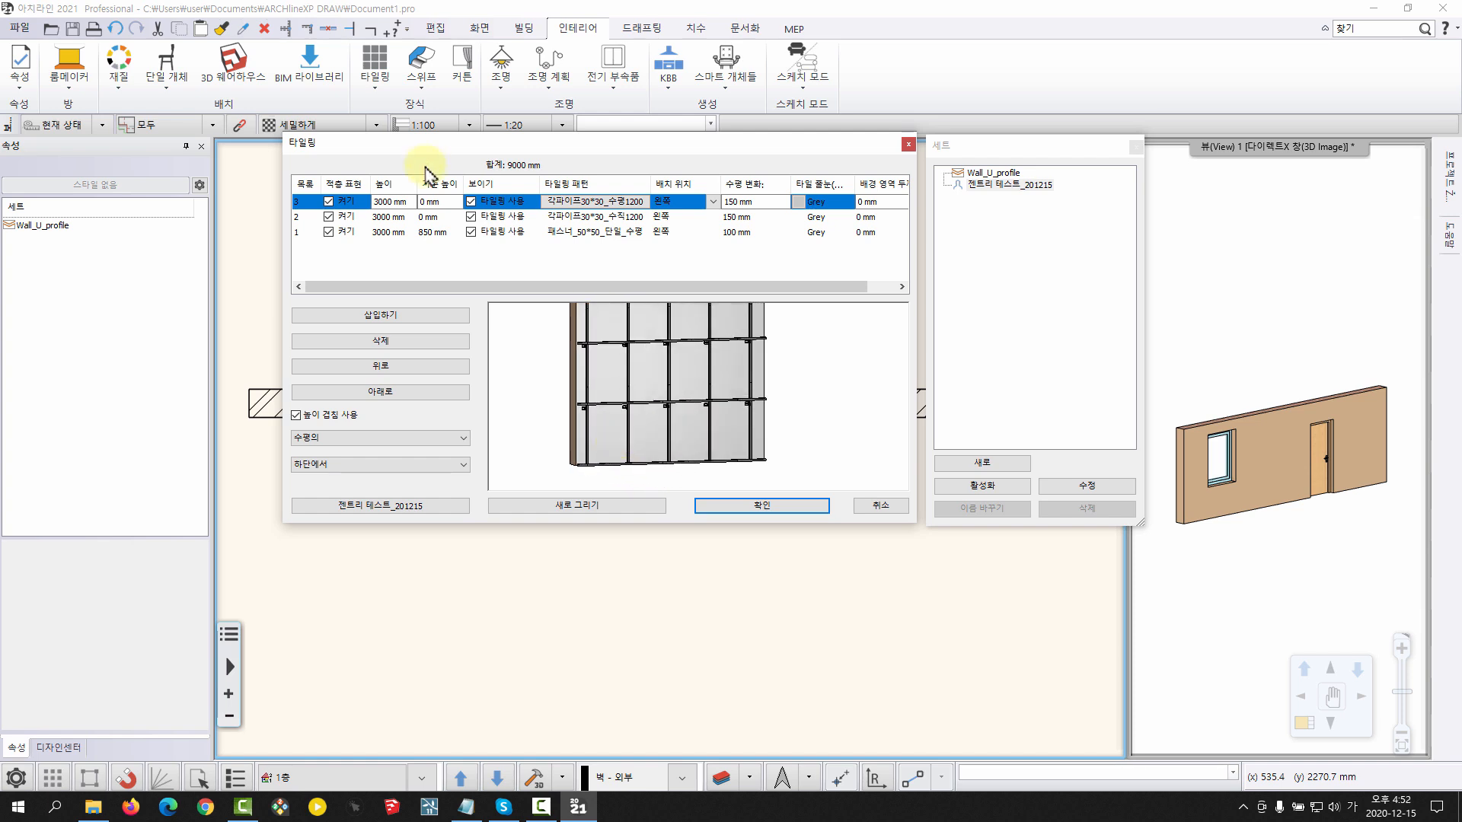
text(200)
click(608, 507)
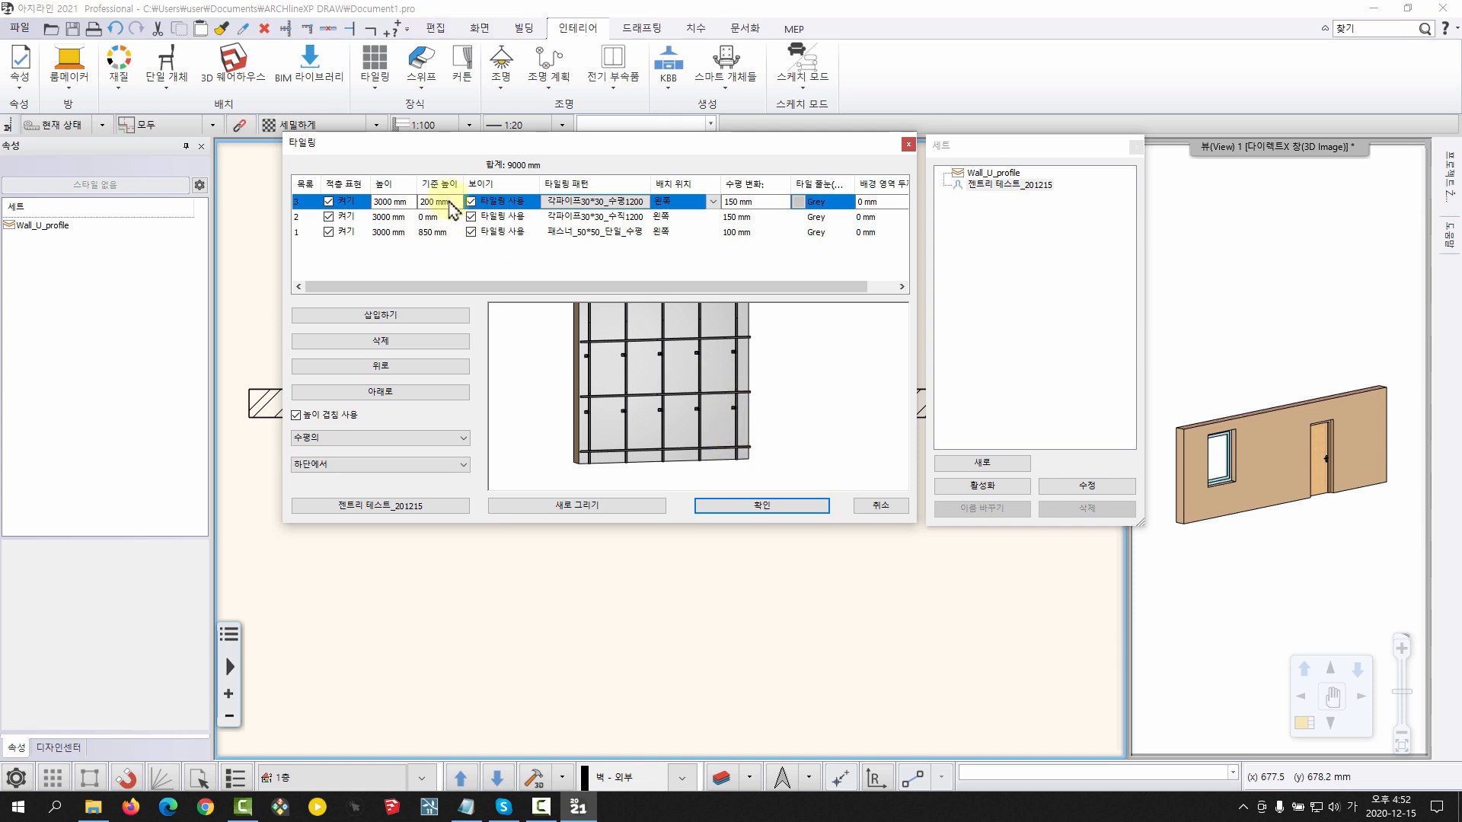
Set the horizontal pipe layer's horizontal shift (수평 변화) to 0 and check where the pipes start in the redrawn preview
click(743, 201)
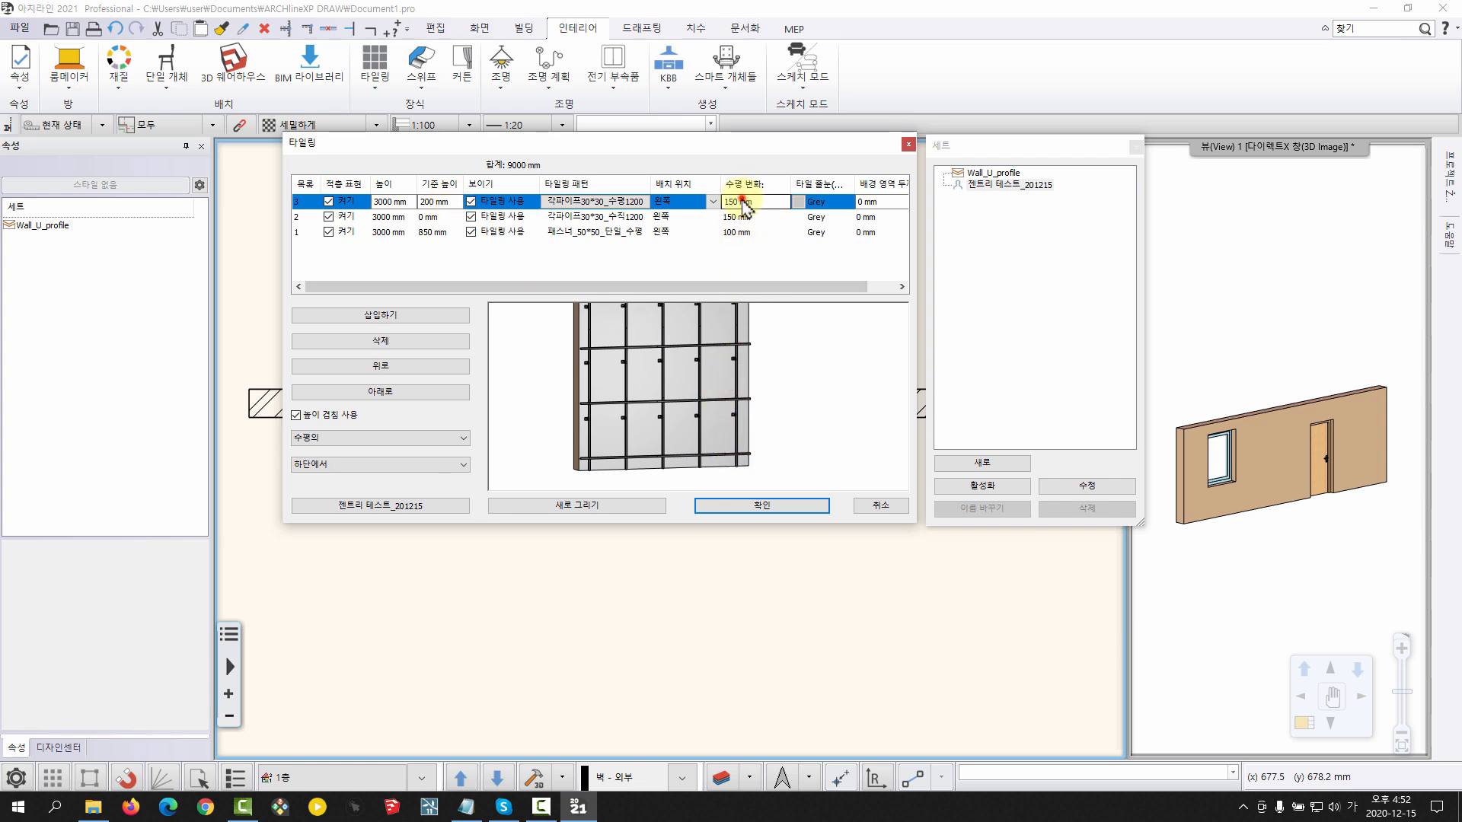
click(623, 381)
scroll(636, 377, up, 5)
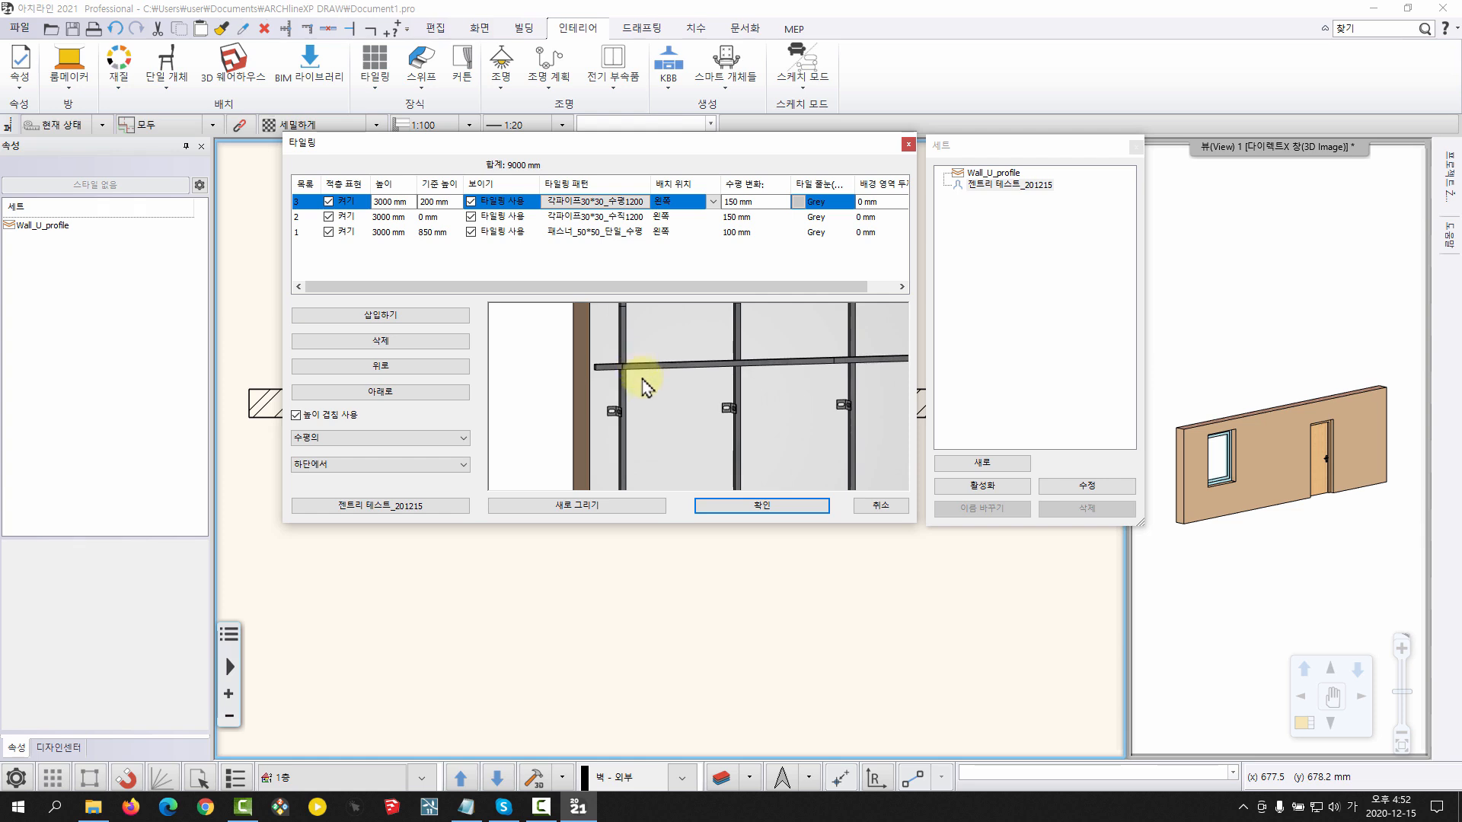
scroll(640, 374, up, 3)
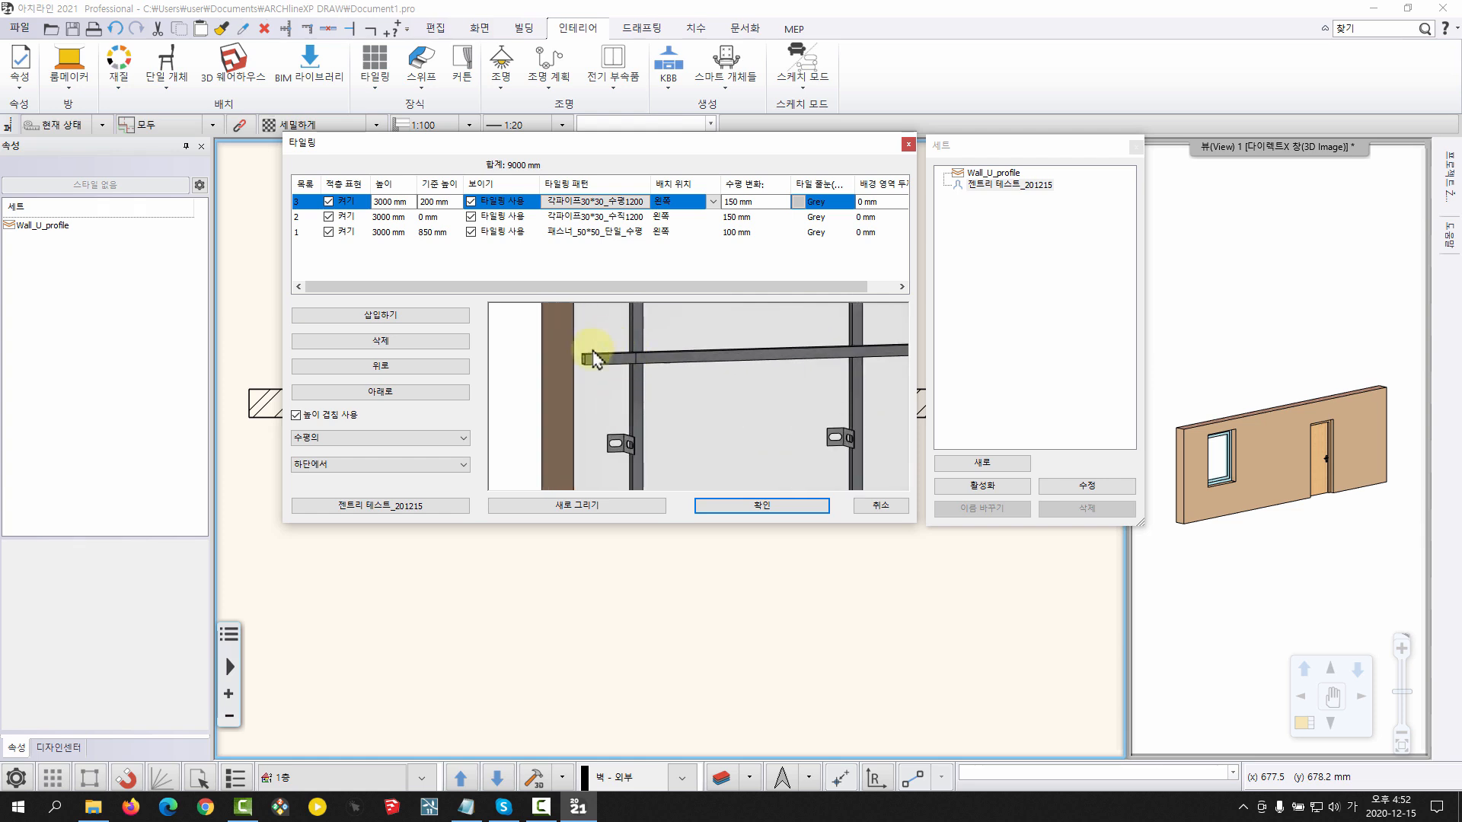
click(753, 202)
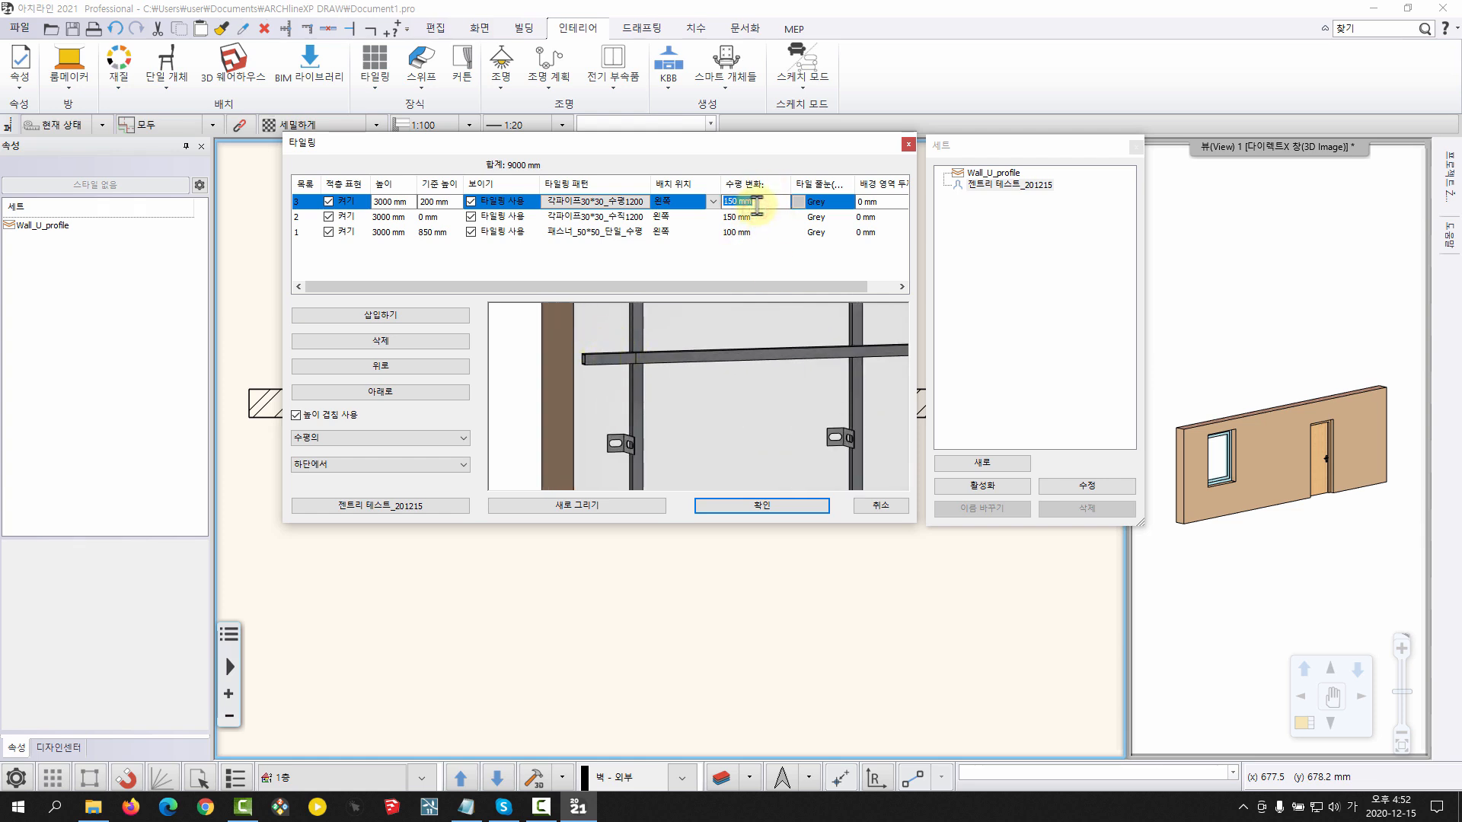
click(582, 506)
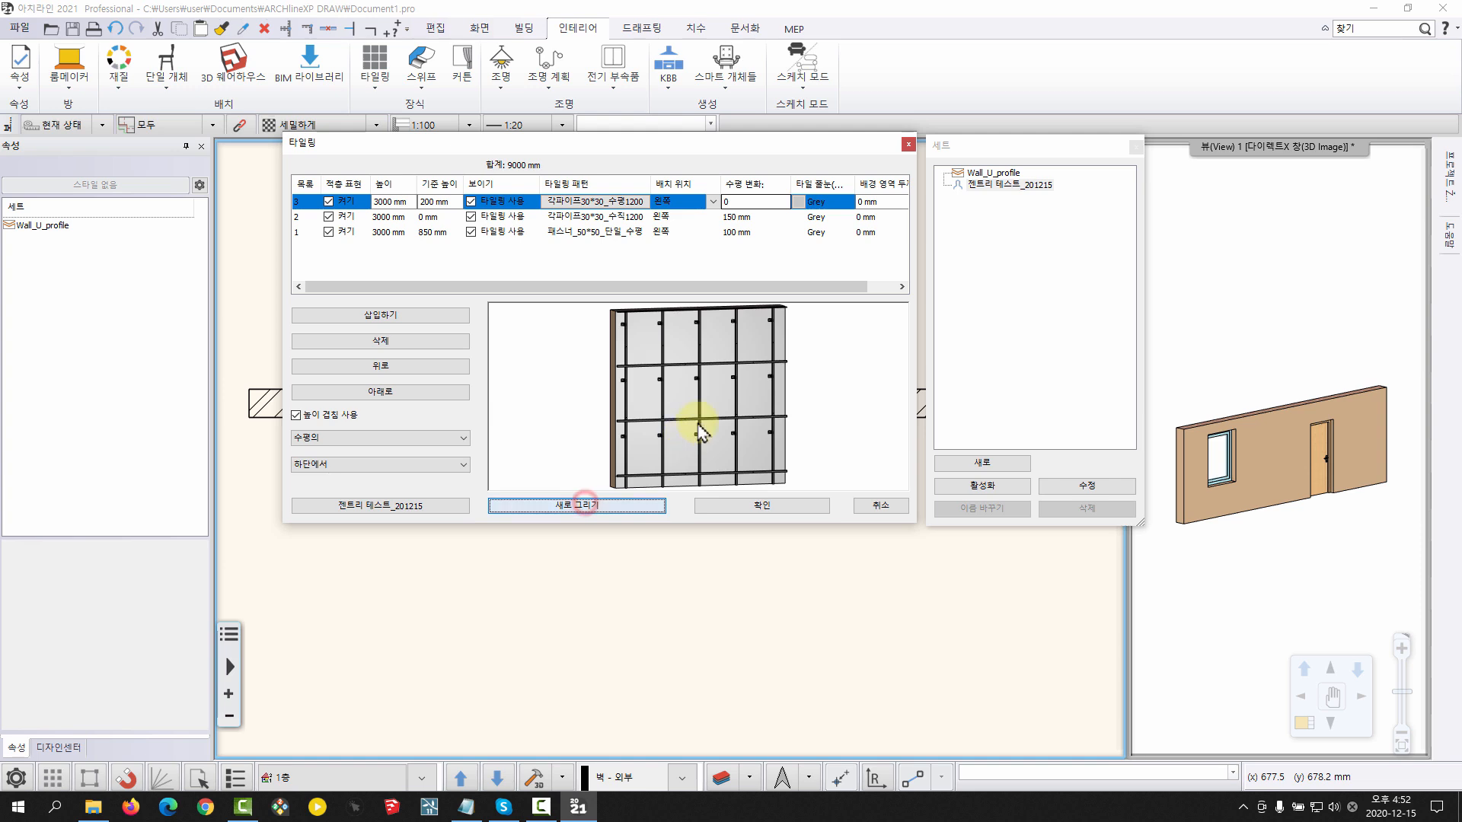
scroll(548, 361, up, 2)
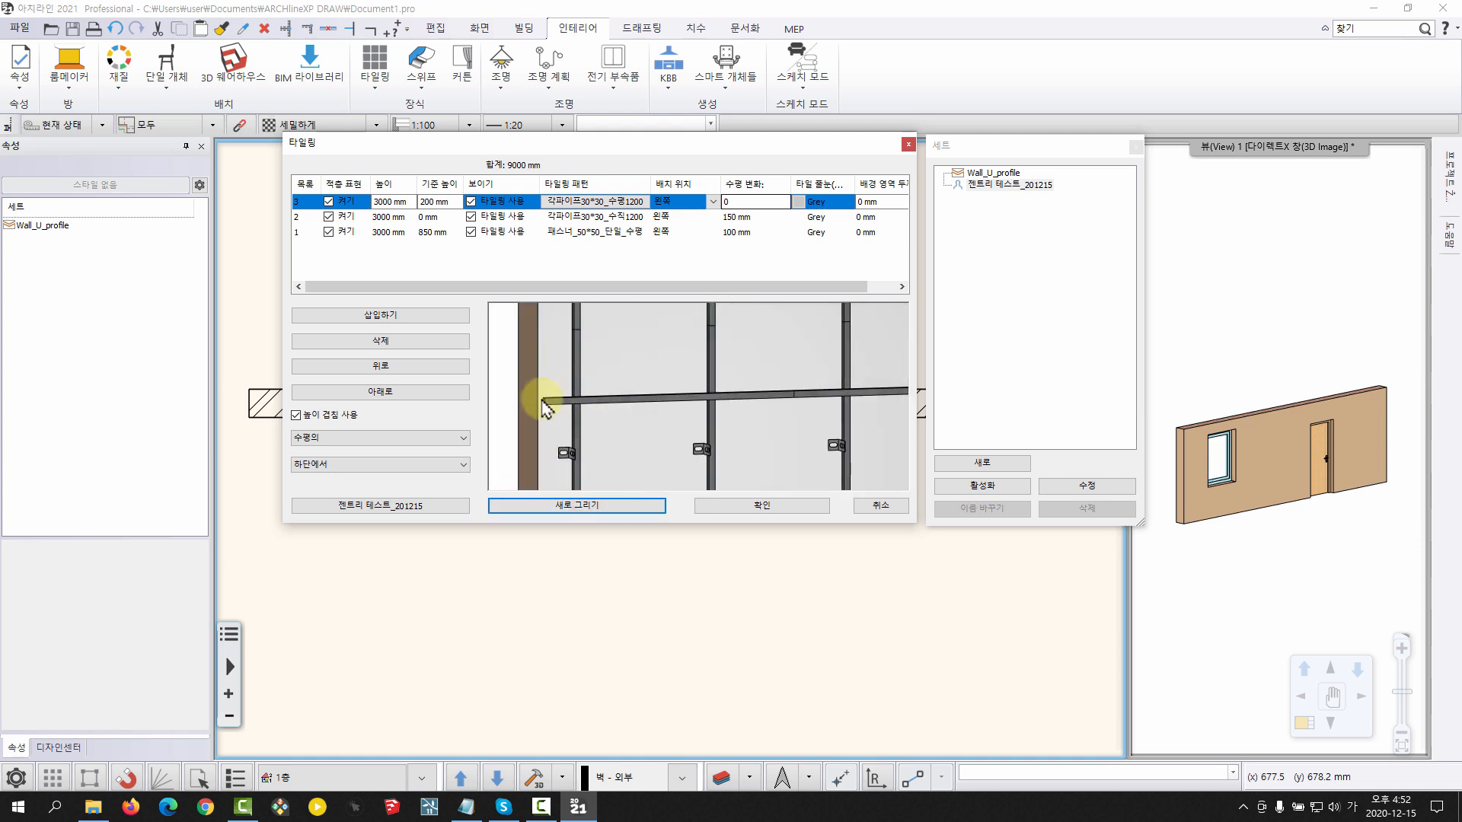
middle_drag(810, 406, 627, 427)
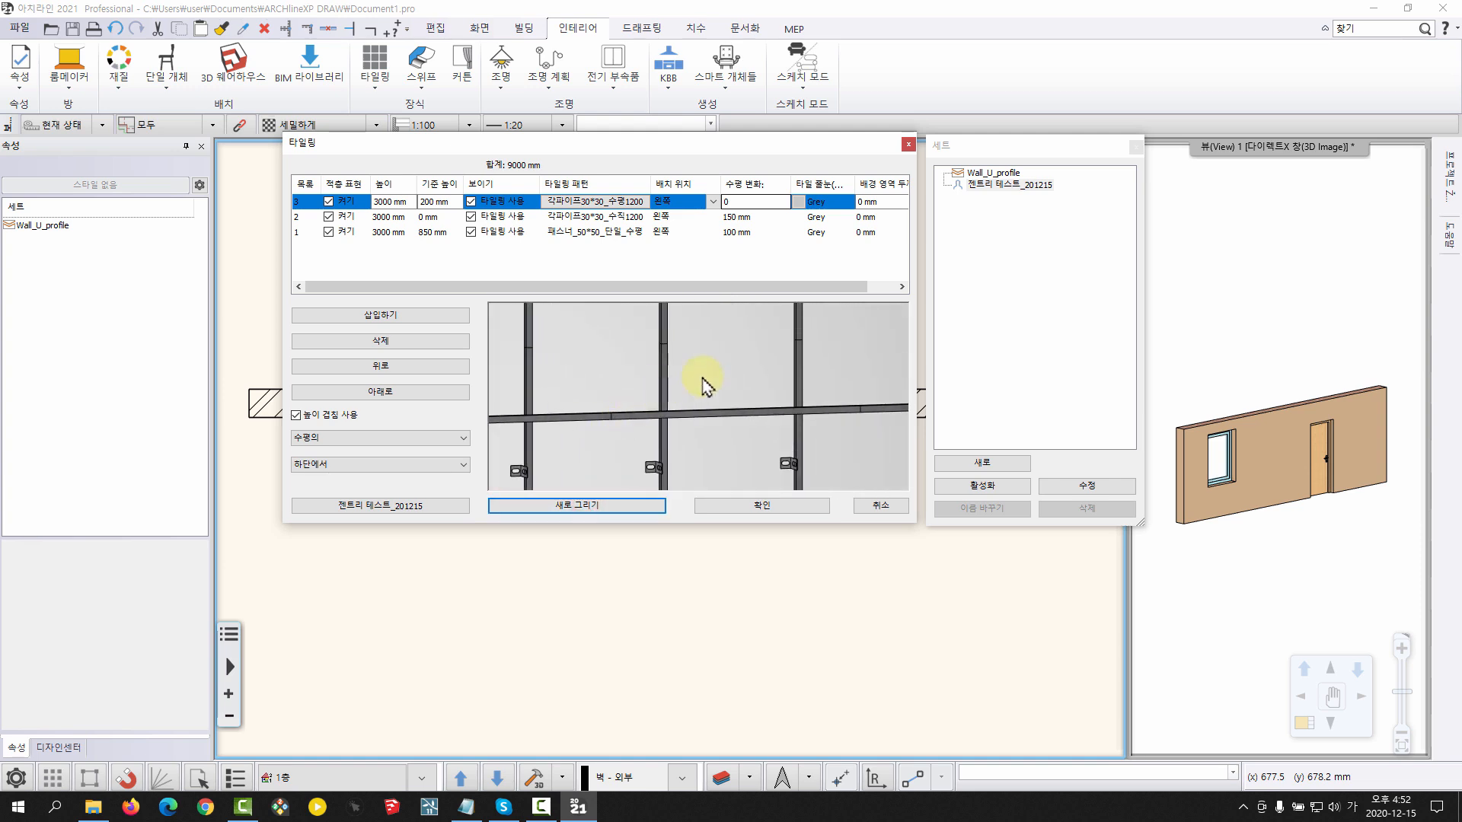
middle_drag(859, 416, 708, 370)
scroll(715, 411, down, 6)
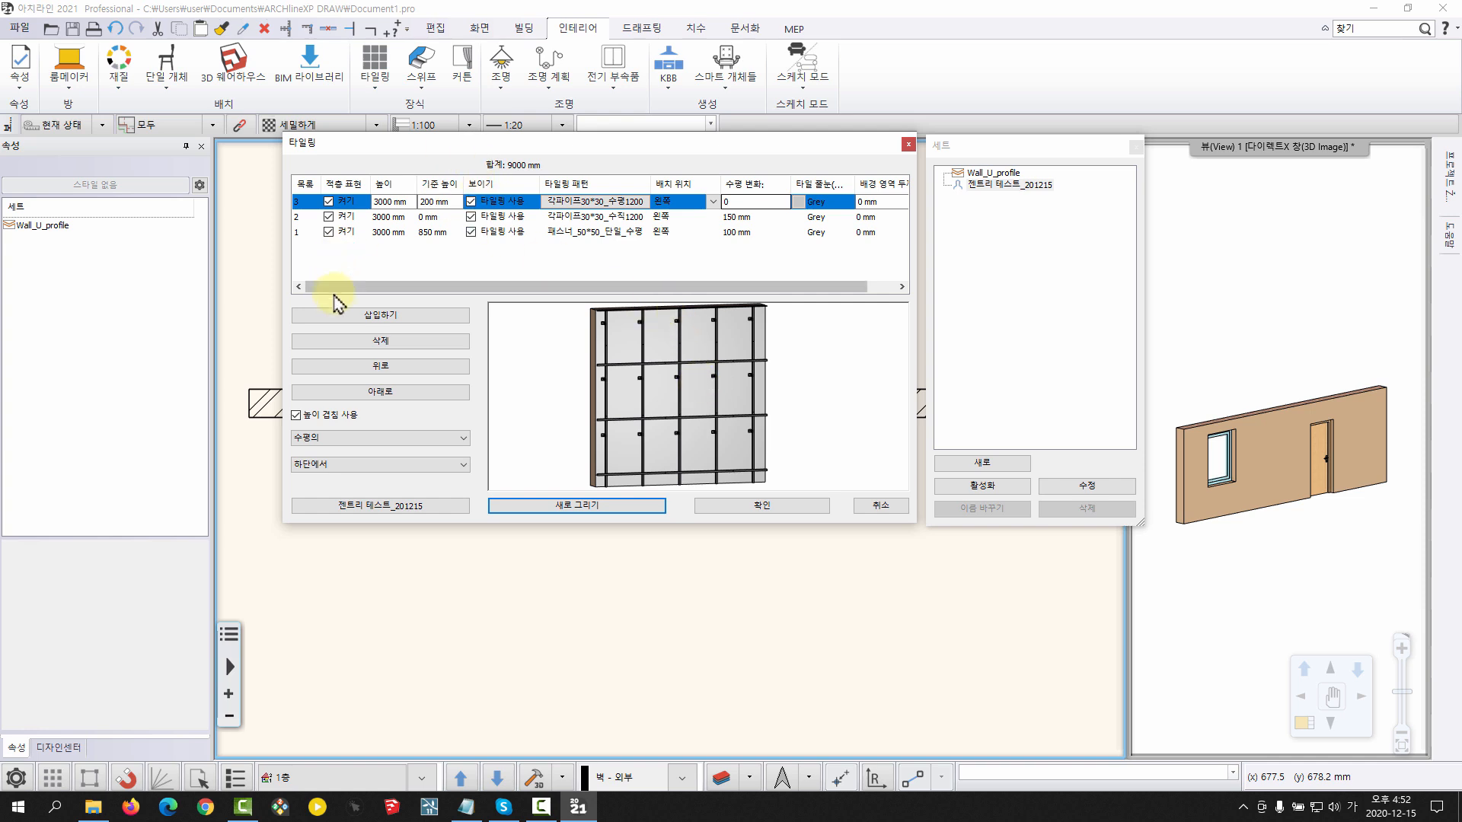
Insert a fourth tiling layer and set its base height (기준 높이) to 0 mm
click(344, 315)
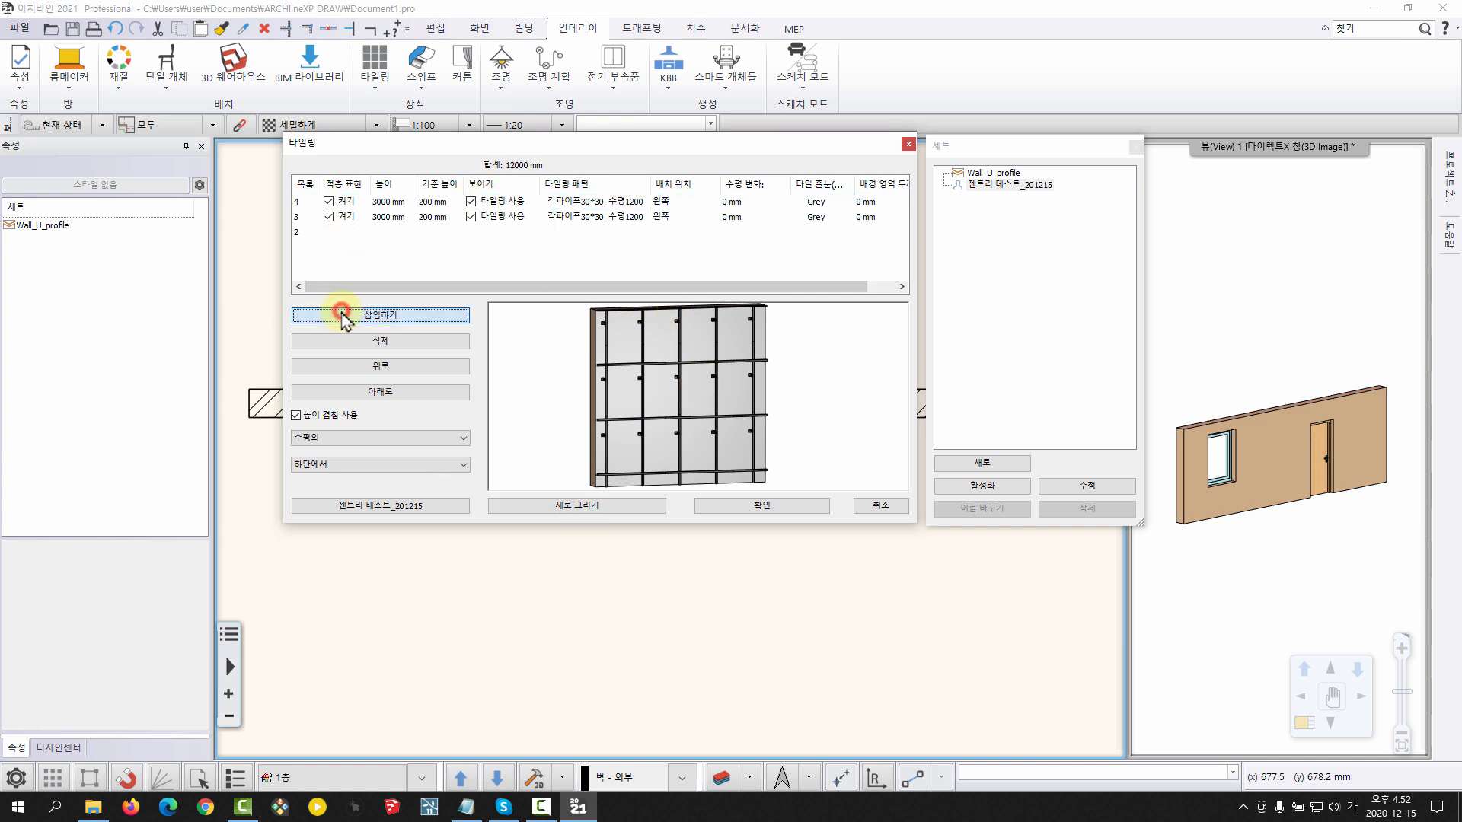
click(431, 201)
text(0)
key(Return)
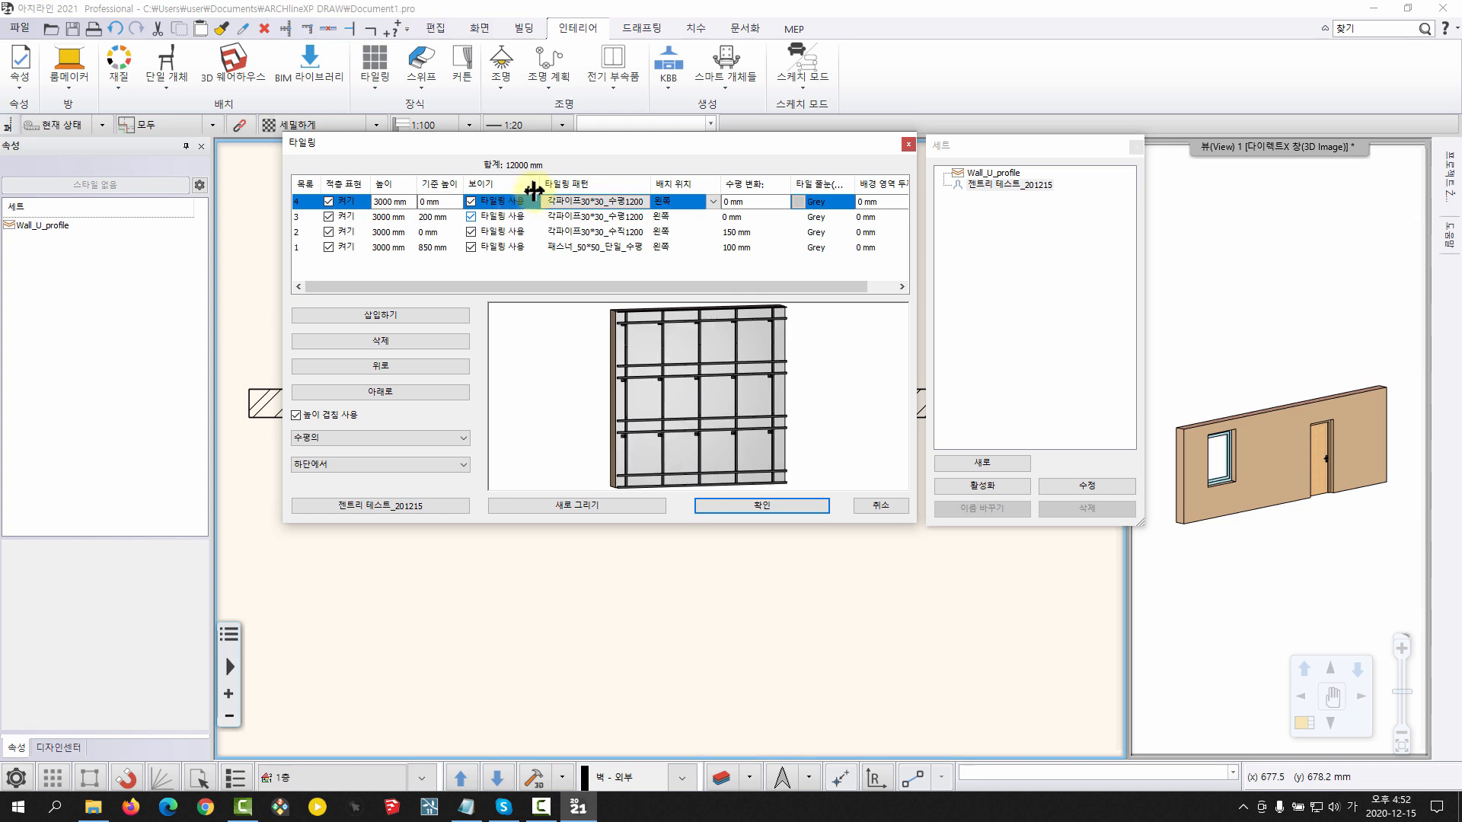
Change the fourth layer's tiling pattern to 직사각형 and assign the material 젠트리_외장패널_1200*600 from the 젠트리 테스트 category
double_click(599, 202)
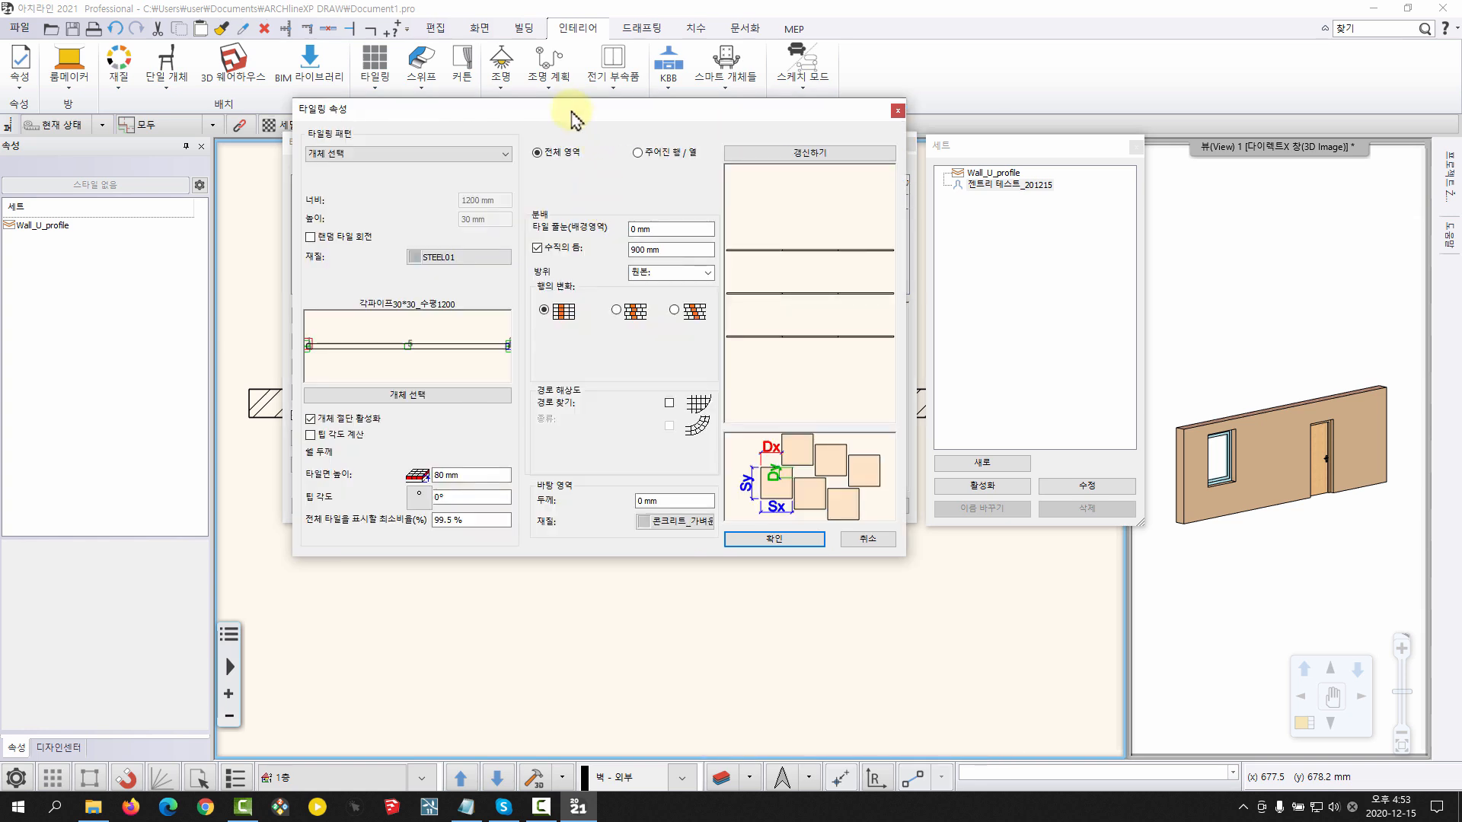
click(486, 108)
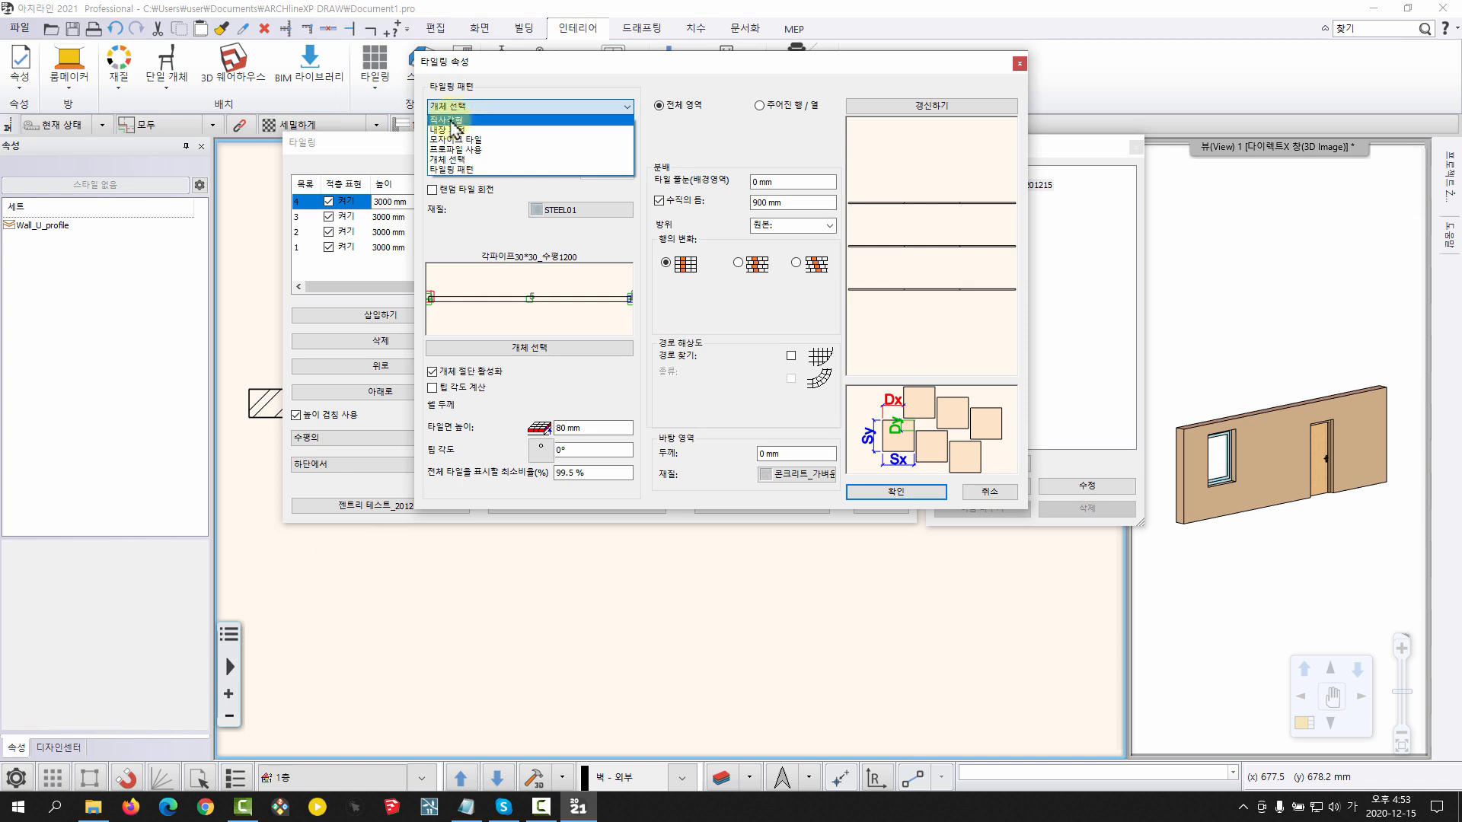
click(455, 121)
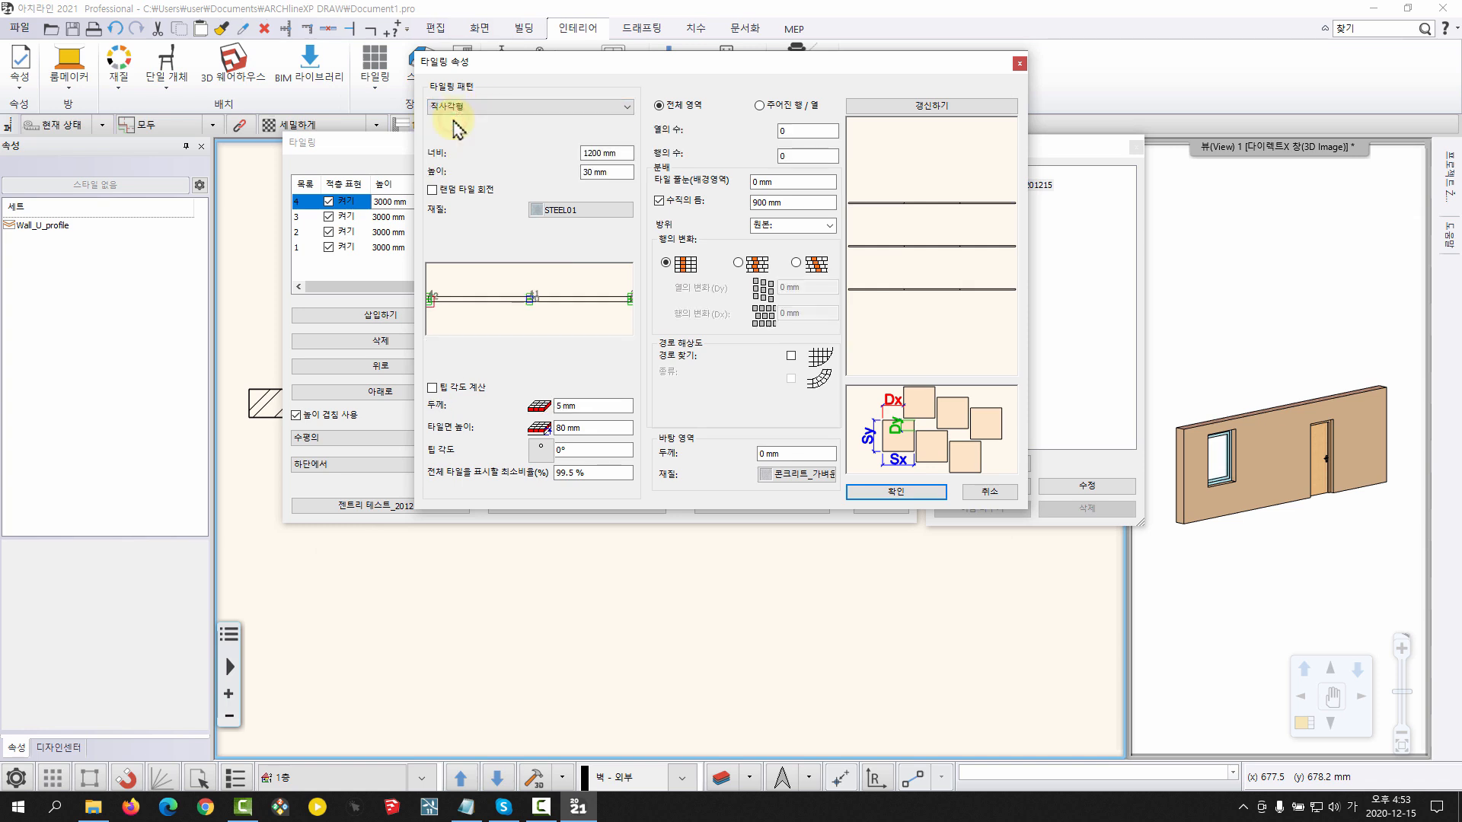
click(544, 210)
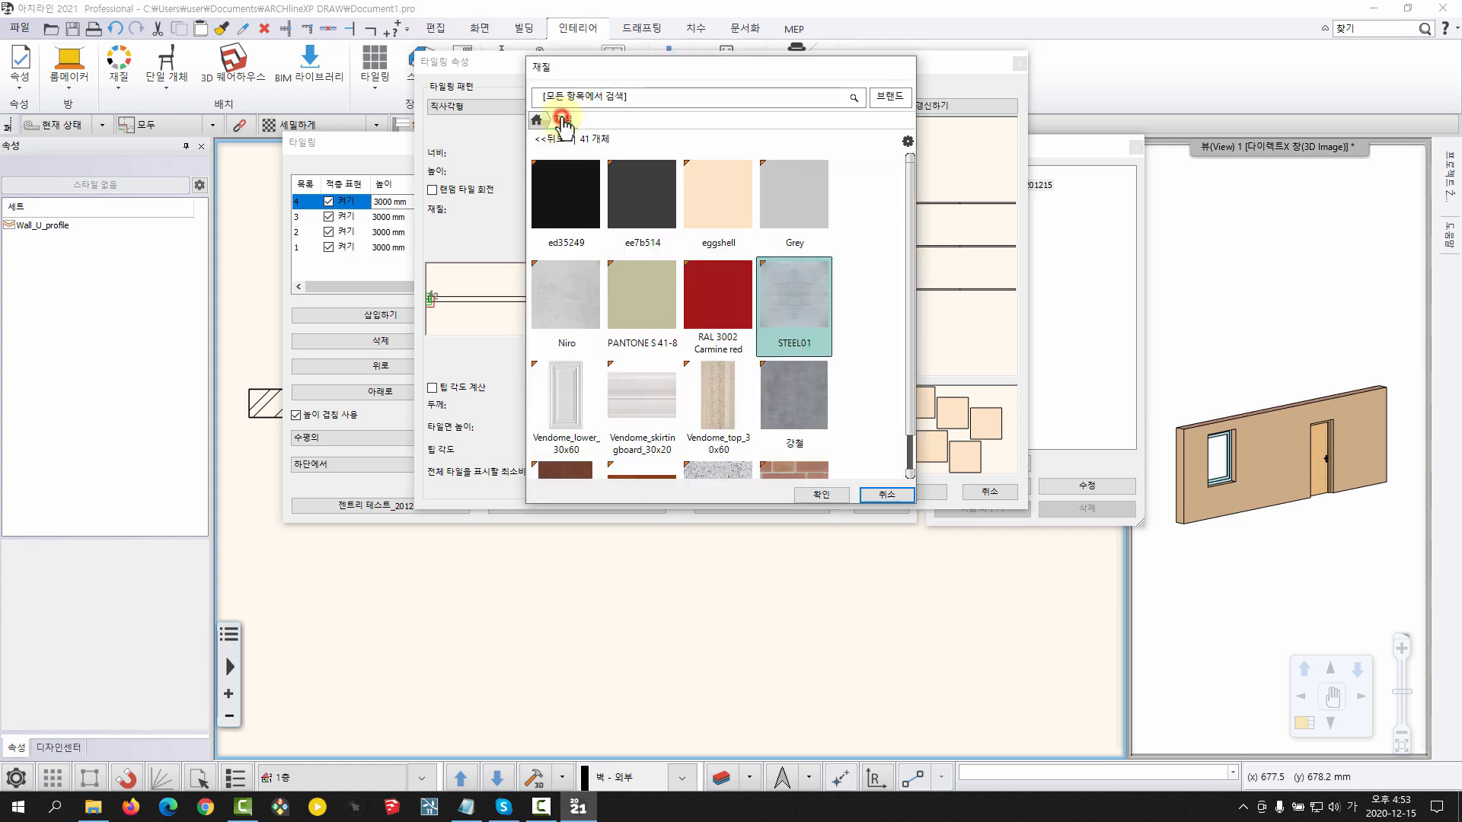
click(554, 139)
click(563, 196)
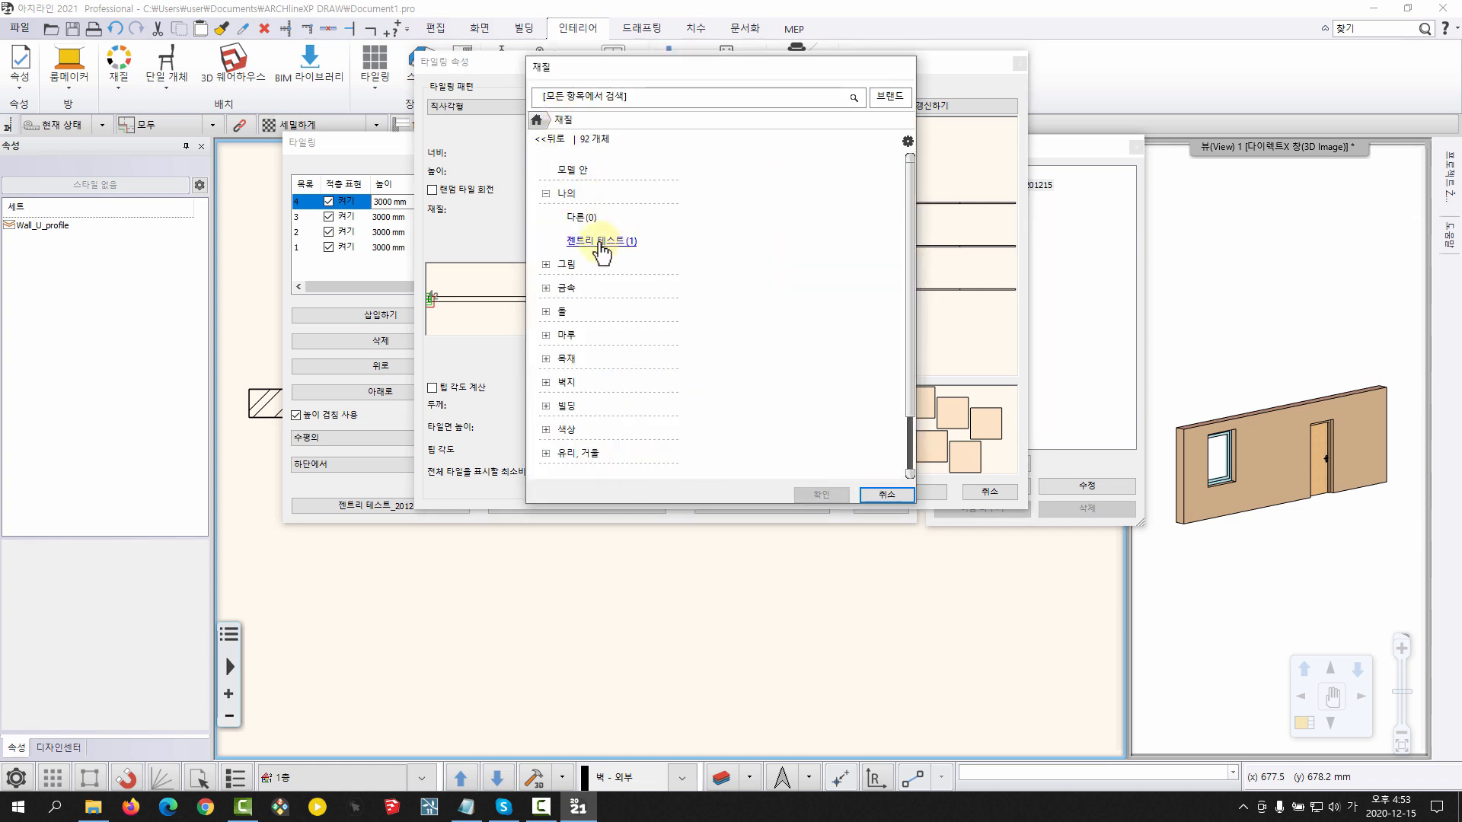
click(598, 243)
click(590, 204)
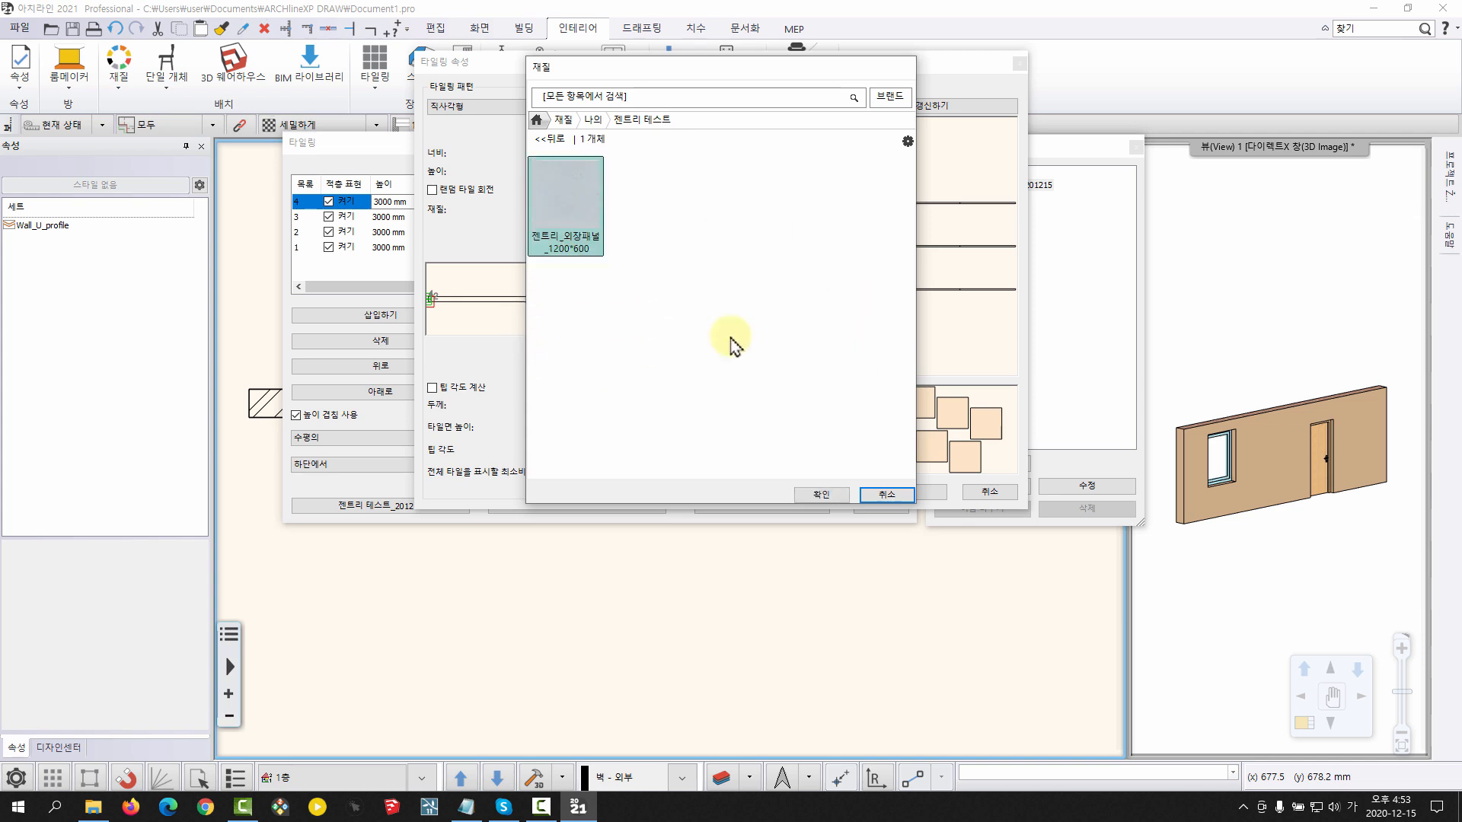
click(821, 495)
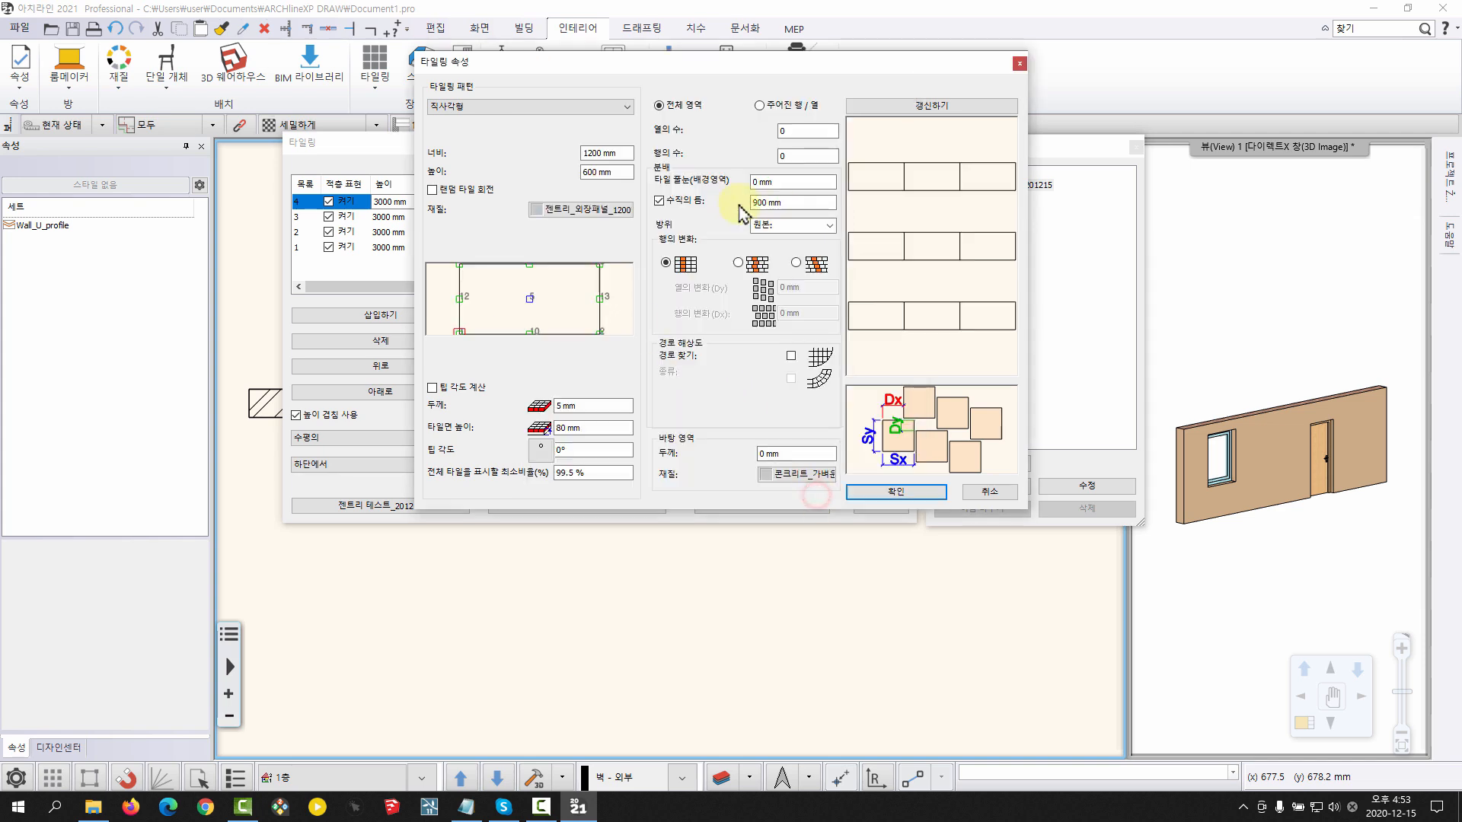
Disable the panel layer's vertical gap, set its tile joint to 10 mm and refresh the pattern preview
click(689, 202)
click(938, 110)
click(792, 182)
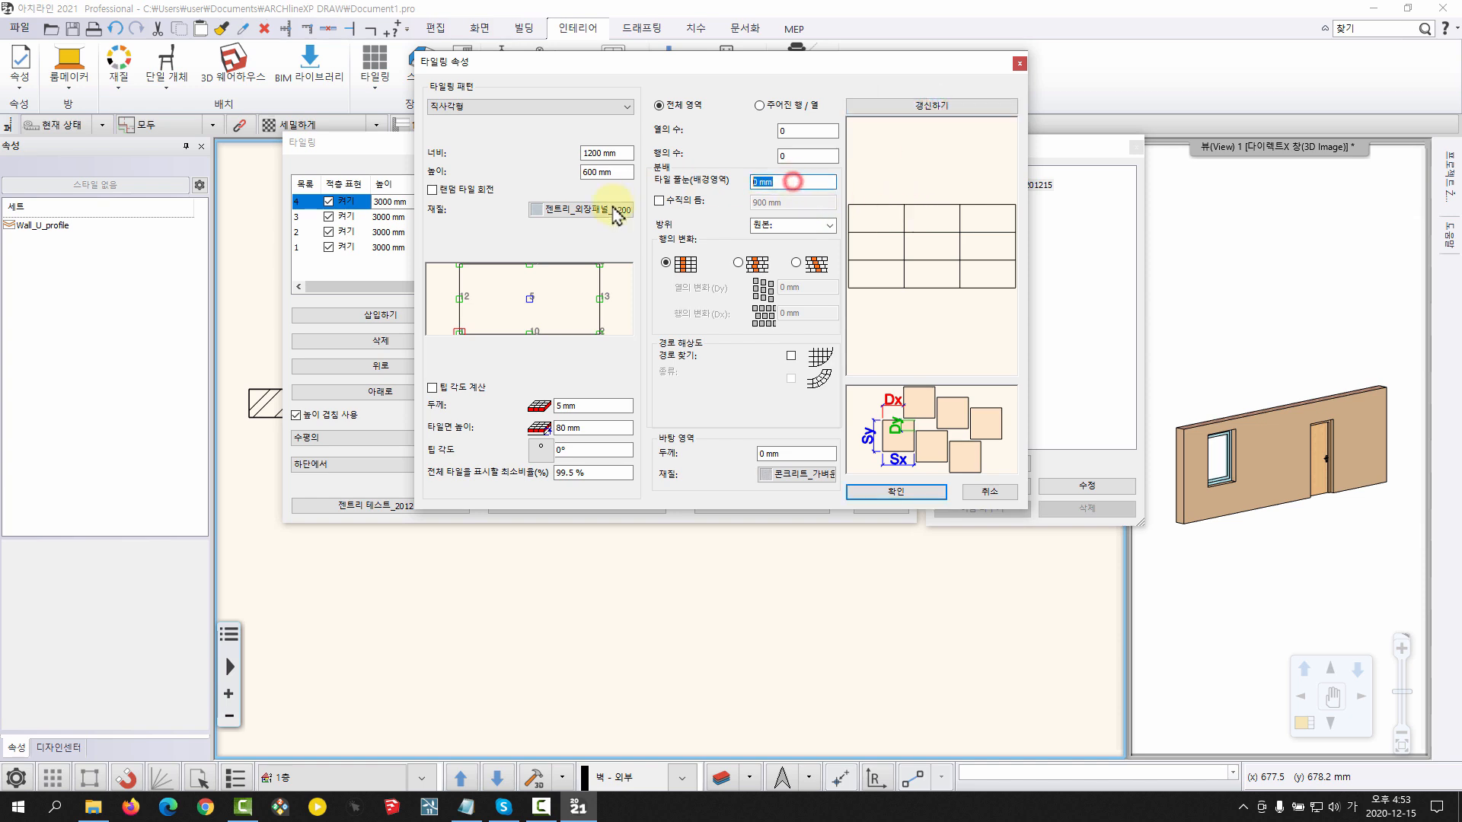
text(10)
key(Return)
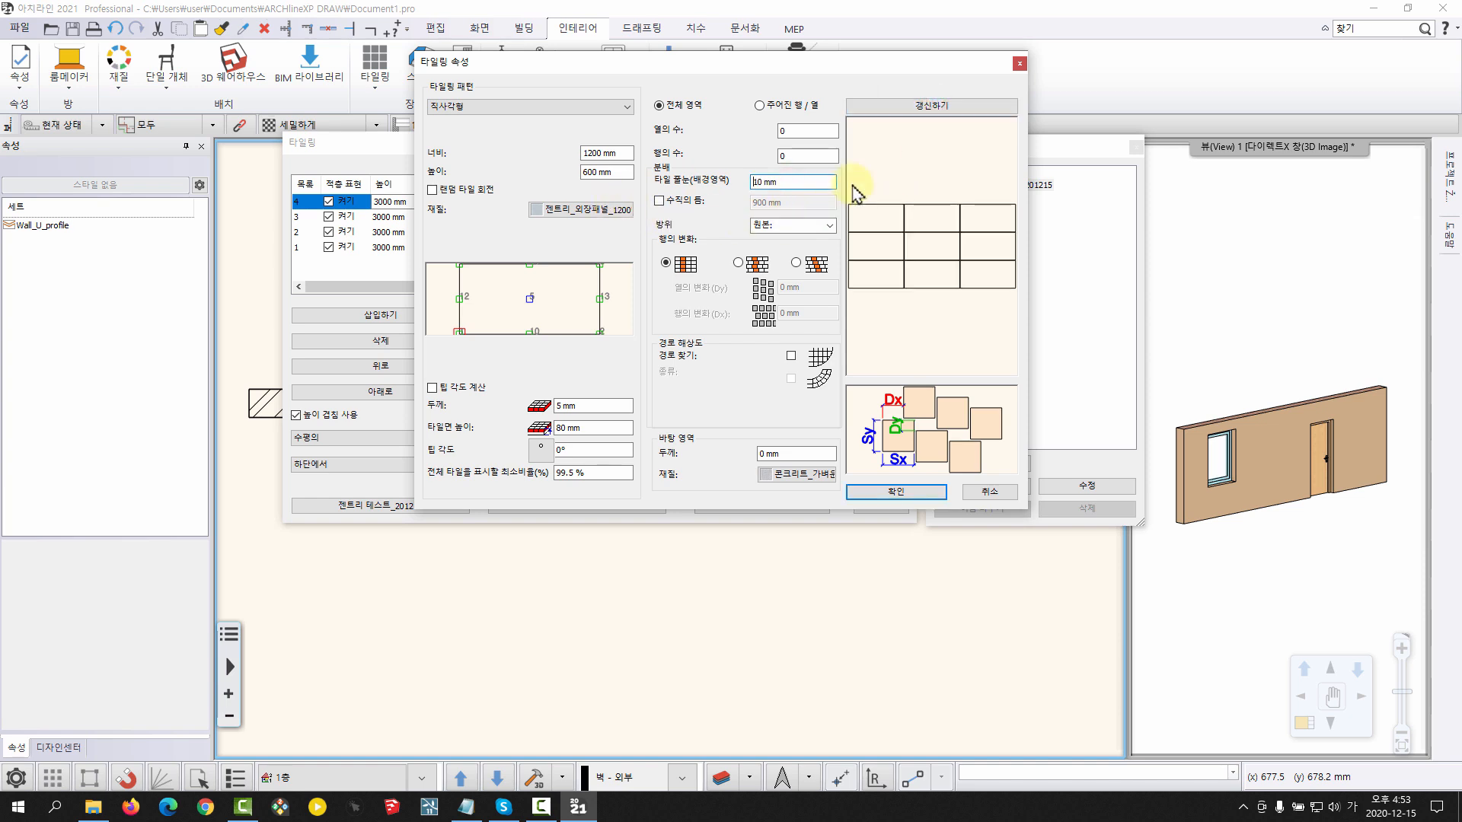
click(883, 103)
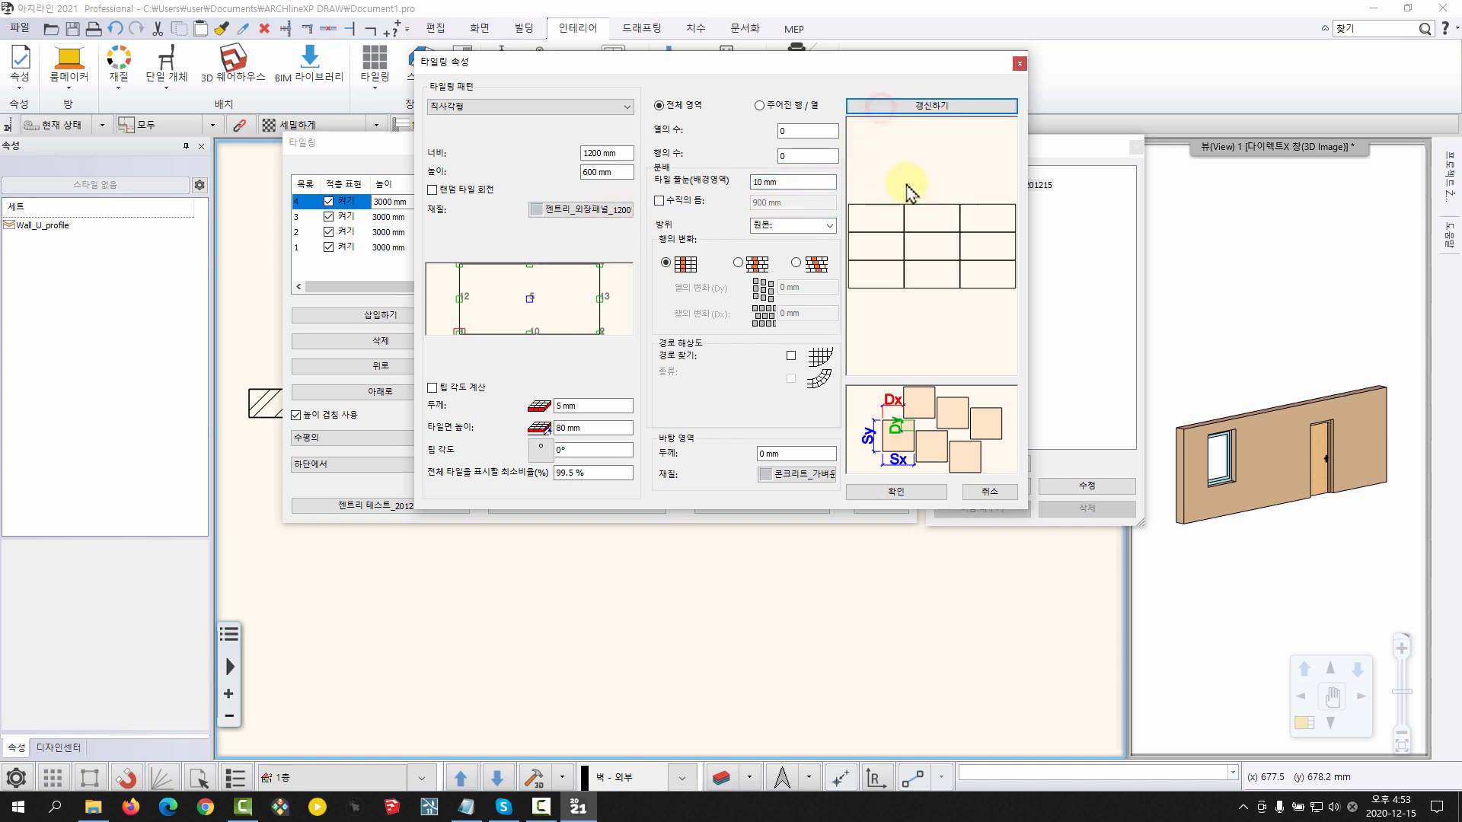
scroll(912, 295, down, 4)
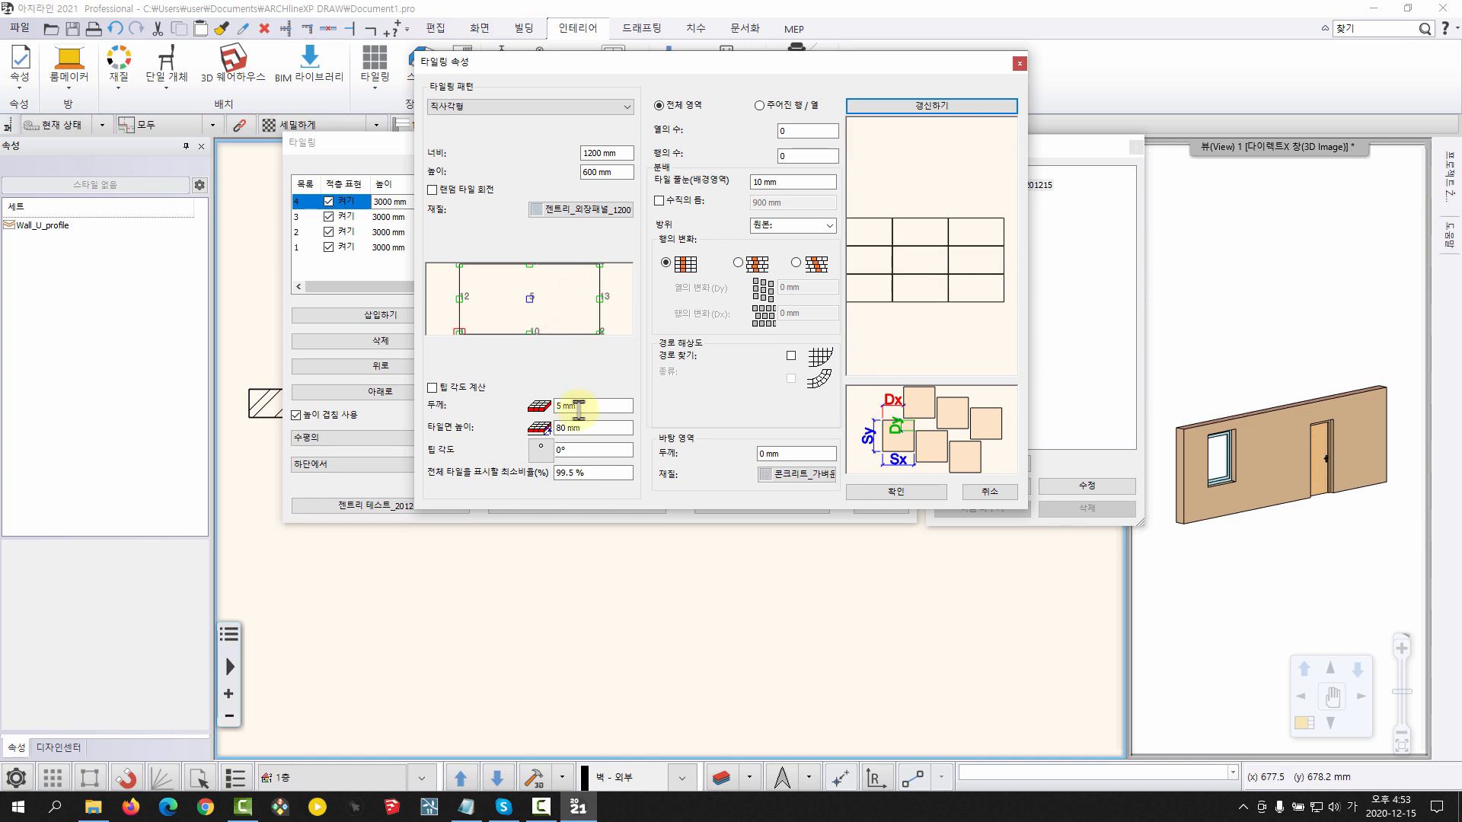
Set the panel layer's thickness to 10 mm and its tile surface height to 120 mm
double_click(587, 403)
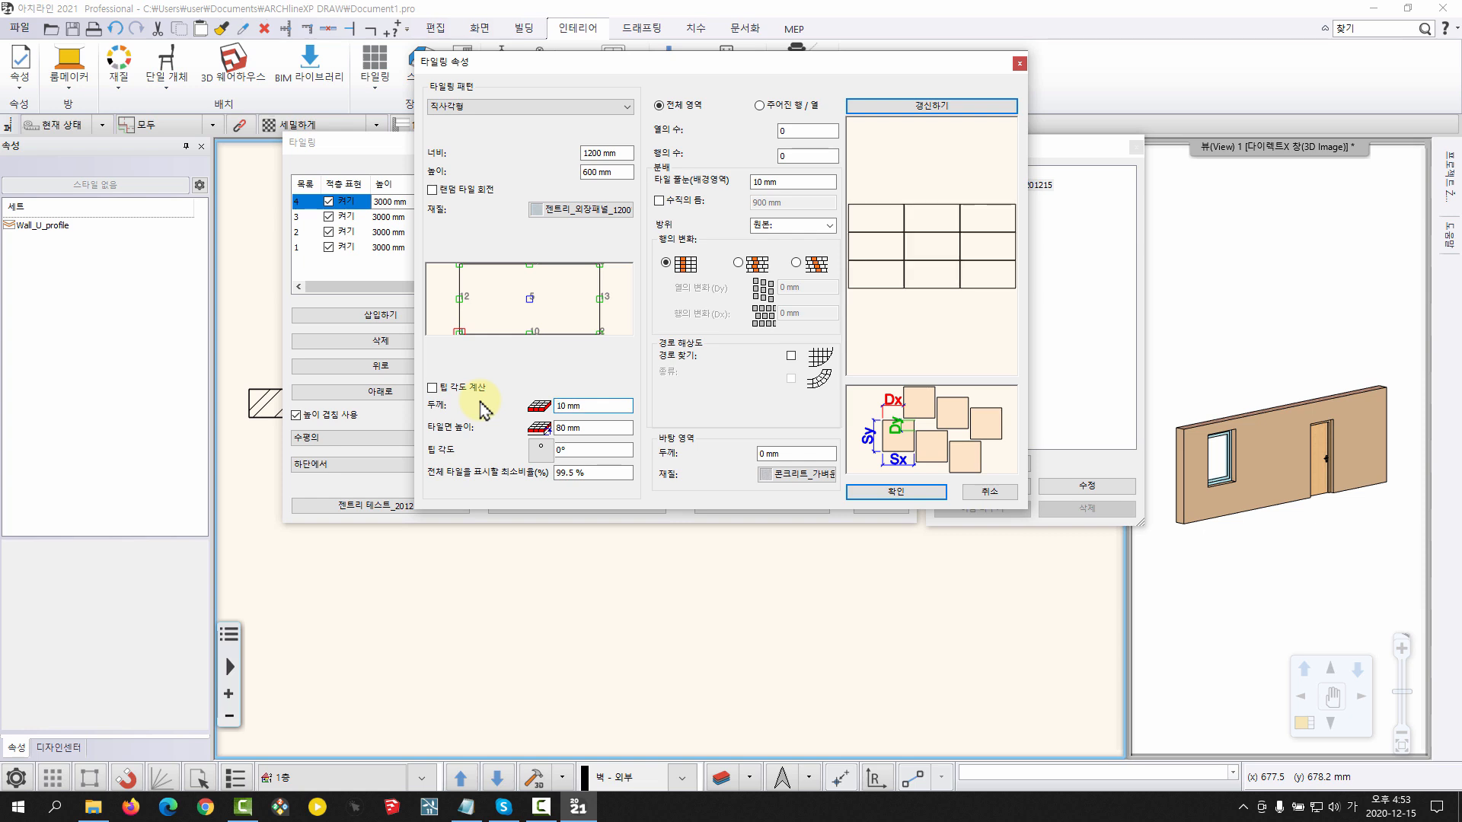
click(924, 107)
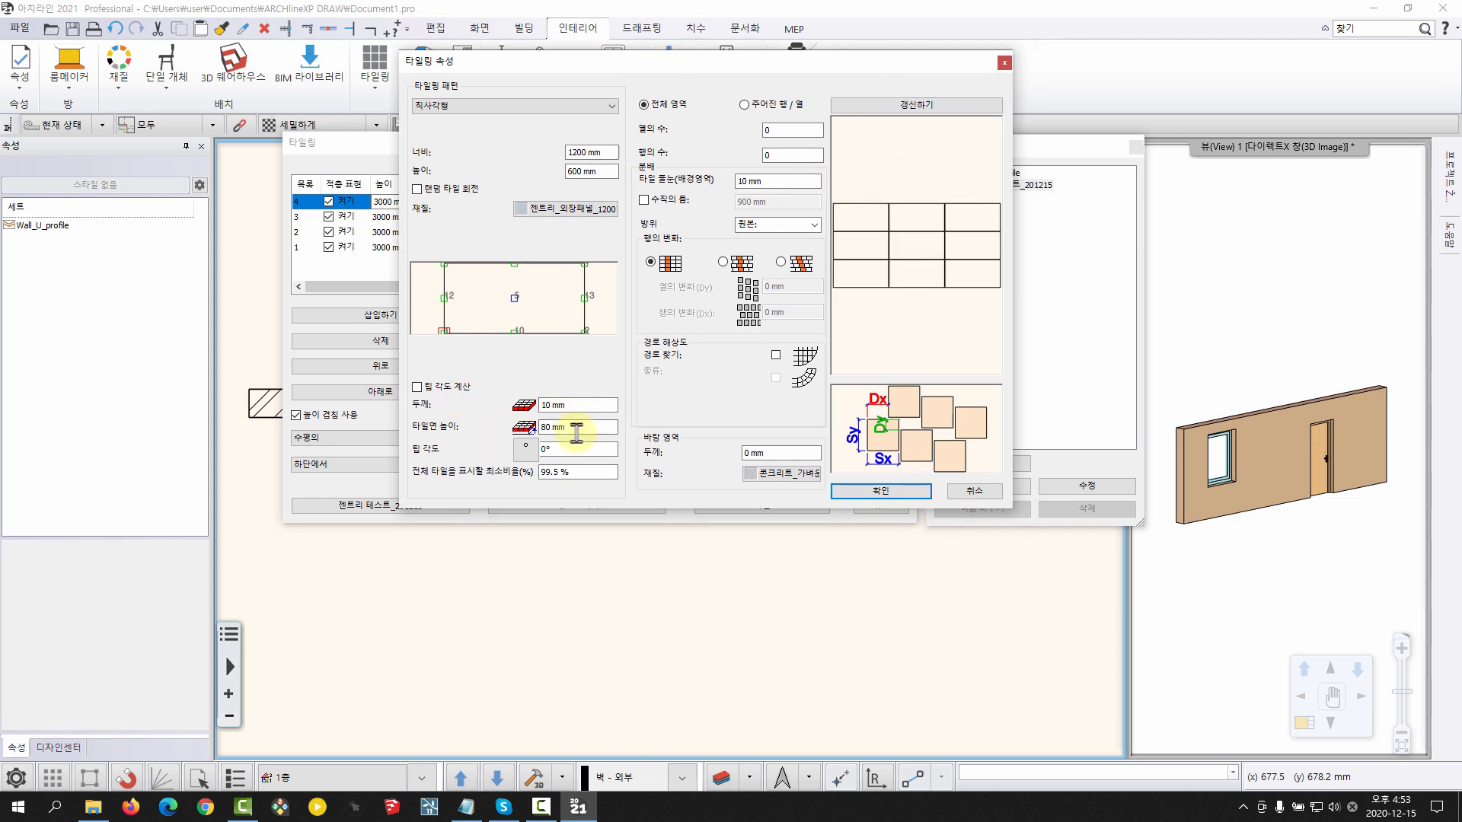
drag(577, 428, 464, 424)
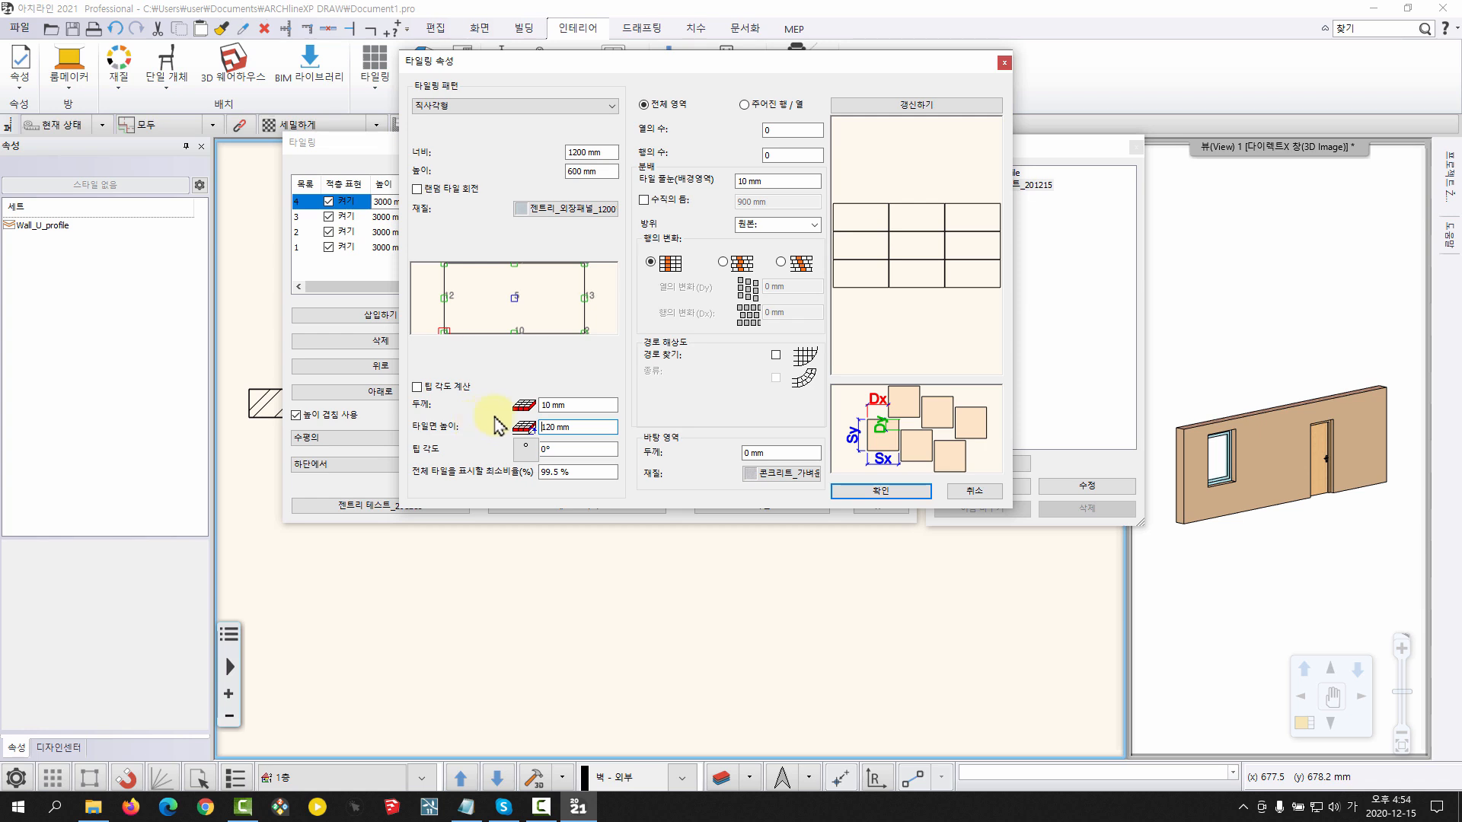
click(574, 405)
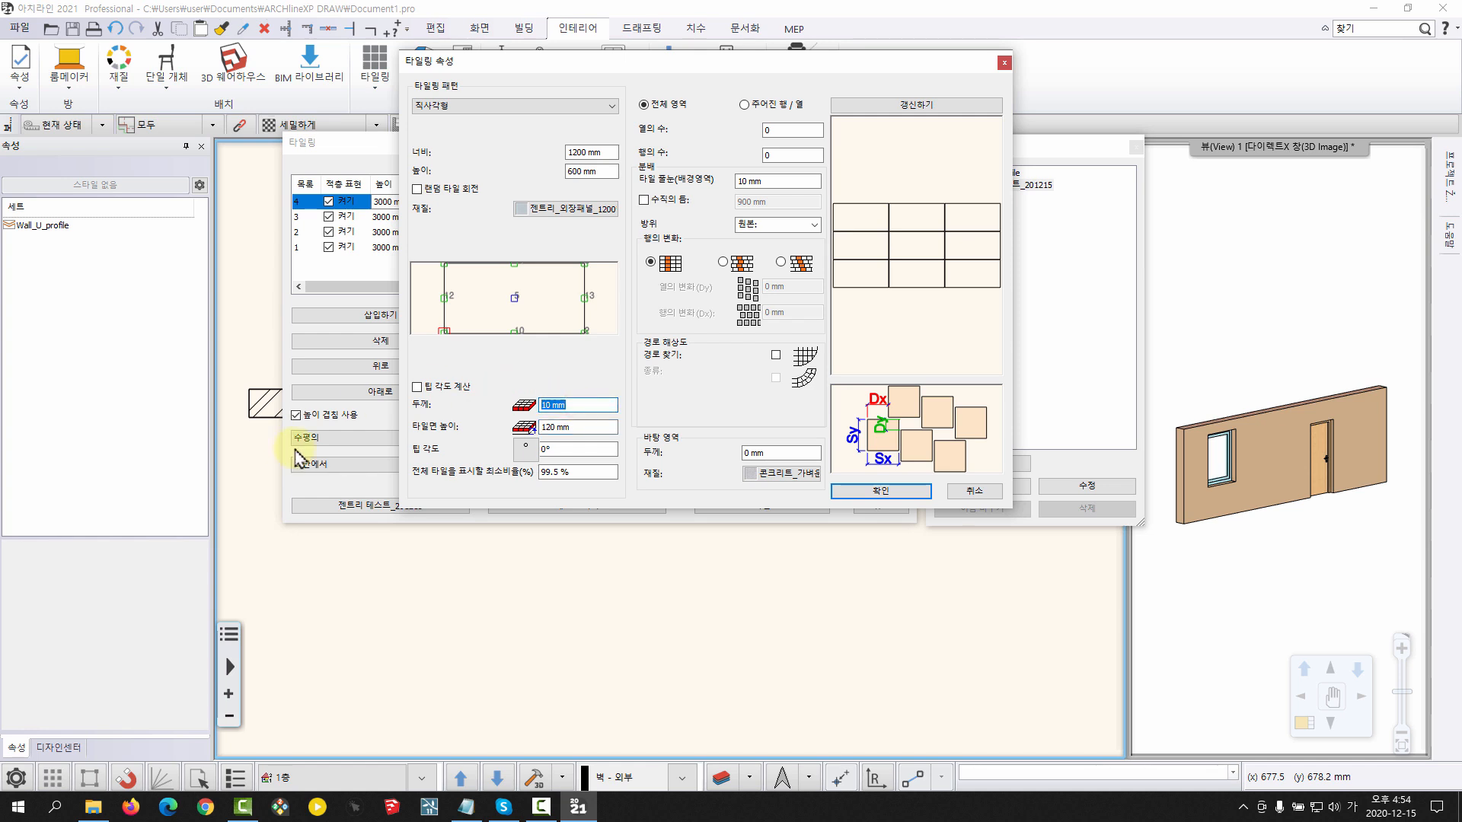
Confirm the panel layer's pattern, overwrite the saved style 젠트리 테스트_201215 with the four-layer setup, and finish the tiling definition
key(Tab)
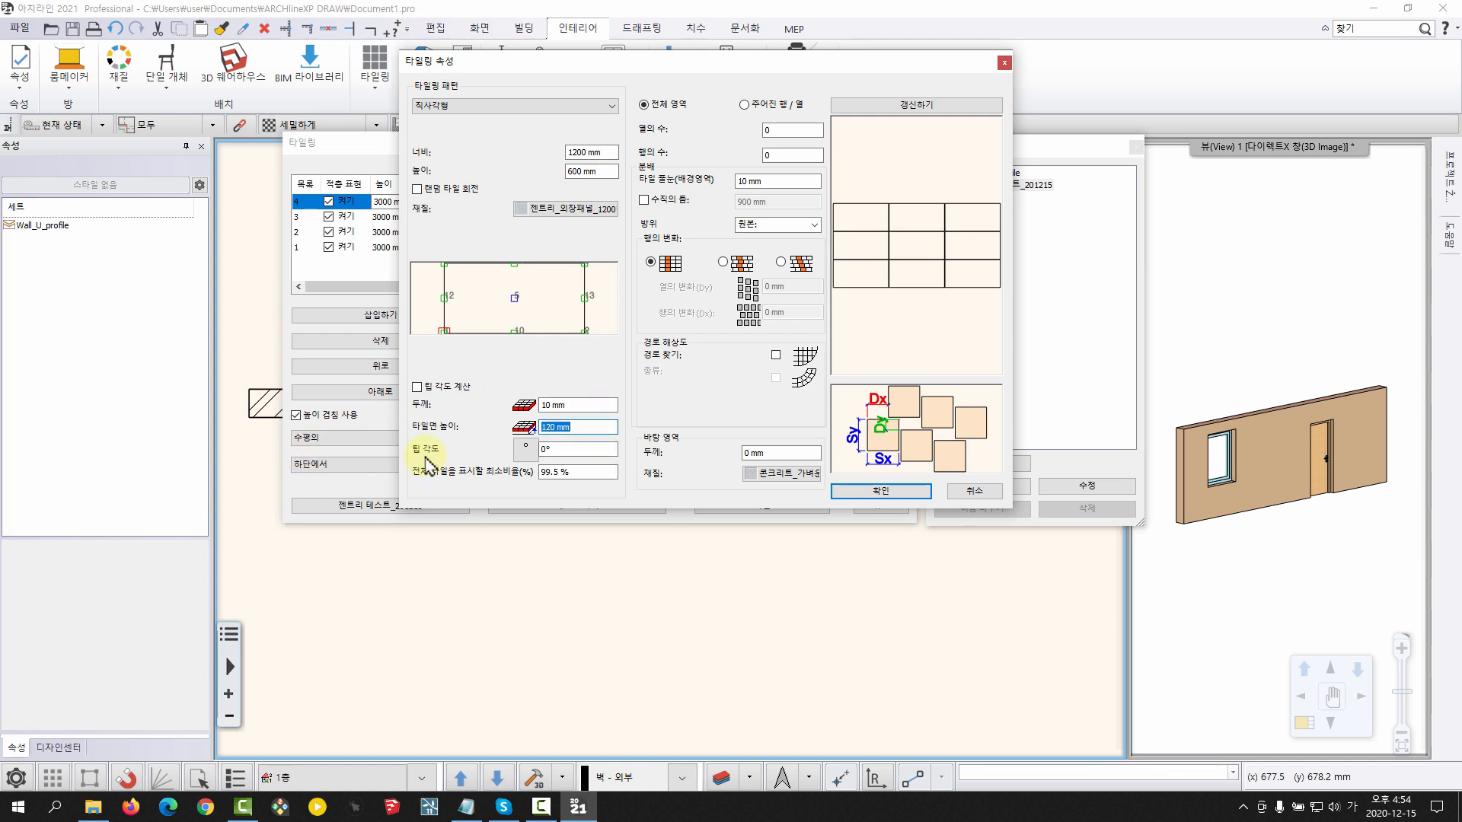
click(845, 489)
drag(736, 383, 738, 421)
scroll(647, 377, up, 6)
middle_drag(696, 335, 587, 401)
drag(656, 381, 716, 366)
drag(717, 367, 587, 350)
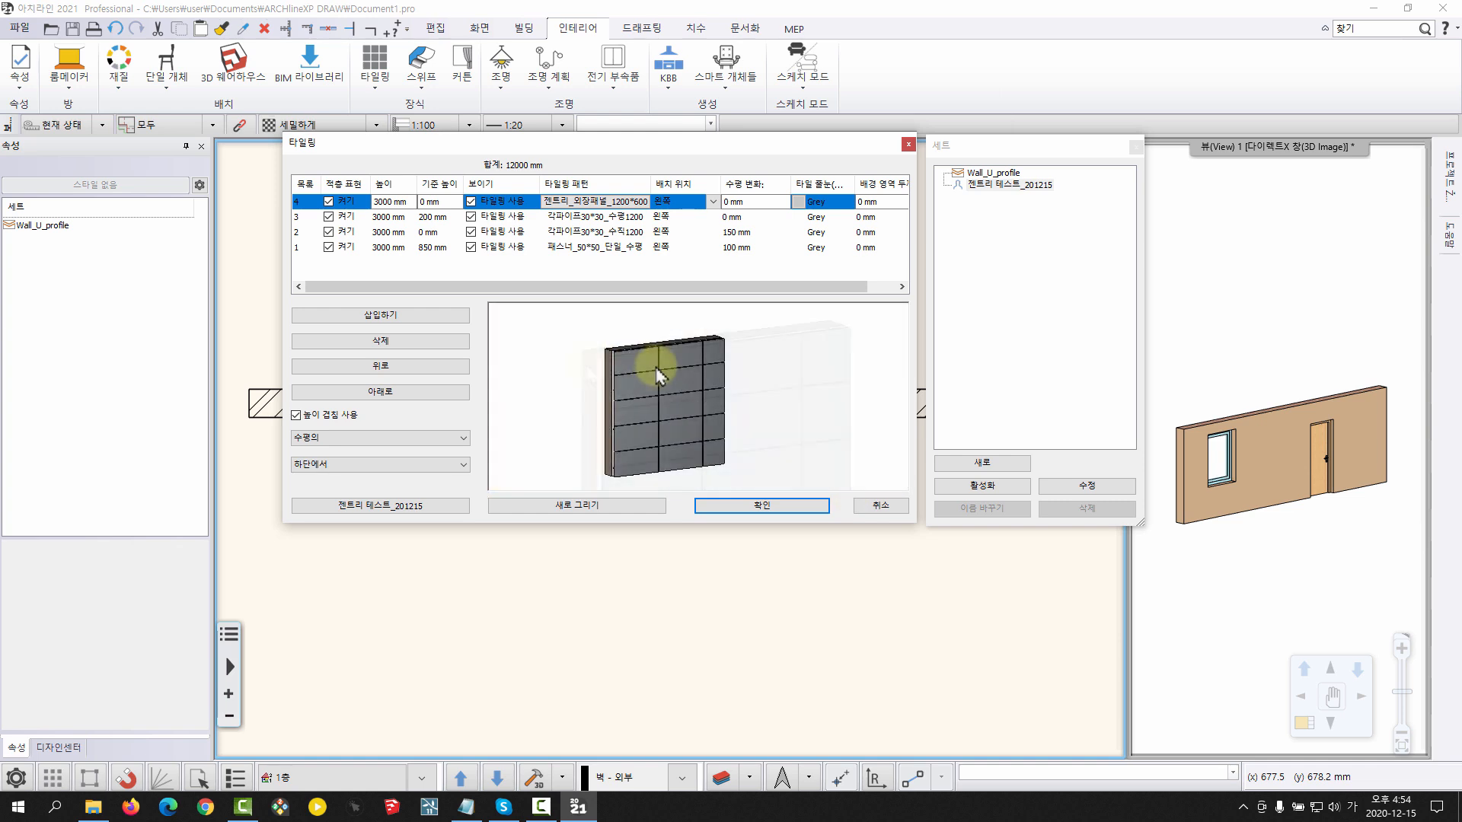
click(1087, 486)
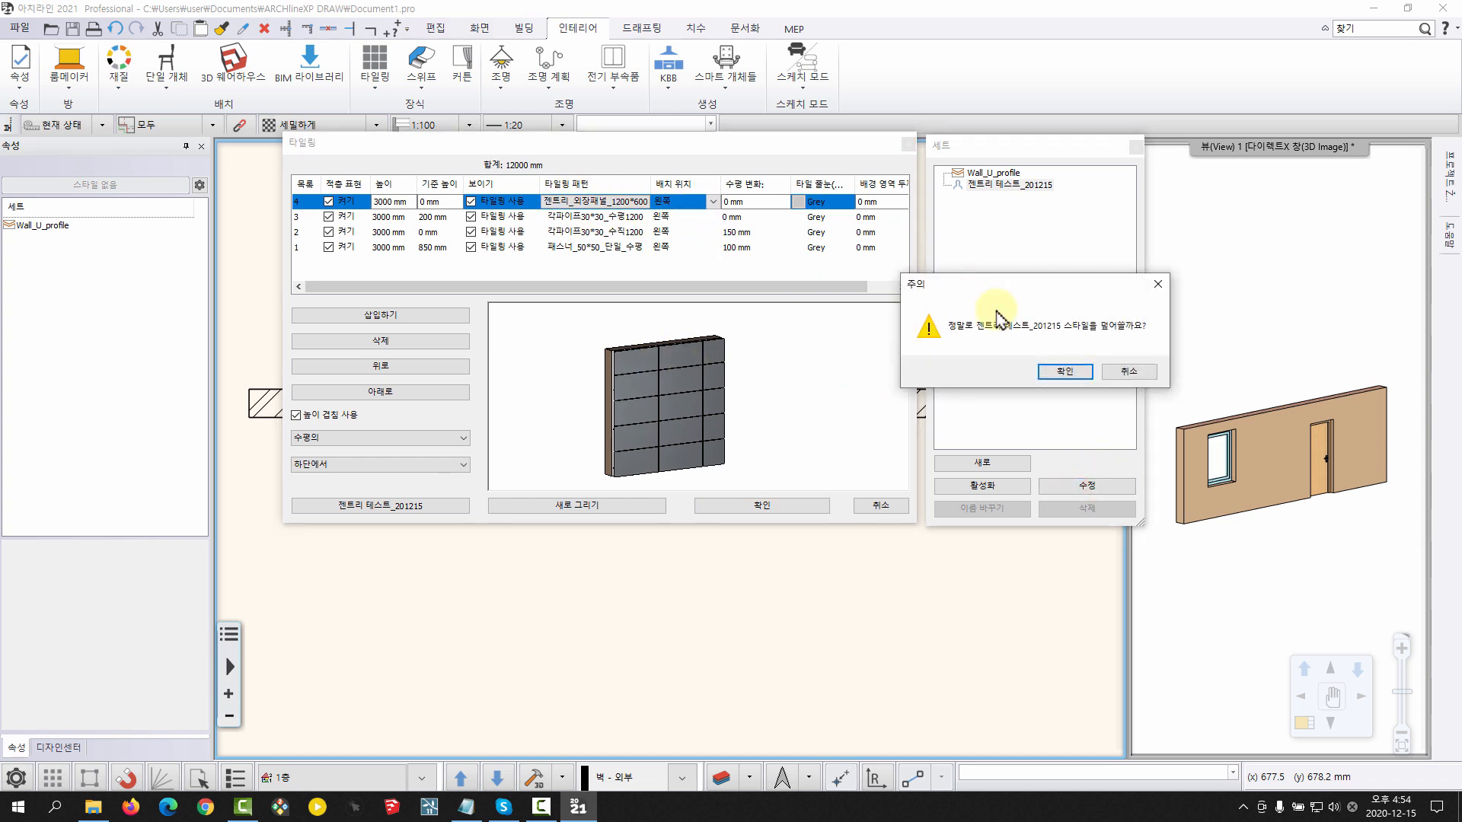
click(1057, 373)
click(729, 507)
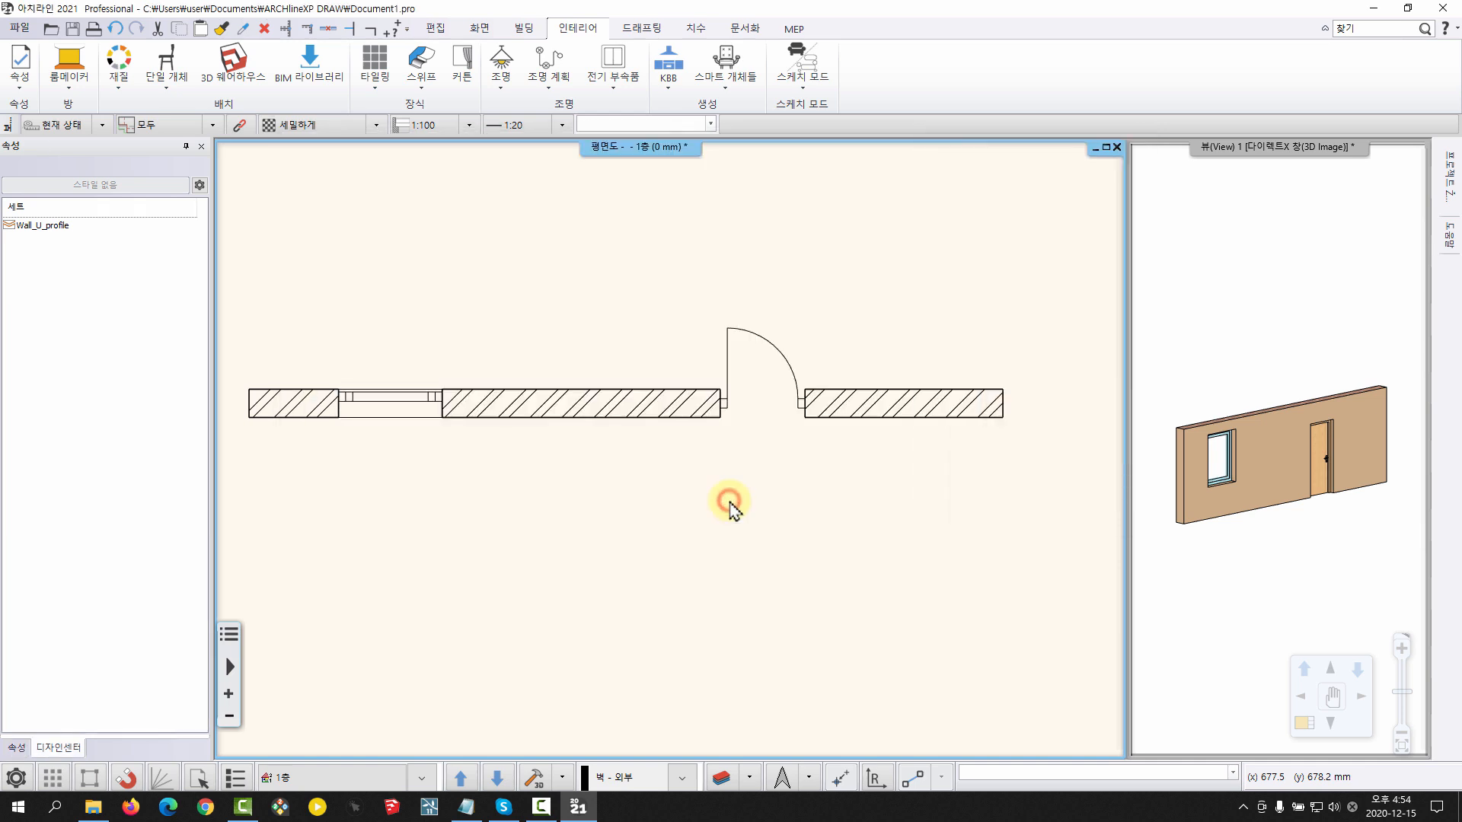
Set the 8000 mm wall's height to 3000 mm
click(629, 381)
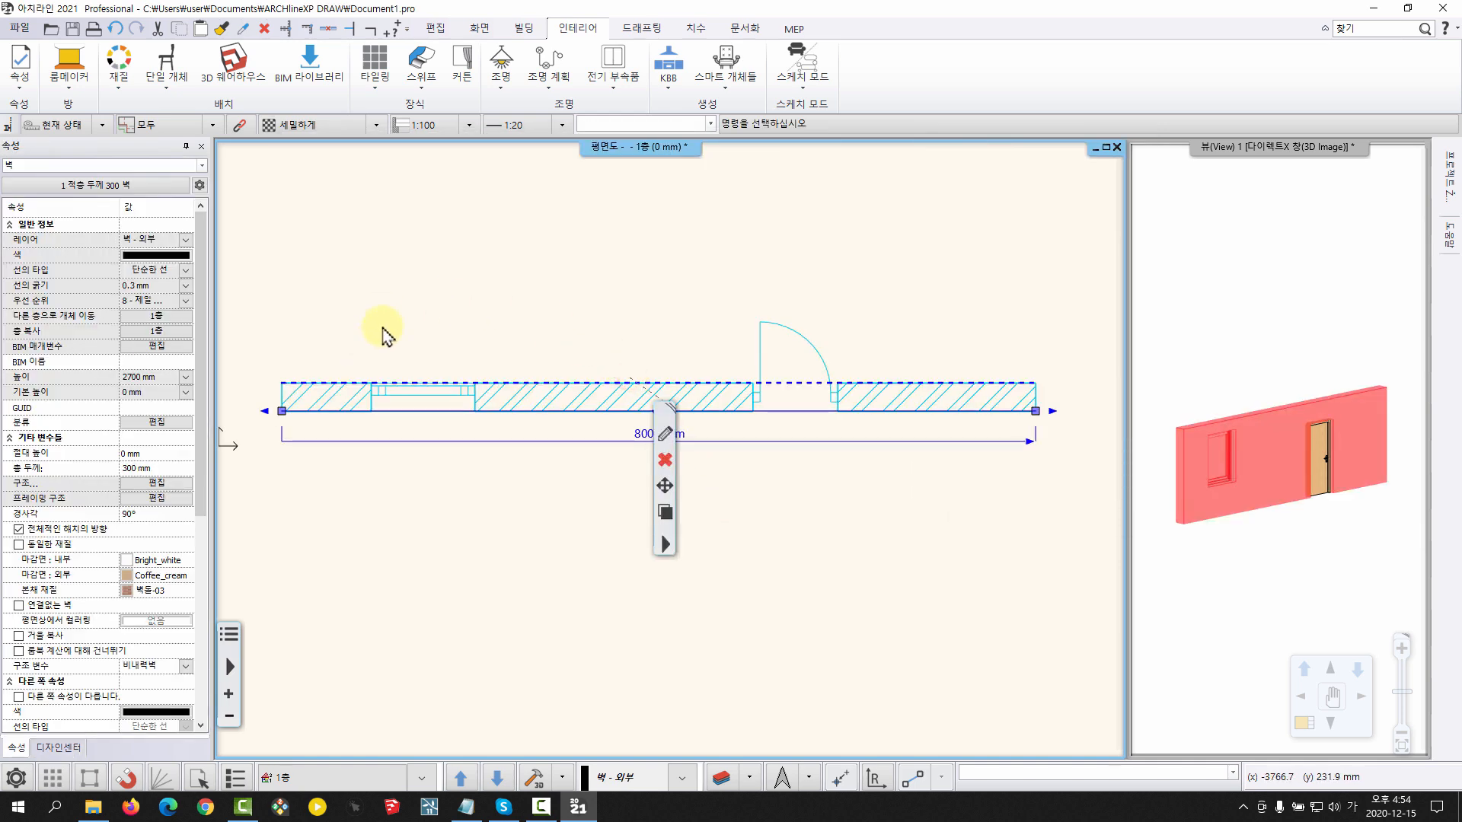
click(146, 376)
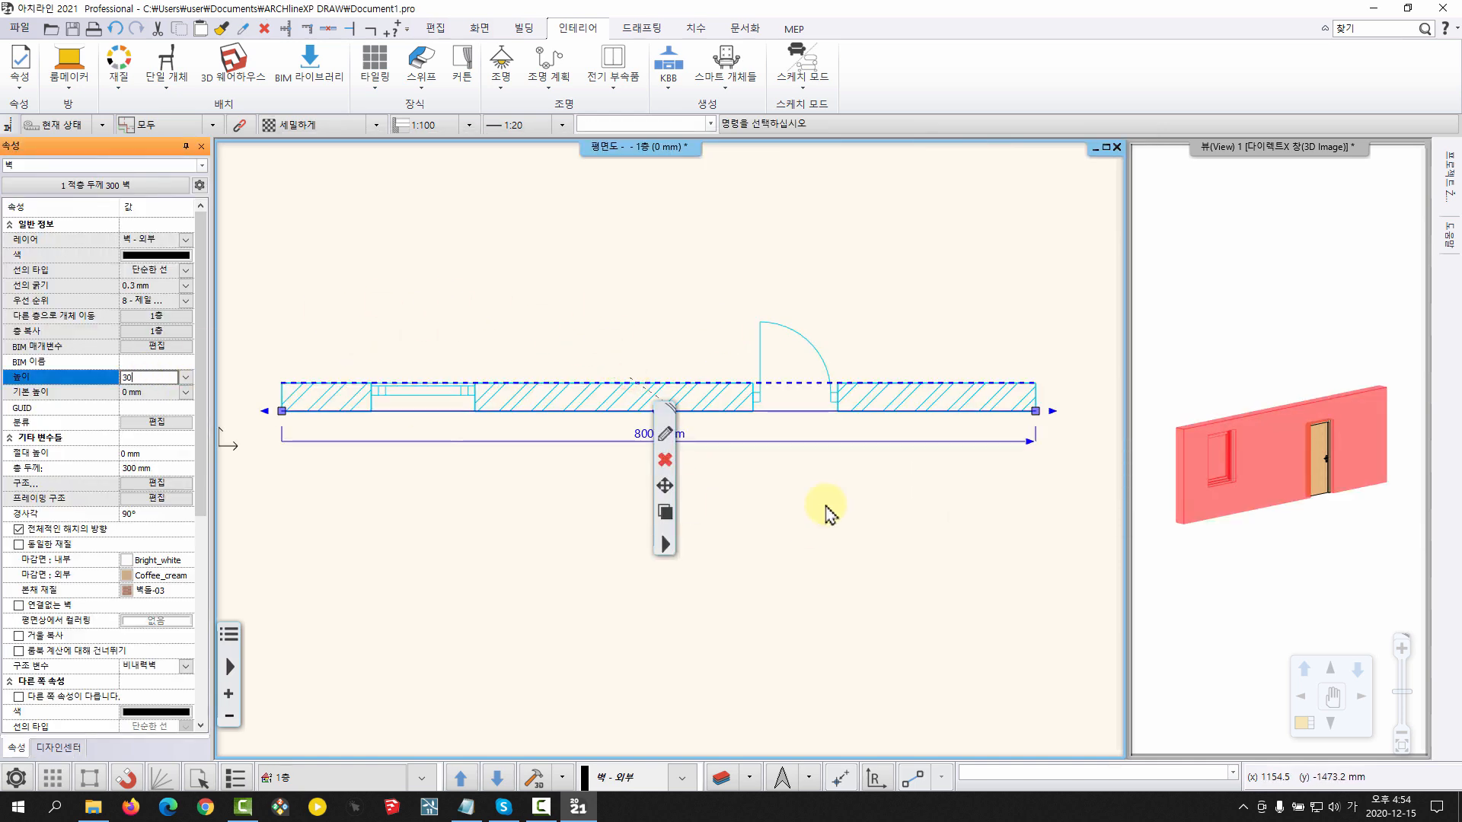
key(Return)
key(Escape)
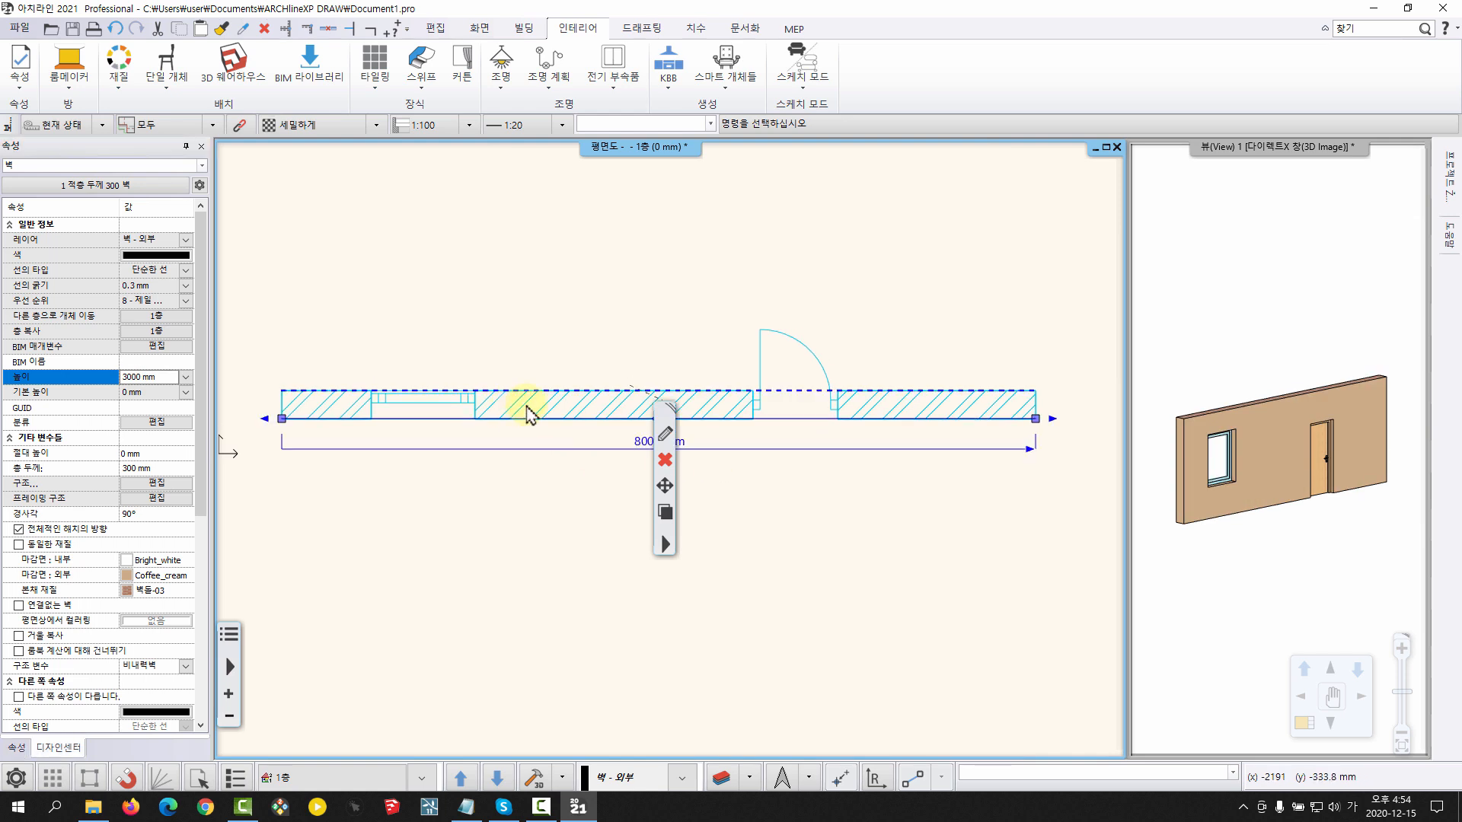
Place the tiling style 젠트리 테스트_201215 on the exterior wall face containing the window and door in the 3D view
key(F3)
middle_drag(451, 451, 663, 477)
scroll(689, 472, up, 5)
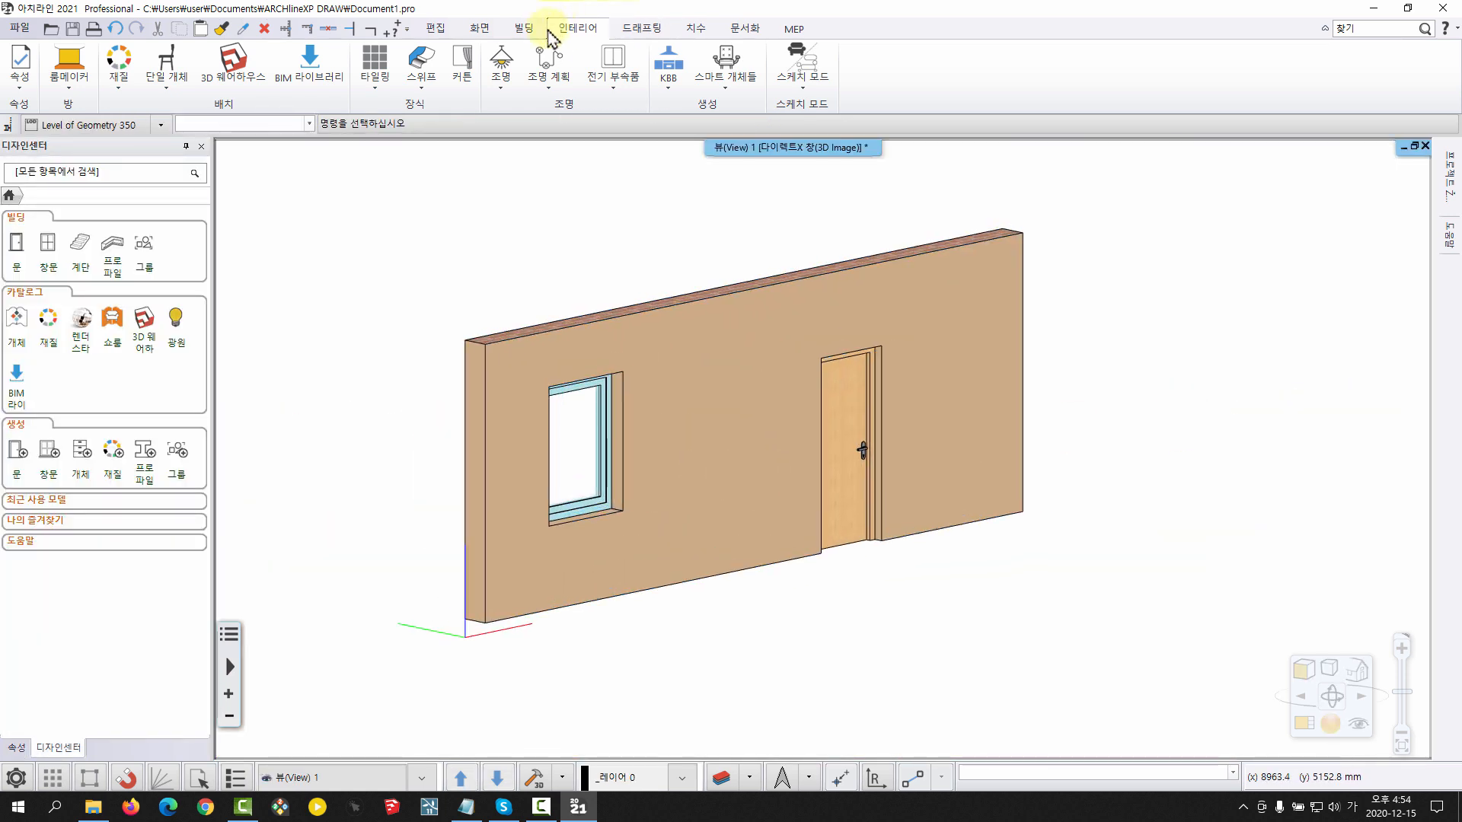
click(380, 88)
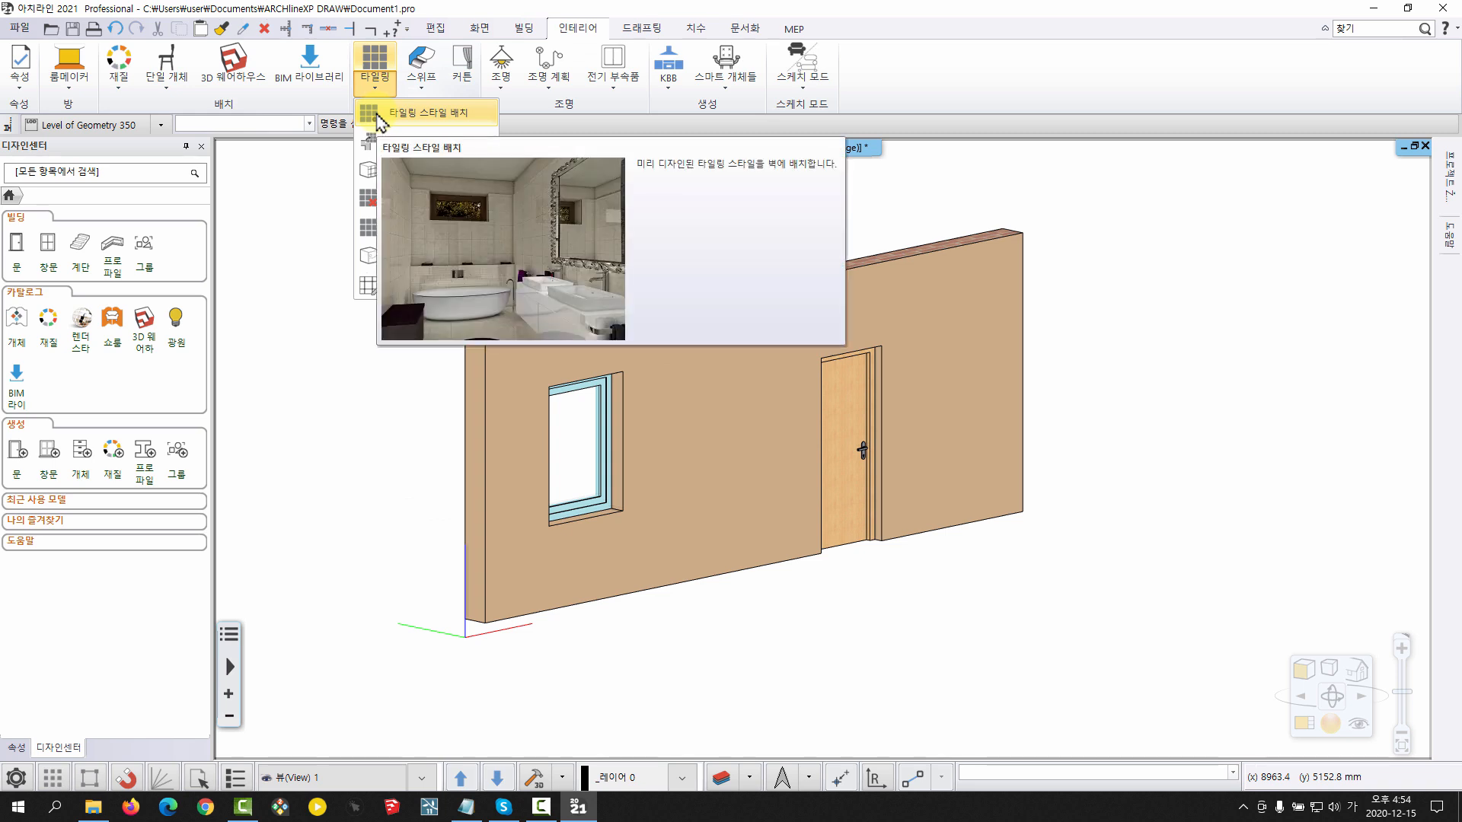
click(403, 114)
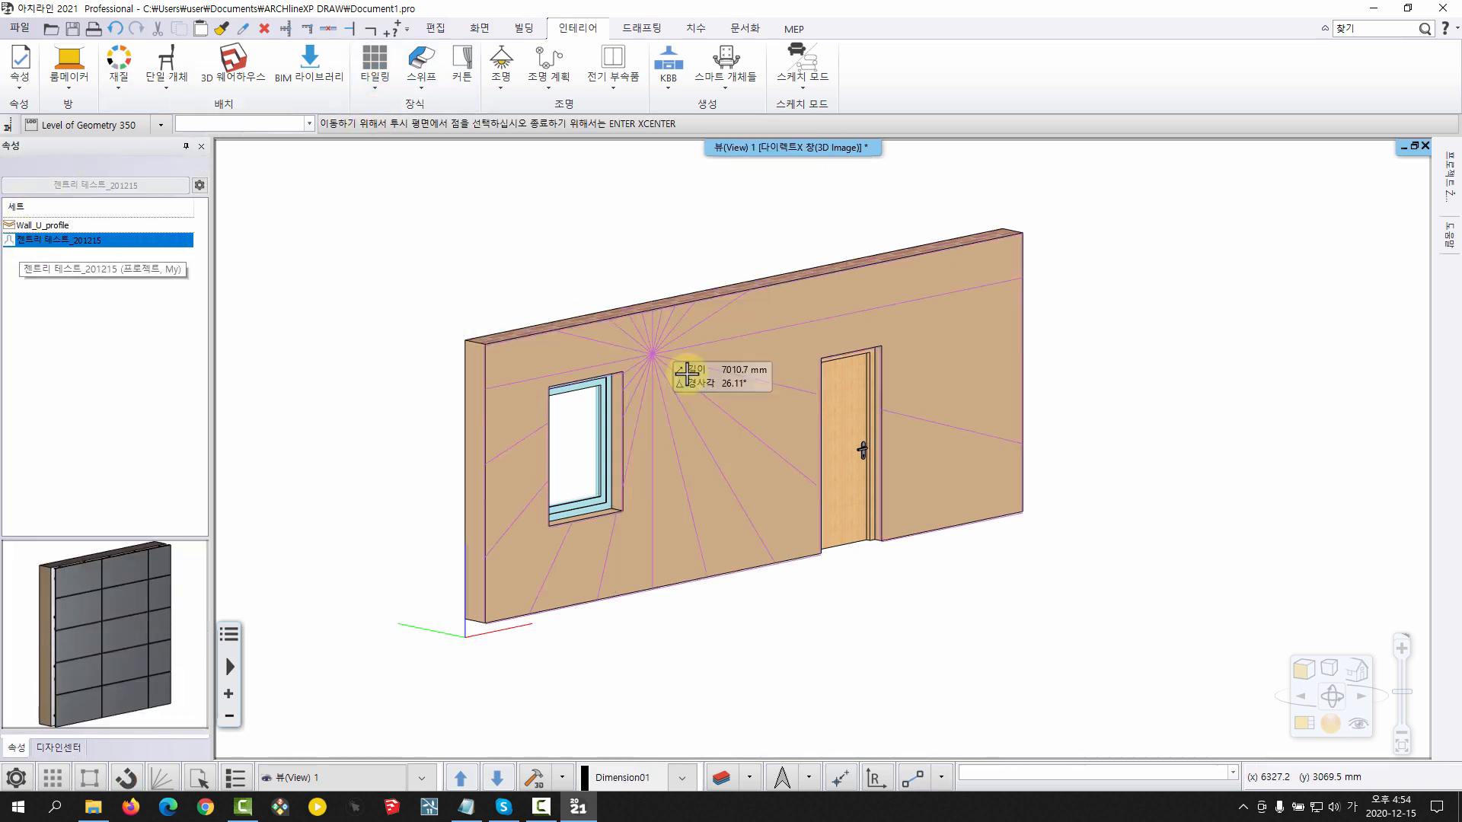
click(725, 440)
right_click(738, 410)
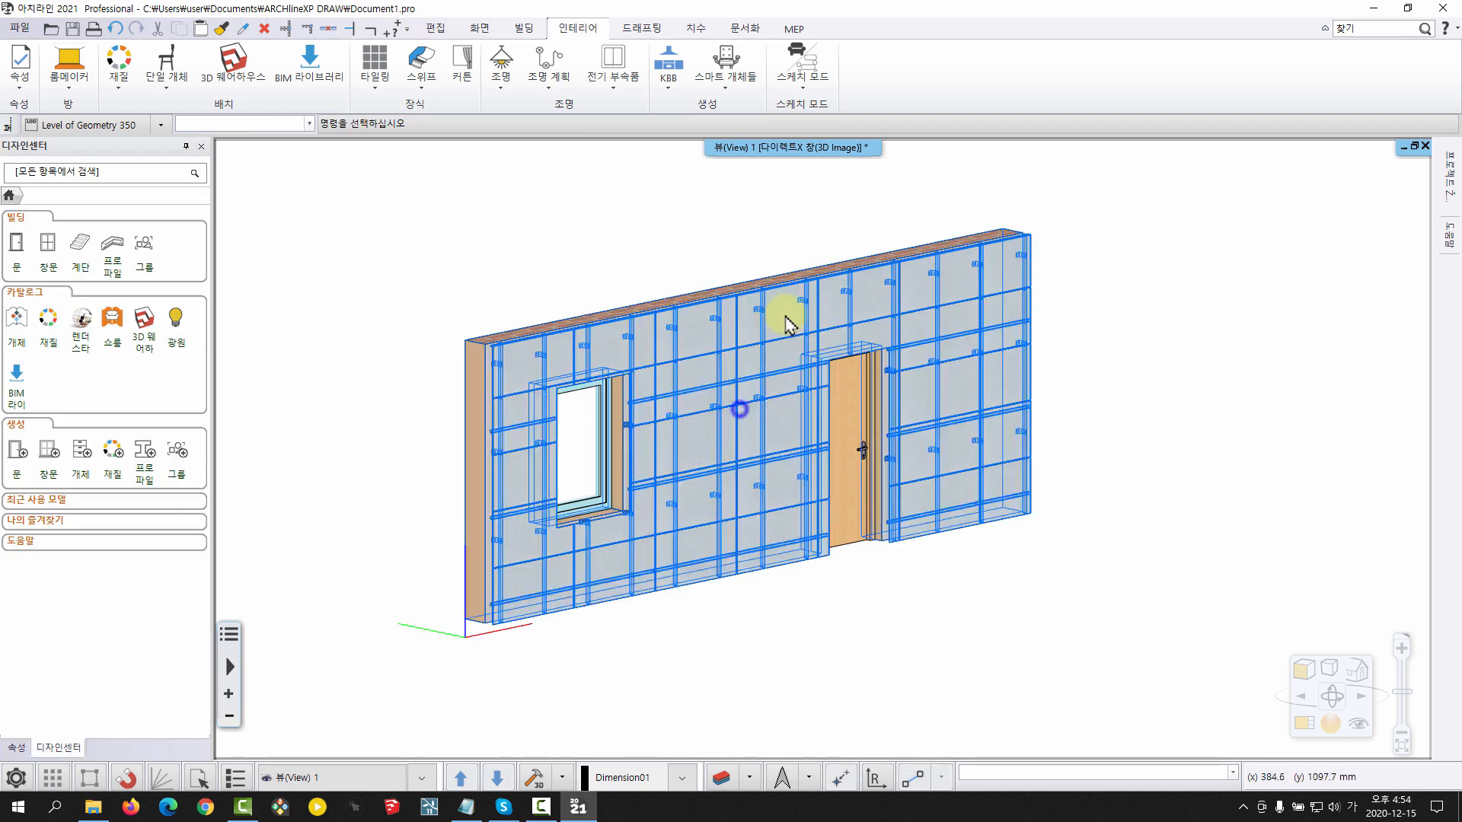
middle_drag(822, 475, 876, 486)
mouse_move(995, 483)
middle_down()
mouse_move(881, 538)
mouse_move(723, 450)
mouse_move(623, 509)
mouse_move(858, 490)
mouse_move(730, 473)
mouse_move(973, 484)
middle_up()
middle_drag(755, 496, 693, 507)
Move the door farther from the window by increasing its distance dimension from the wall's window-side end in the floor plan
key(F4)
middle_drag(1273, 501, 1096, 492)
scroll(1119, 487, down, 5)
middle_drag(1218, 484, 1144, 475)
middle_drag(861, 431, 759, 385)
click(759, 388)
click(436, 348)
key(Return)
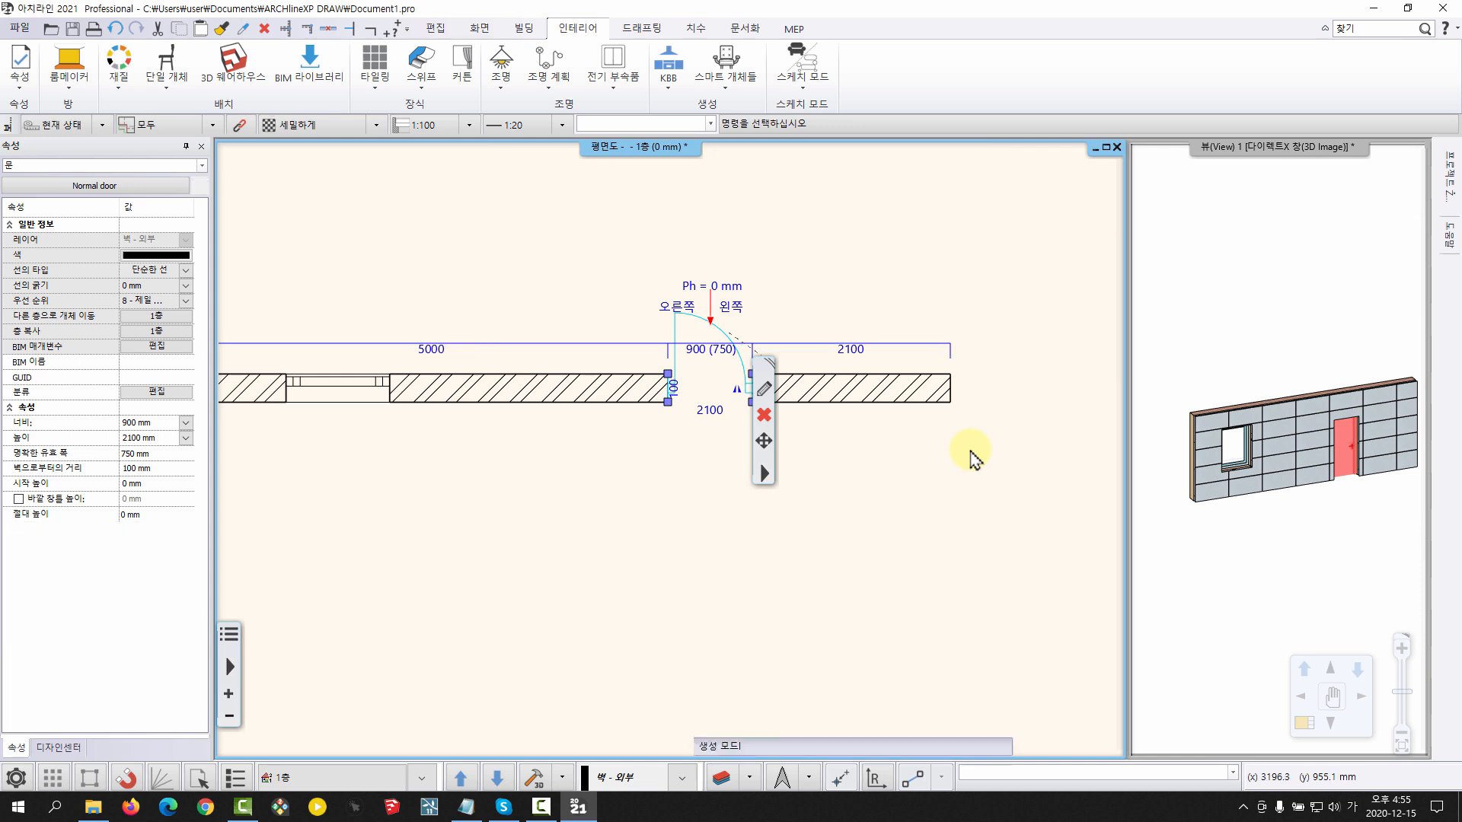
middle_drag(1375, 462, 1321, 461)
scroll(1320, 457, up, 3)
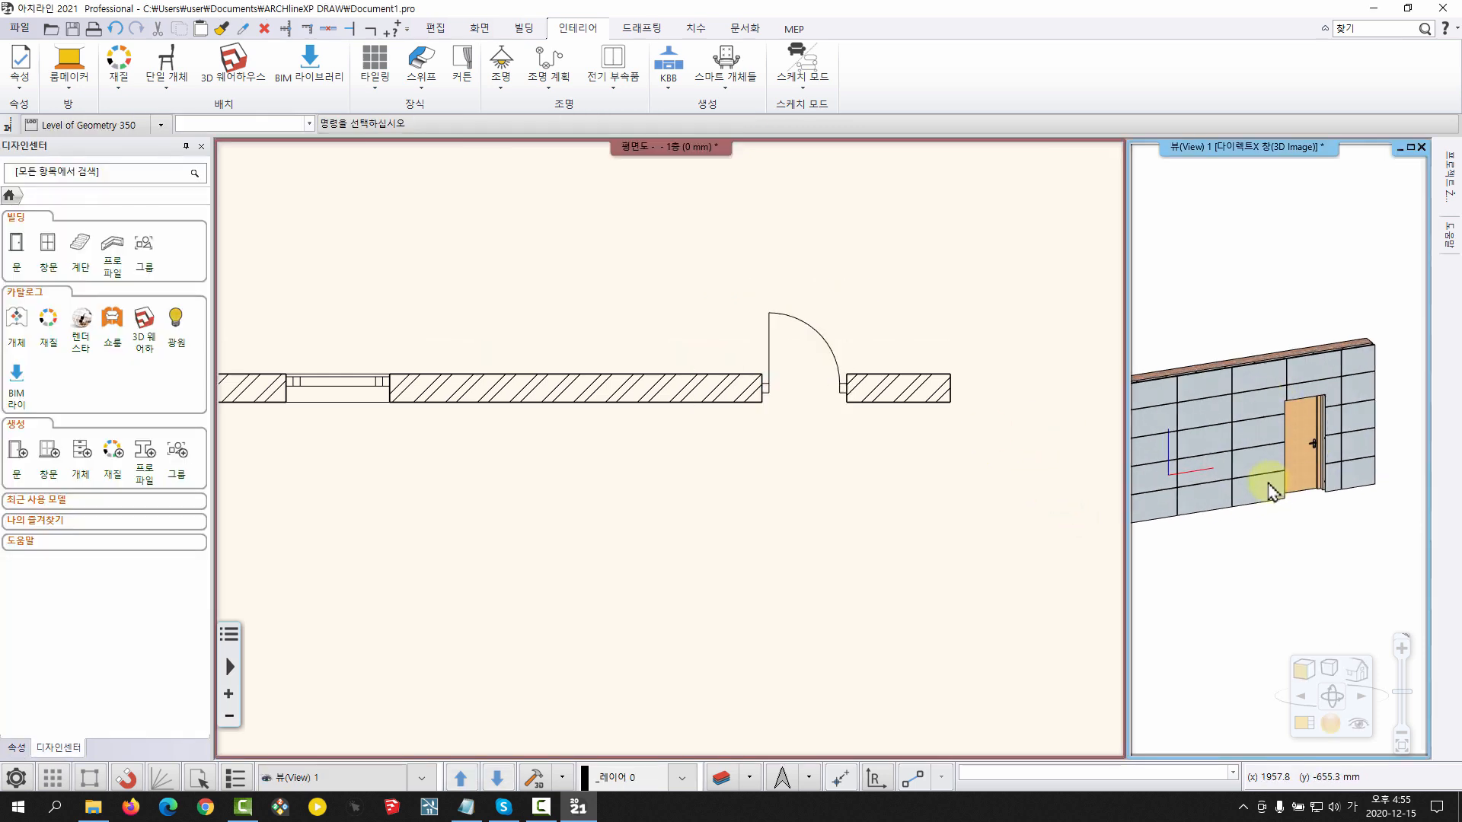
scroll(1266, 487, down, 3)
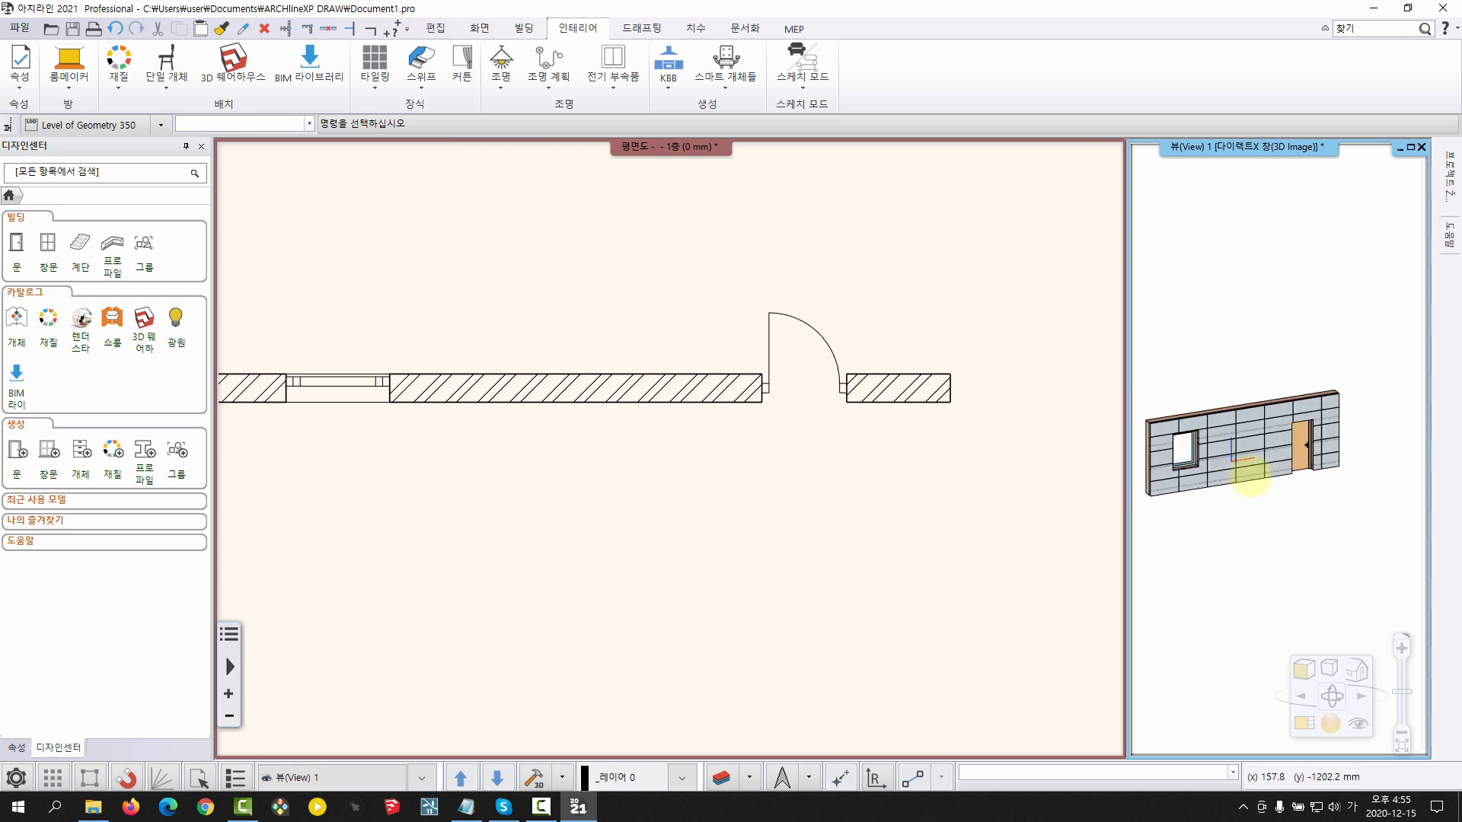
Create a section (단면) straight across the wall between the window and the door, looking toward the door
click(627, 424)
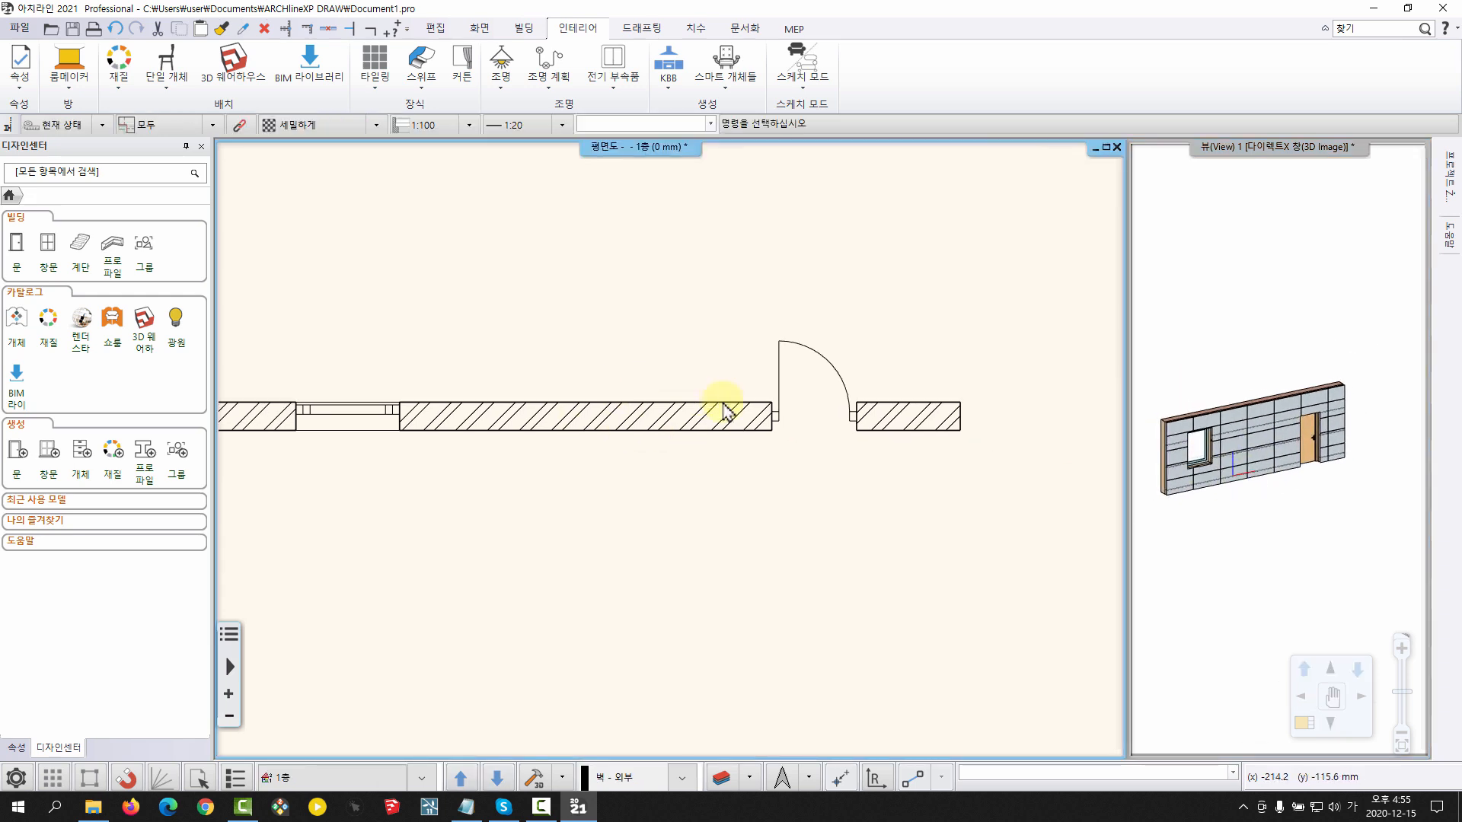
click(744, 29)
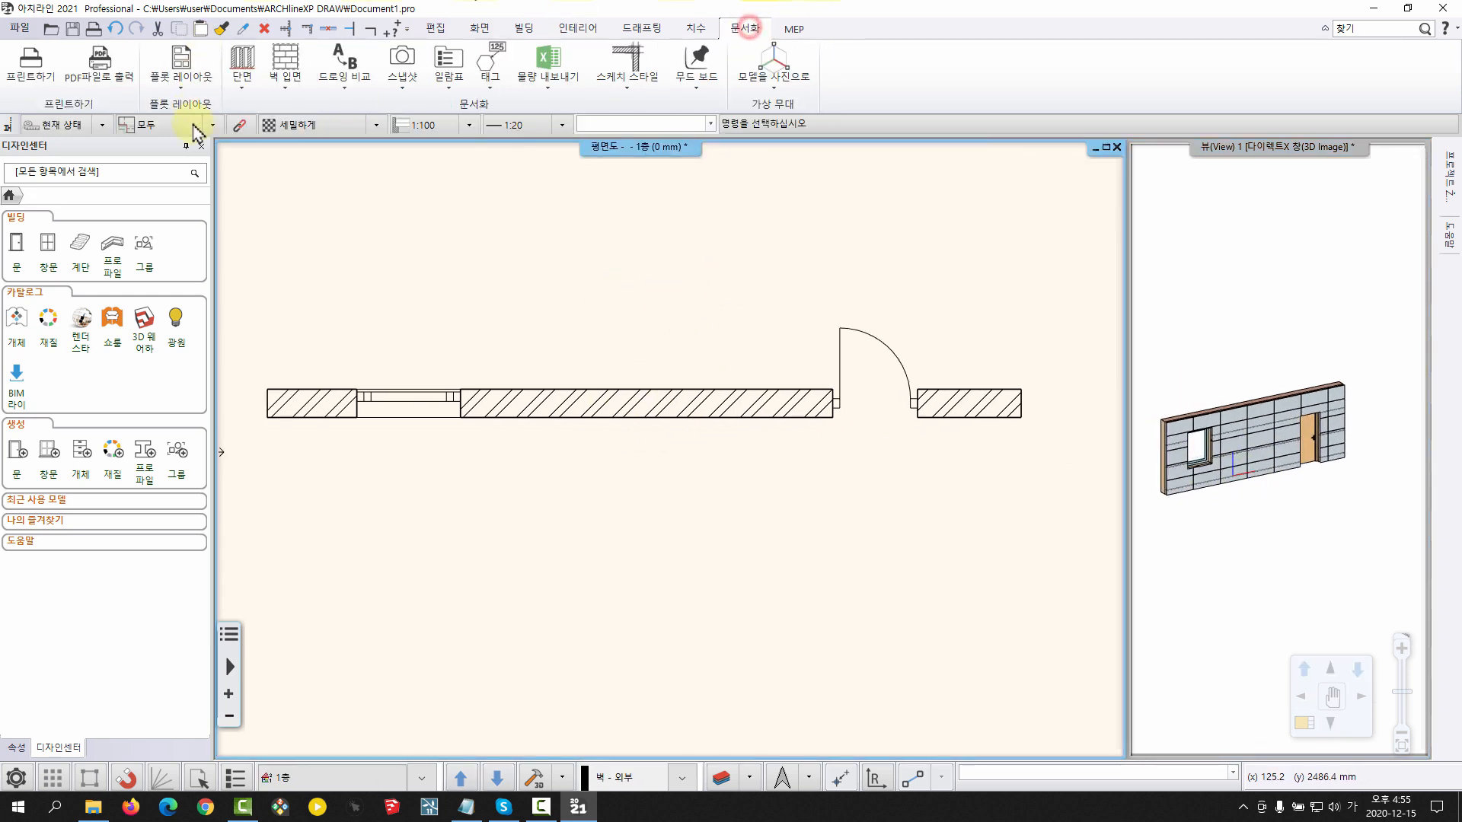
click(244, 90)
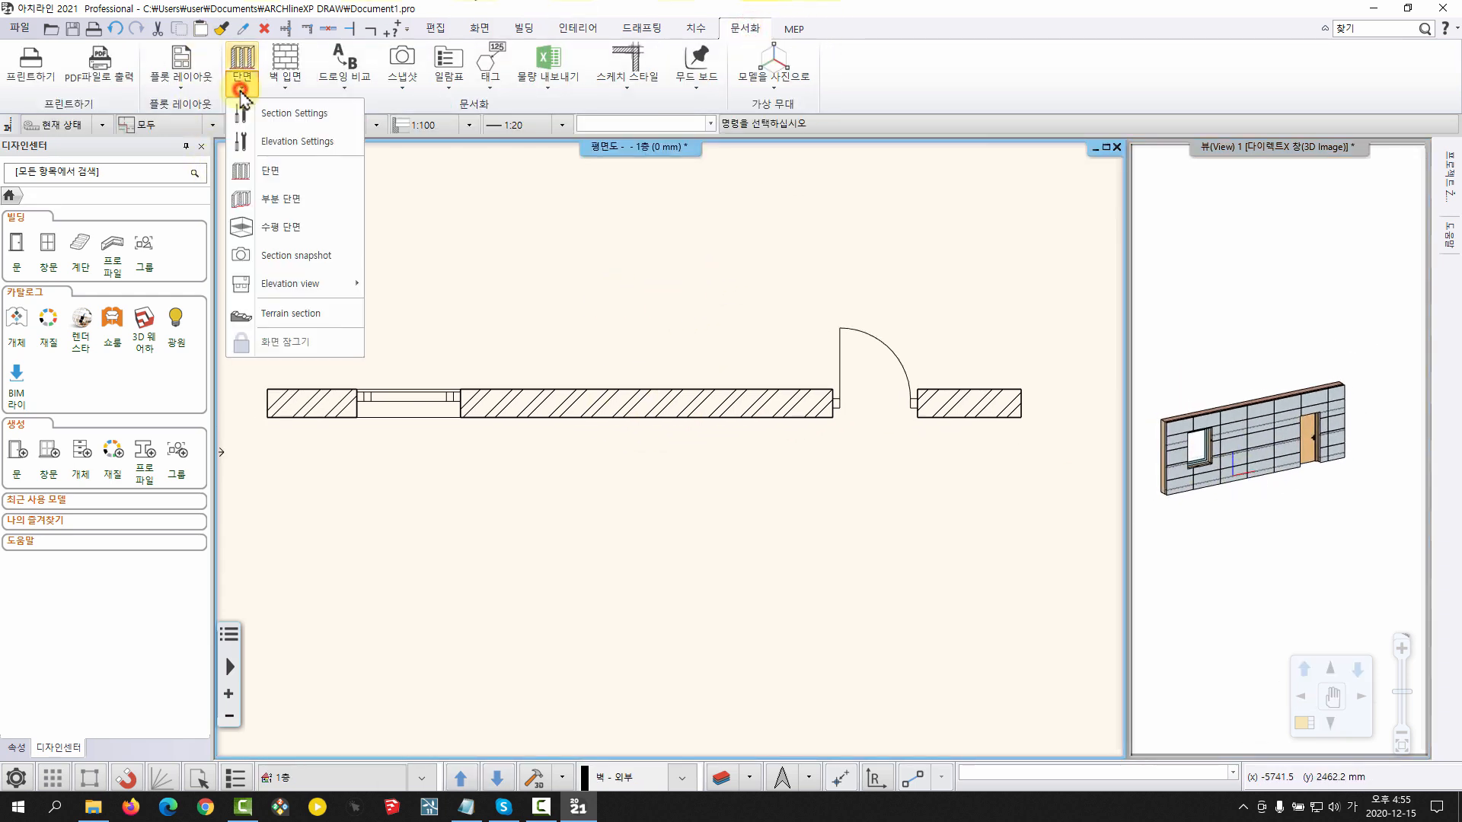
click(261, 169)
middle_drag(731, 442, 679, 442)
middle_drag(924, 417, 826, 418)
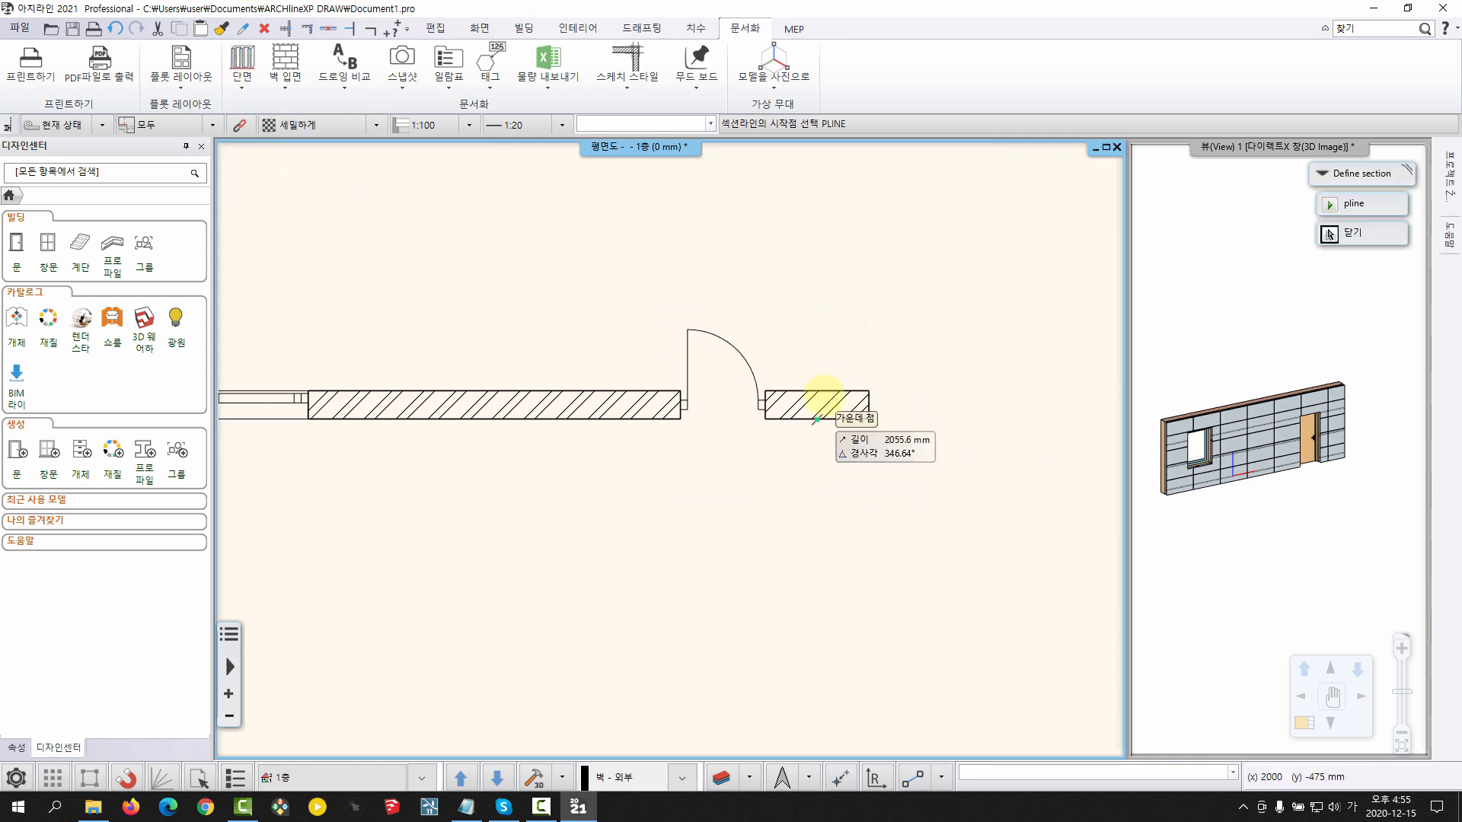
click(580, 296)
click(564, 556)
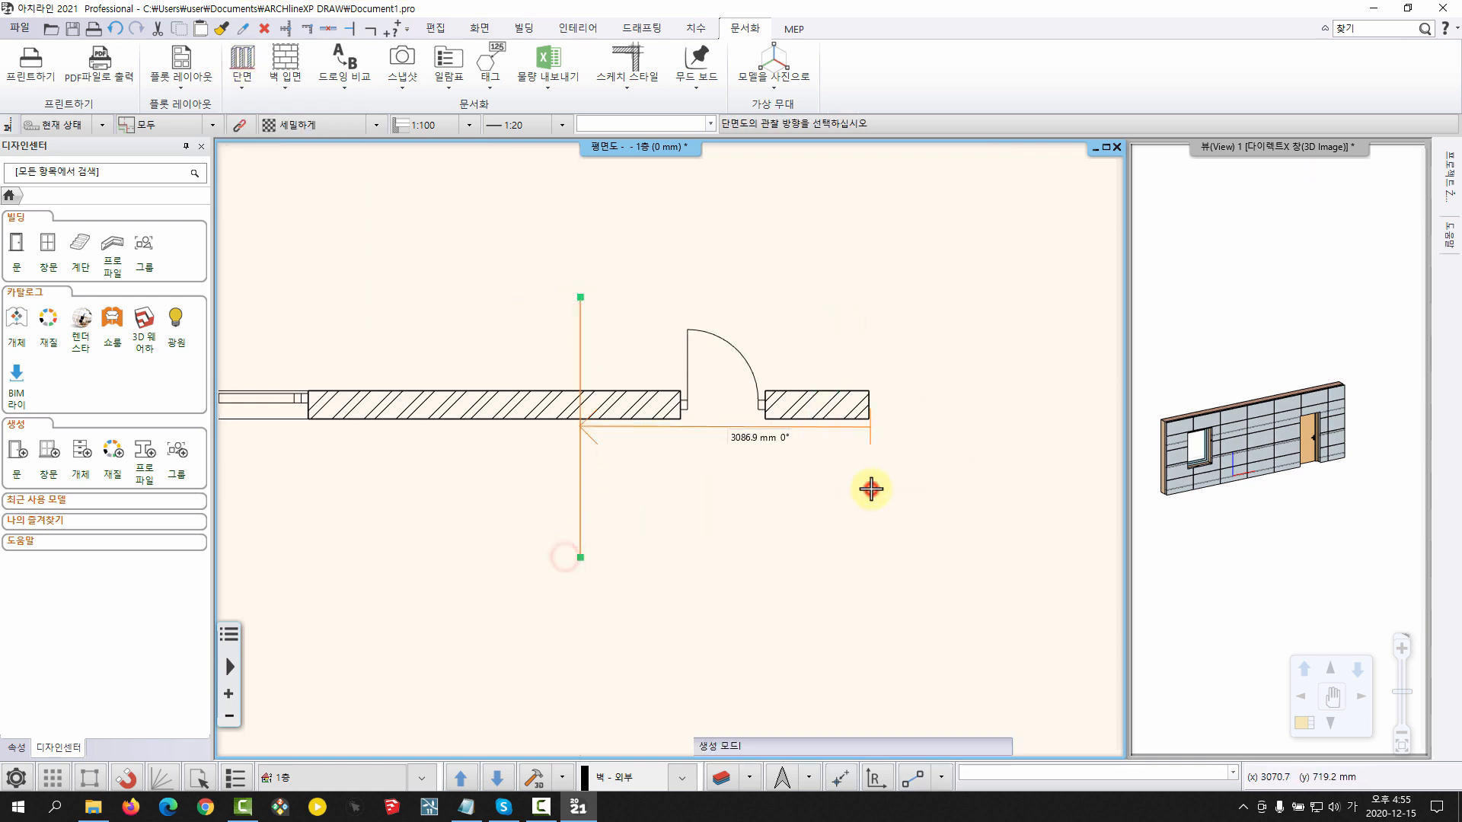
click(761, 486)
click(891, 176)
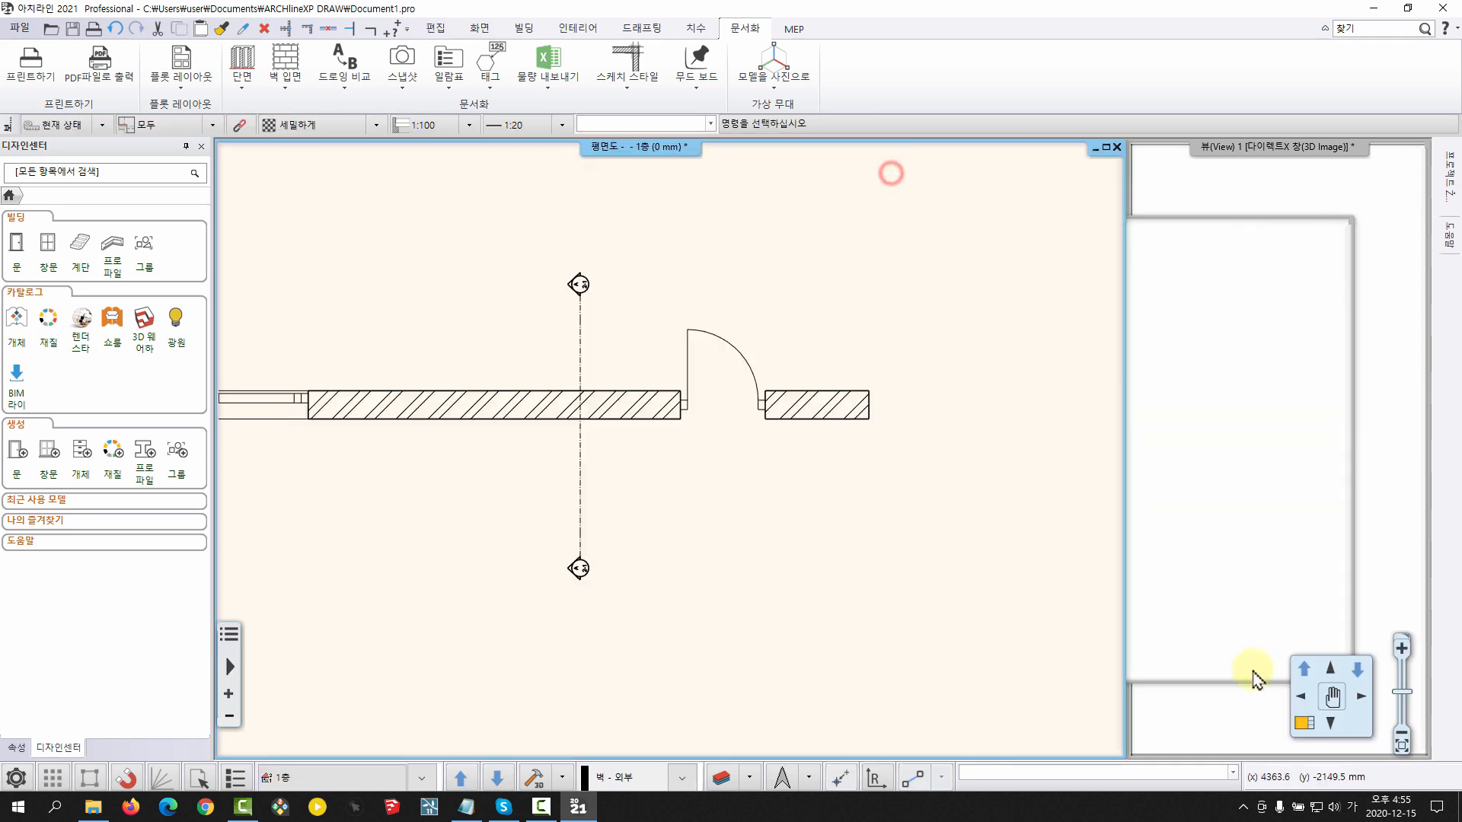
Make the A-A 절단면 section the main view and show it with material textures
click(1301, 723)
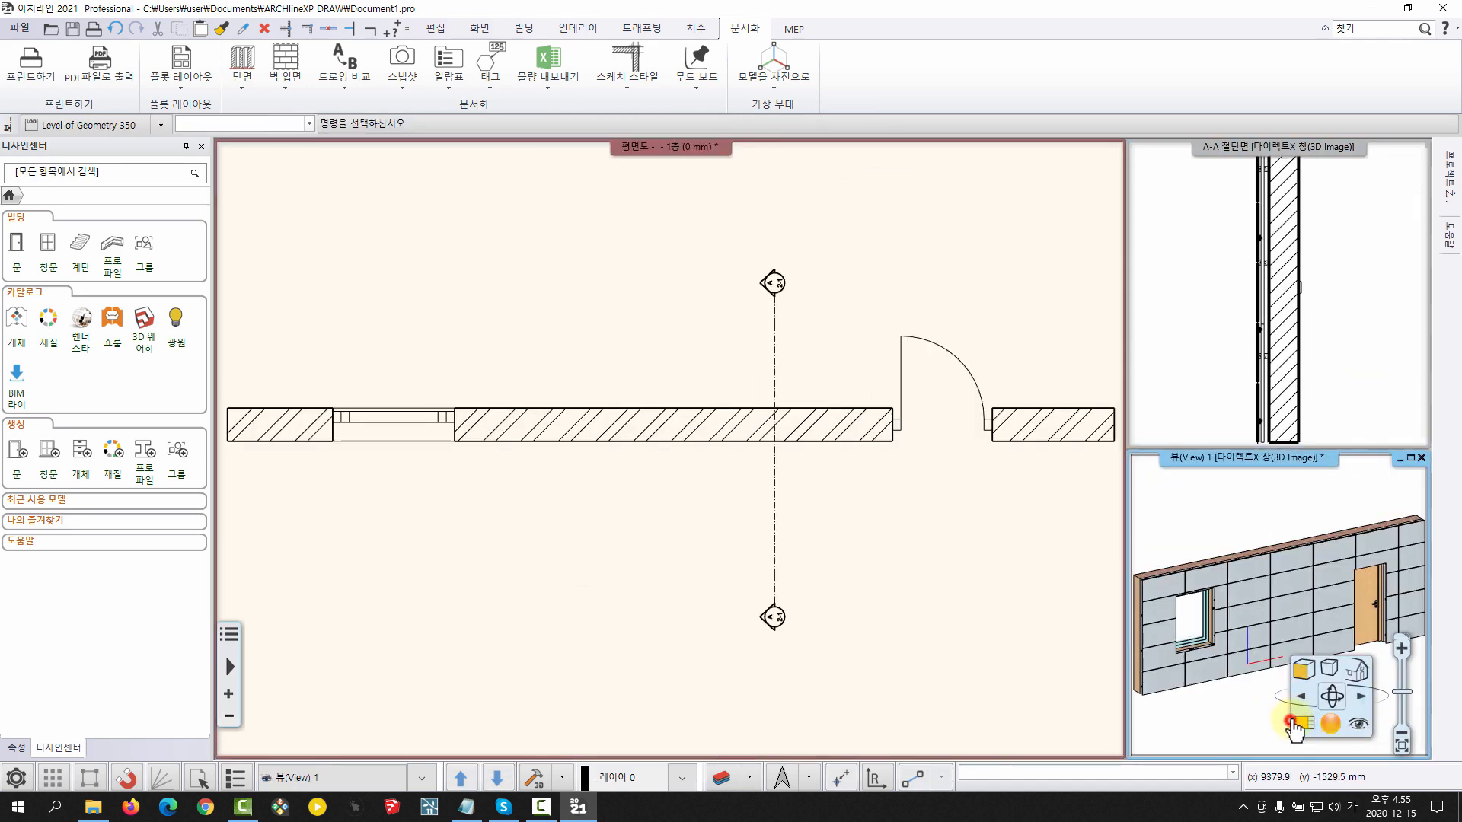
click(1302, 724)
click(1349, 396)
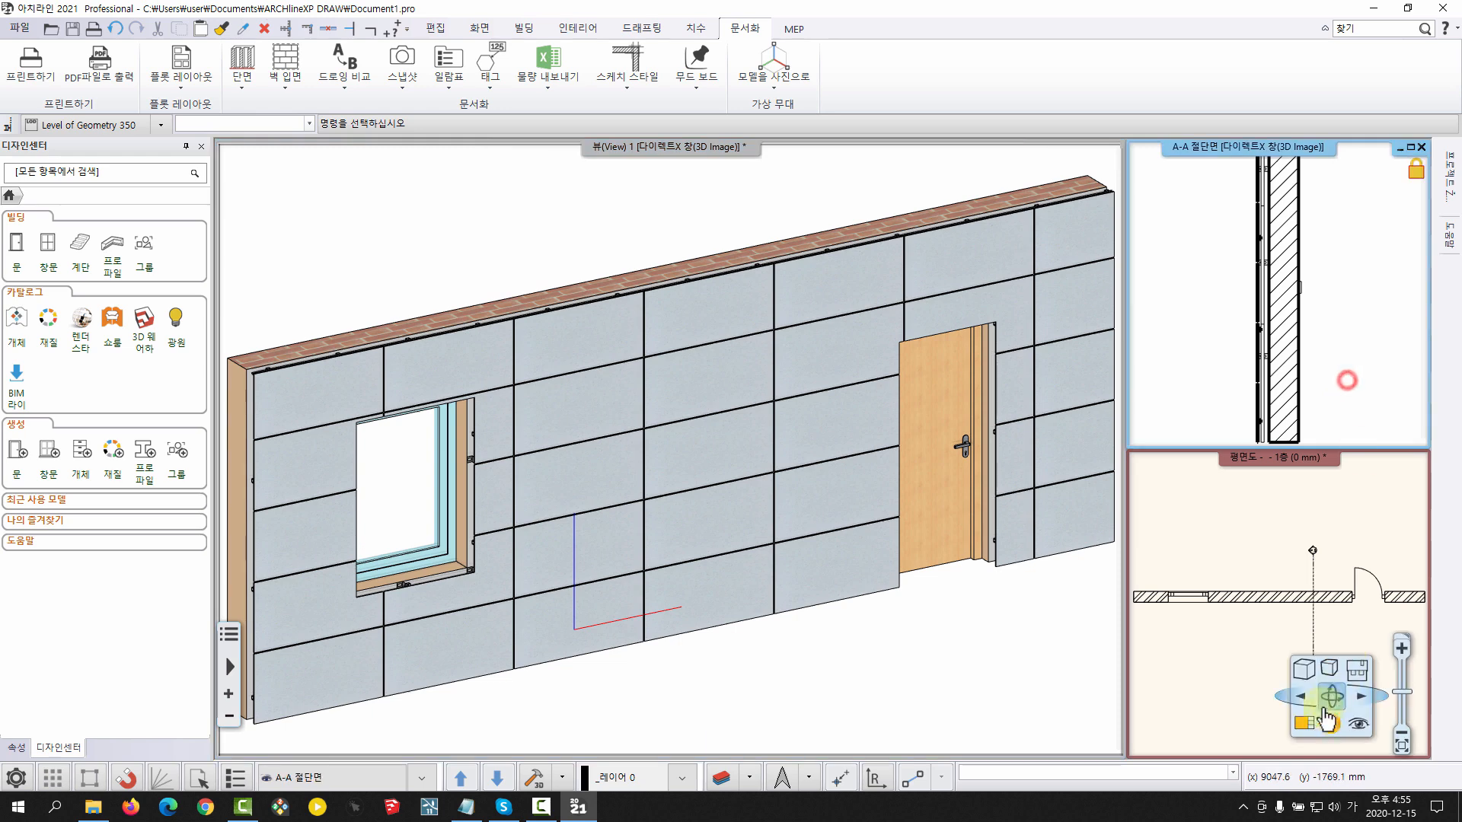
click(1303, 724)
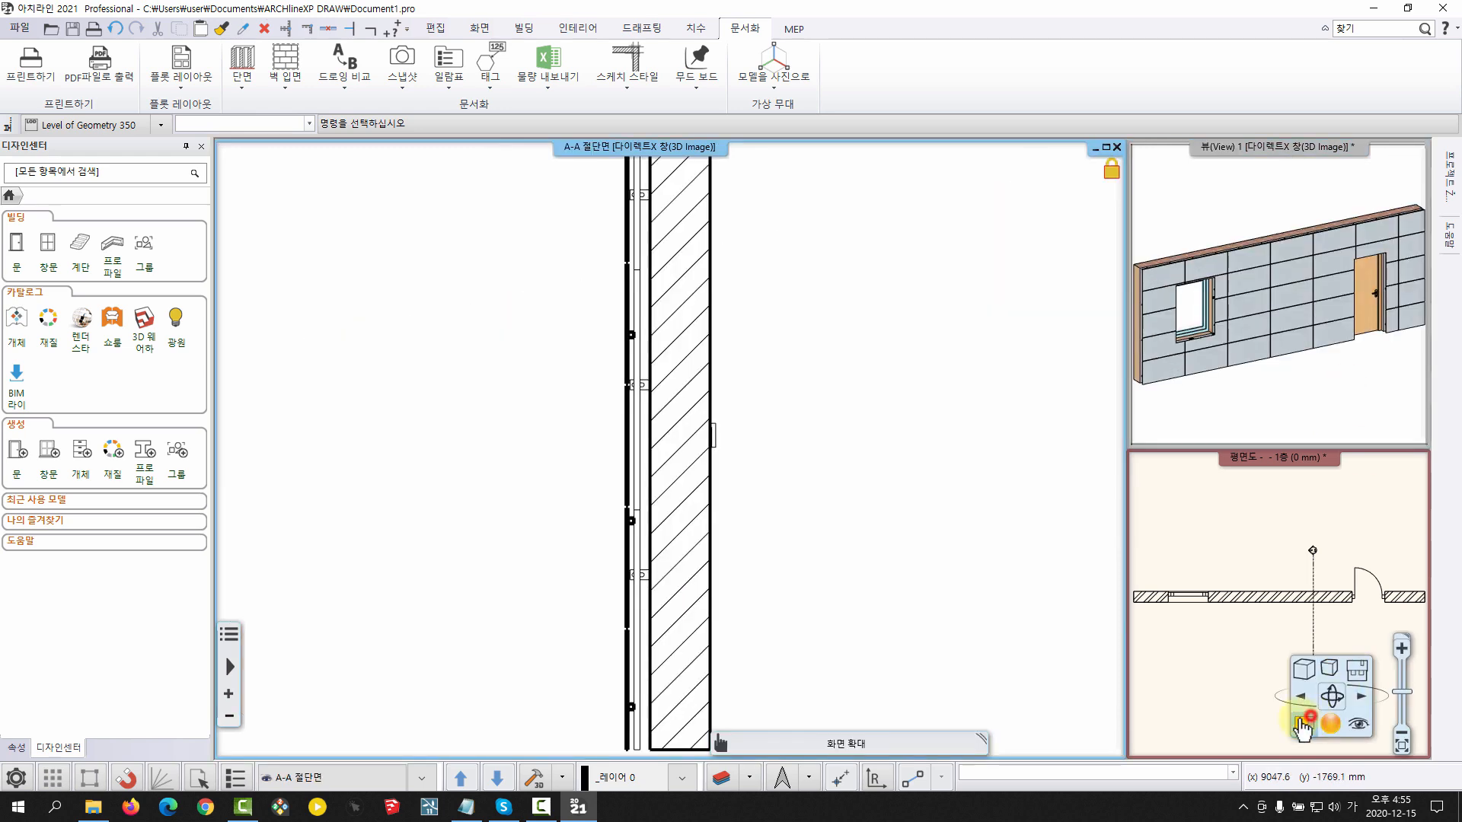
click(1309, 668)
click(1225, 622)
Examine the panels, square pipes and fasteners against the brick wall in the A-A section from top to base
middle_drag(665, 416, 742, 426)
scroll(747, 423, down, 2)
middle_drag(704, 281, 718, 384)
scroll(701, 388, up, 5)
middle_drag(588, 378, 617, 438)
scroll(618, 439, up, 2)
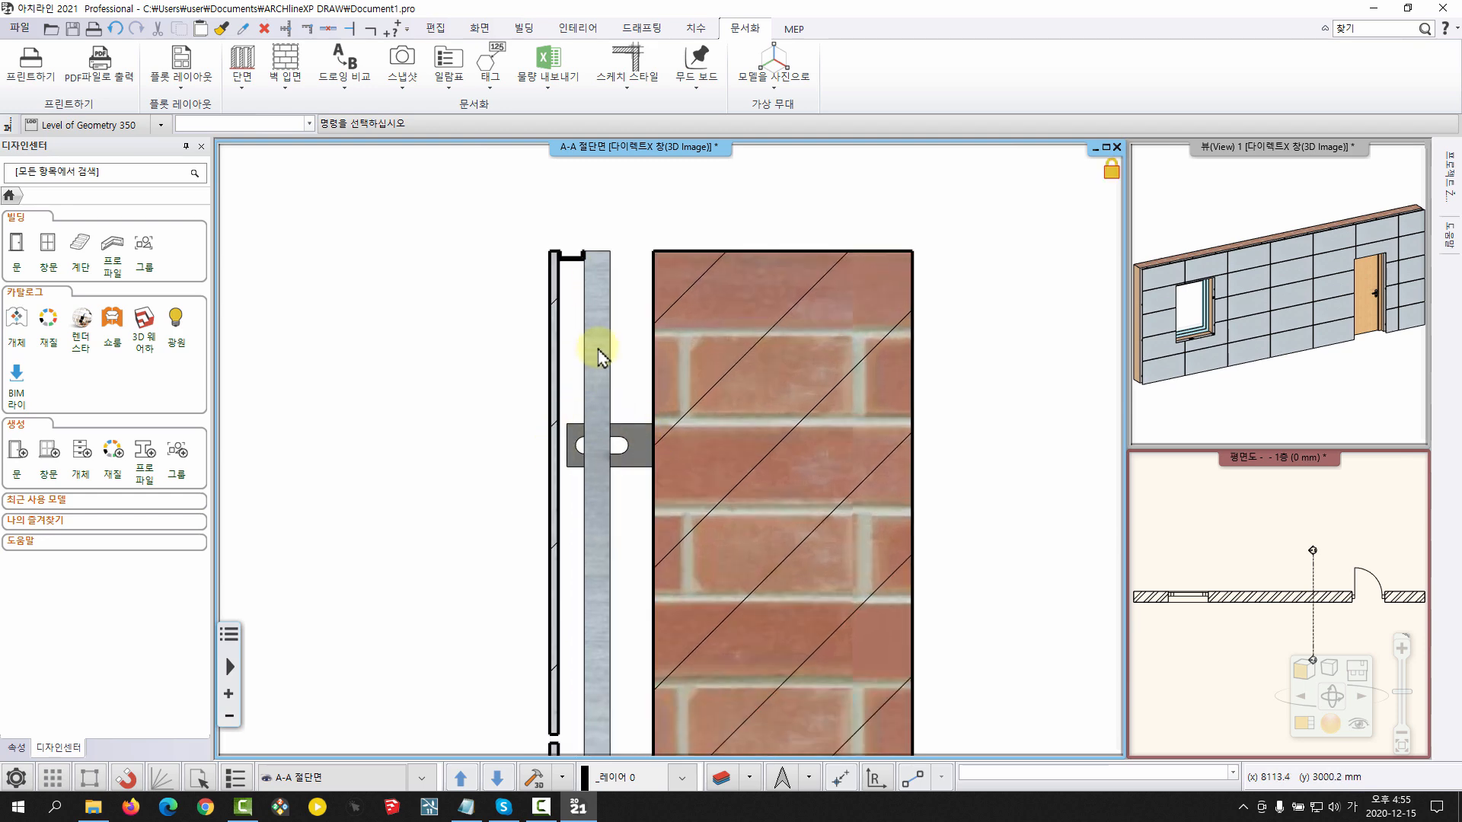
scroll(621, 440, down, 1)
middle_drag(622, 440, 628, 236)
scroll(643, 434, down, 2)
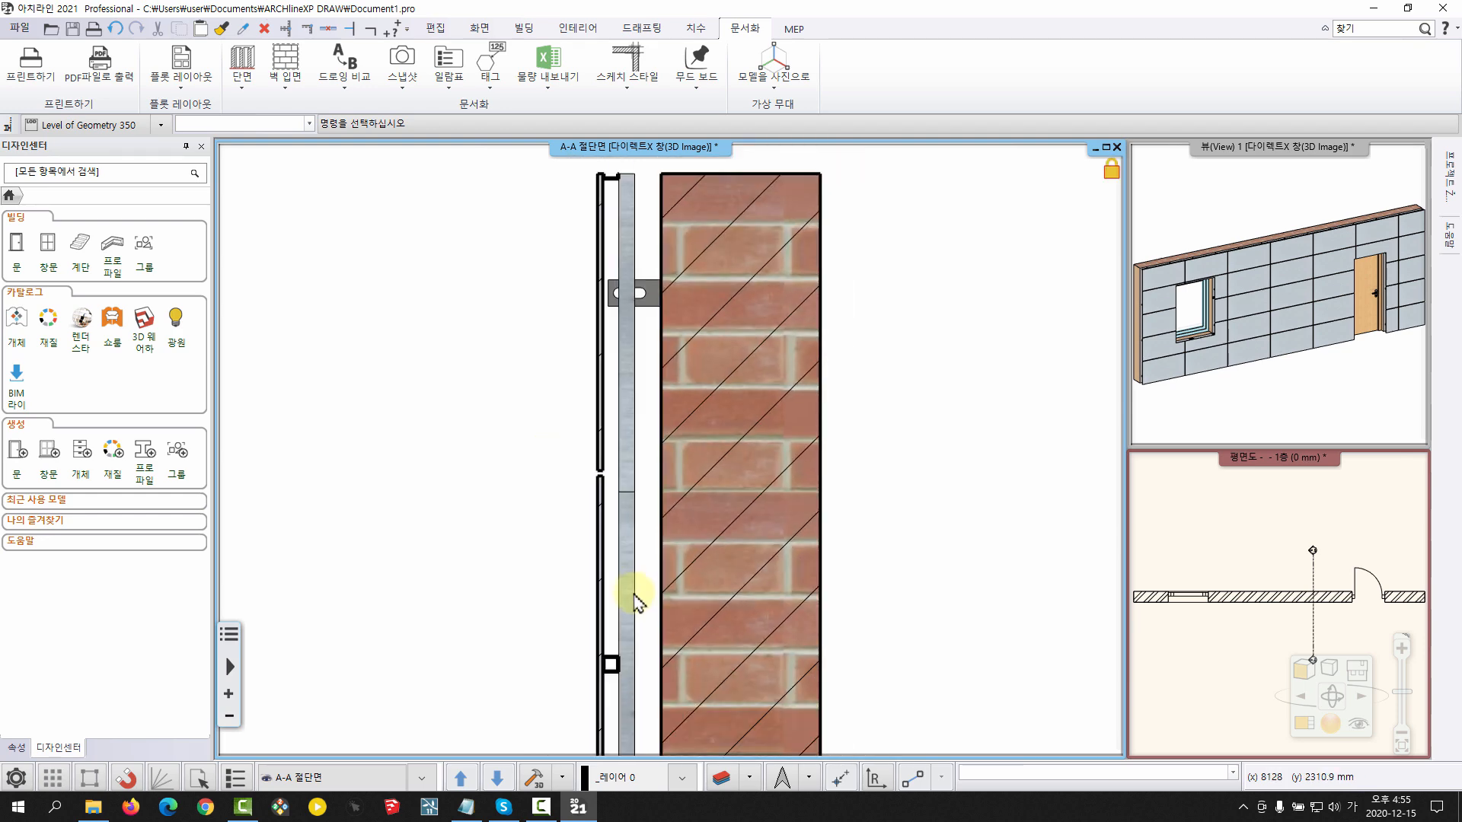
middle_drag(635, 595, 615, 505)
scroll(592, 571, up, 2)
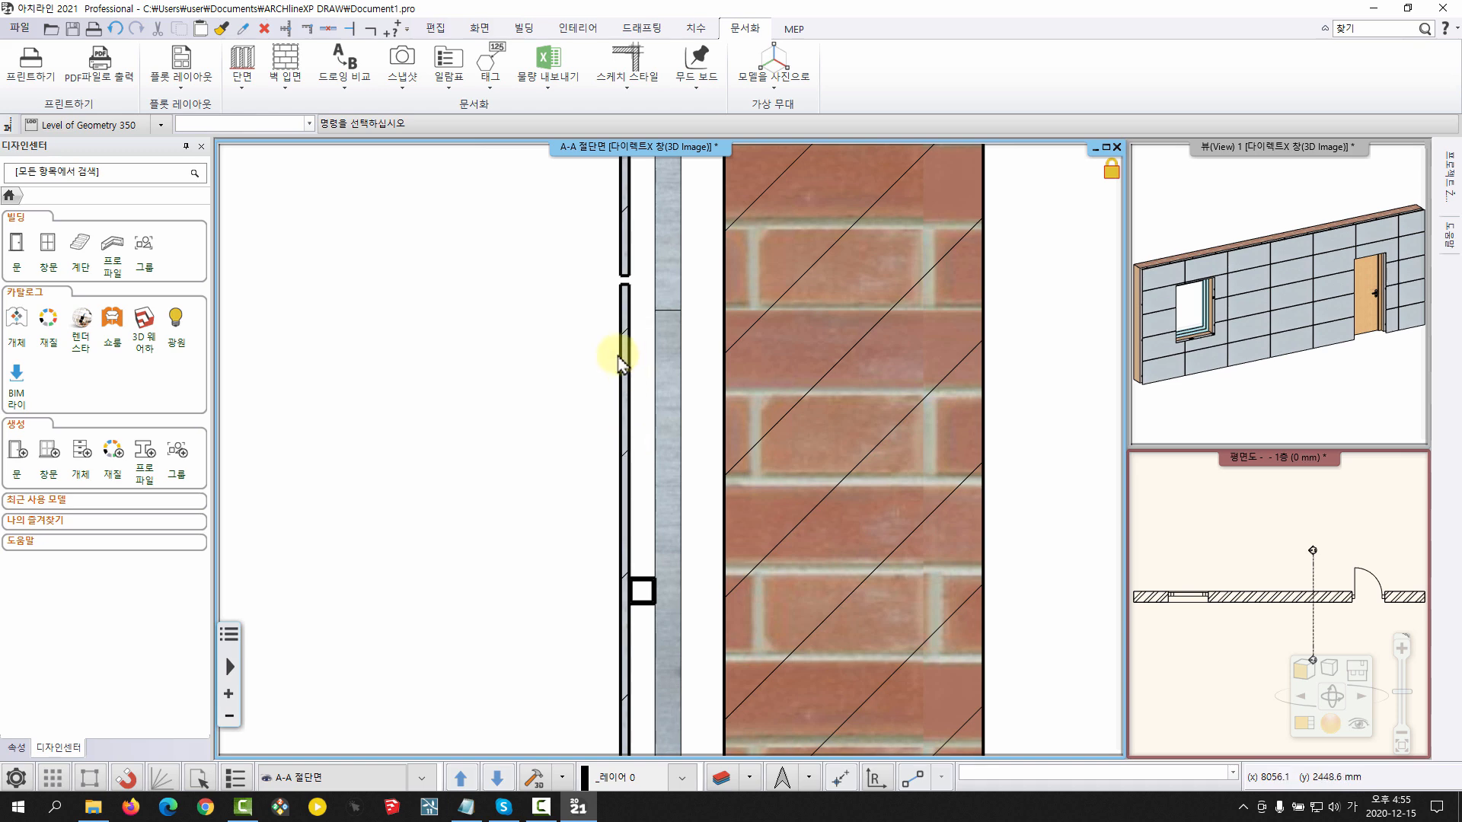
scroll(618, 579, down, 4)
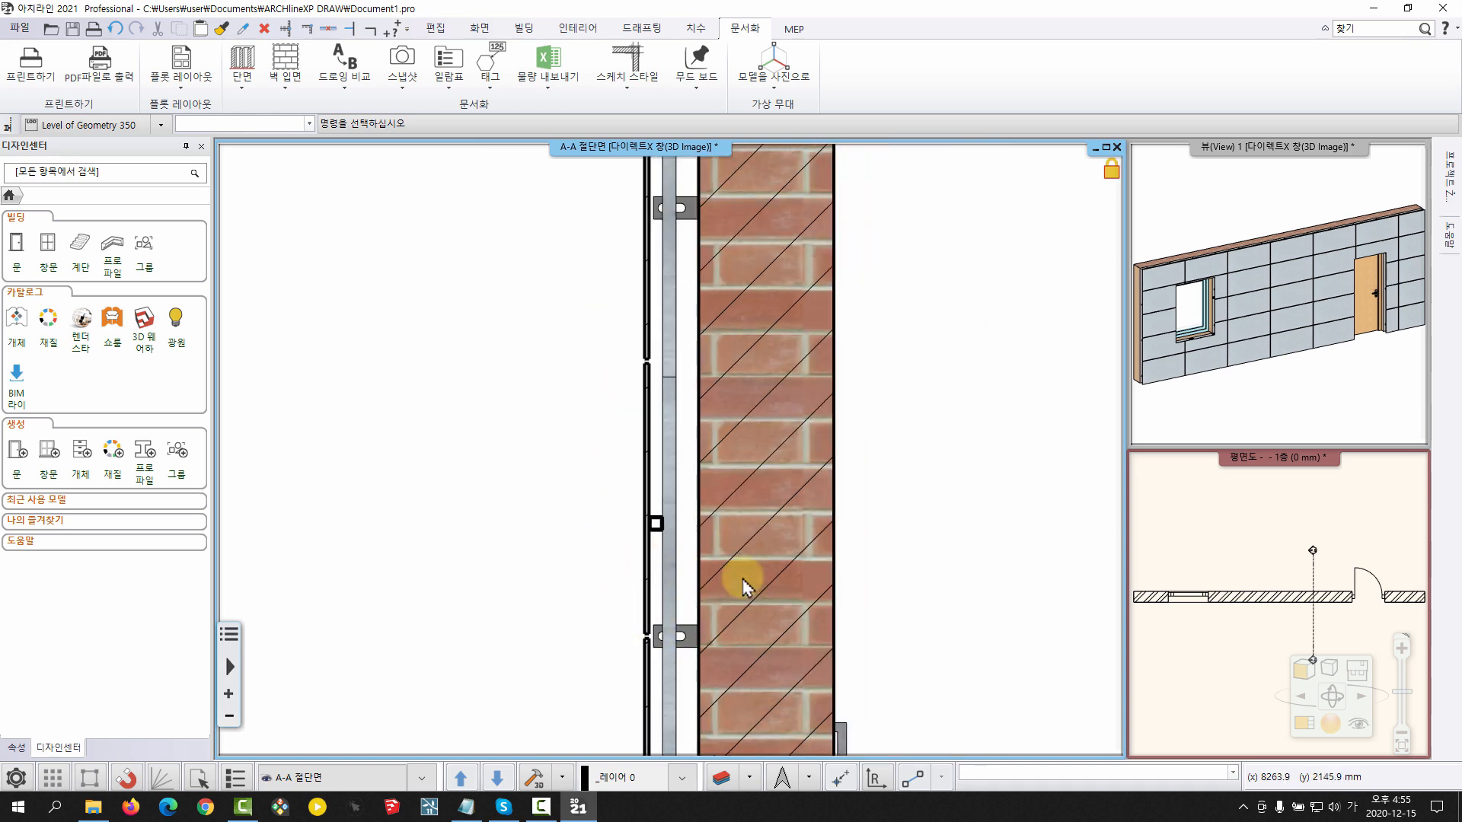
scroll(652, 599, down, 3)
middle_drag(711, 587, 626, 455)
scroll(649, 547, down, 3)
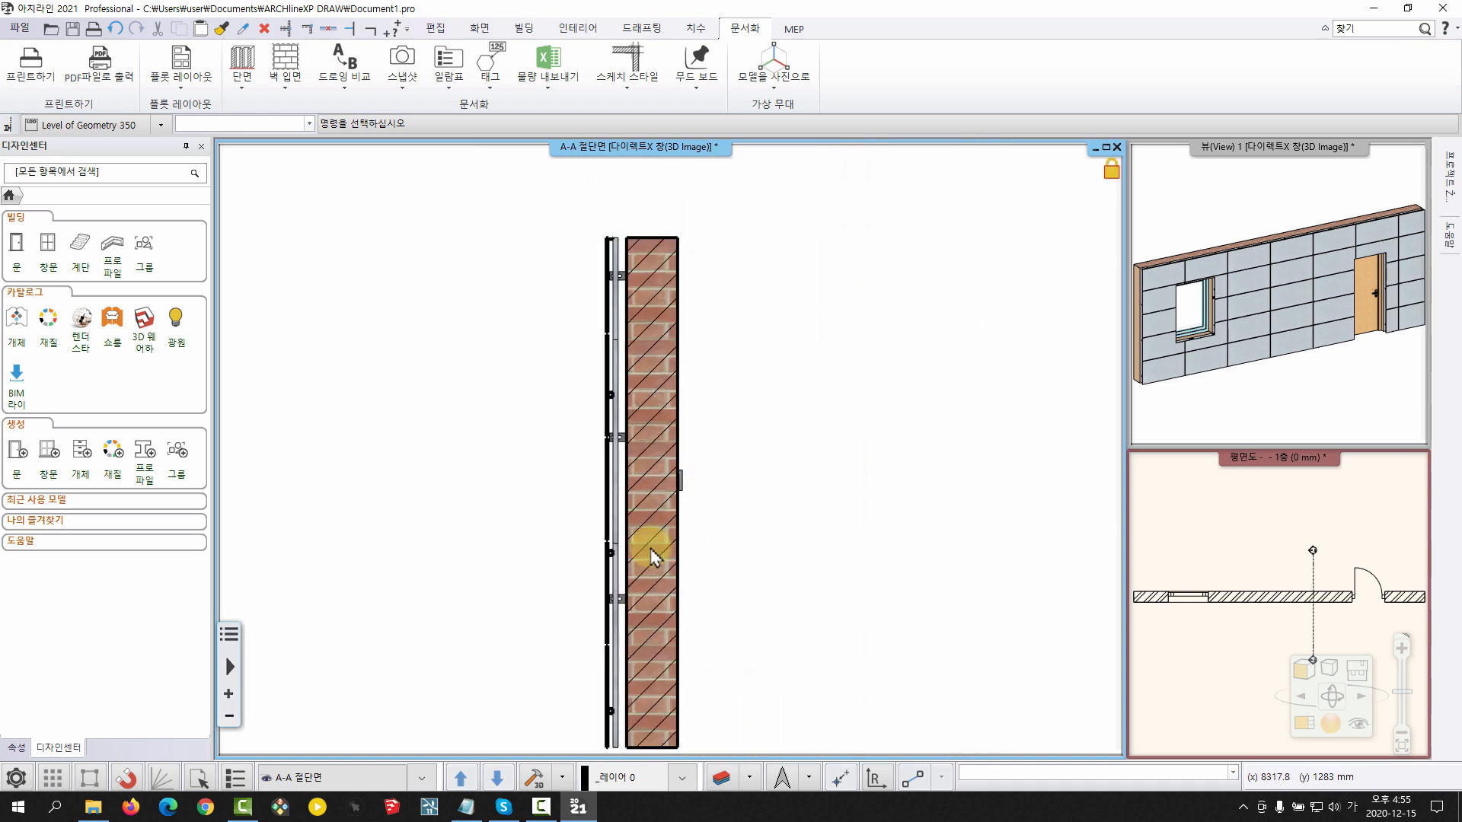
middle_drag(649, 547, 618, 460)
Make the floor plan the main view and start an Excel quantity list that excludes 벽, 슬래브 and 방
double_click(1256, 524)
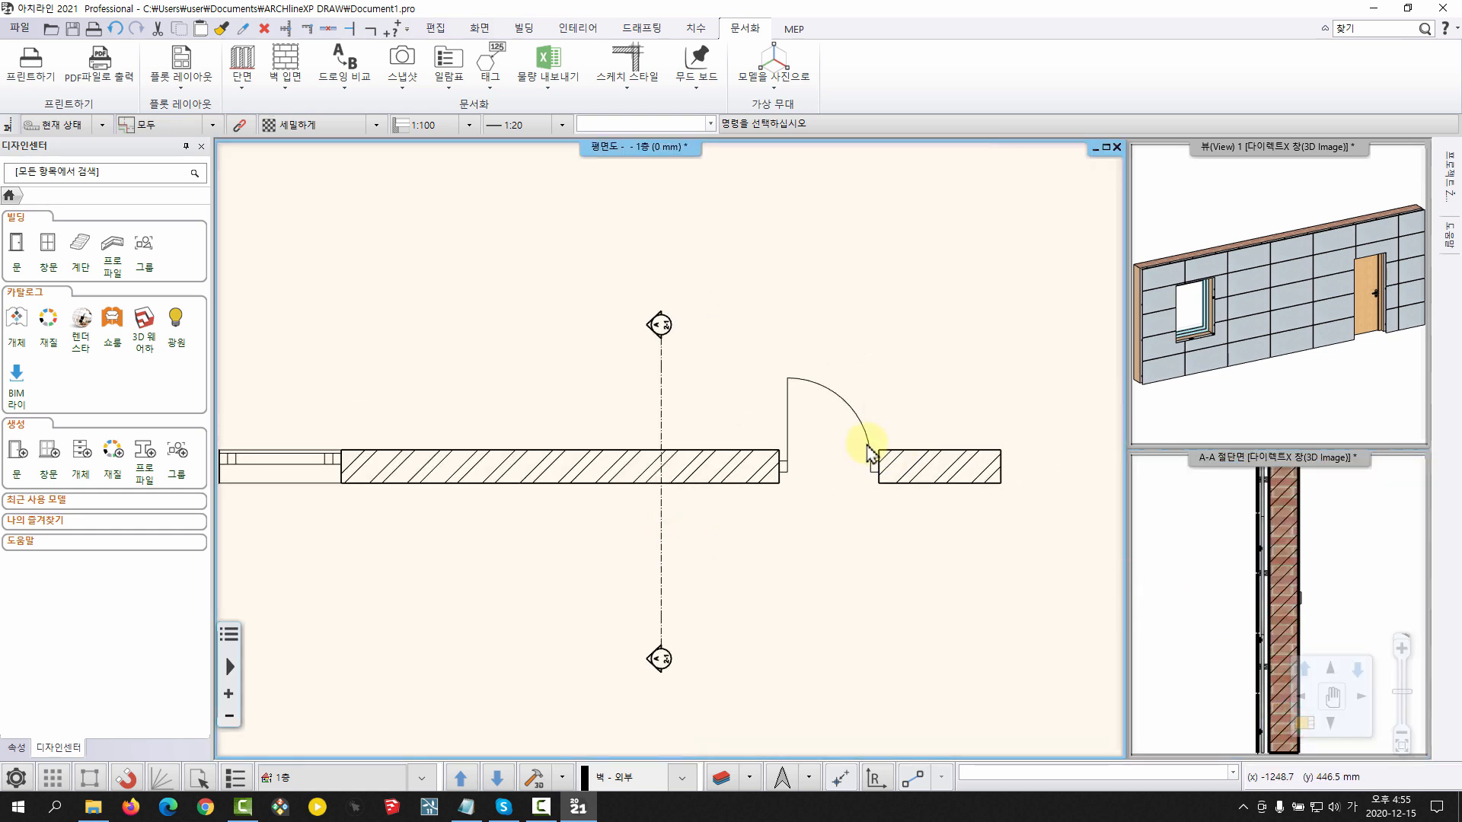
middle_drag(701, 412, 709, 372)
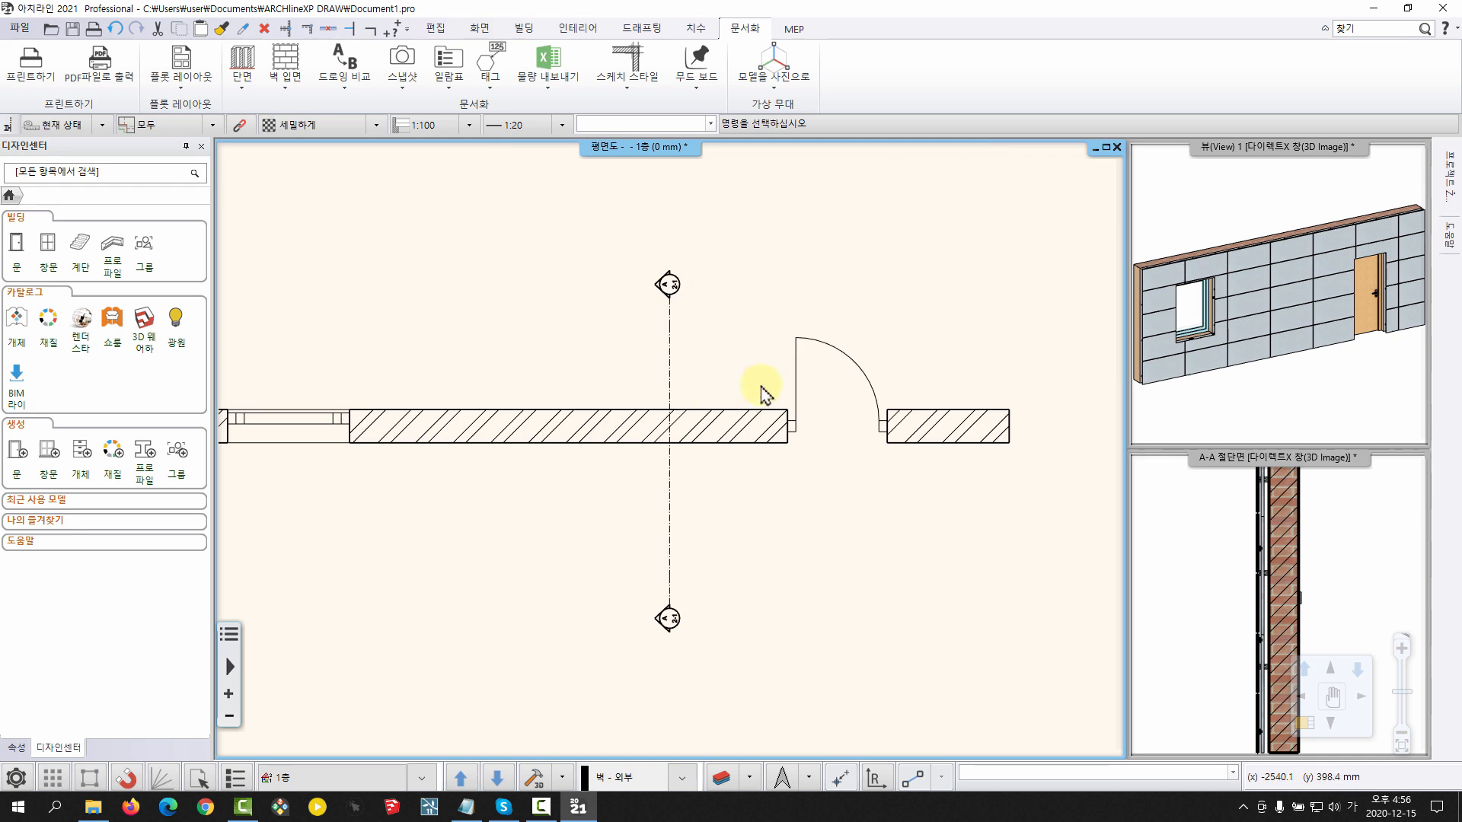
click(549, 88)
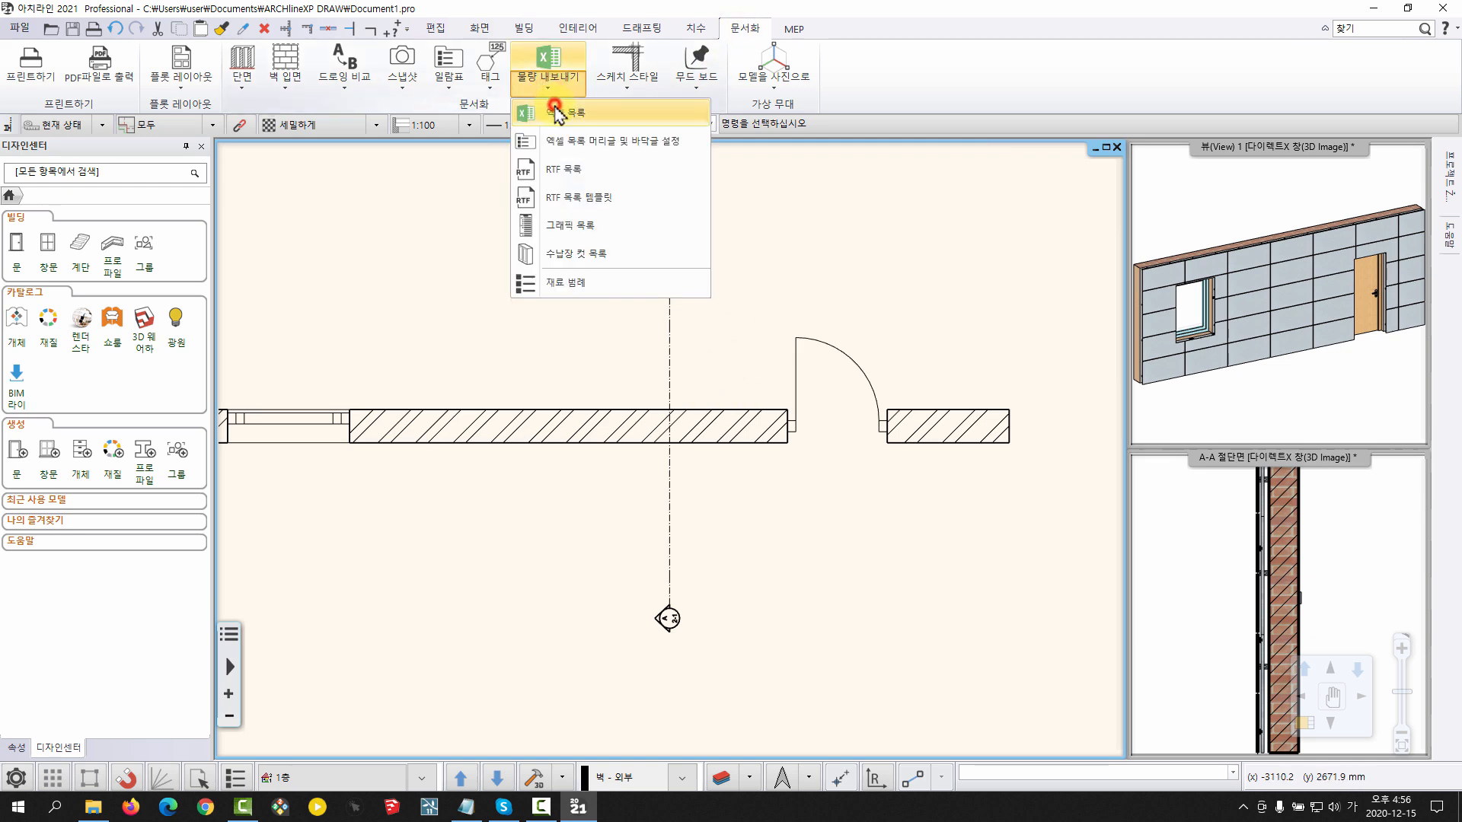
click(559, 115)
click(651, 377)
drag(659, 332, 737, 210)
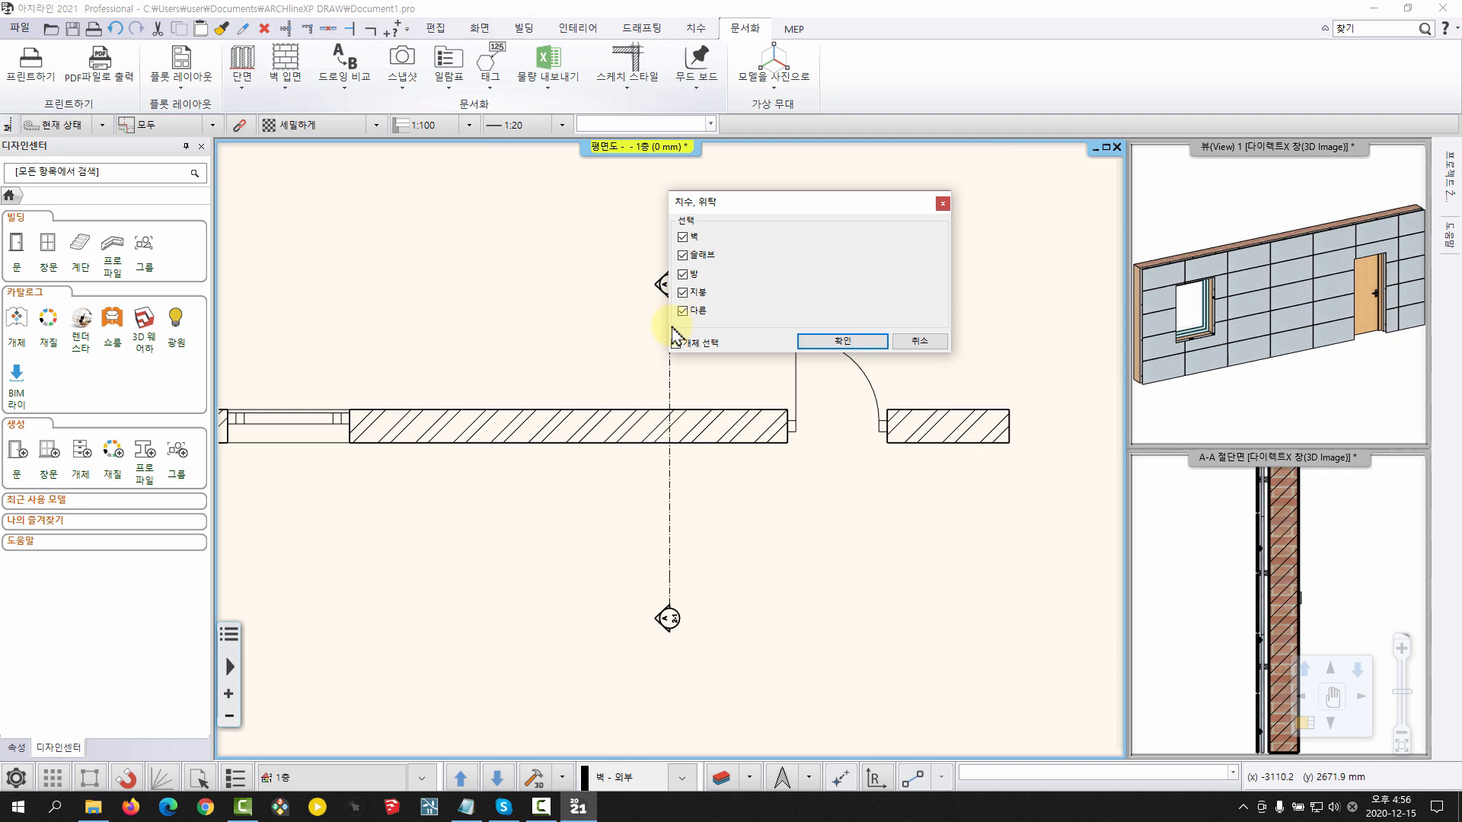
click(683, 274)
click(683, 255)
click(683, 237)
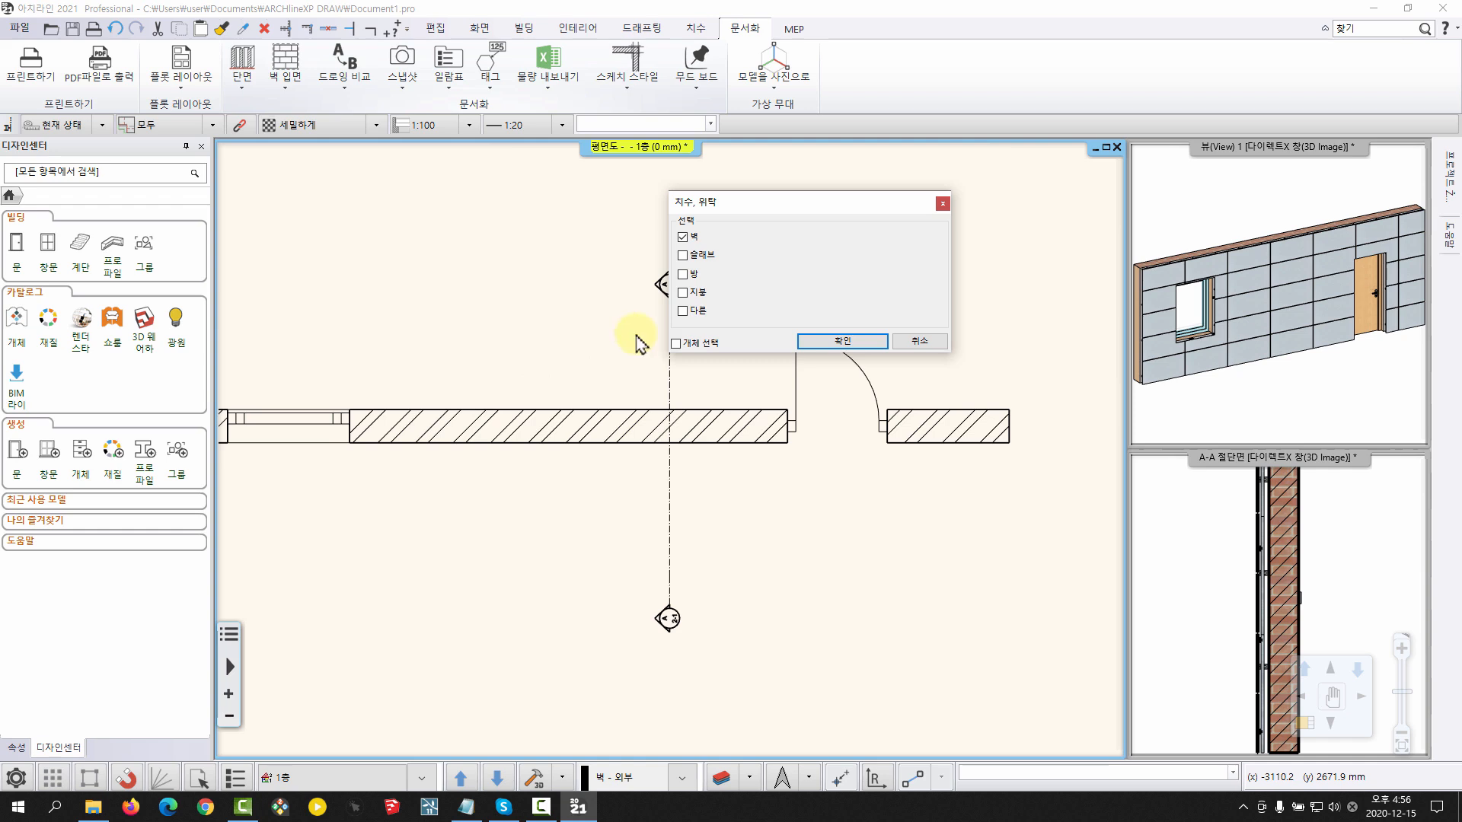
click(816, 344)
Select the tiled wall in the floor plan as the object for the quantity list and confirm the selection
click(490, 453)
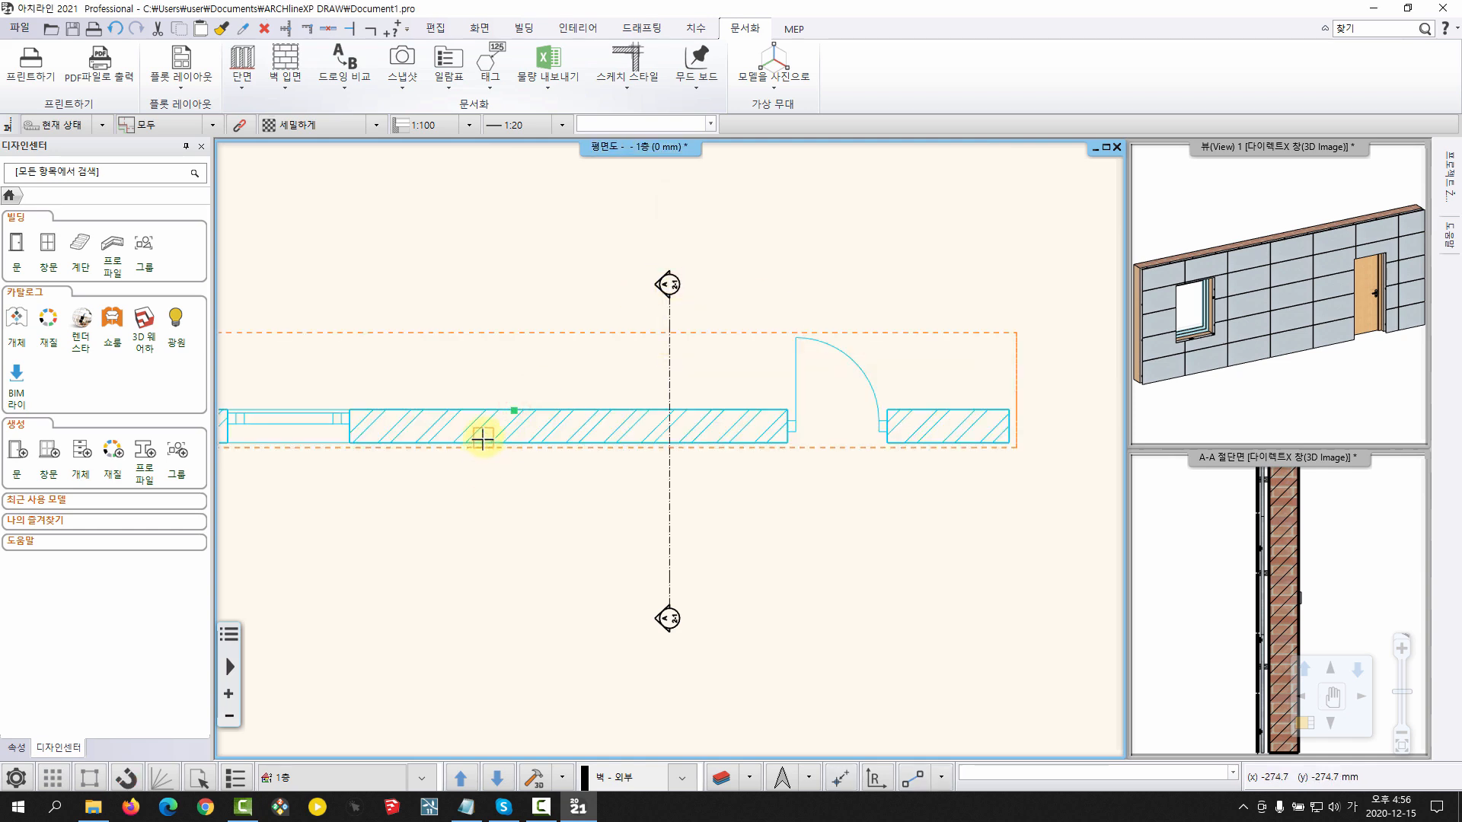
scroll(485, 431, down, 4)
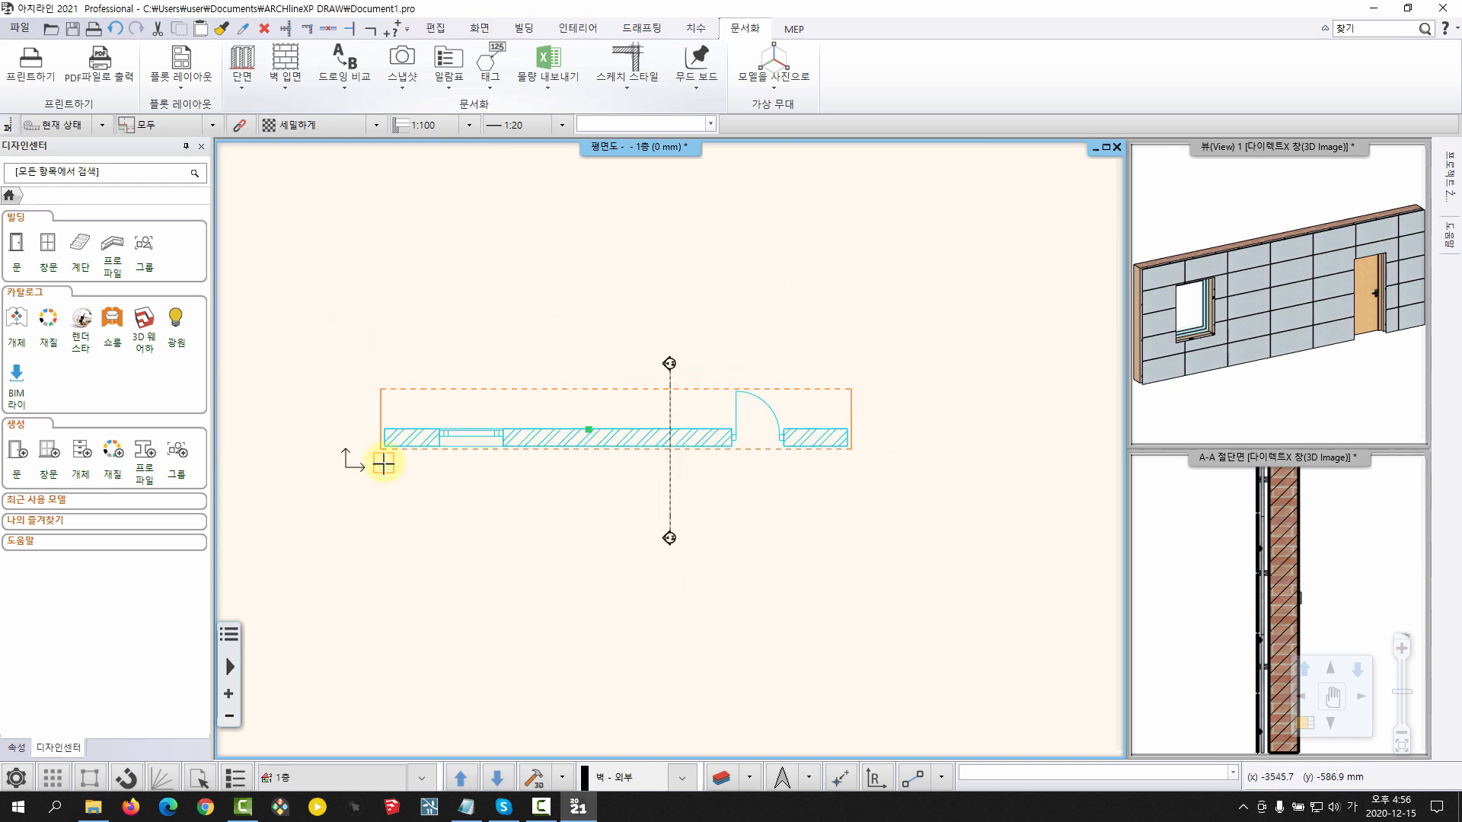
right_click(593, 372)
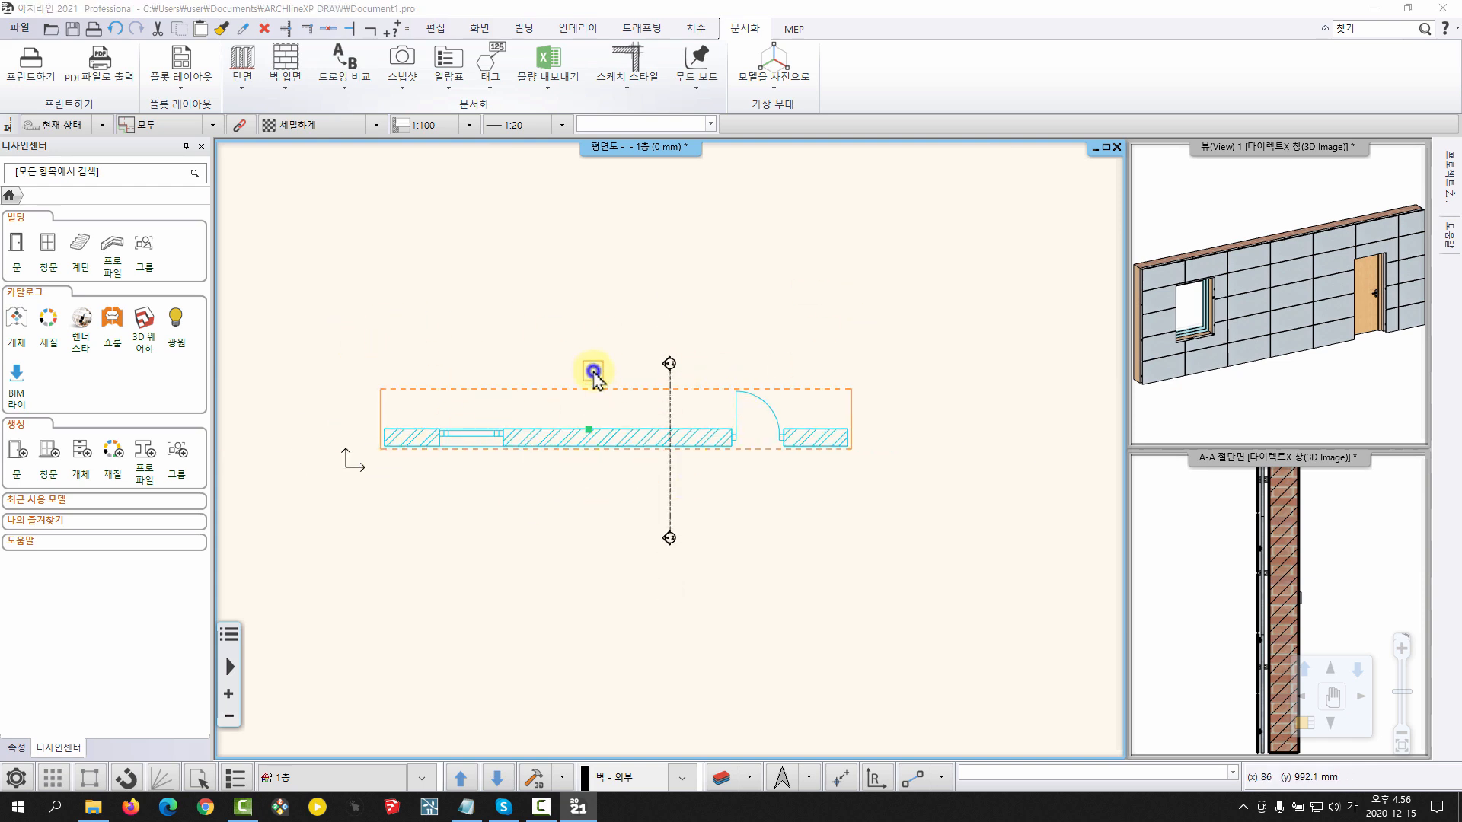
Save the quantity list as the Excel file 타일링.xlsx in the ARCHlineXP Draw folder
drag(661, 253, 643, 247)
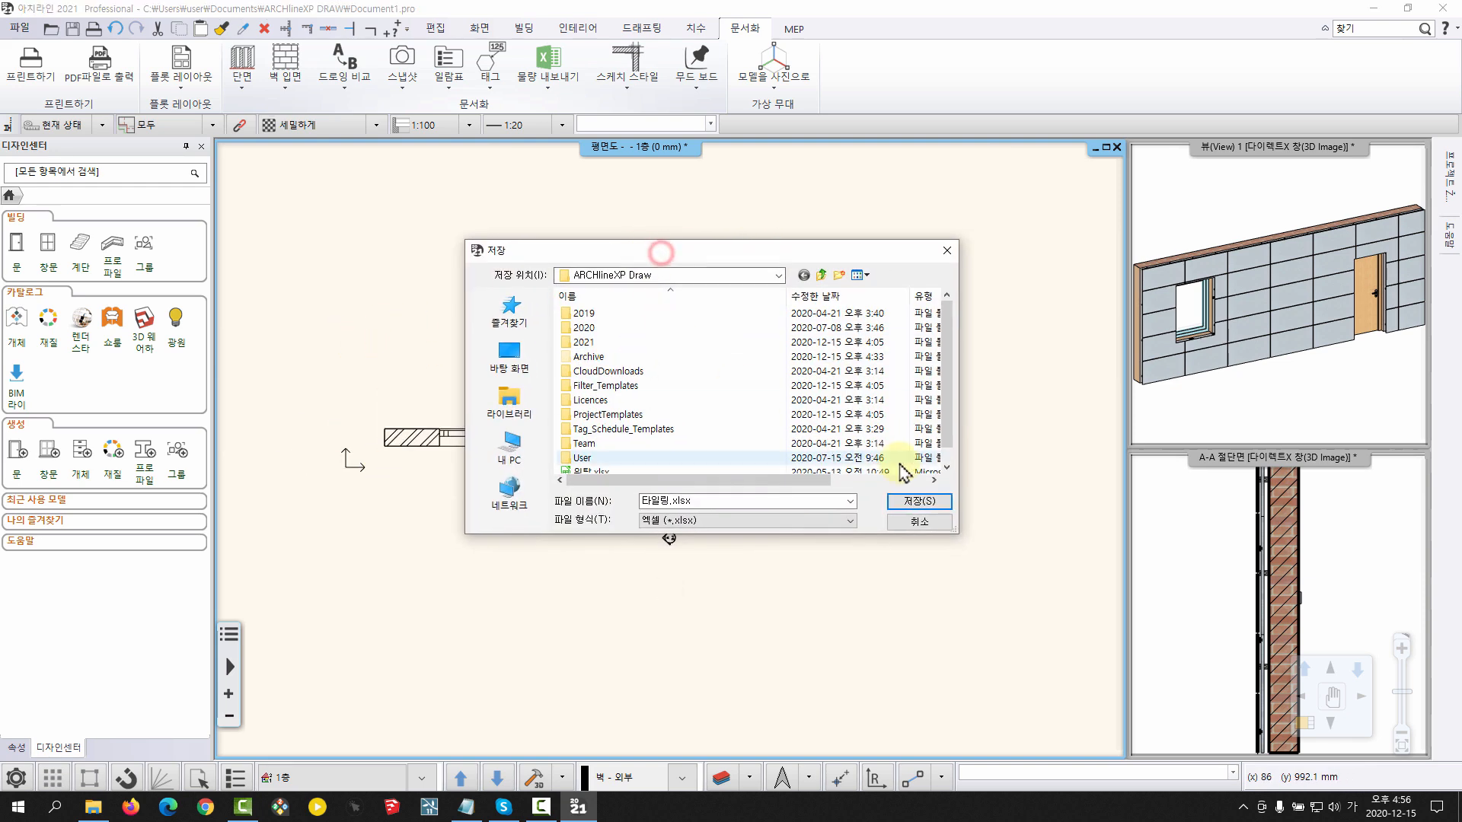
click(921, 502)
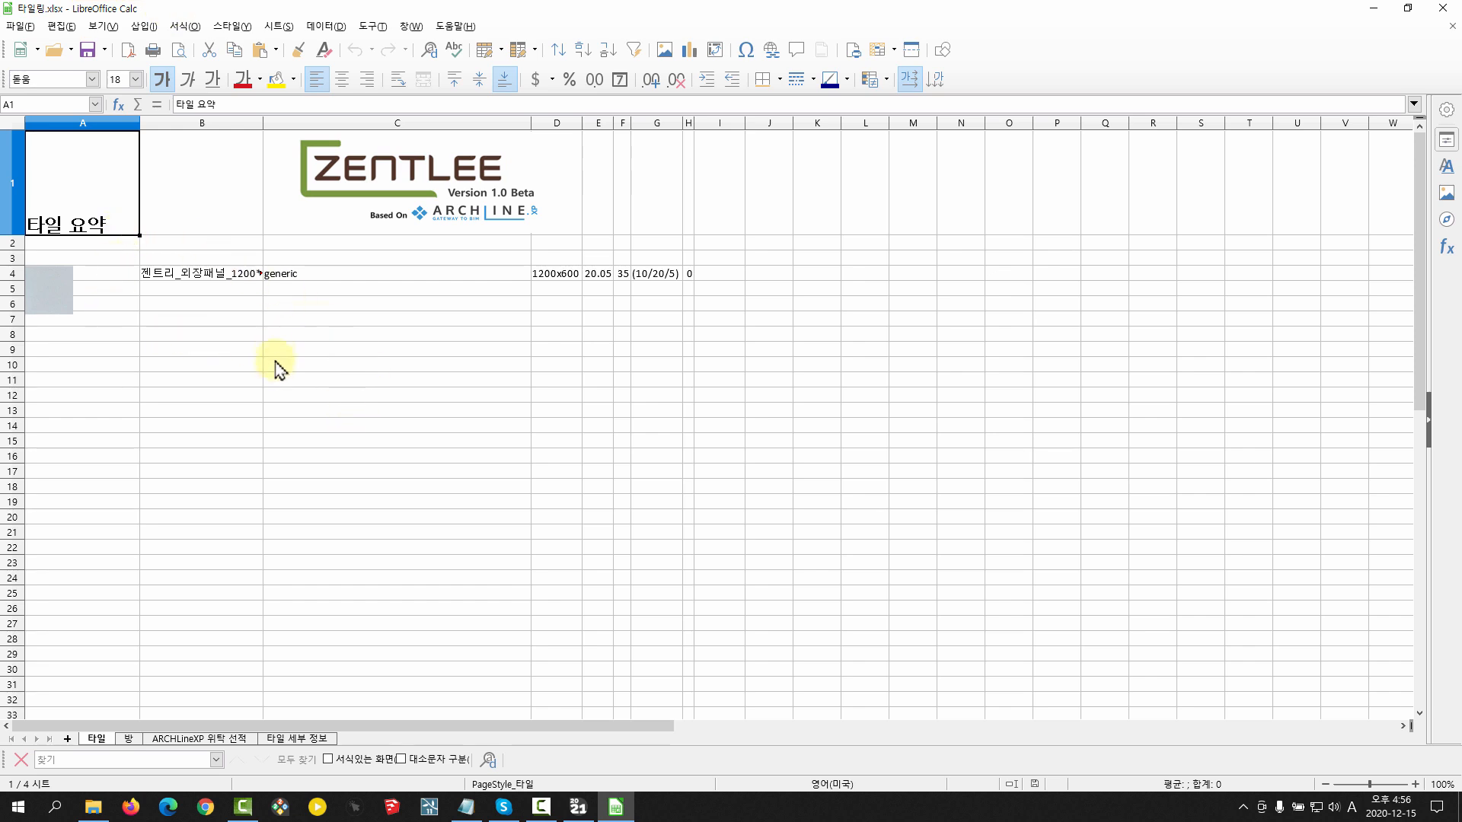
Examine the 타일 요약 sheet's tile row, including the material swatch in column A and the panel name in cell B4
click(411, 156)
click(350, 271)
click(48, 286)
click(201, 279)
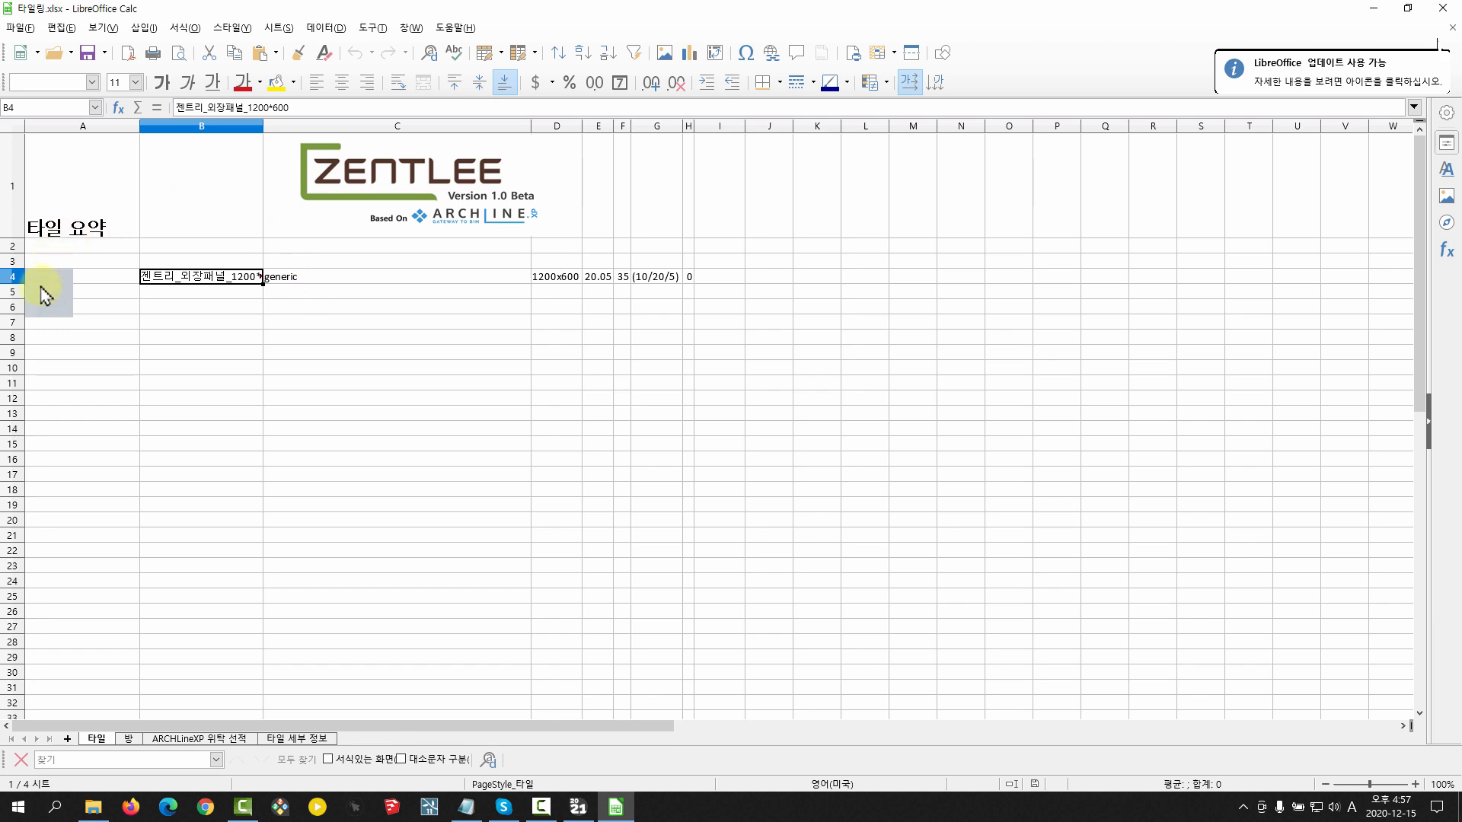
double_click(172, 276)
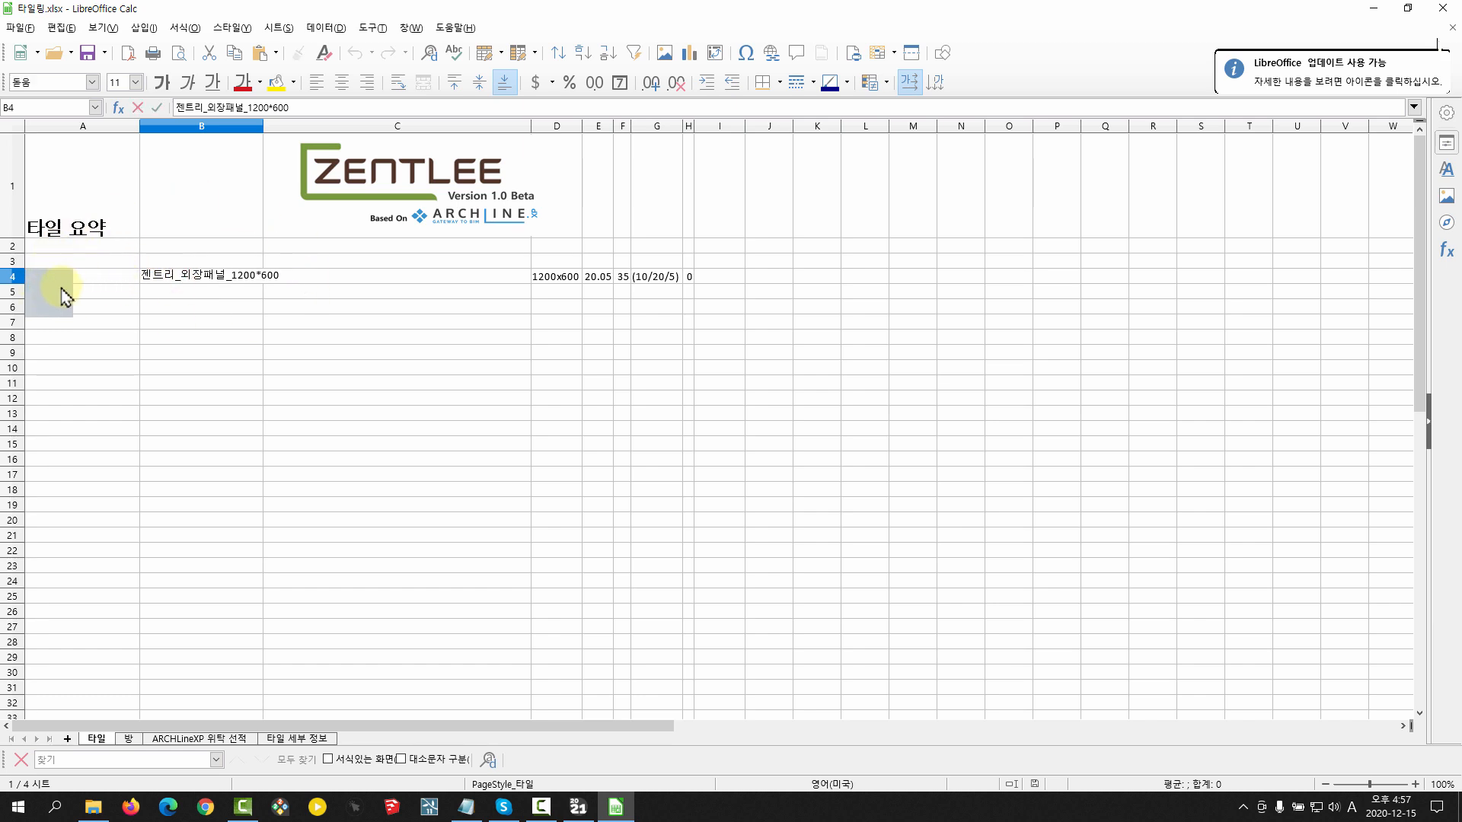
drag(294, 277, 42, 314)
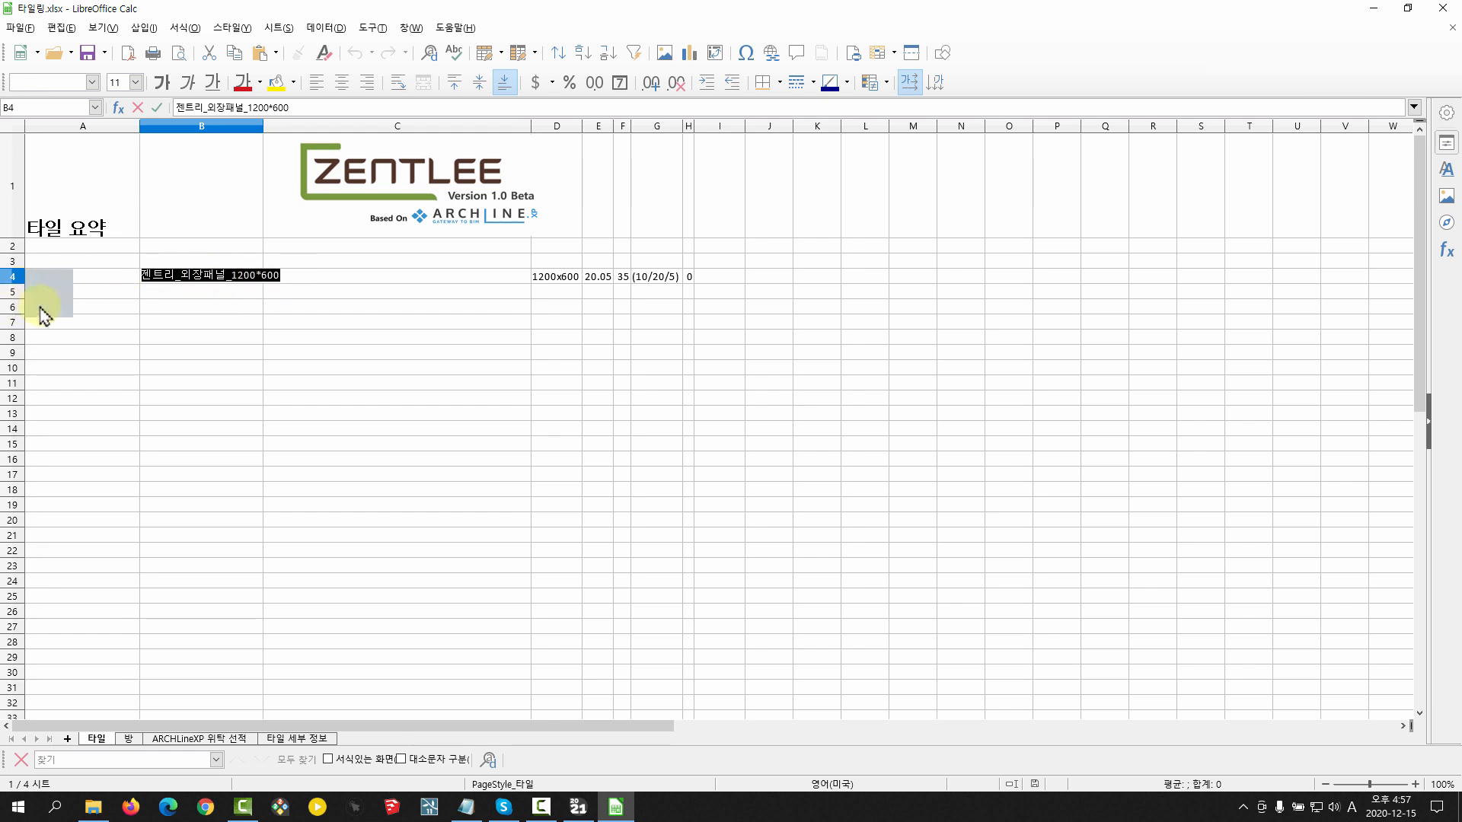
click(194, 296)
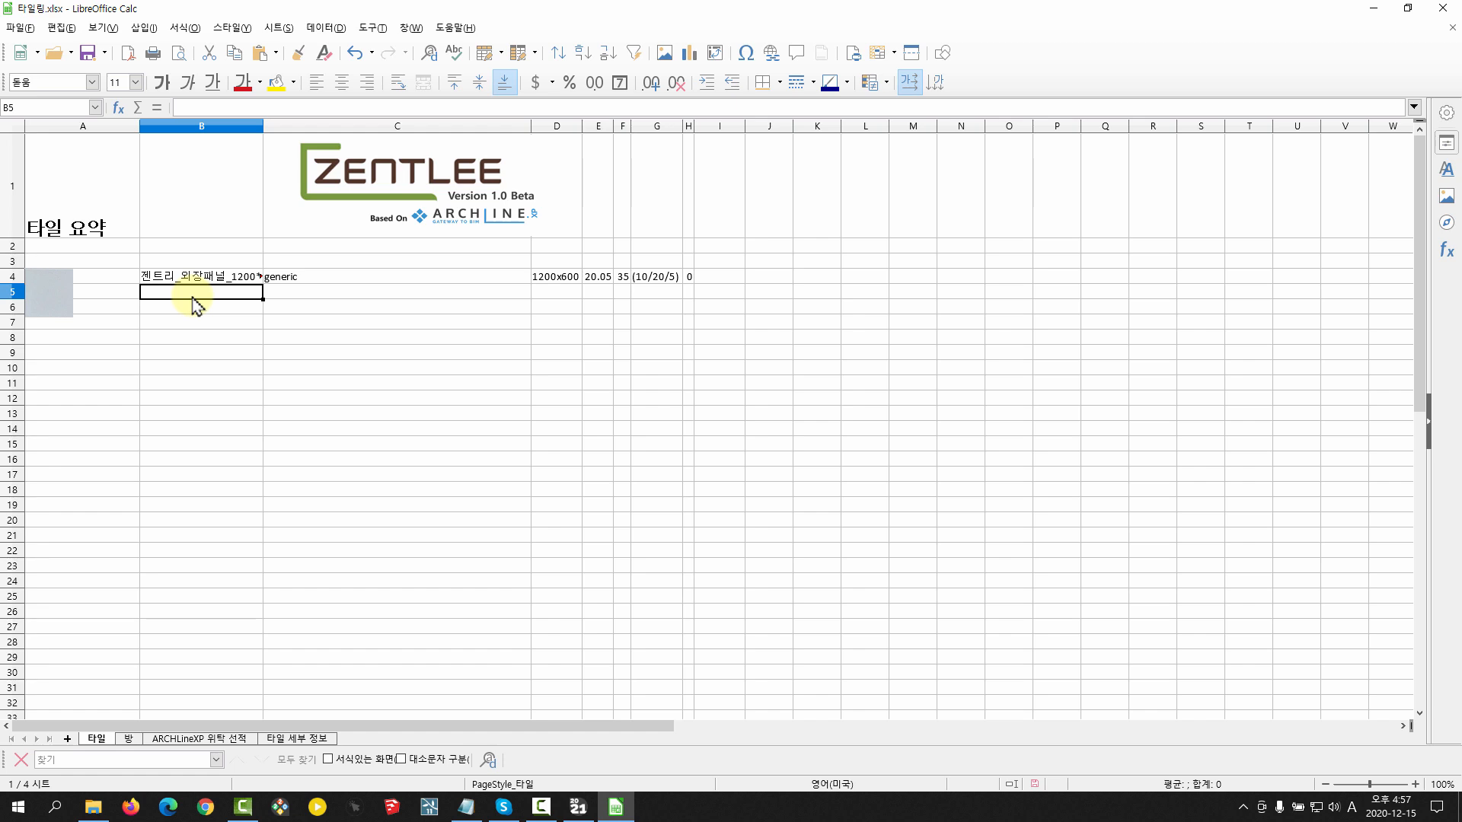
click(160, 279)
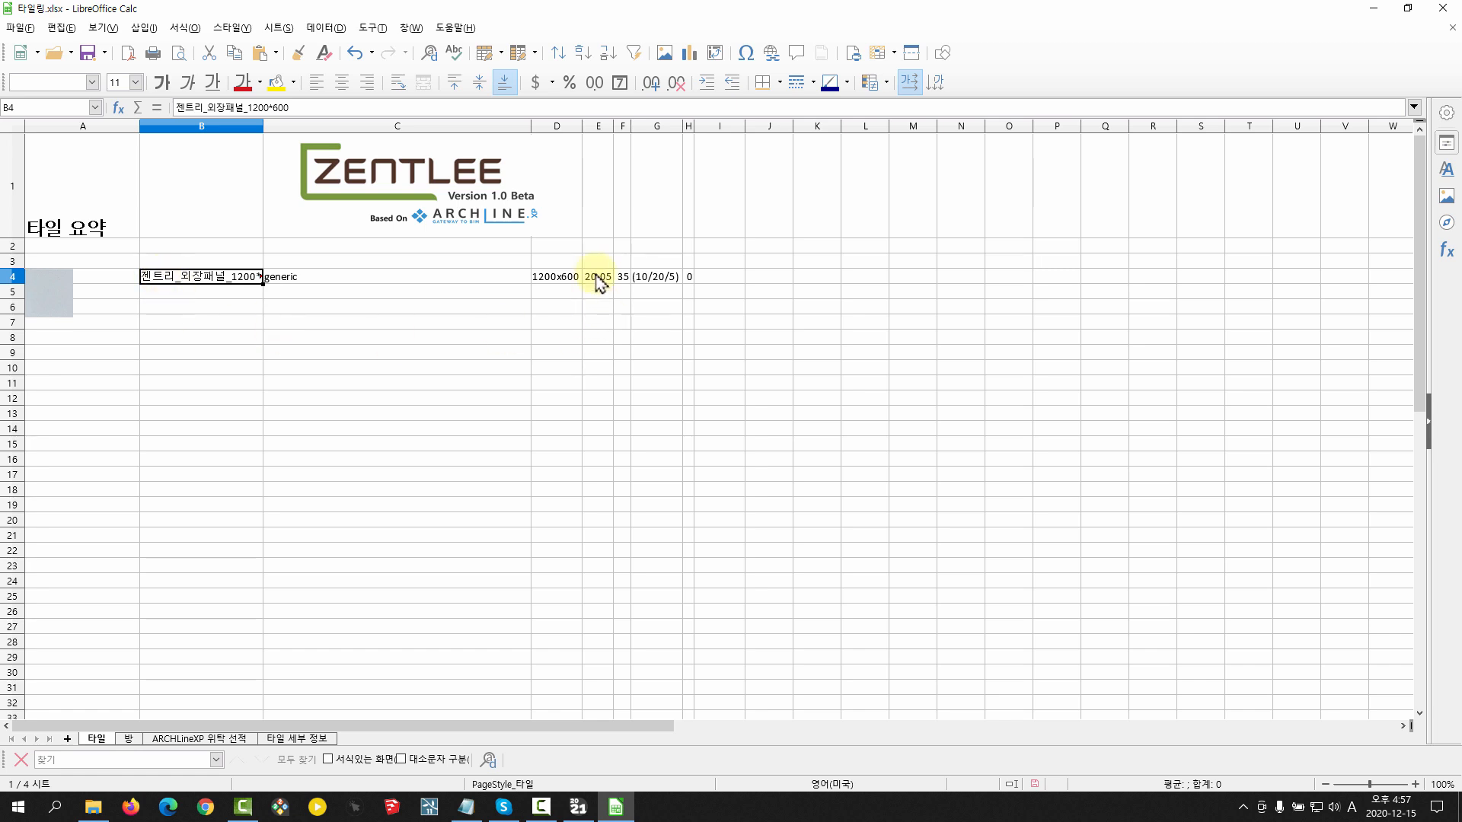
Widen columns E, F and G on the tile summary sheet and check the area, count and piece breakdown in row 4
drag(630, 128, 664, 125)
click(658, 287)
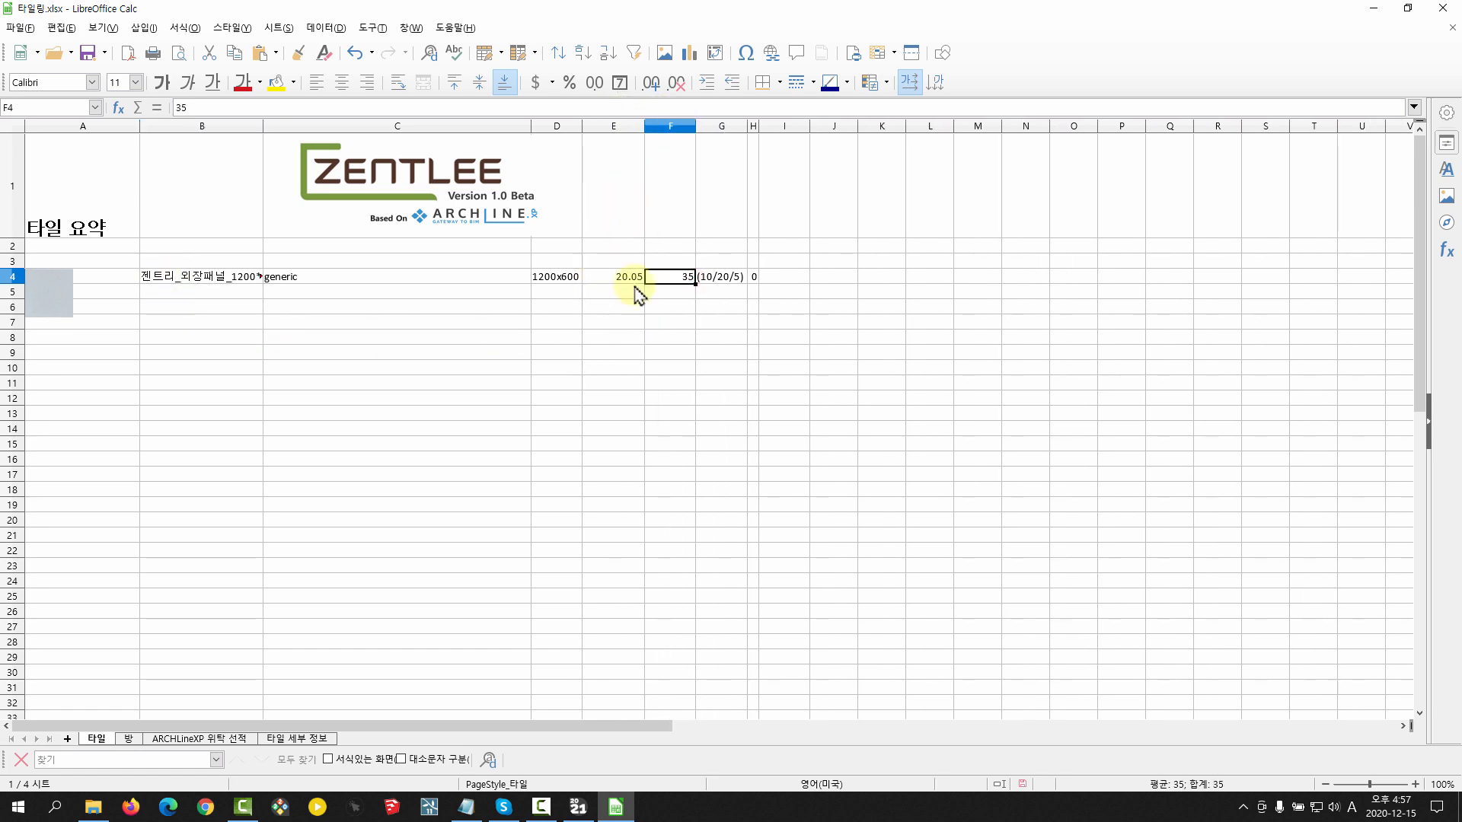
click(633, 280)
click(685, 277)
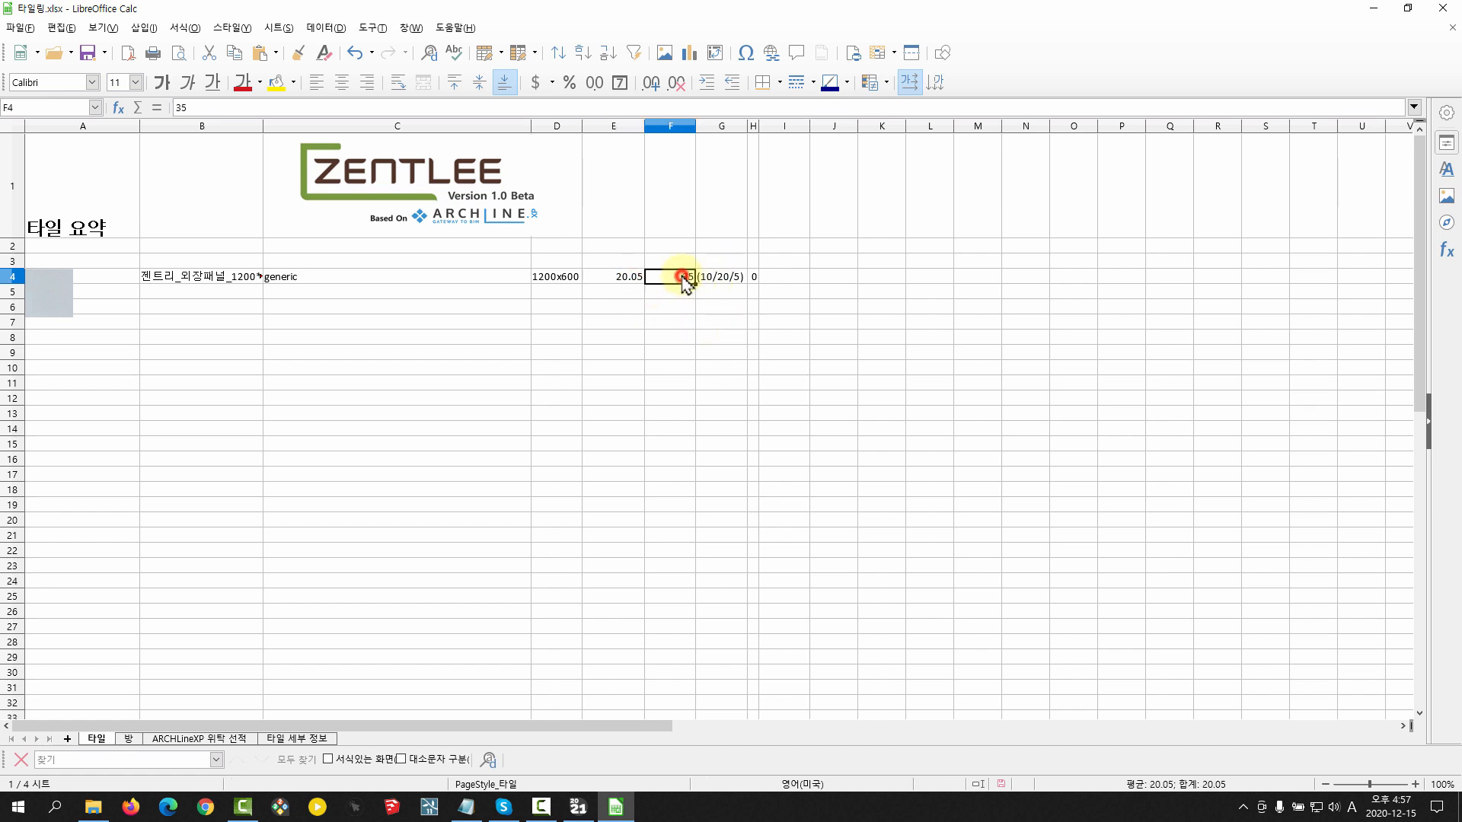
drag(764, 124, 796, 125)
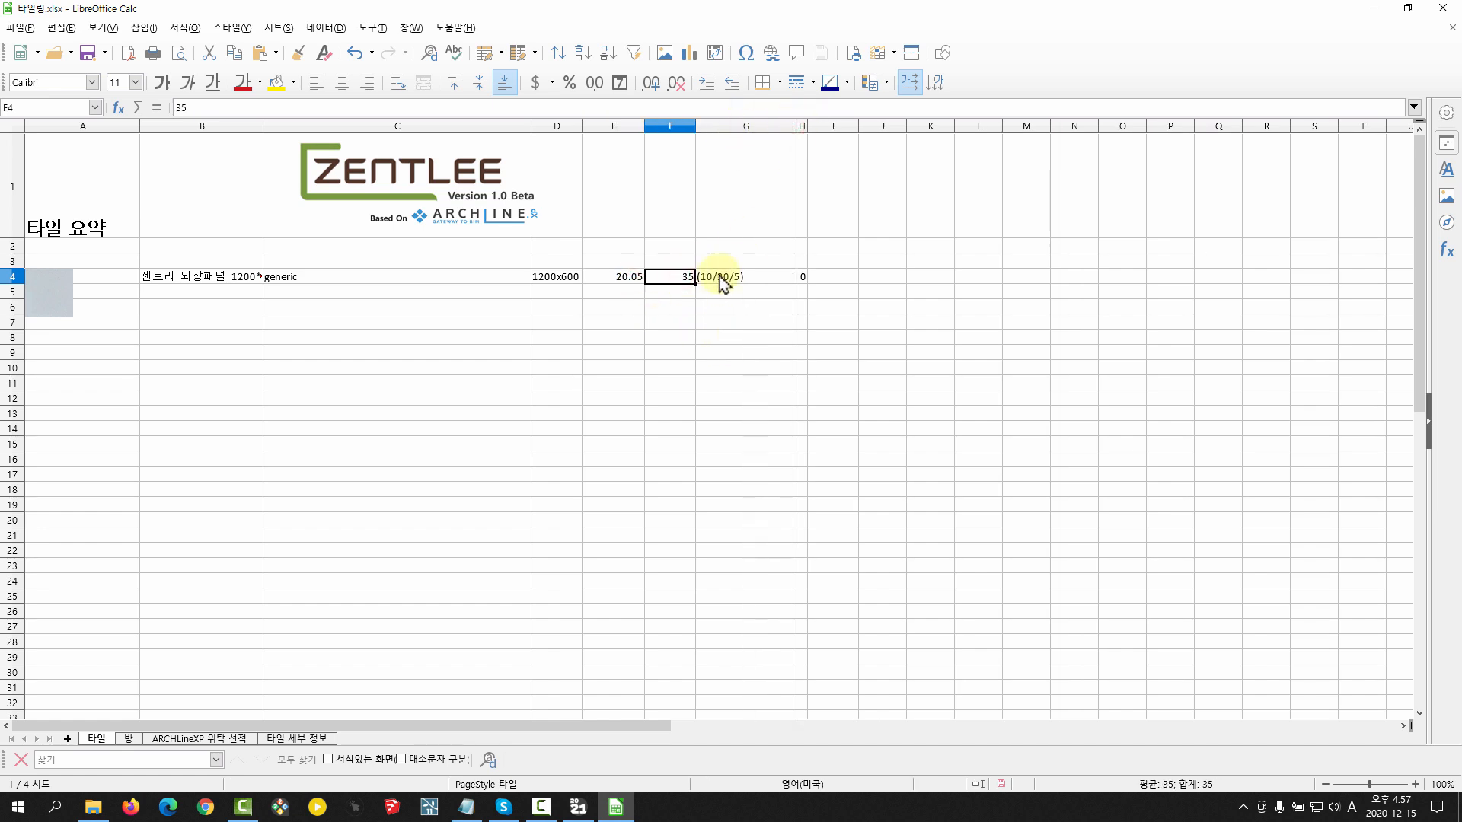
click(708, 282)
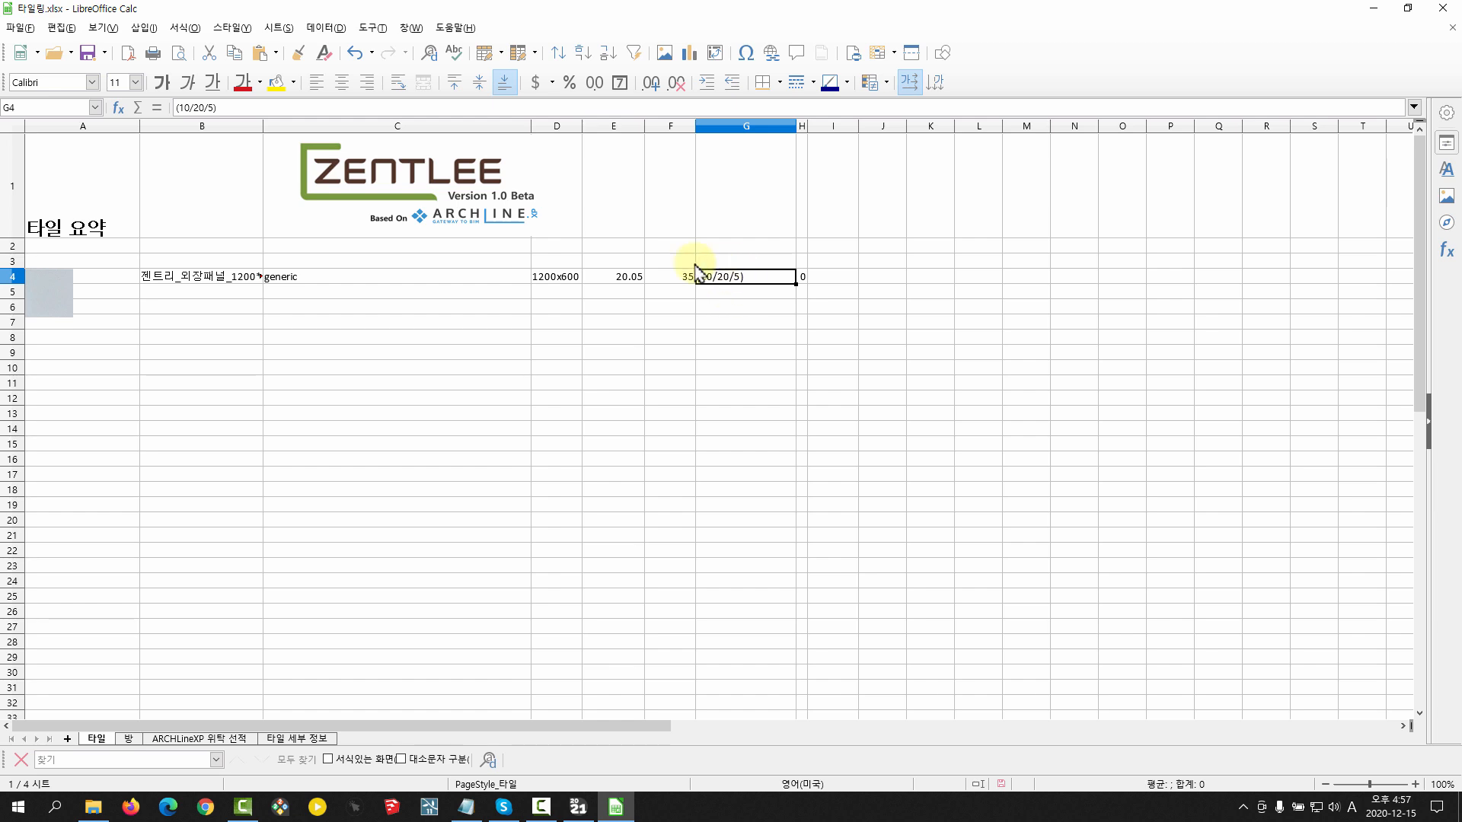
Look through the 방, ARCHLineXP 위탁 선택 and 타일 세부 정보 sheets, down to the 일반 품목 목록 section
click(130, 740)
click(180, 740)
click(134, 737)
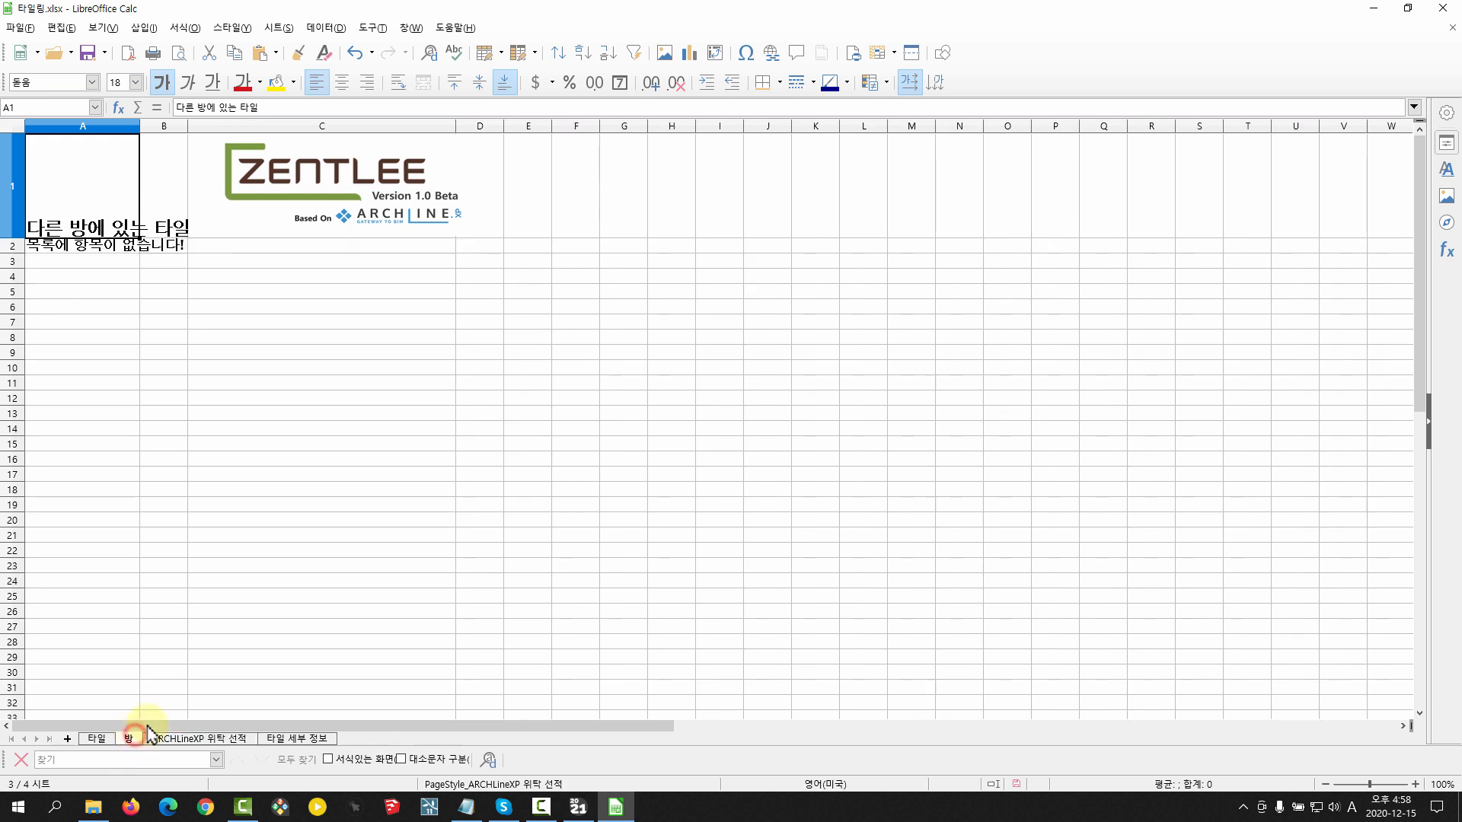
click(188, 740)
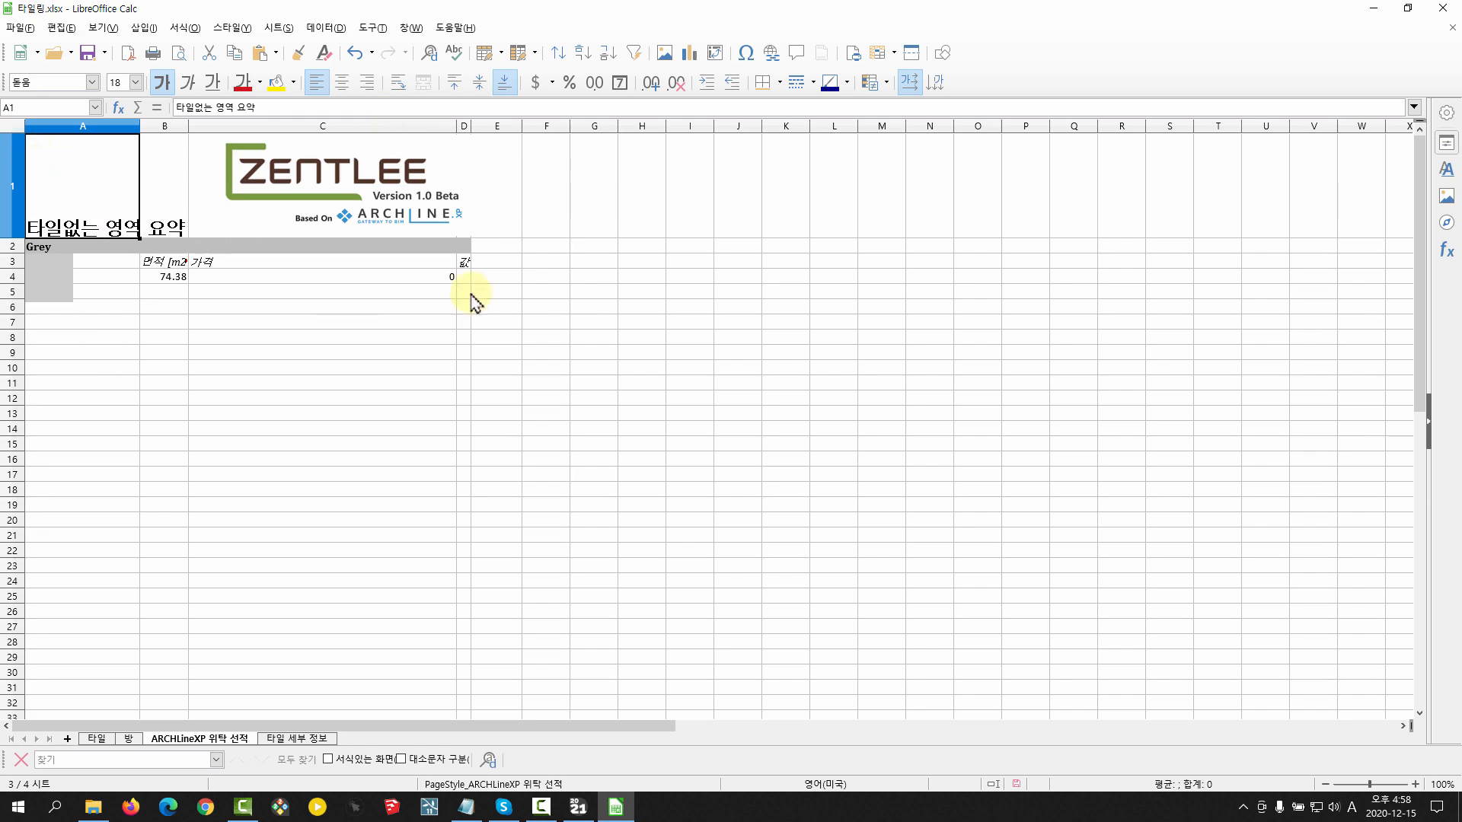
click(283, 738)
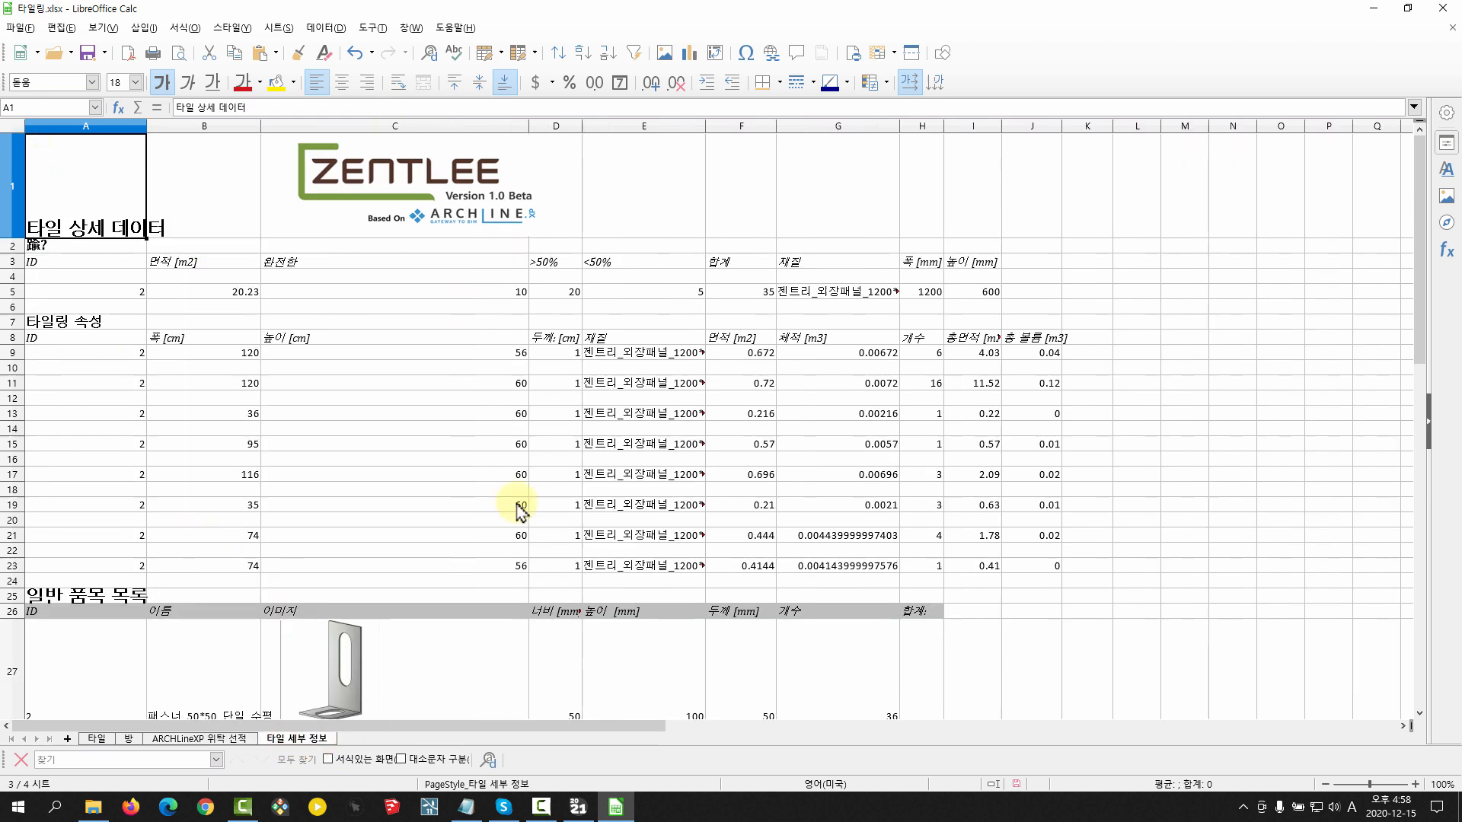
scroll(500, 487, down, 3)
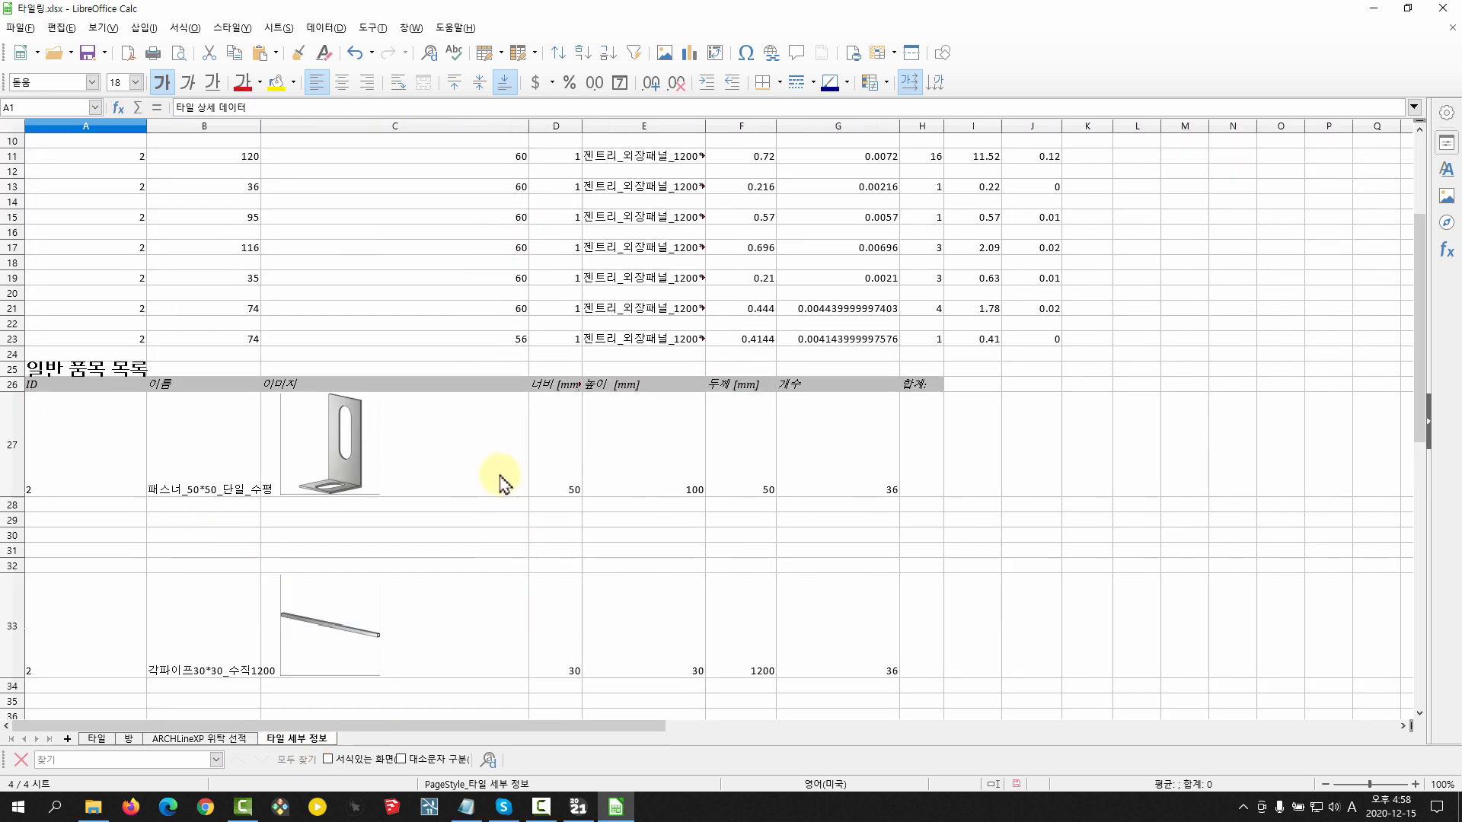
scroll(501, 481, down, 4)
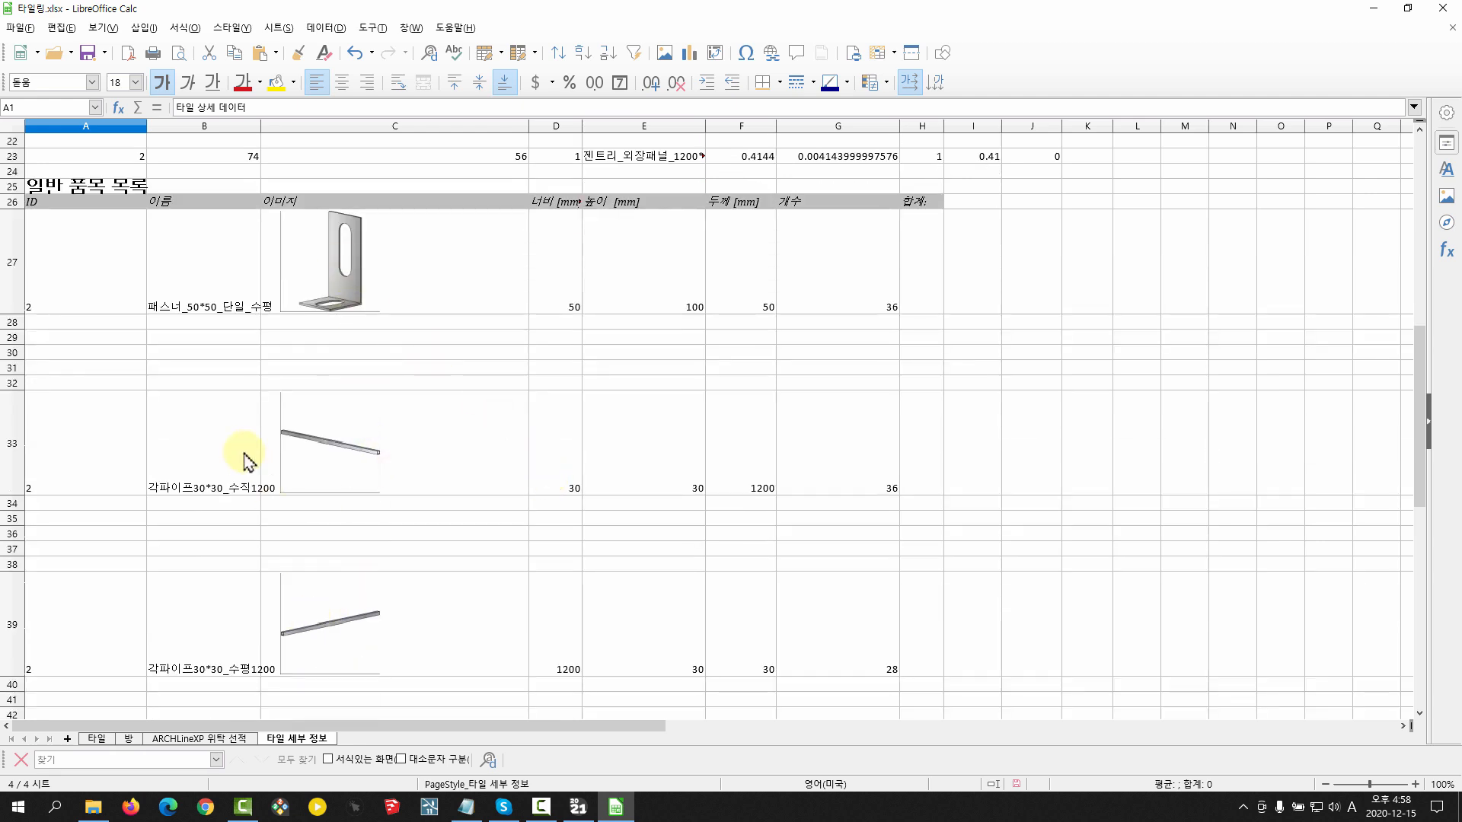
Examine the names and images of the fastener and the vertical and horizontal square pipes in 일반 품목 목록
click(216, 477)
click(212, 284)
click(203, 610)
drag(347, 436, 348, 382)
click(348, 284)
click(375, 617)
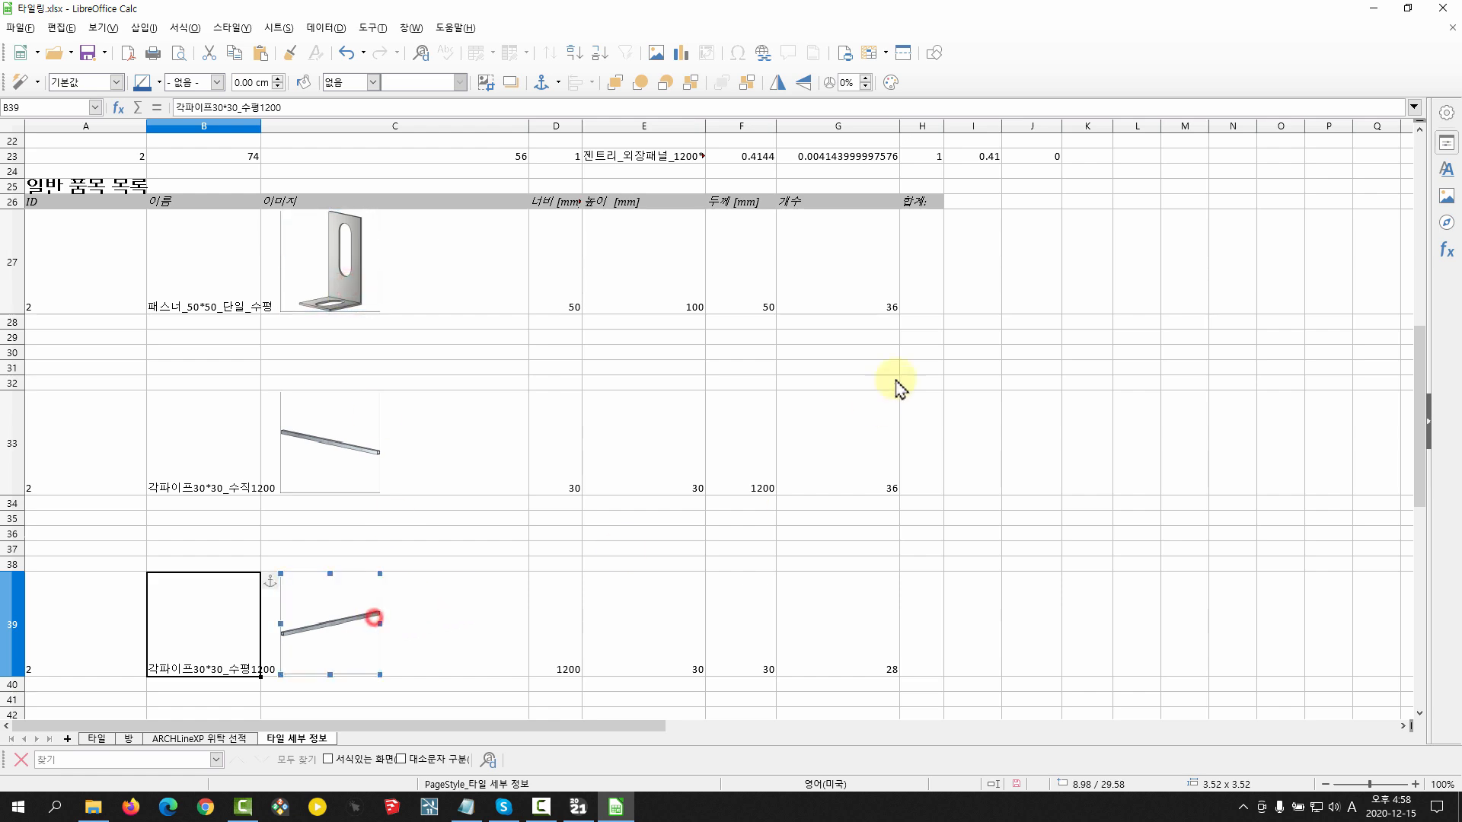
Check the width, height, thickness and 개수 values of the fastener and square pipe entries
click(652, 396)
click(549, 287)
click(655, 278)
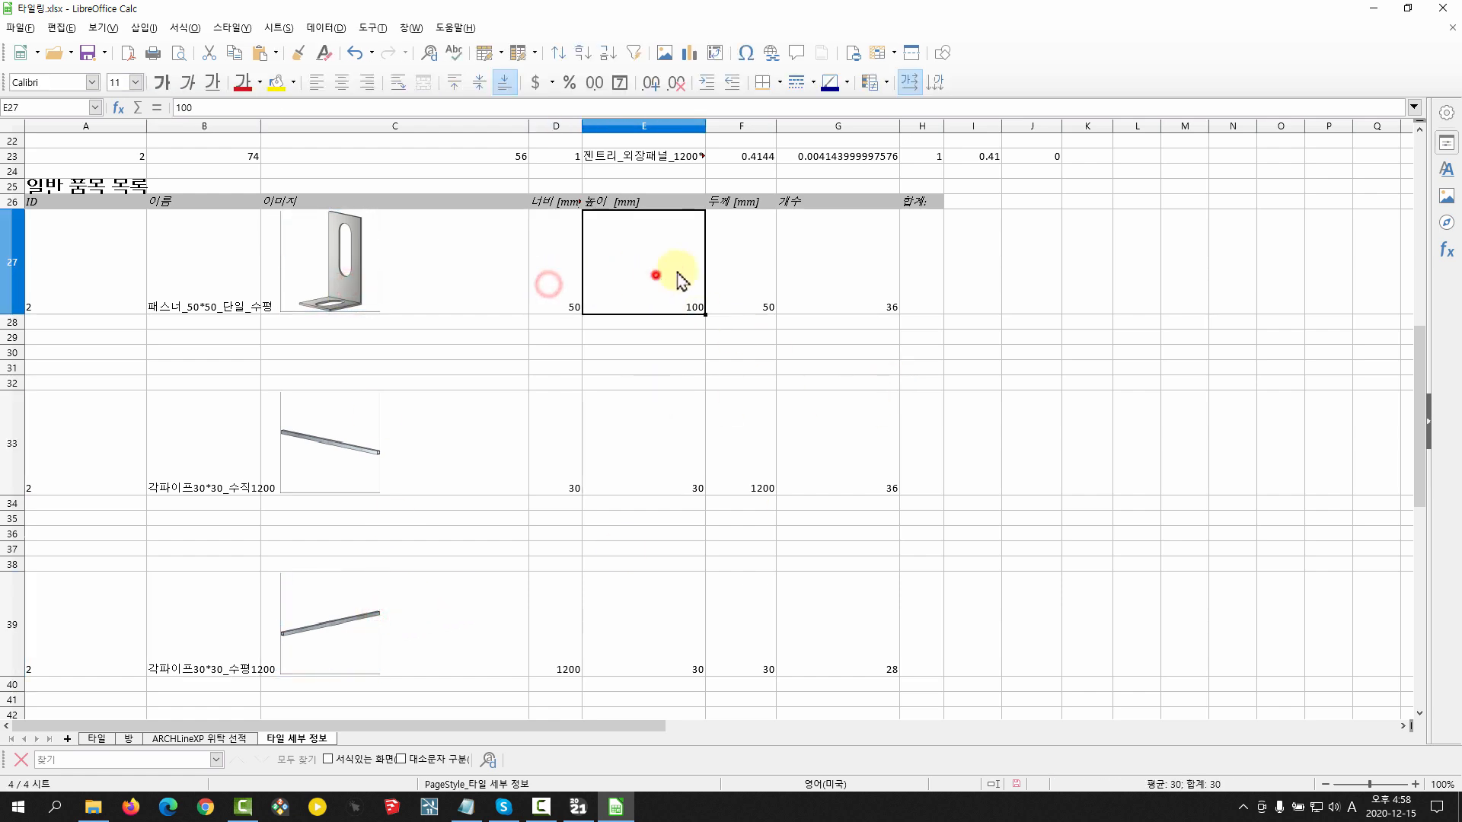
click(734, 268)
drag(855, 259, 872, 638)
click(871, 291)
click(870, 440)
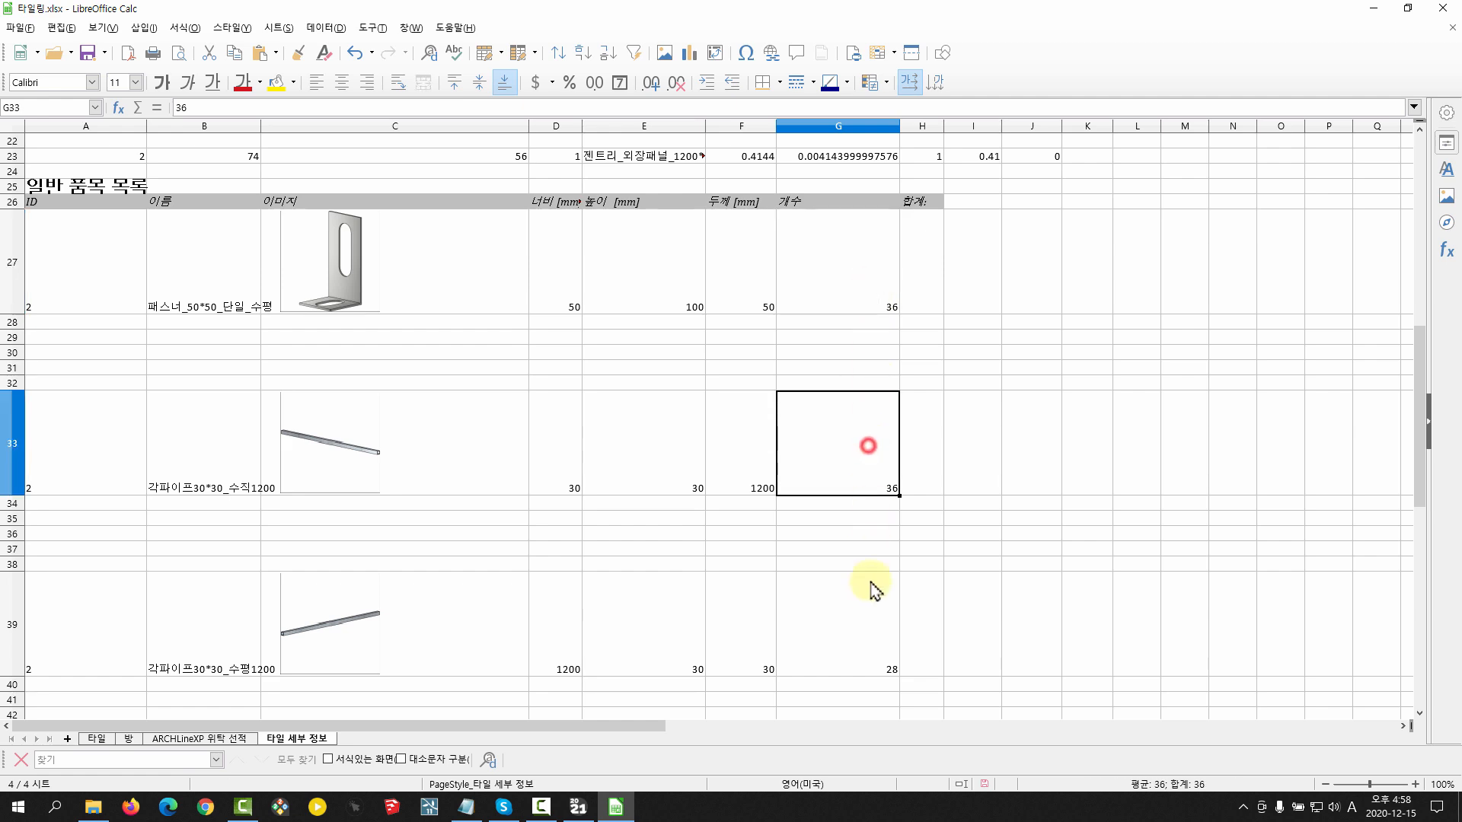
click(870, 591)
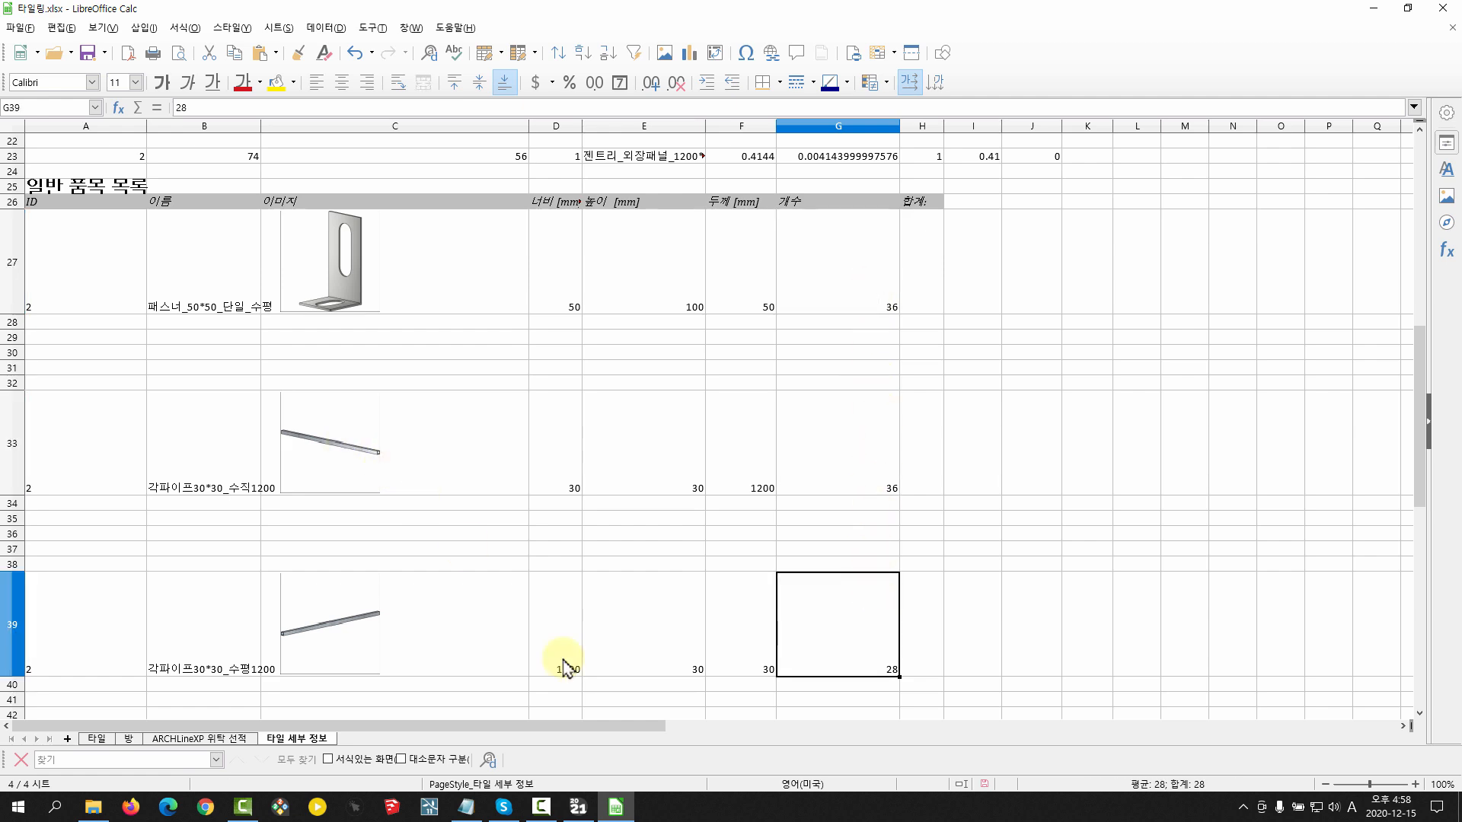
click(578, 806)
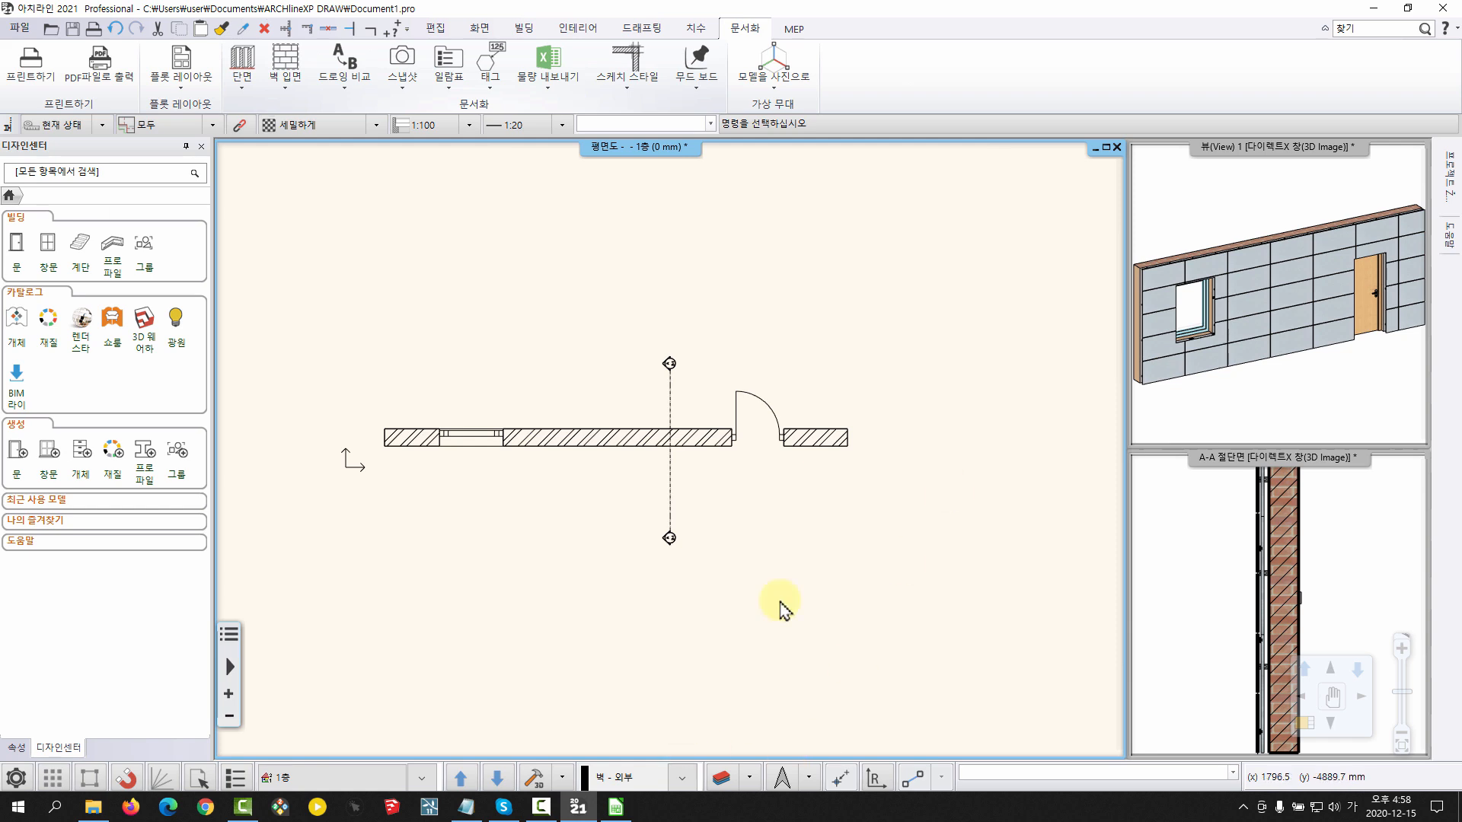
click(1371, 11)
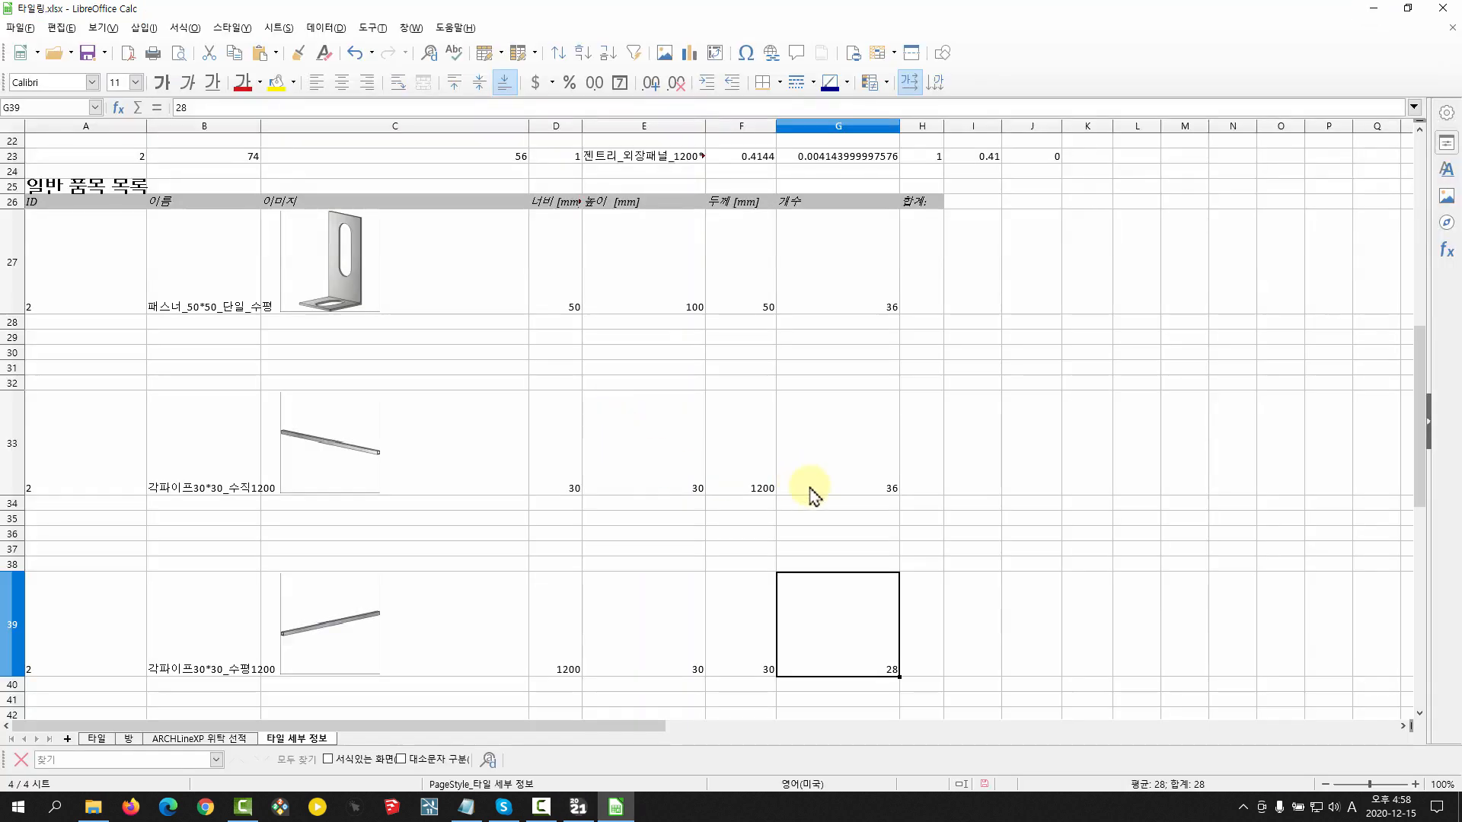
Compare the 개수 values of the fastener, vertical square pipe and horizontal square pipe in column G
click(885, 440)
click(881, 287)
click(875, 444)
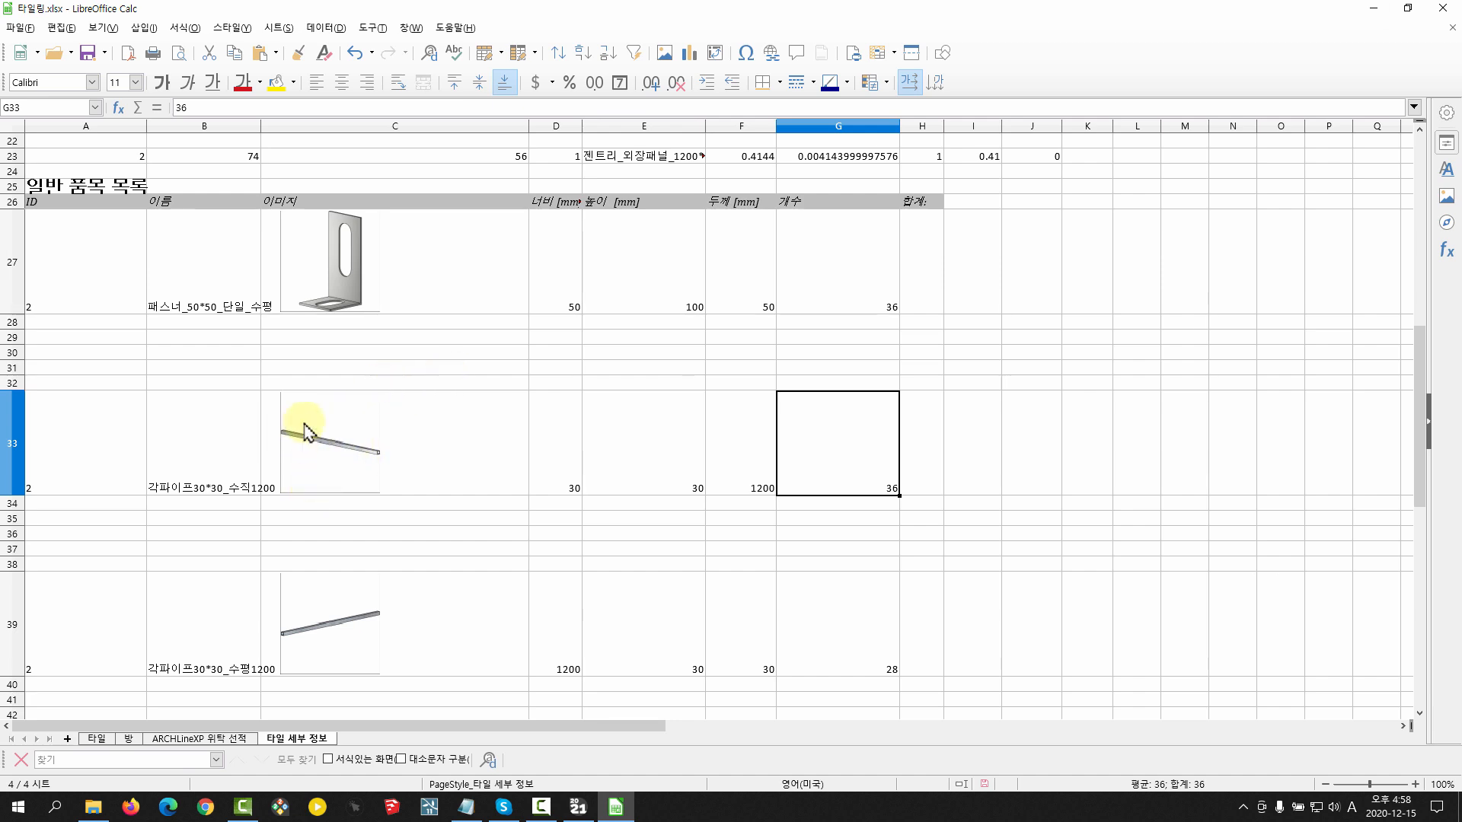
click(873, 230)
click(875, 423)
click(874, 607)
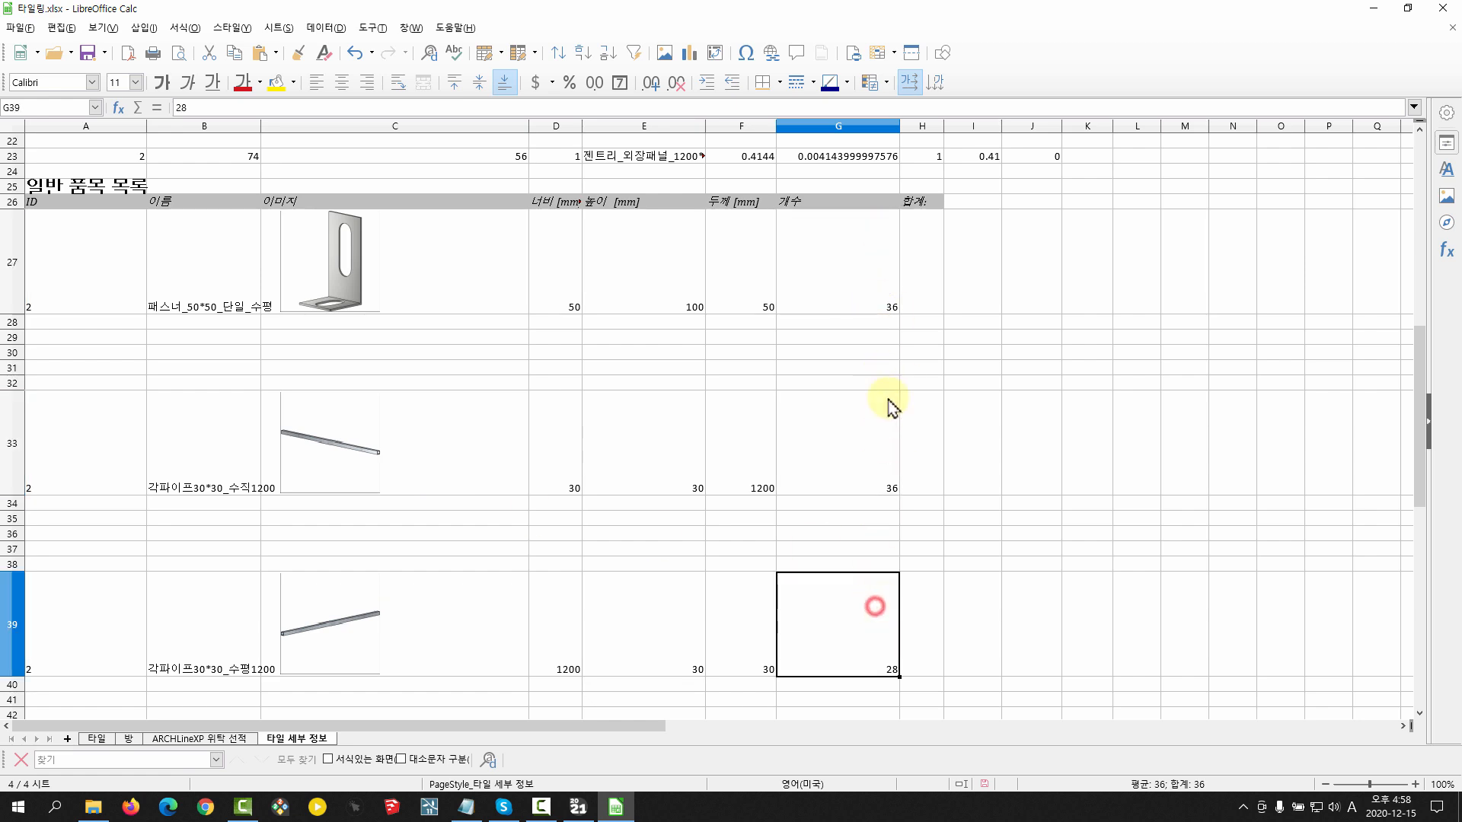
click(834, 284)
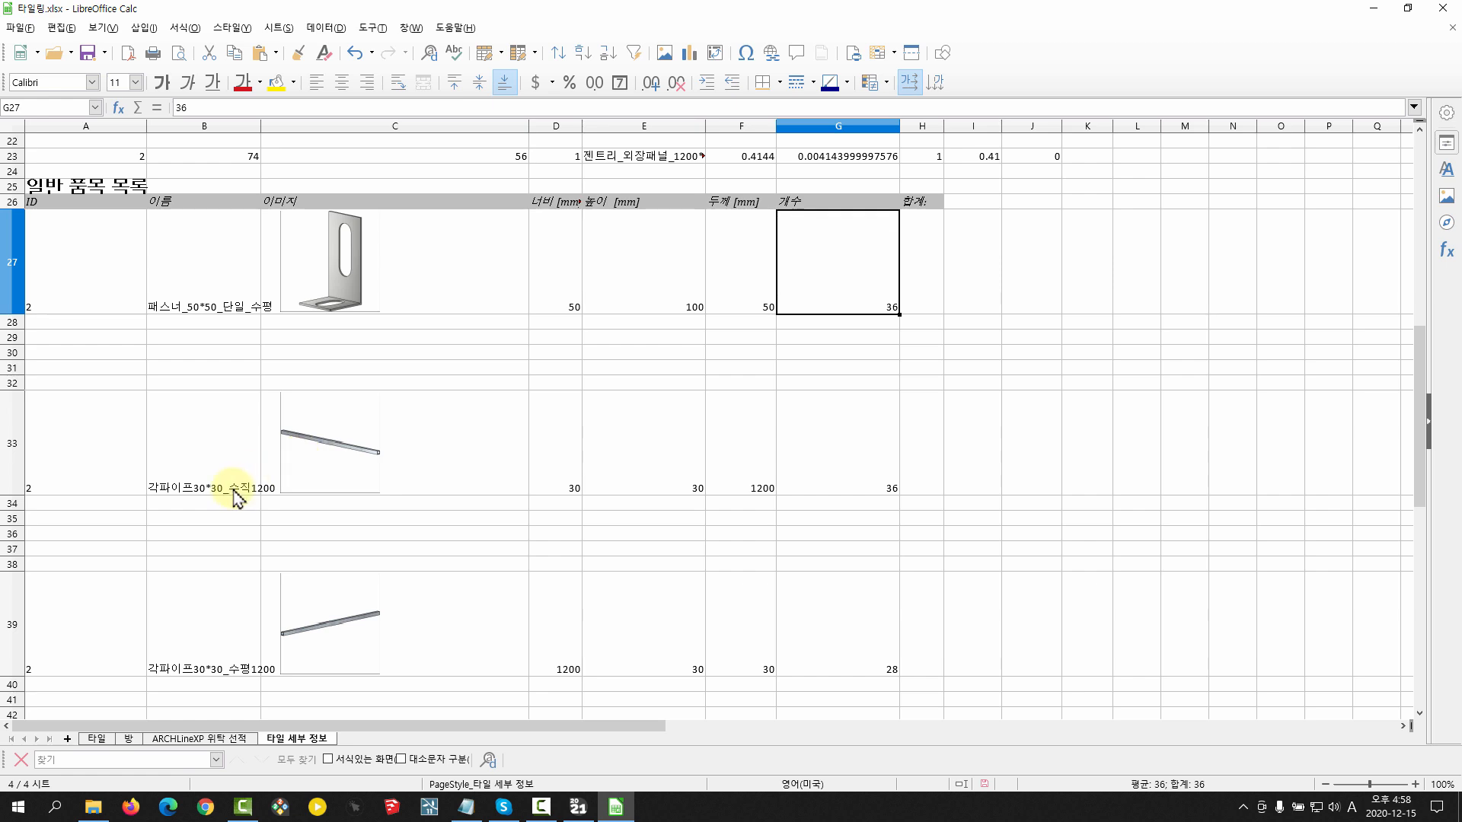
click(861, 476)
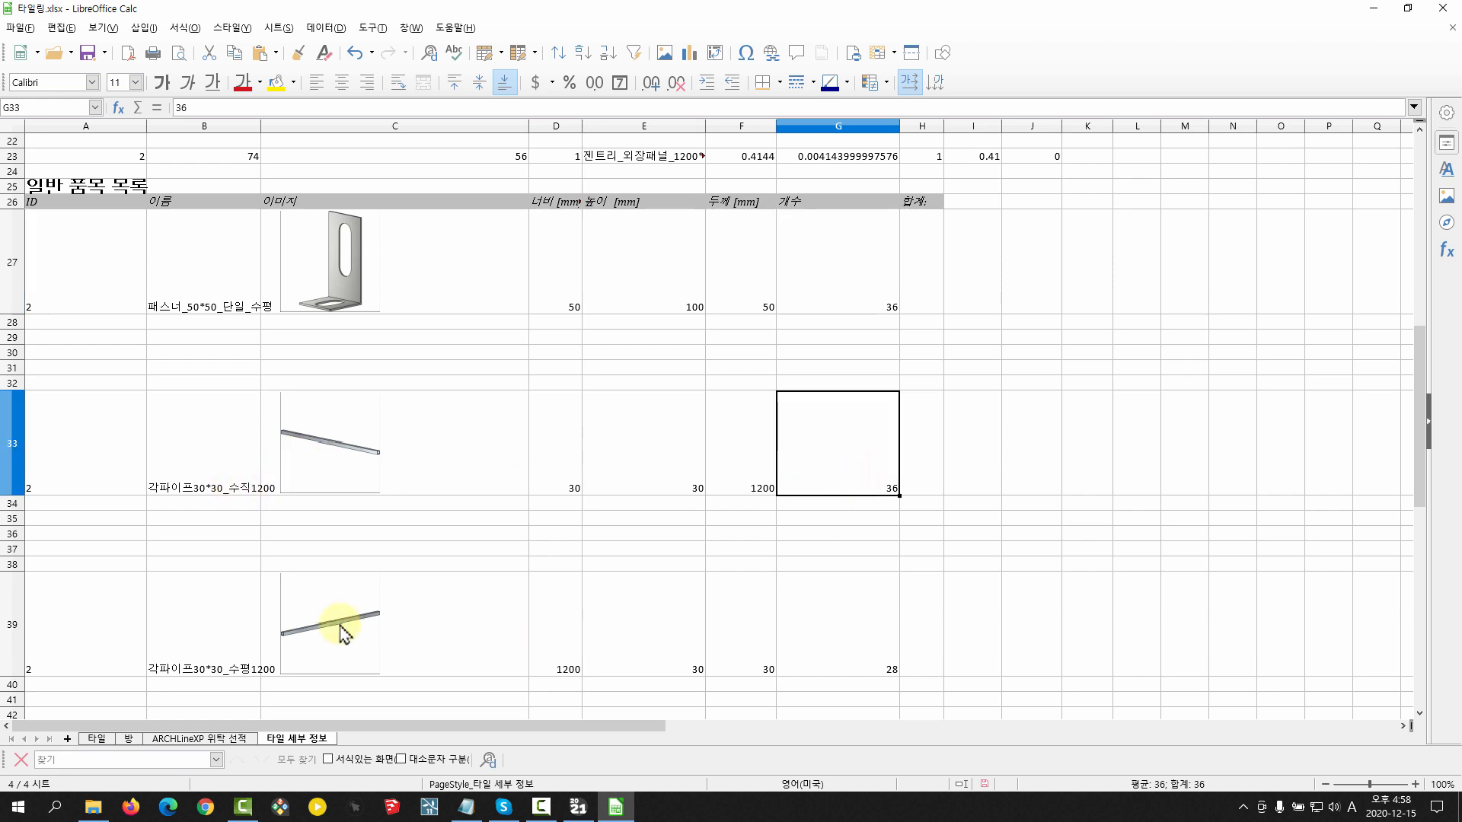
click(843, 627)
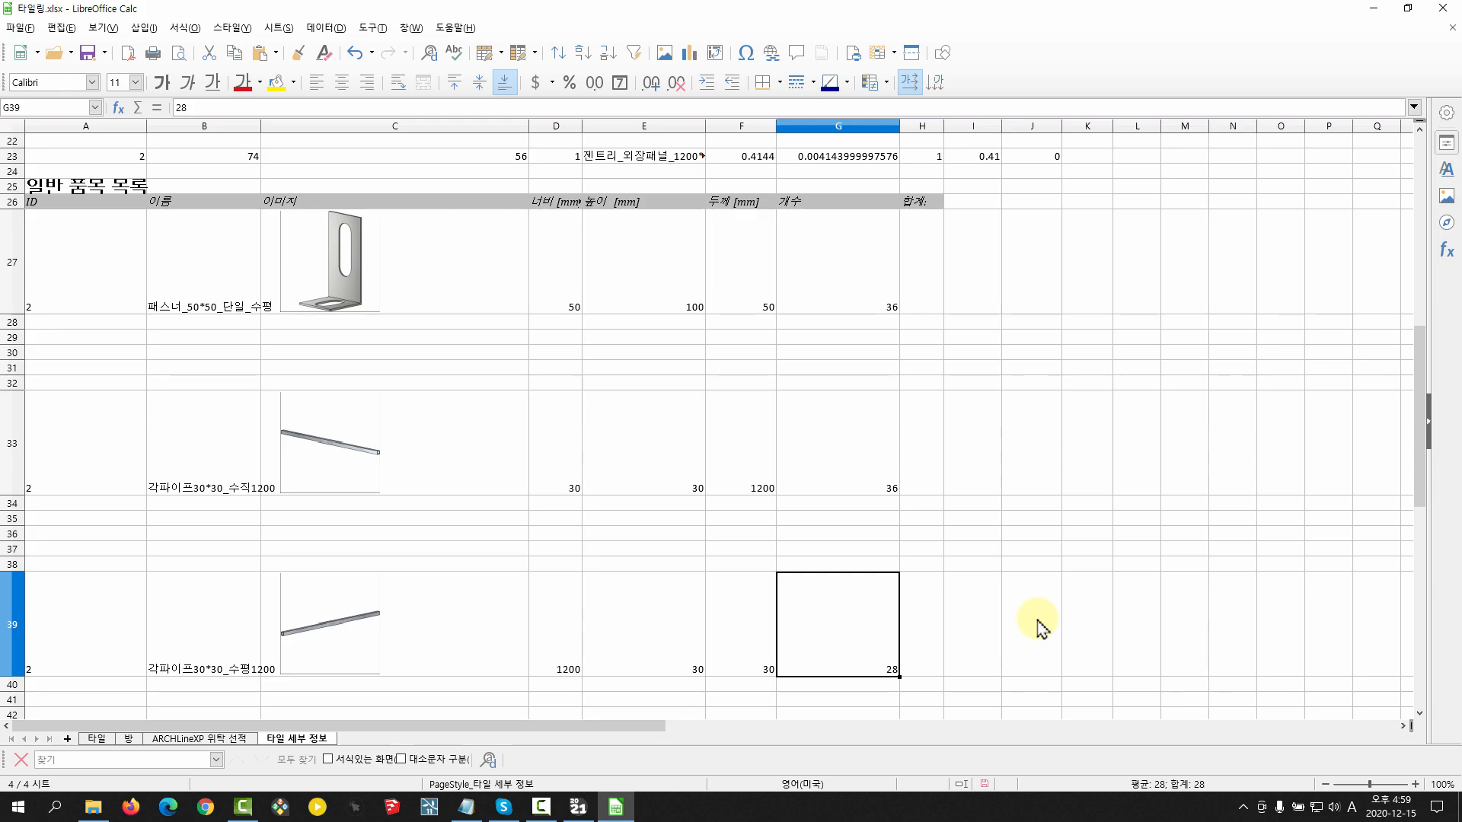
Switch from the quantity spreadsheet back to the wall drawing in ARCHLine 2021
click(578, 807)
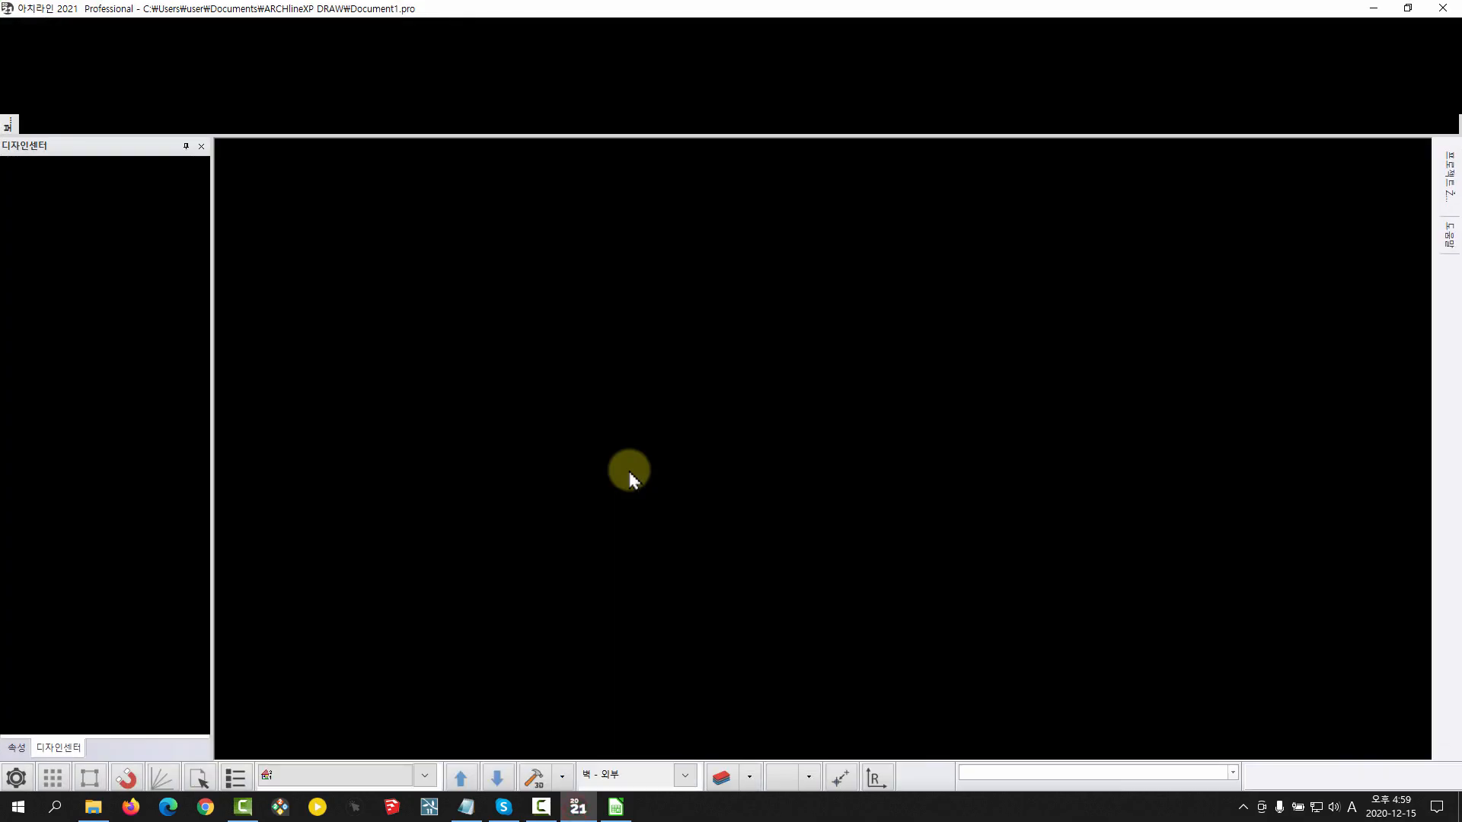